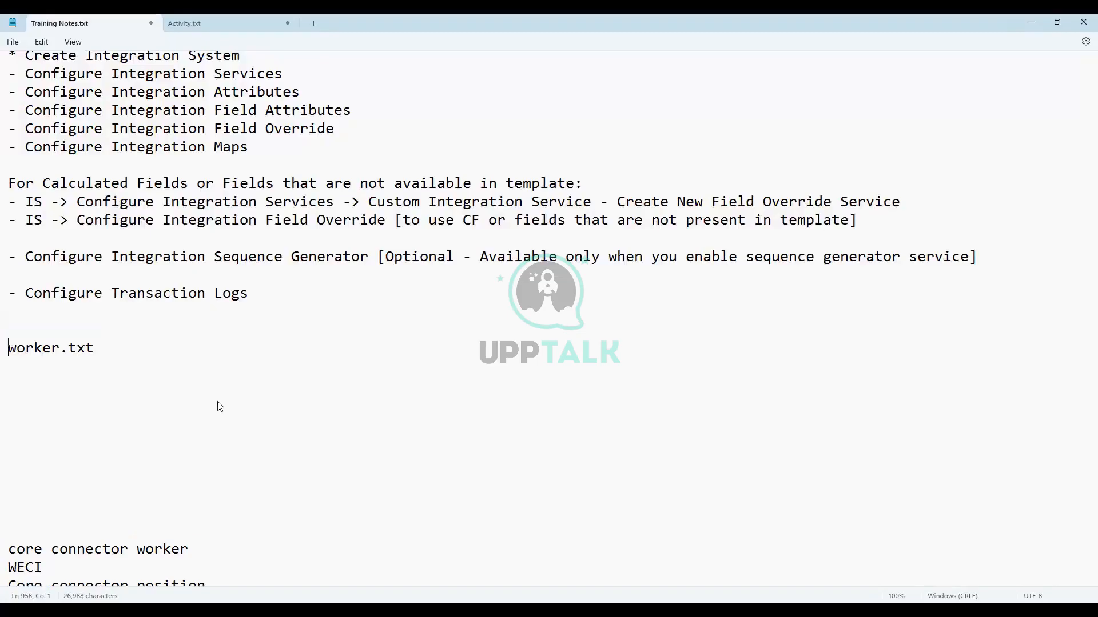
Insert blank lines after the worker.txt line in Training Notes.txt
shift+click(97, 348)
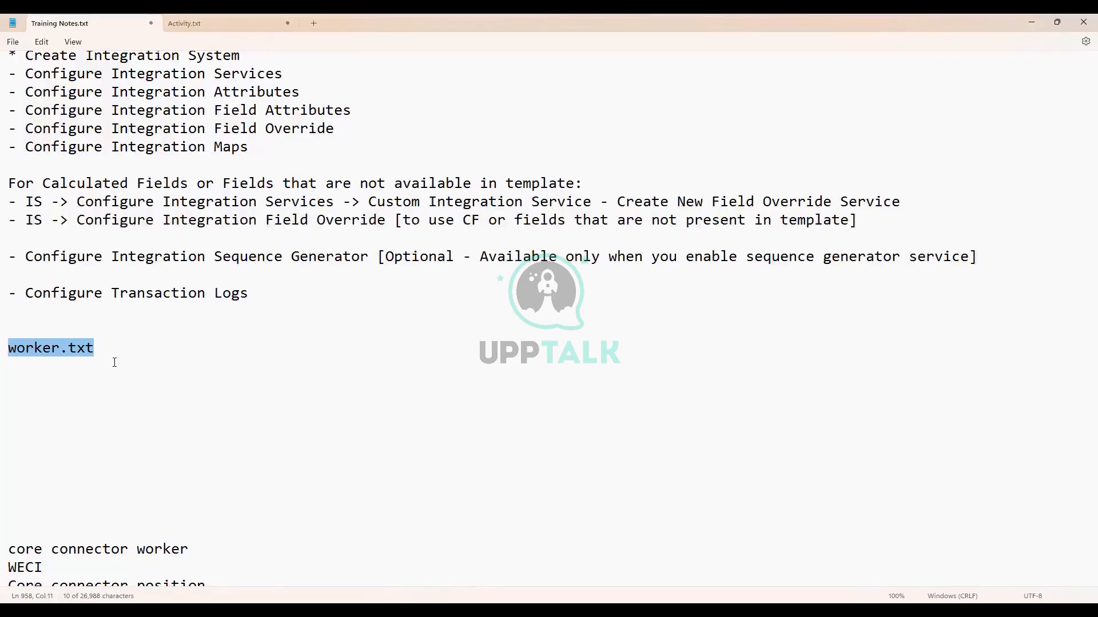
drag(105, 349, 9, 353)
click(102, 351)
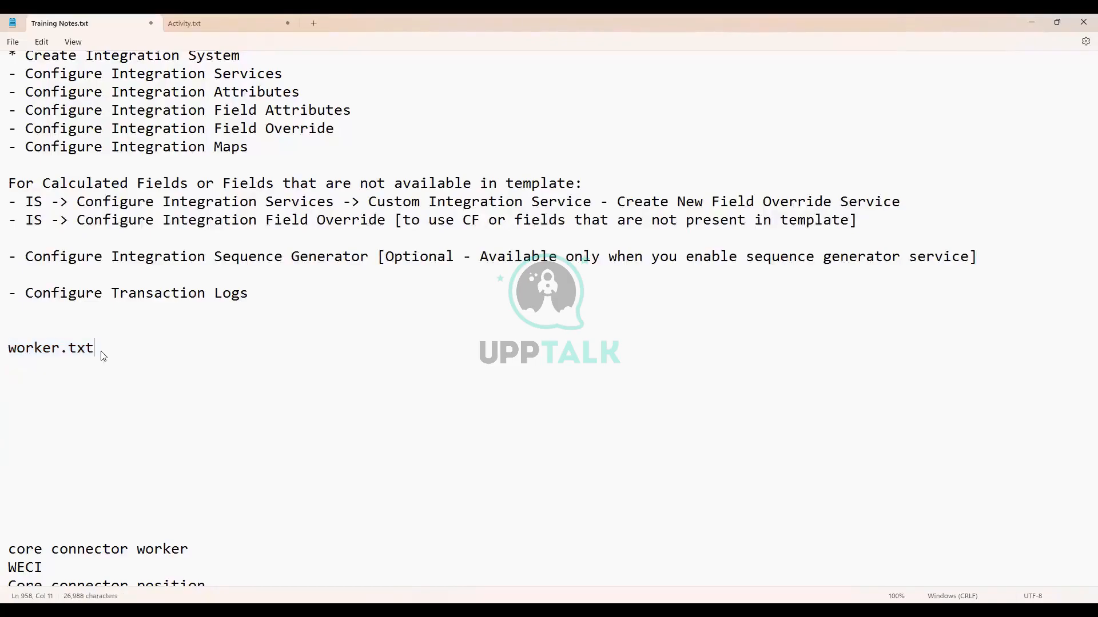
key(Return)
key(Return)
key(Return)
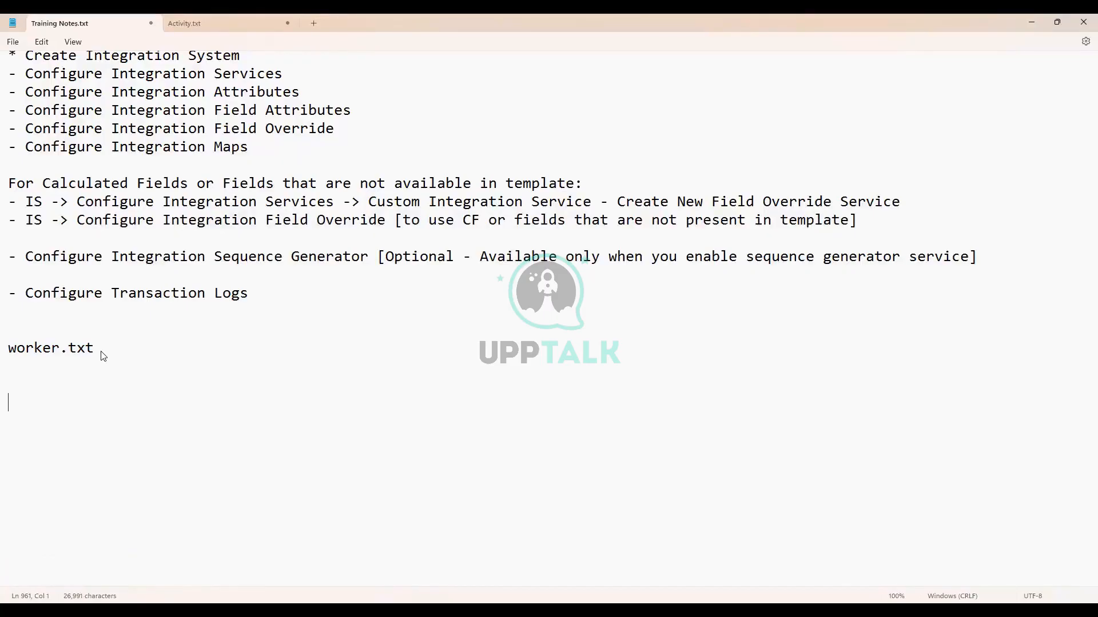
Type worker_03072024.txt and worker_04072024.txt on separate lines below worker.txt
text(worker_03)
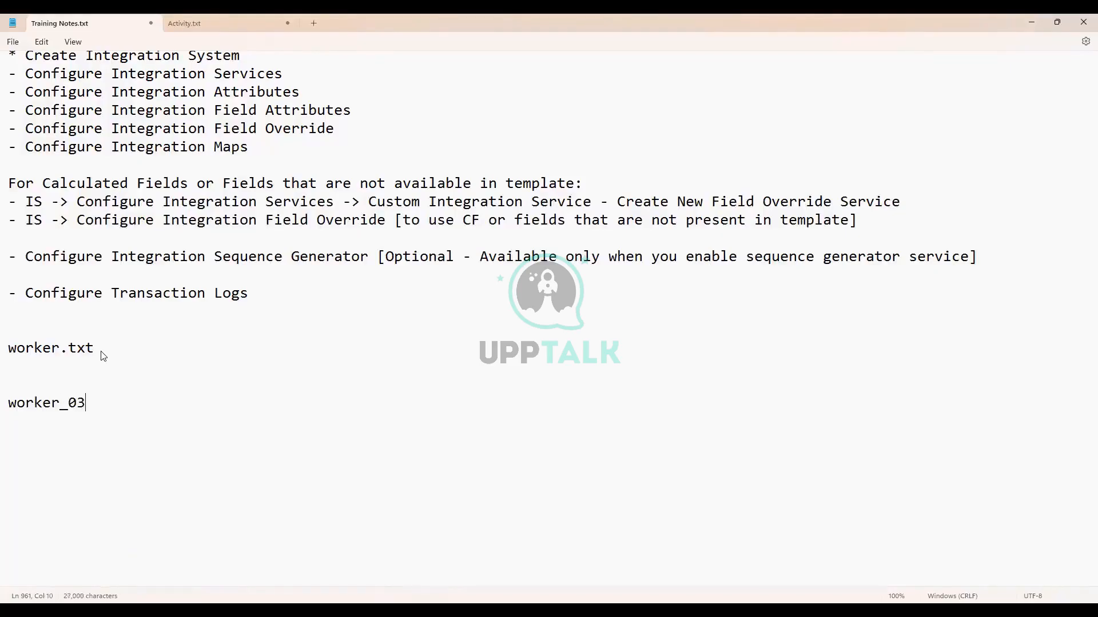
text(072024.txt)
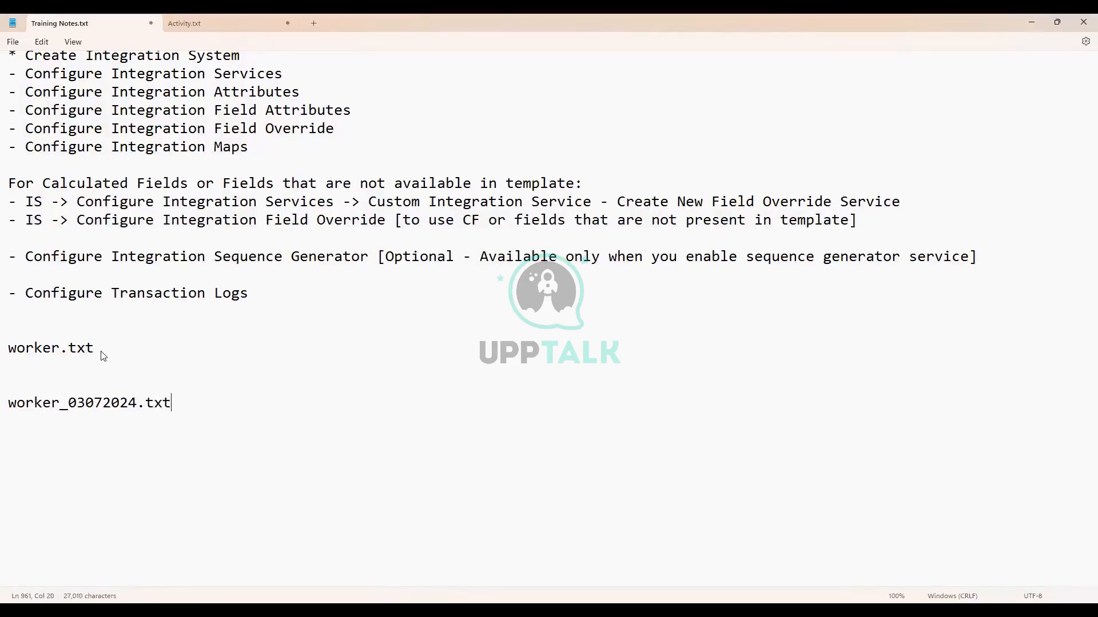
key(Return)
key(Return)
text(worker_04)
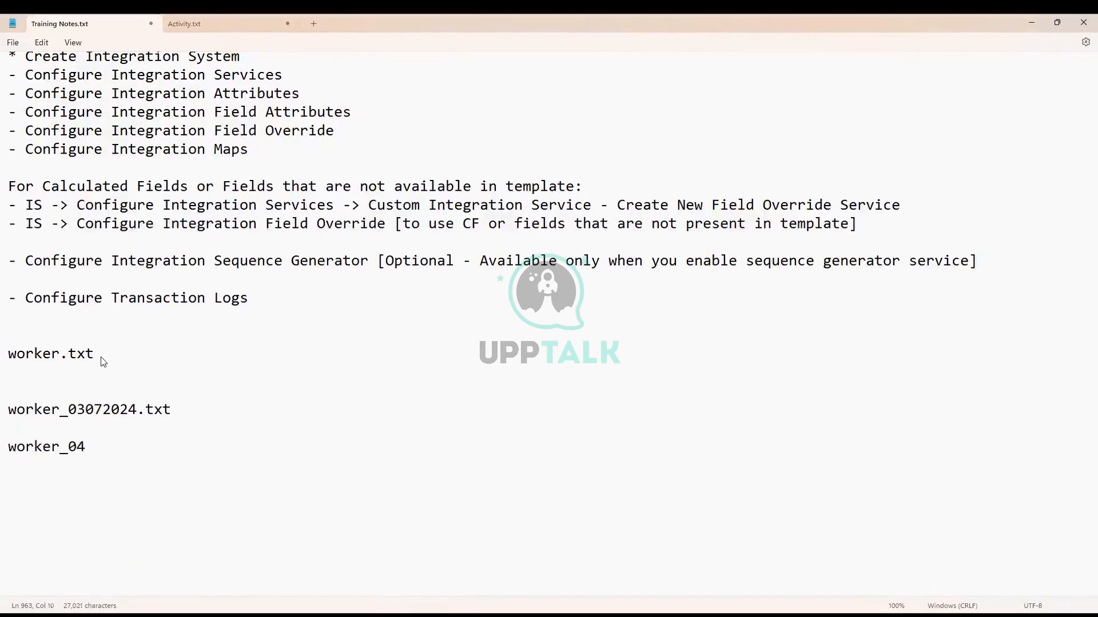
text(072024.txt)
Highlight the date digits 03072024 in the first dated file name to point them out
drag(137, 409, 67, 416)
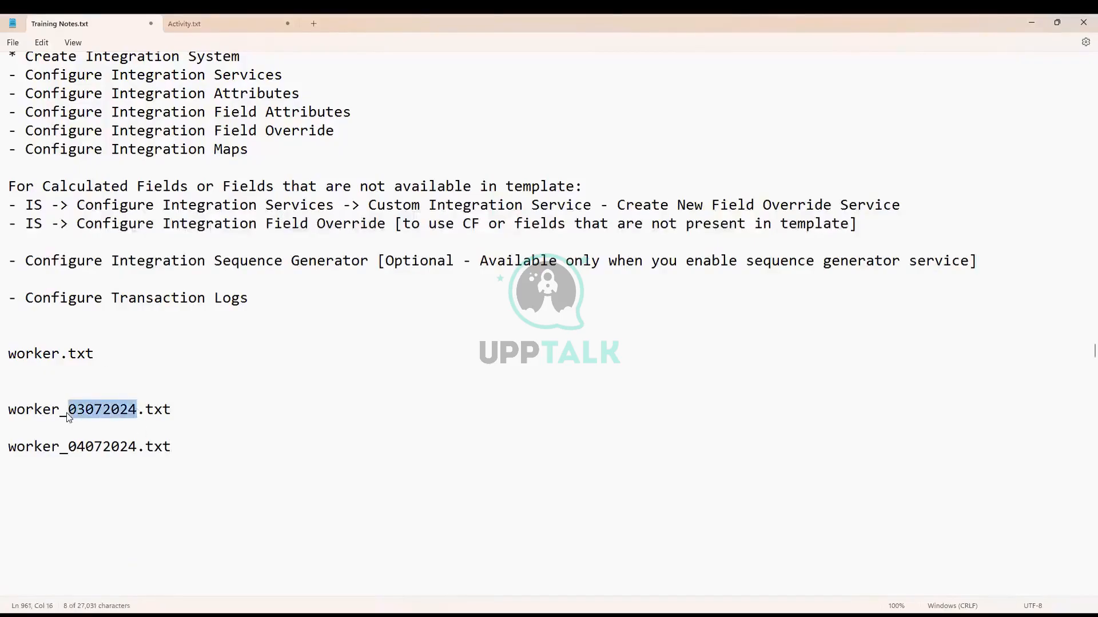
click(143, 413)
drag(170, 409, 6, 408)
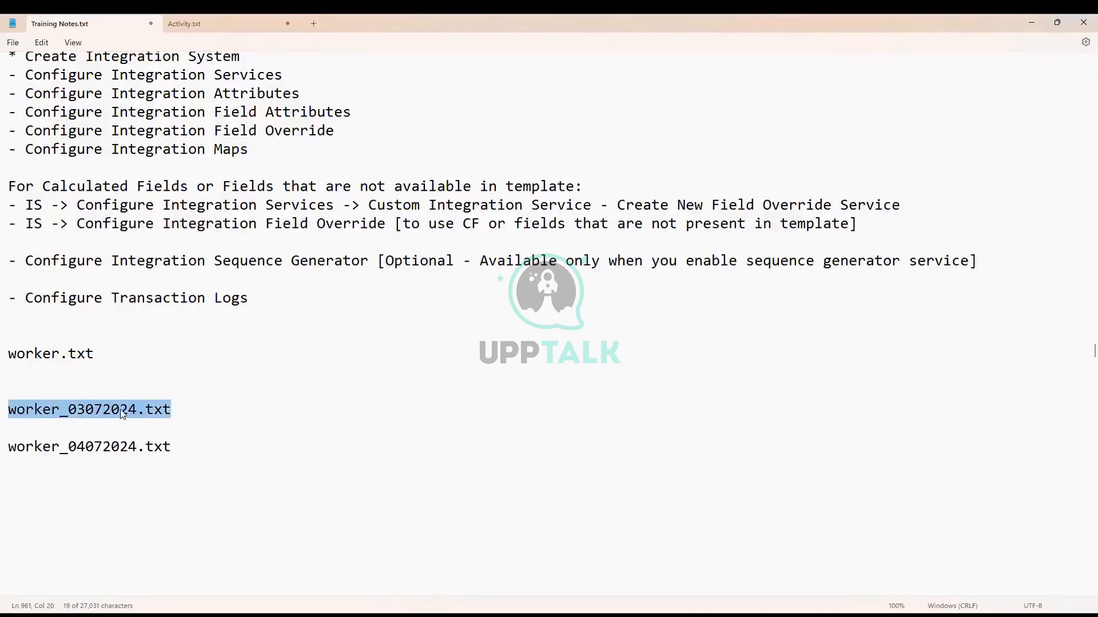
click(172, 410)
drag(176, 409, 6, 409)
click(8, 425)
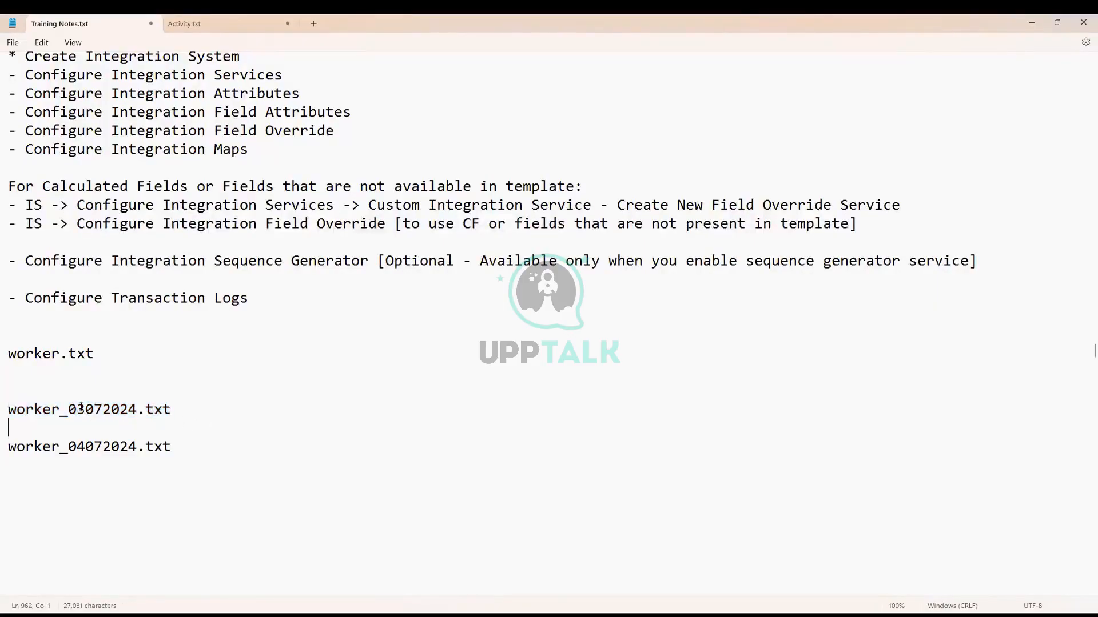
drag(68, 409, 139, 416)
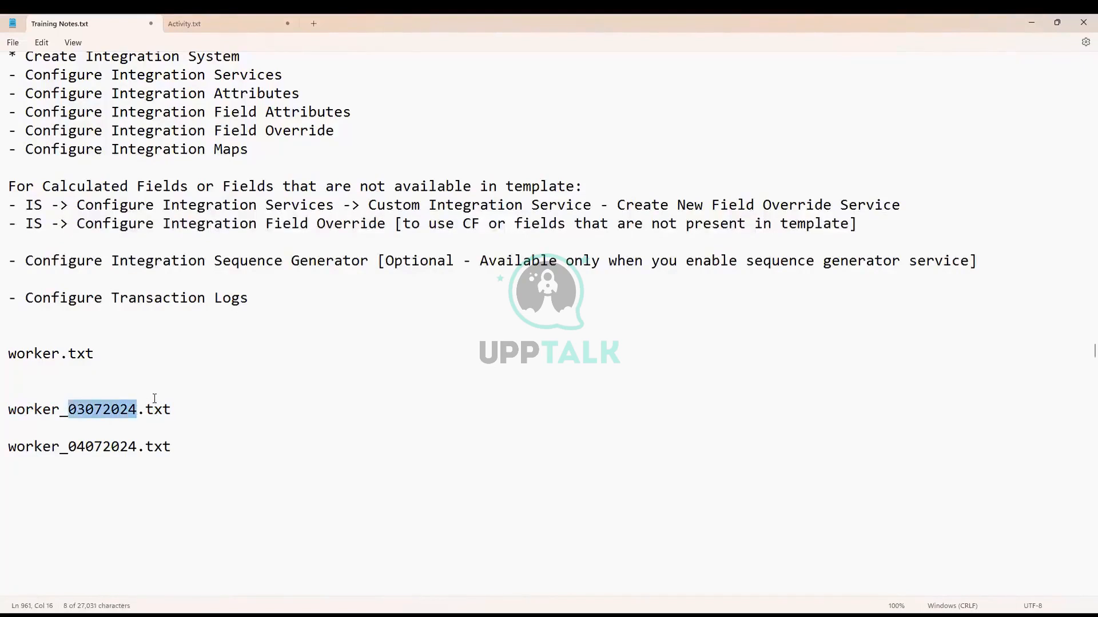
click(201, 454)
Add worker_1.txt, worker_2.txt and worker_3.txt below the dated file names
key(Return)
key(Return)
key(Return)
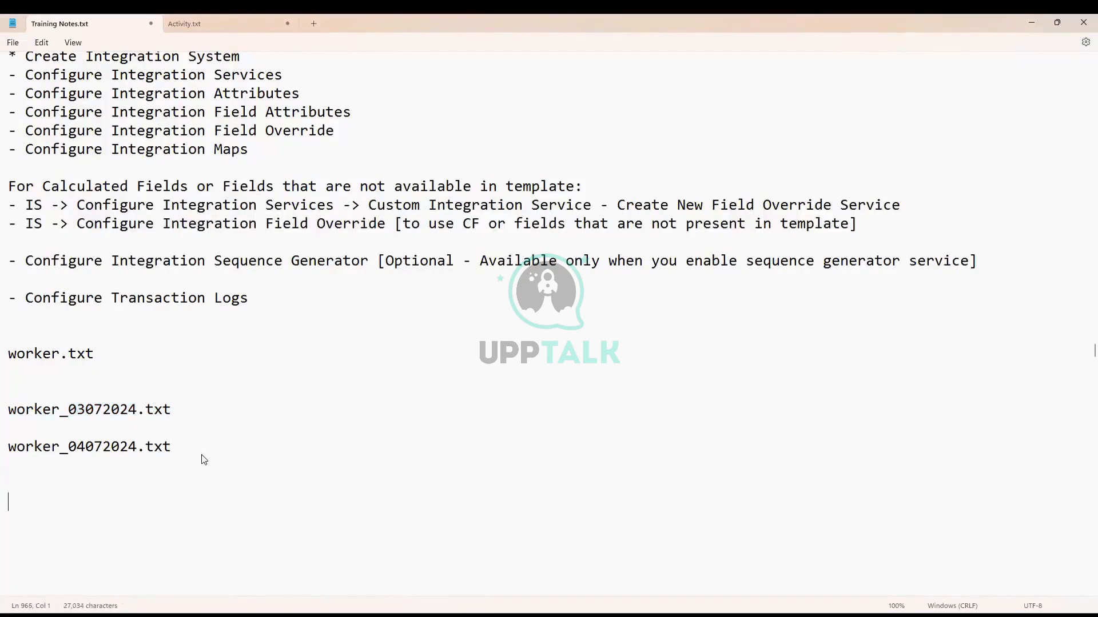
text(worker_1.txt)
key(Return)
text(worker_)
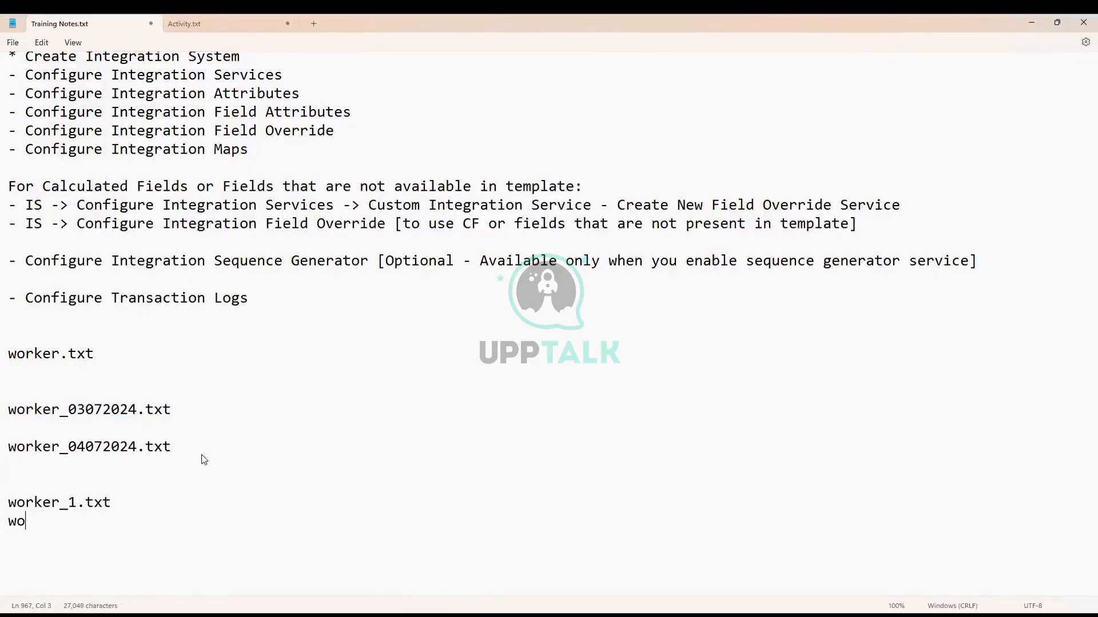
text(2.txt )
text(worker)
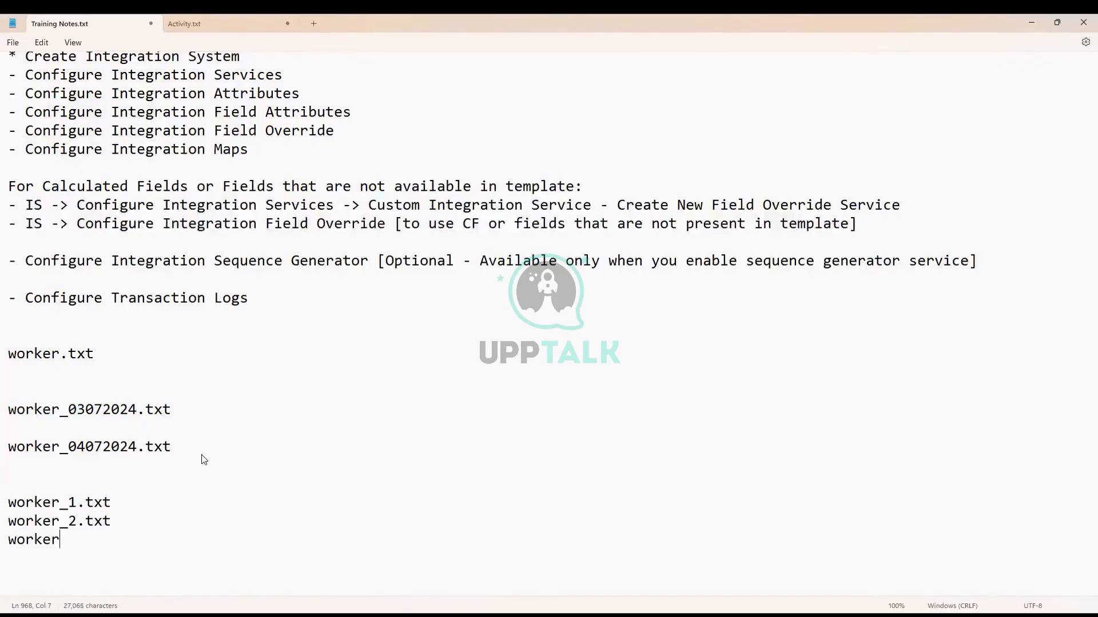
text(_3.txt)
Highlight the running number and the dates 03072024 and 04072024 in the file names
scroll(158, 529, down, 1)
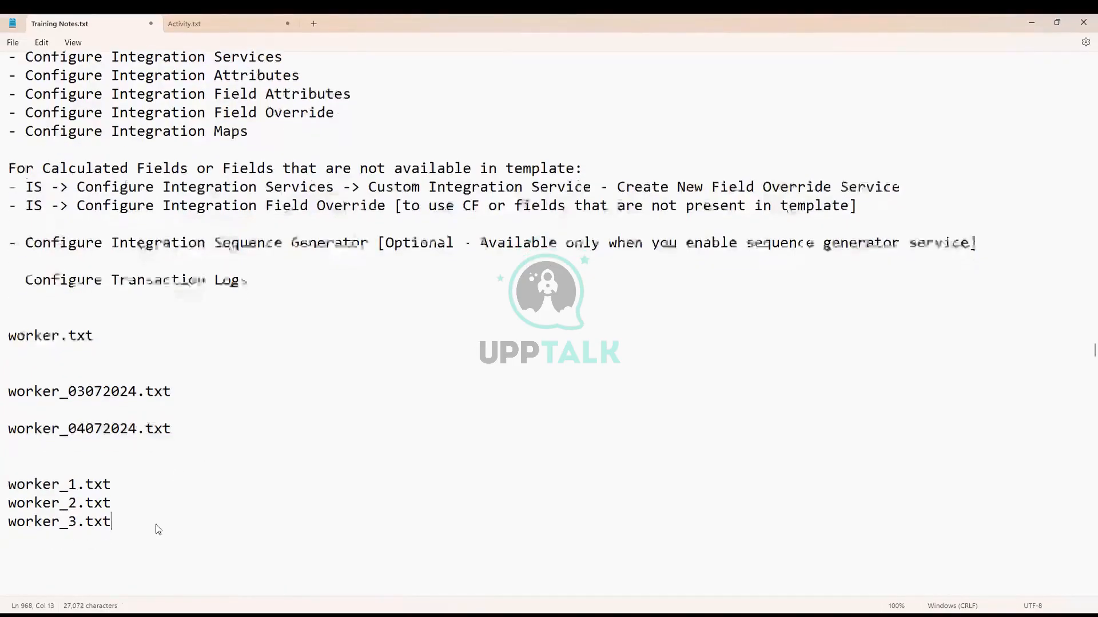
drag(68, 447, 79, 470)
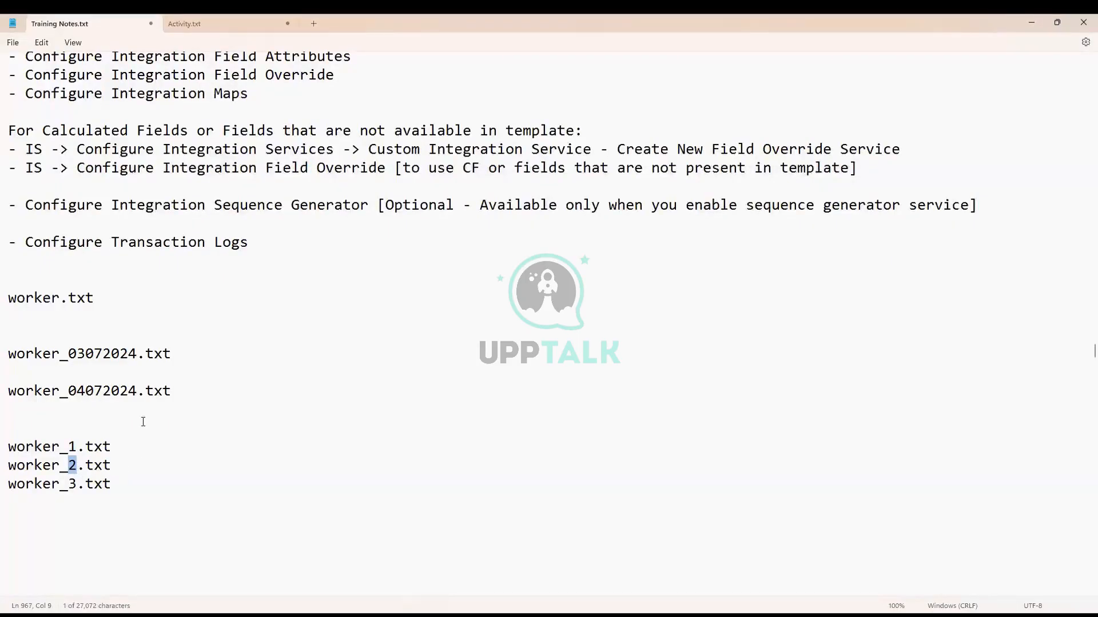
drag(68, 355, 135, 358)
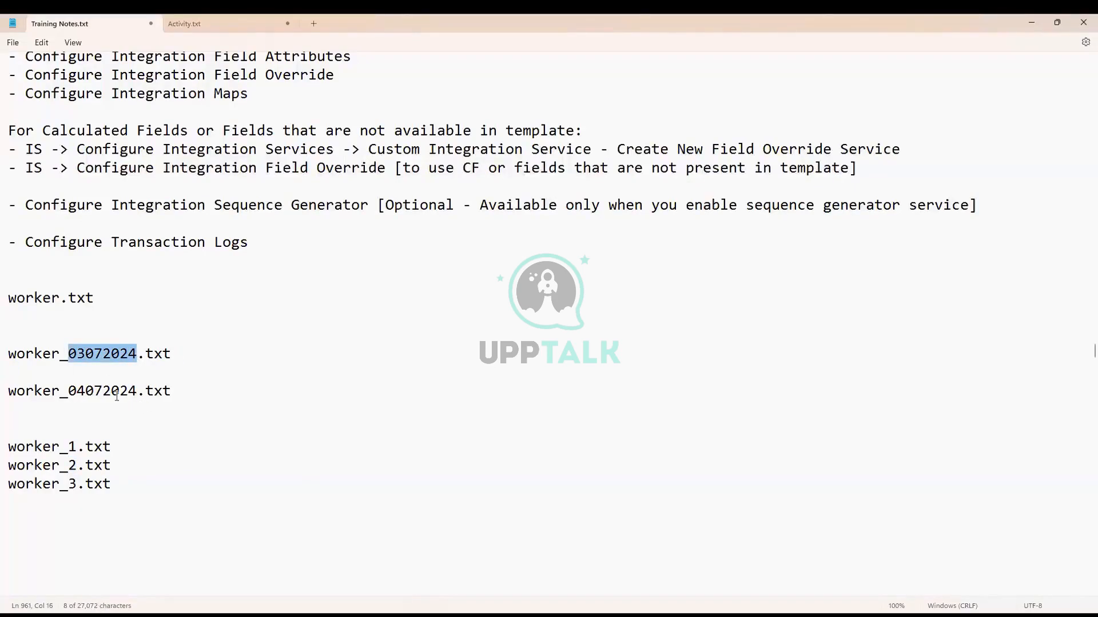
drag(69, 394, 135, 397)
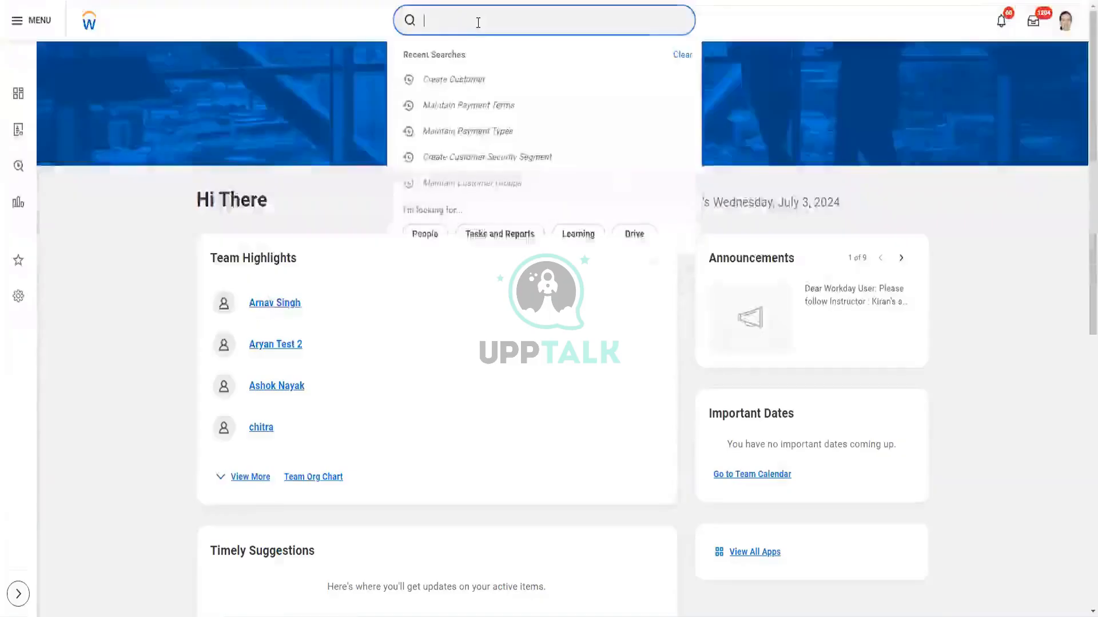
Search Workday for 'create seq gen' to list the sequence generator tasks
text(create)
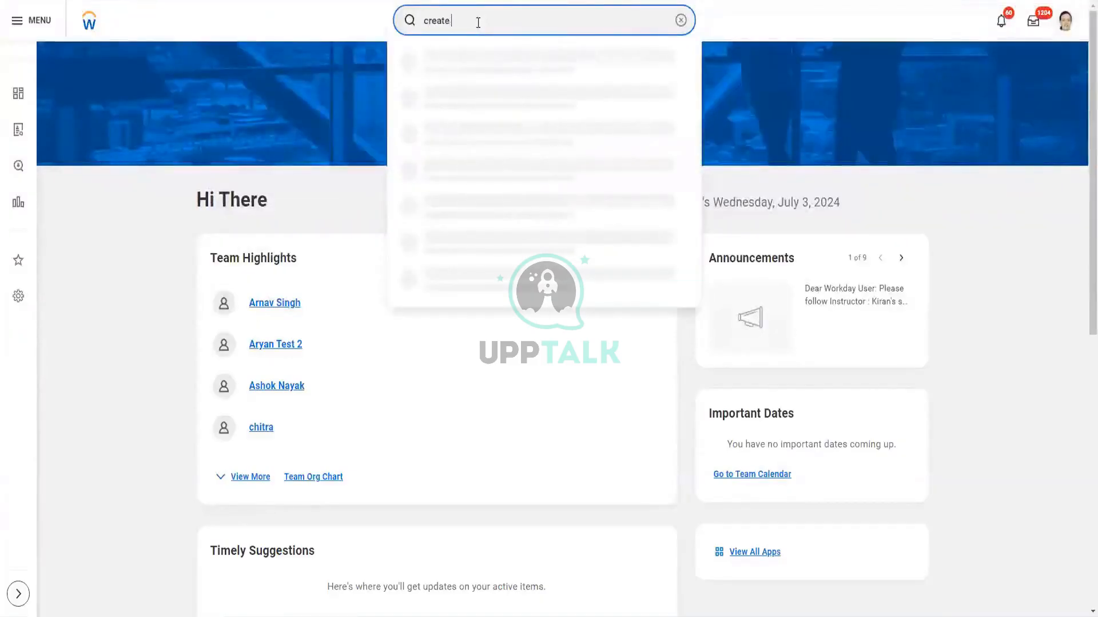
text( seq gen)
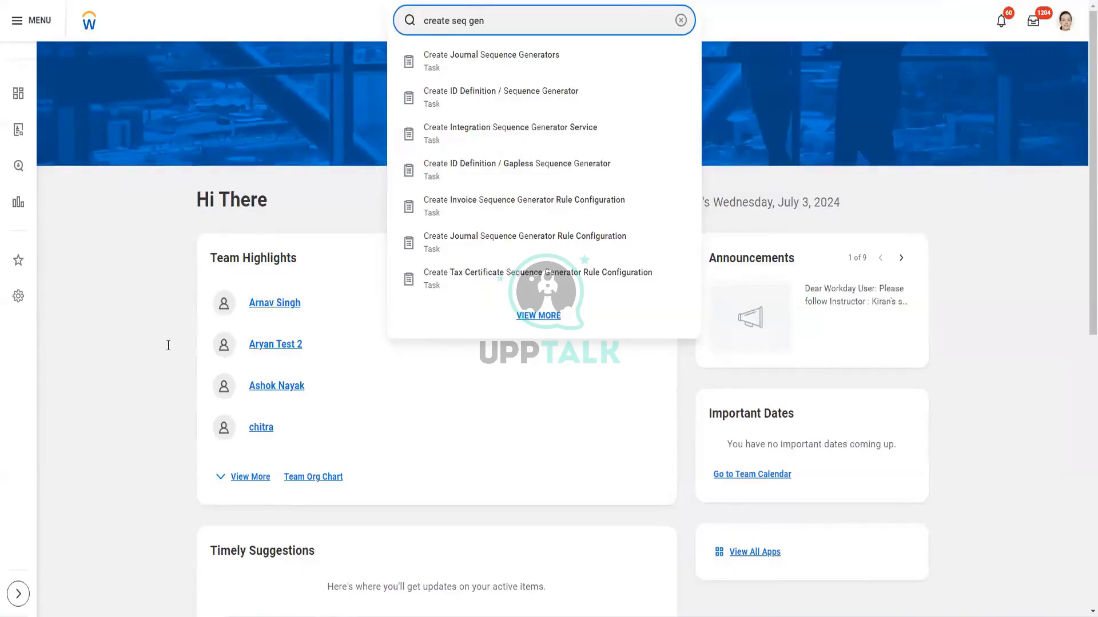
key(alt+Tab)
Remove the extra blank lines around the worker file names
key(Return)
key(Return)
key(Return)
key(Return)
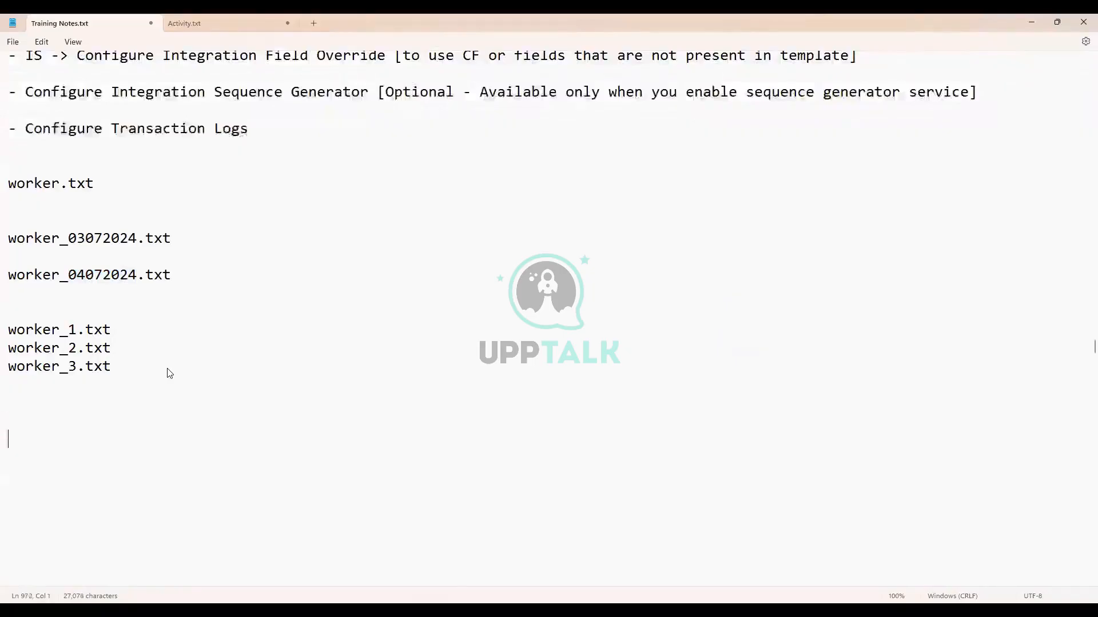
key(BackSpace)
scroll(57, 338, up, 1)
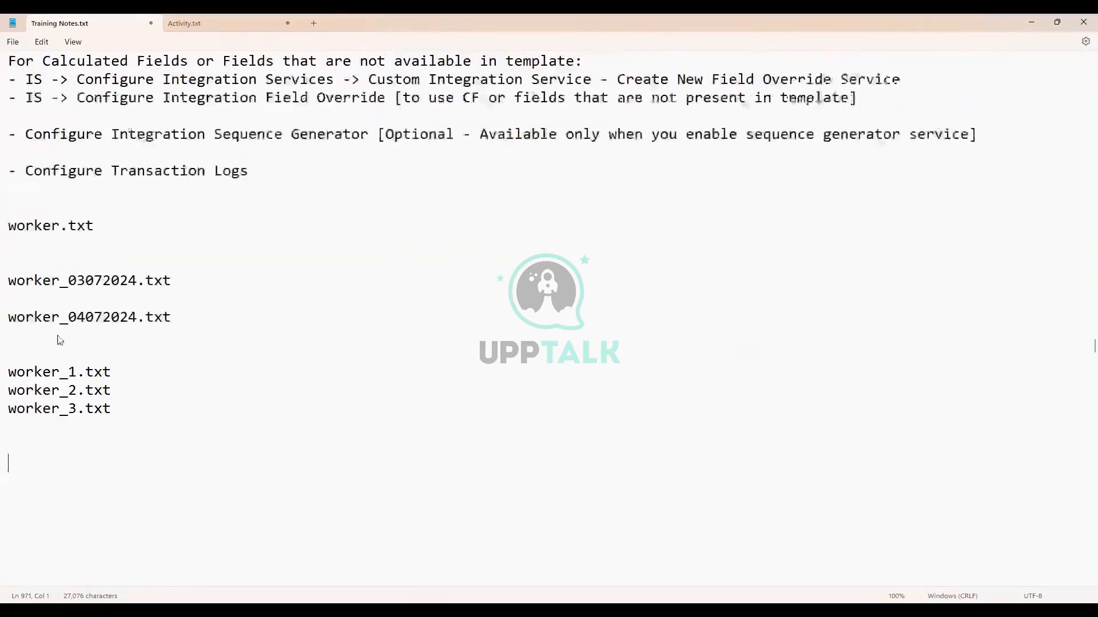
click(38, 354)
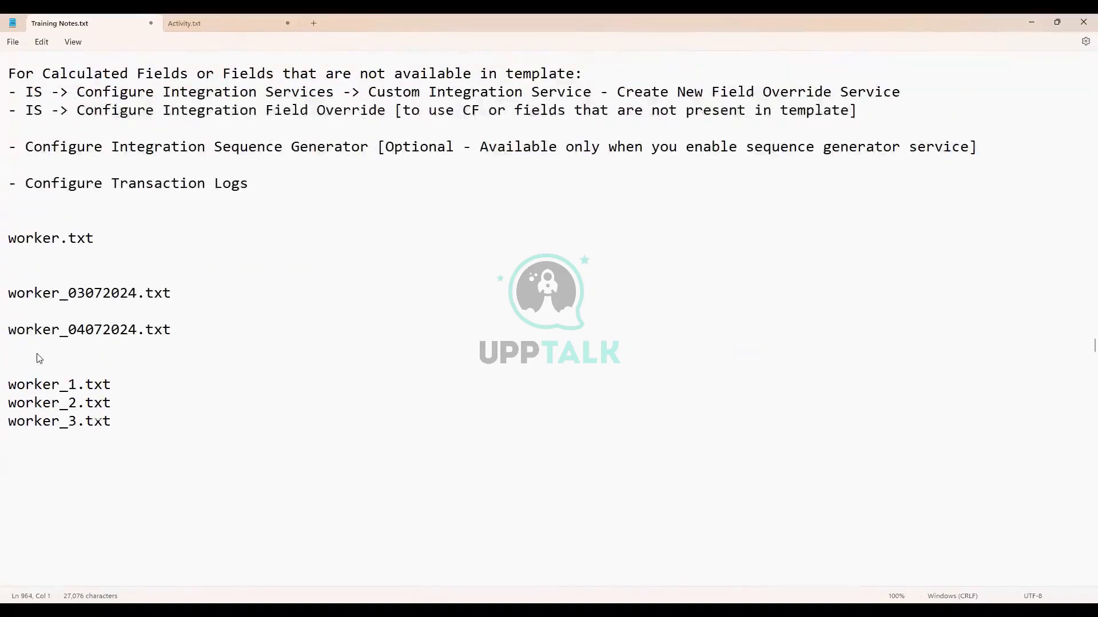
key(Delete)
Add the heading 'DIS [Data Initialization Service]:' below worker_3.txt
click(92, 461)
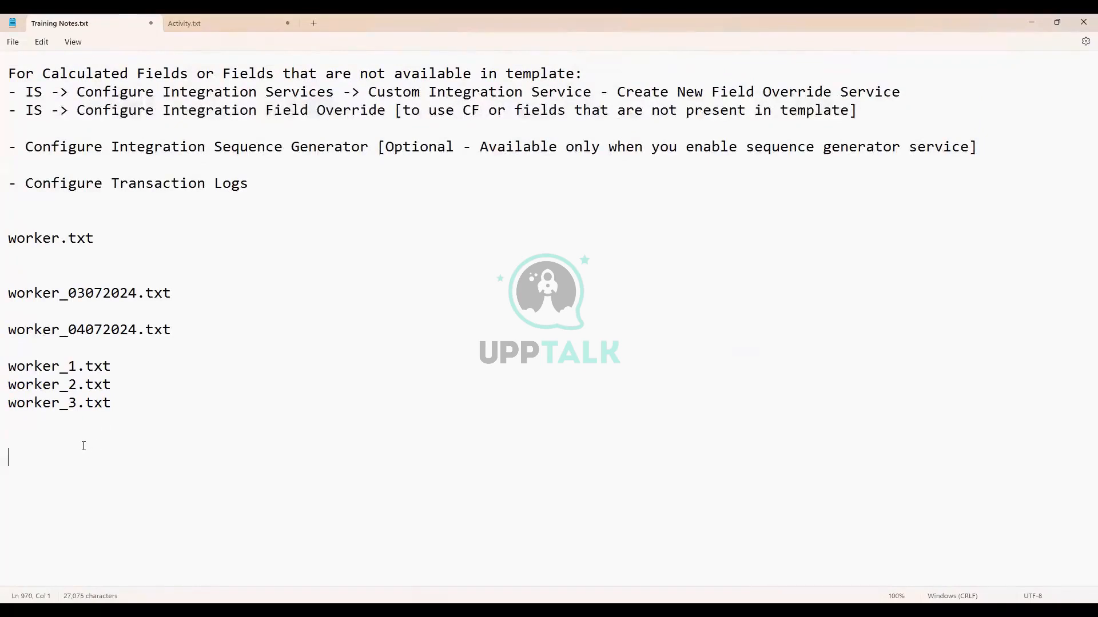
text(DIS )
text([])
text(Data Initia)
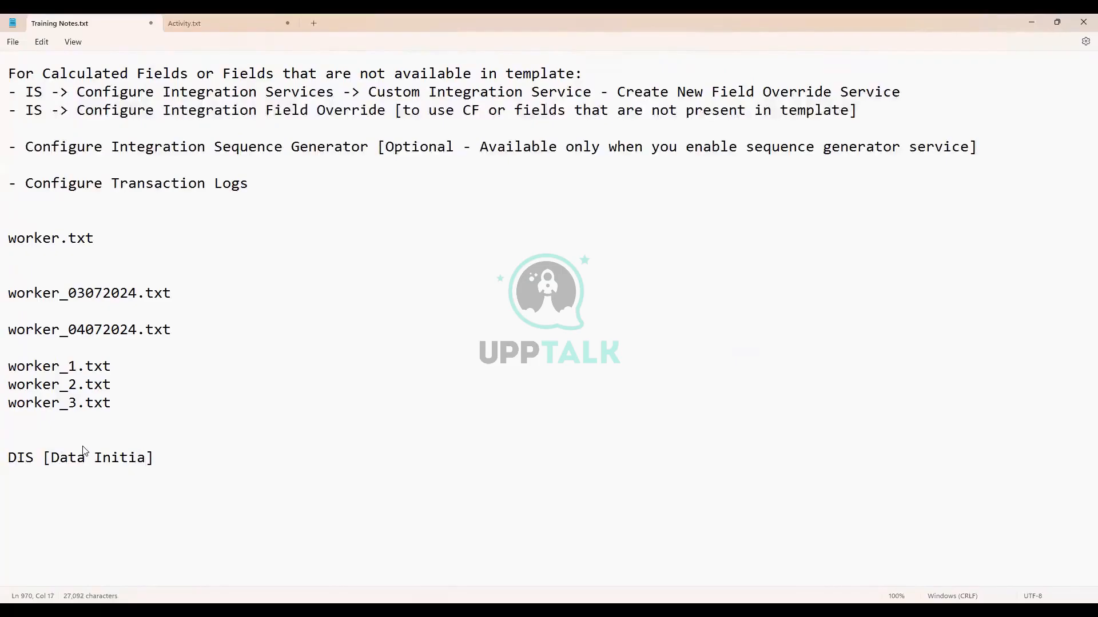
text(lization )
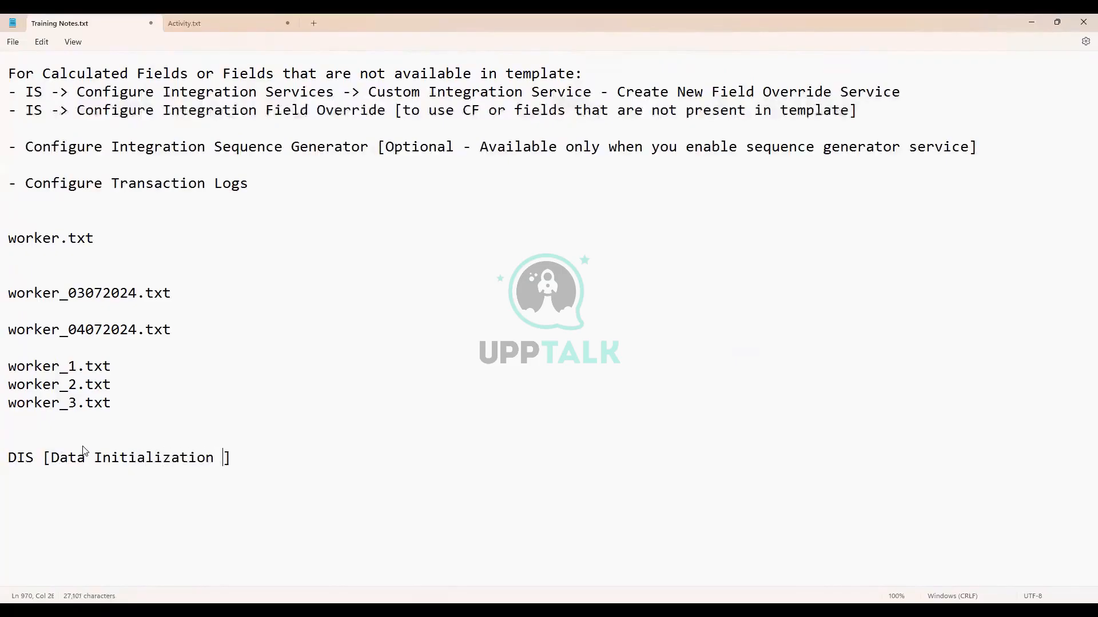
text(Service)
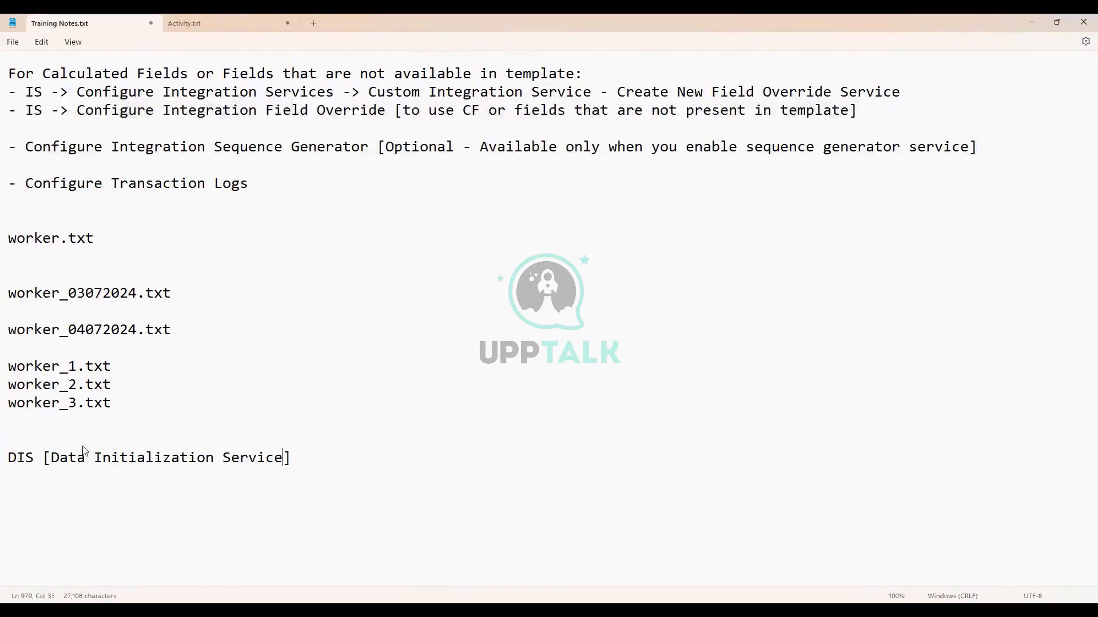
click(348, 457)
text(:)
key(Return)
key(Return)
Add the bullet '- better performance that non-DIS' under the DIS heading
scroll(353, 452, down, 2)
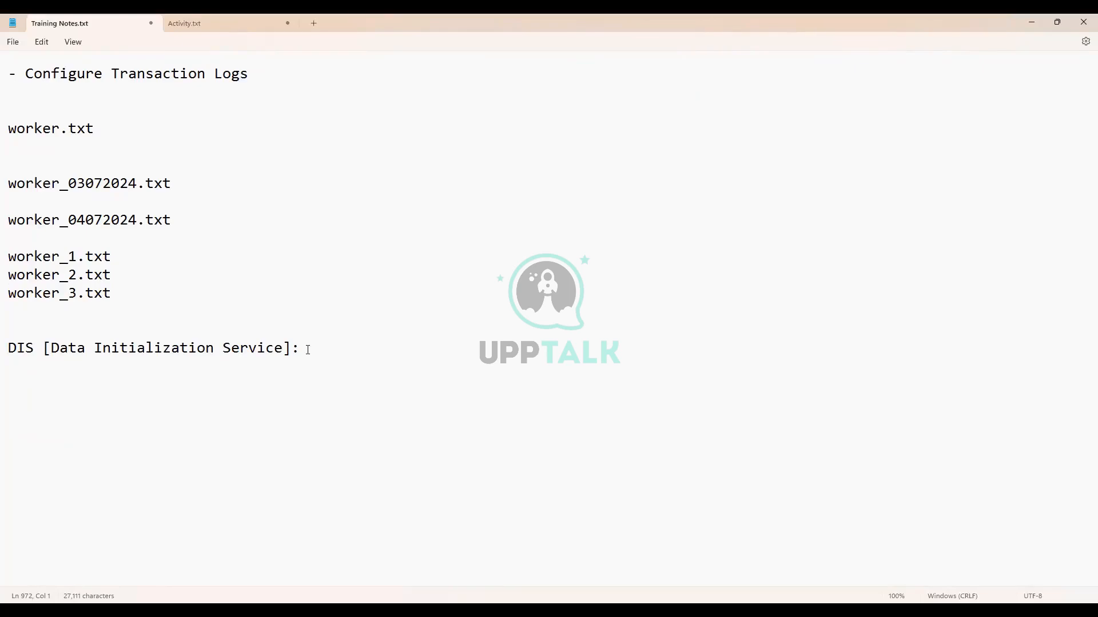
key(Return)
text(- better perfomr)
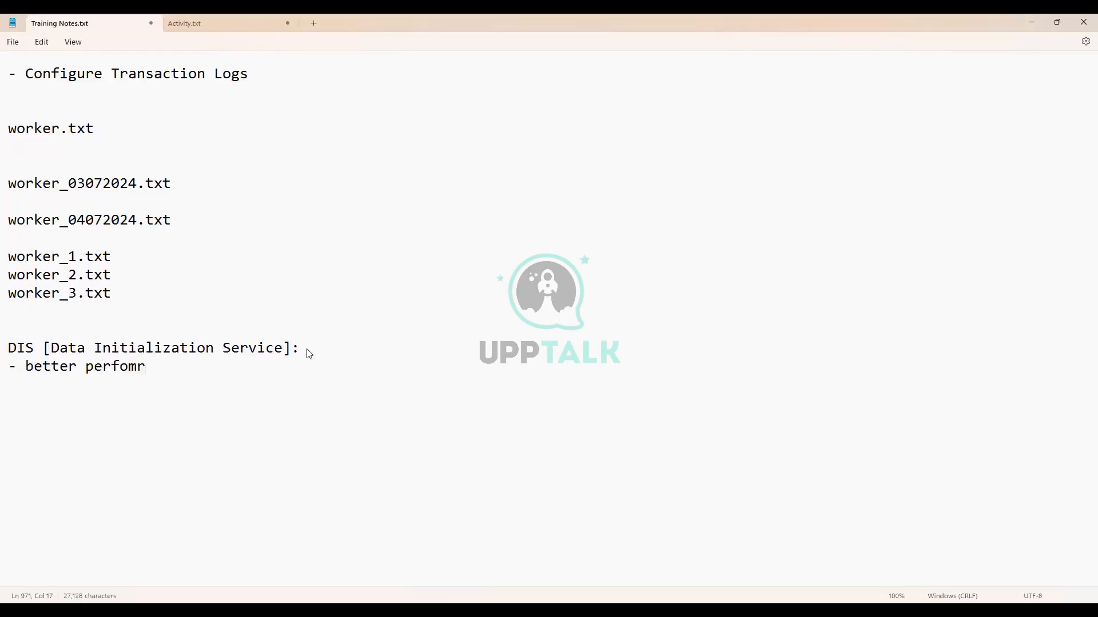
key(BackSpace)
key(BackSpace)
text(rmance that non)
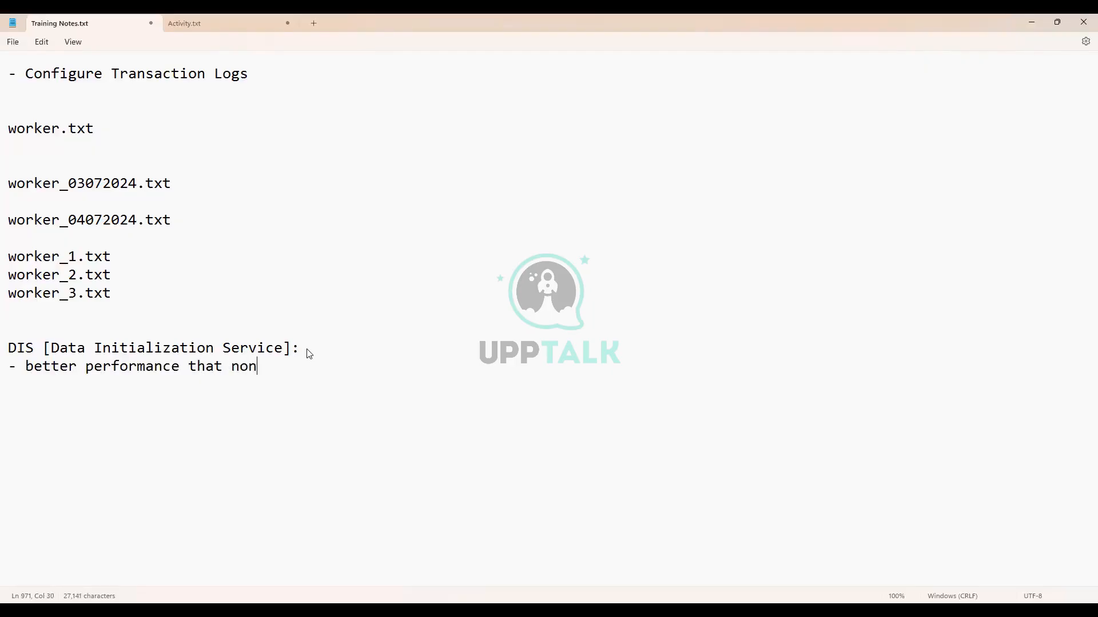
text(-DIS)
scroll(348, 444, down, 2)
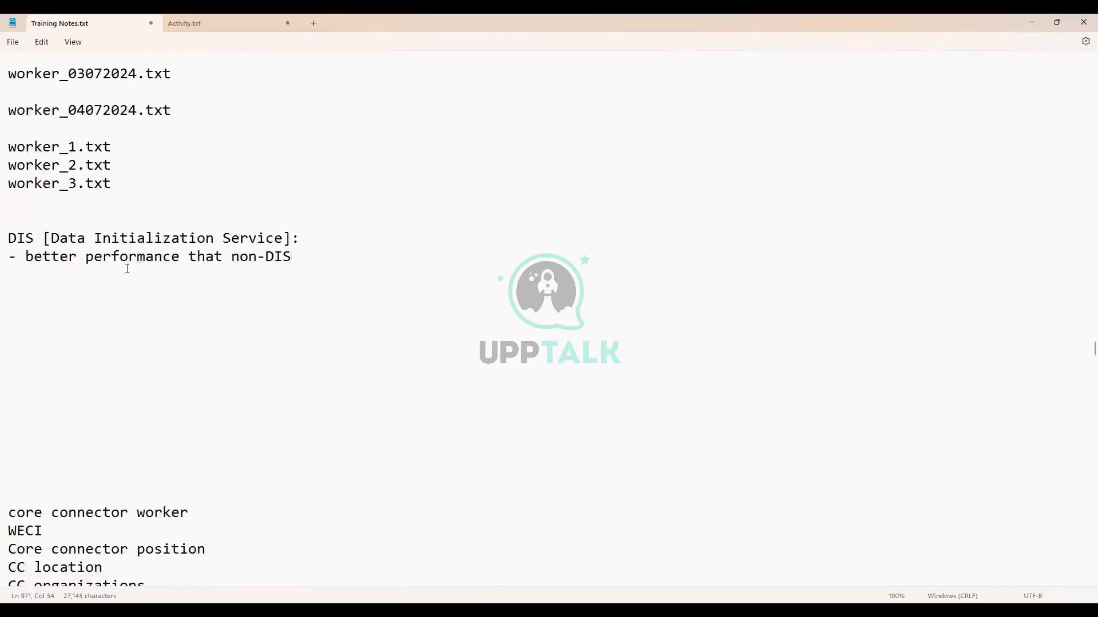
drag(60, 258, 300, 261)
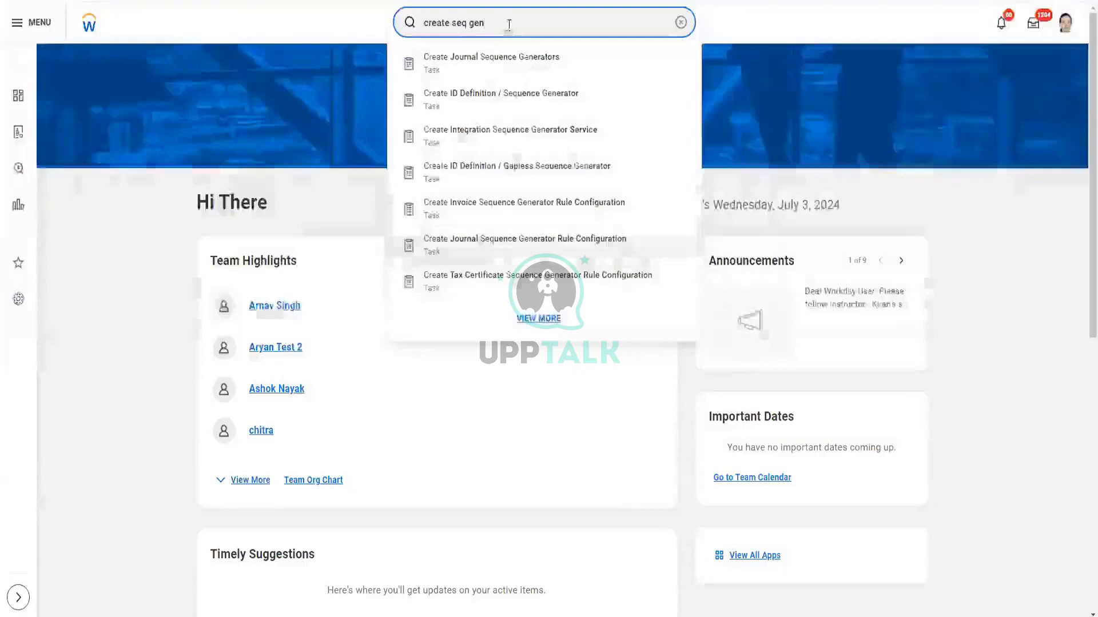
Search 'create int sys' and launch the Create Integration System task
key(ctrl+a)
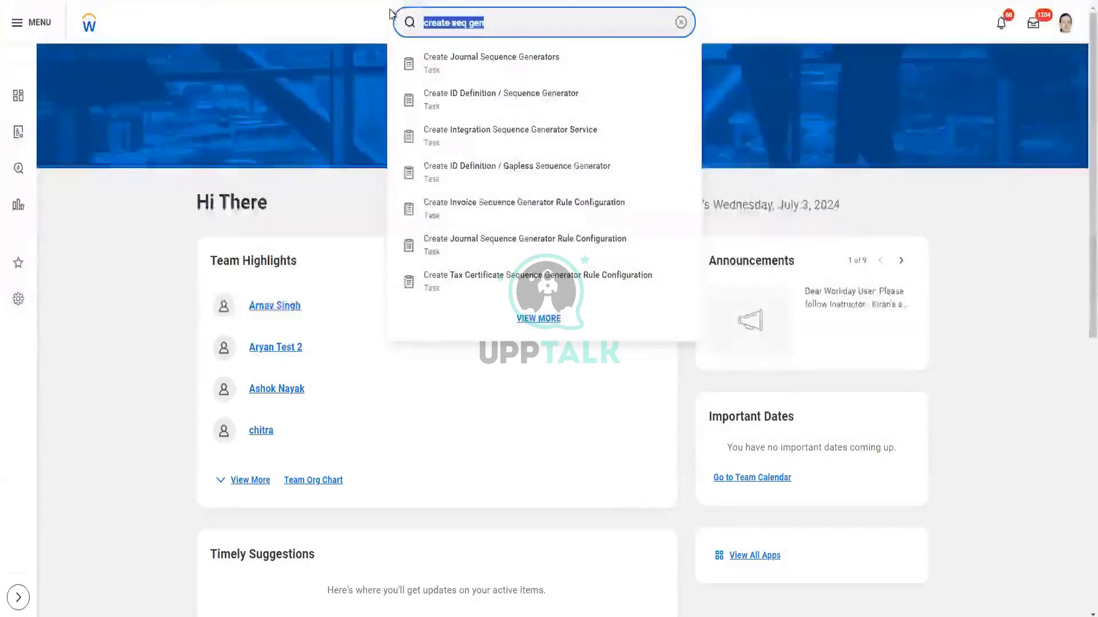
text(creat e)
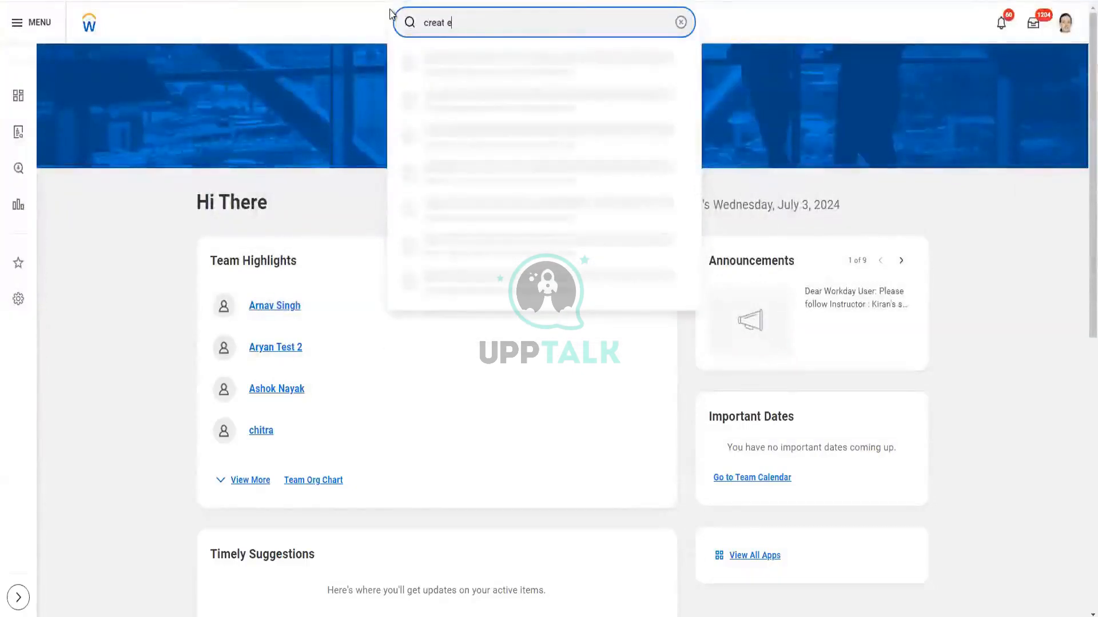
key(BackSpace)
key(BackSpace)
text(e)
text( inte)
key(BackSpace)
text(sys)
click(504, 216)
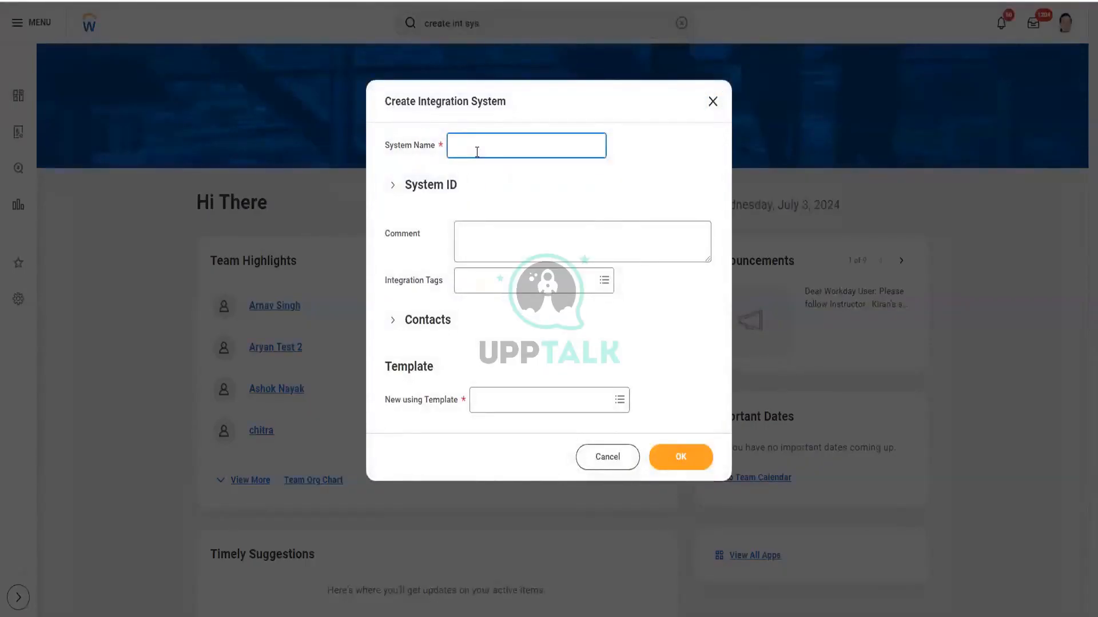
Enter a system name with the batch prefix ending in _CCW_DIS_Outbound
text(Ganesh_Batch2_CCW_DIS_Outbound)
Choose the Core Connector: Worker template and create the integration system
click(561, 406)
text(core)
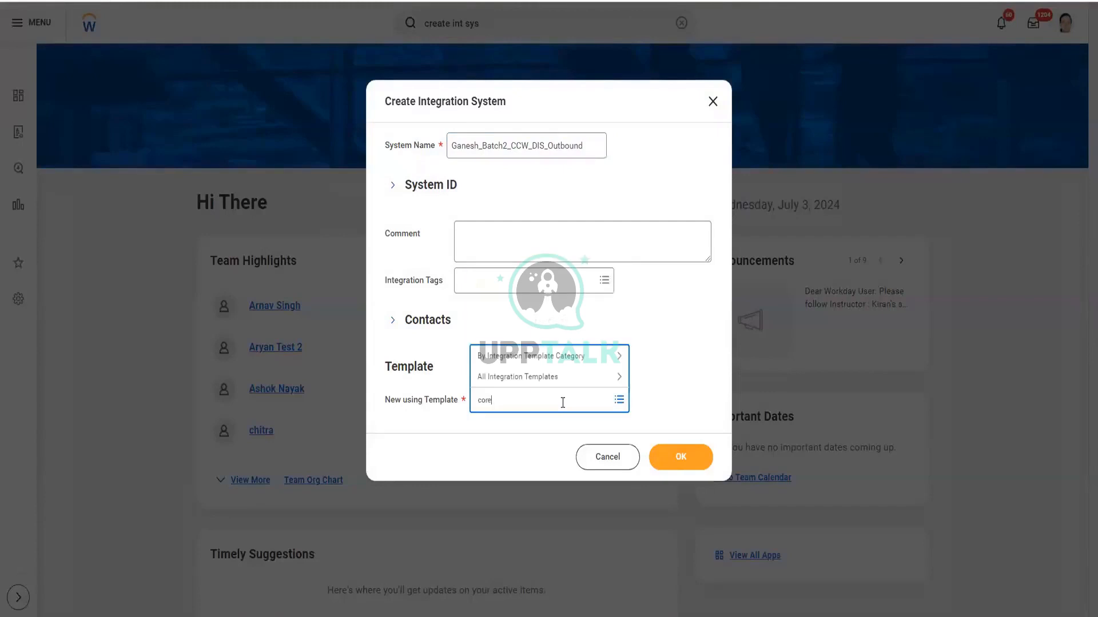
text( conne wor)
key(Return)
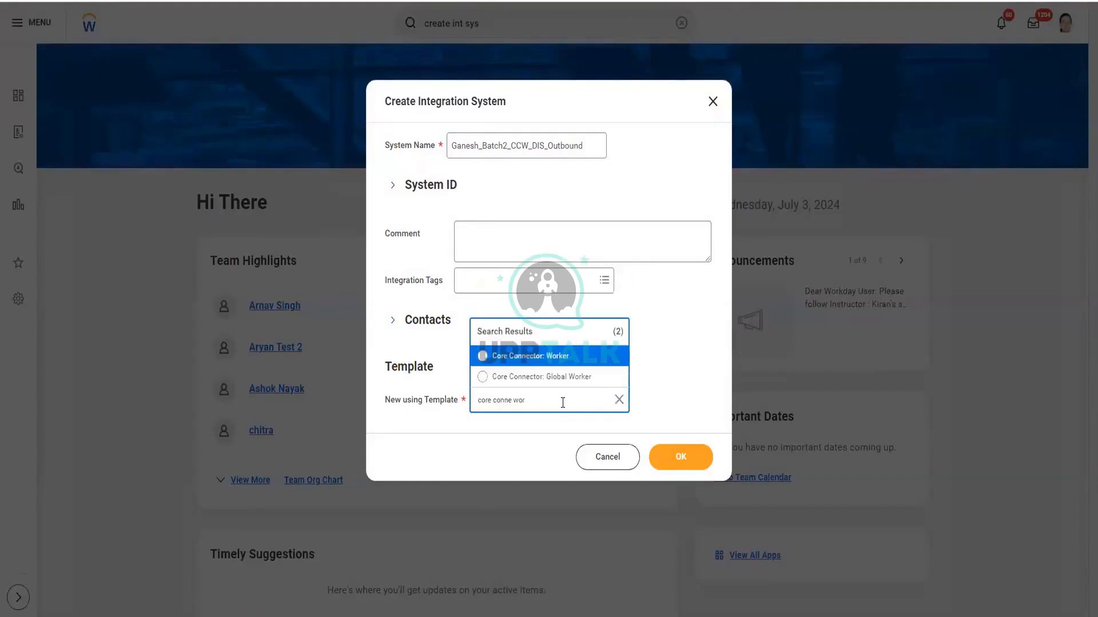
click(561, 357)
click(674, 466)
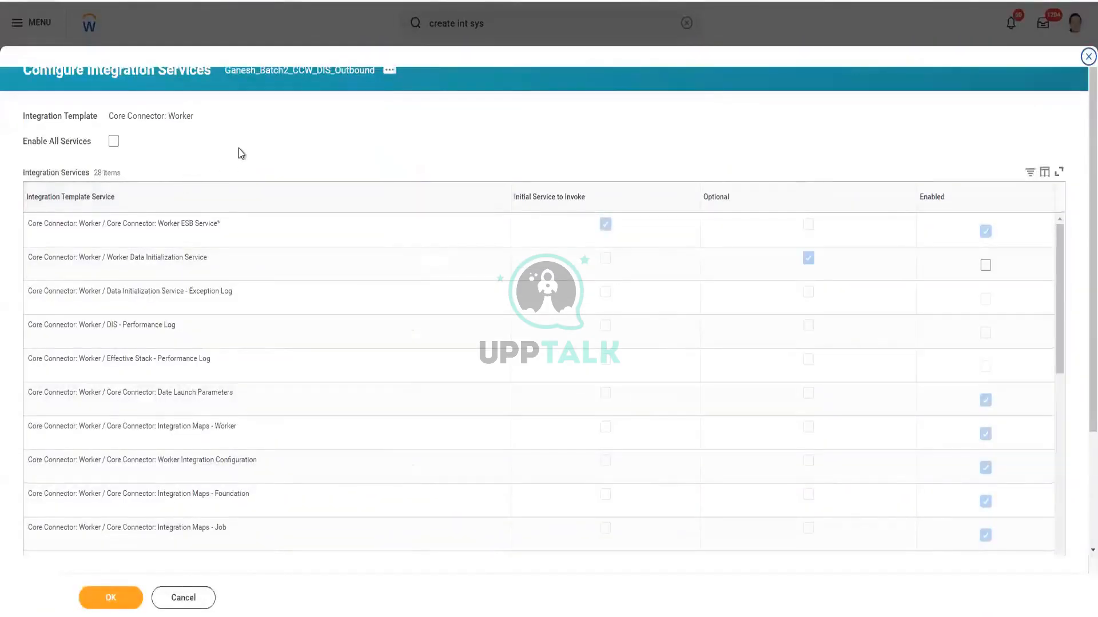
Enable the Worker Data Initialization Service row and save the integration services
scroll(507, 171, down, 3)
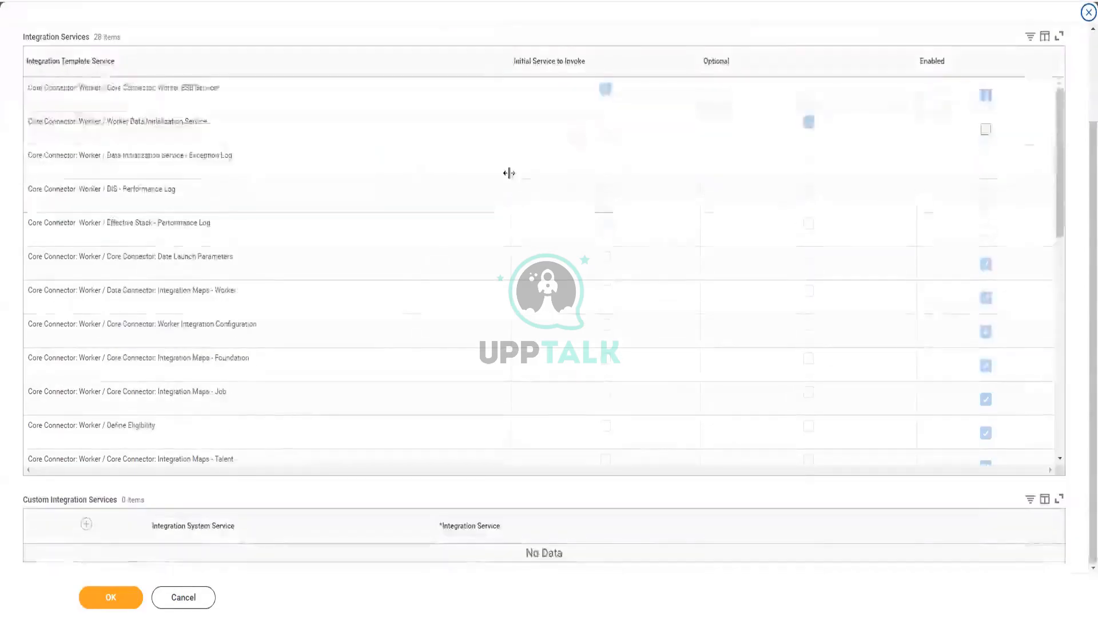
scroll(466, 162, up, 2)
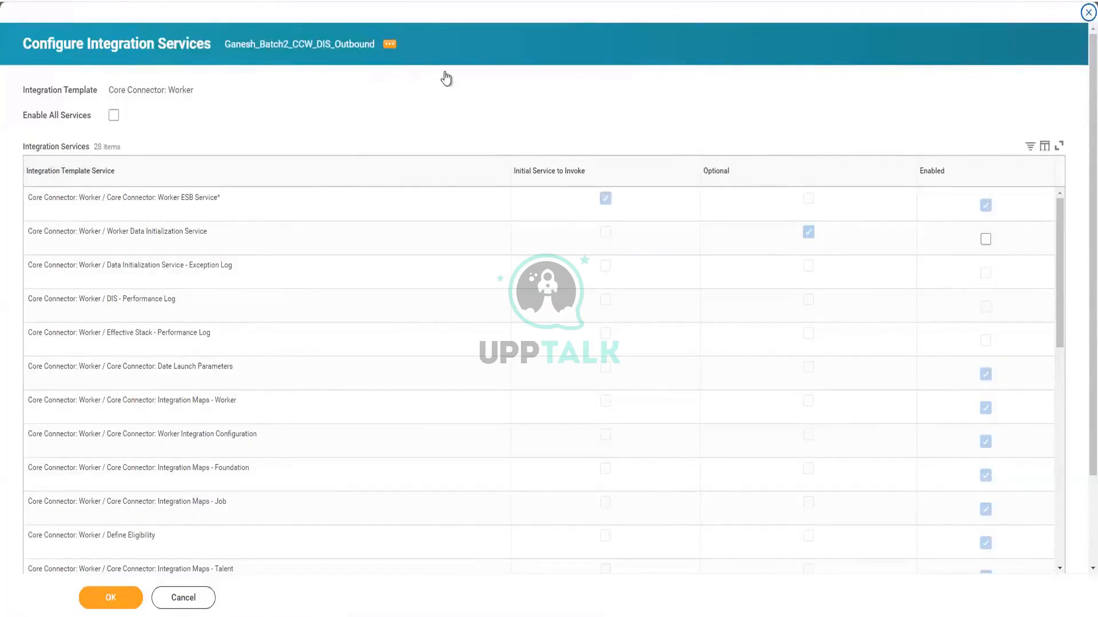
scroll(816, 361, down, 7)
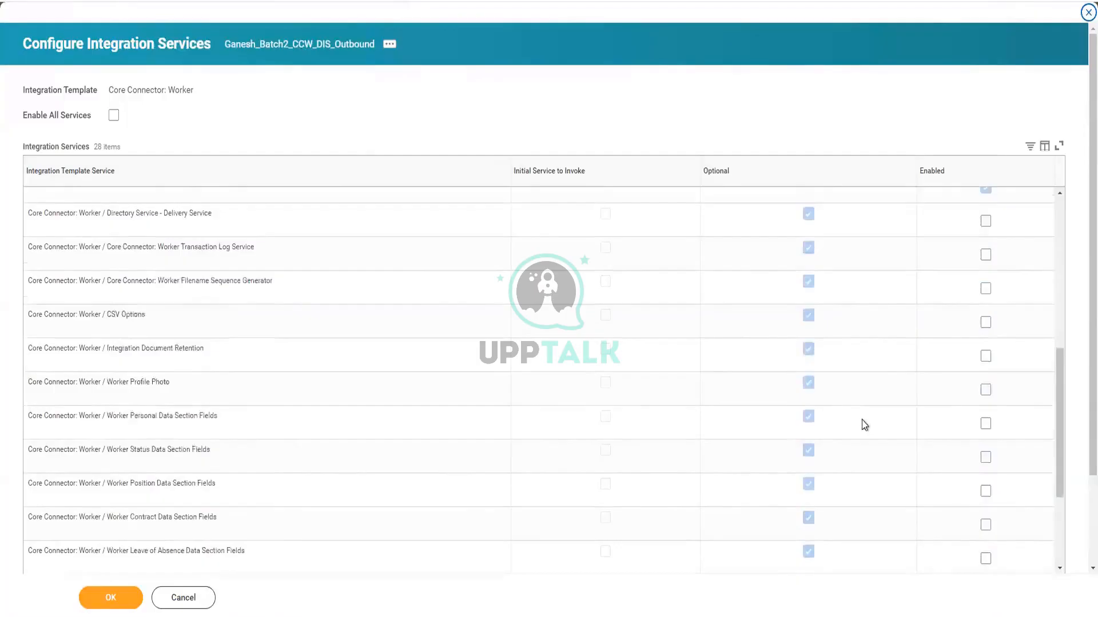
scroll(862, 420, down, 3)
scroll(679, 354, up, 7)
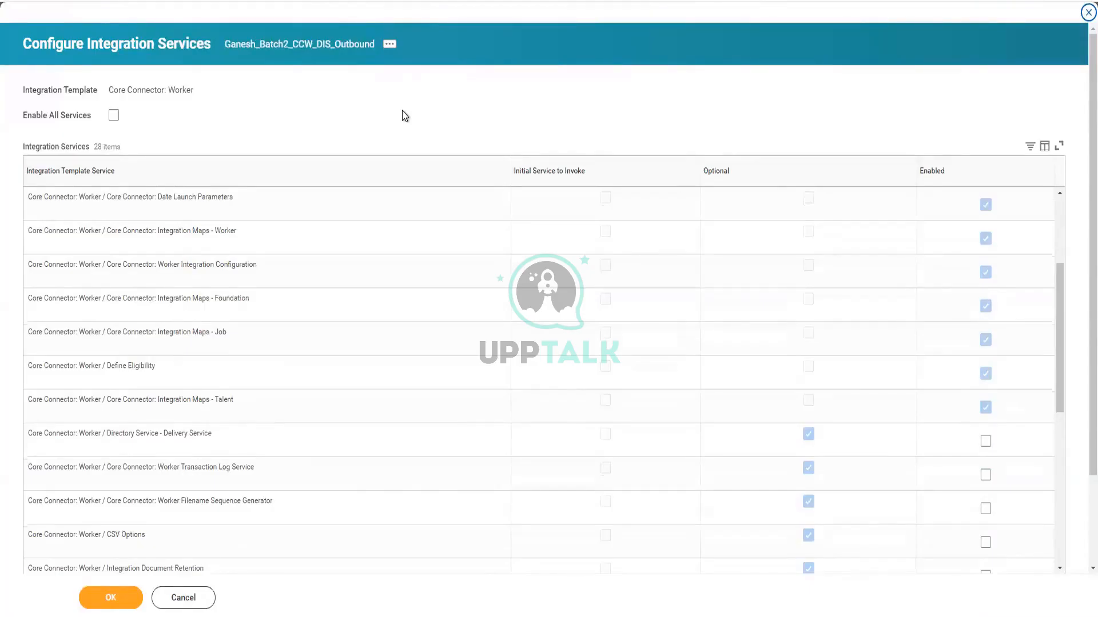
scroll(515, 366, up, 3)
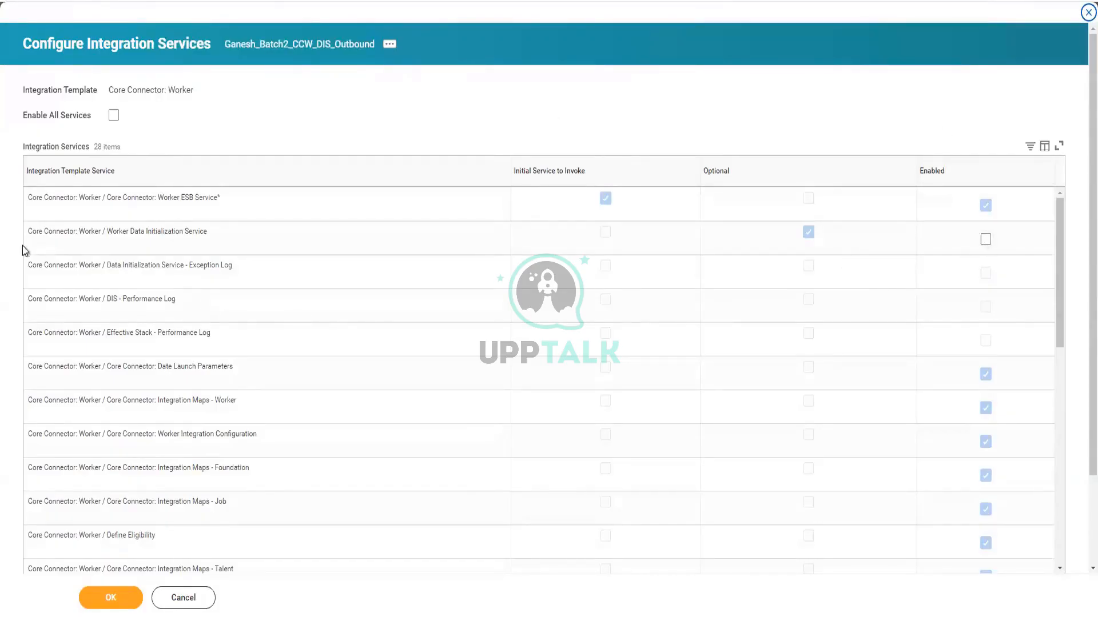
drag(107, 232, 214, 237)
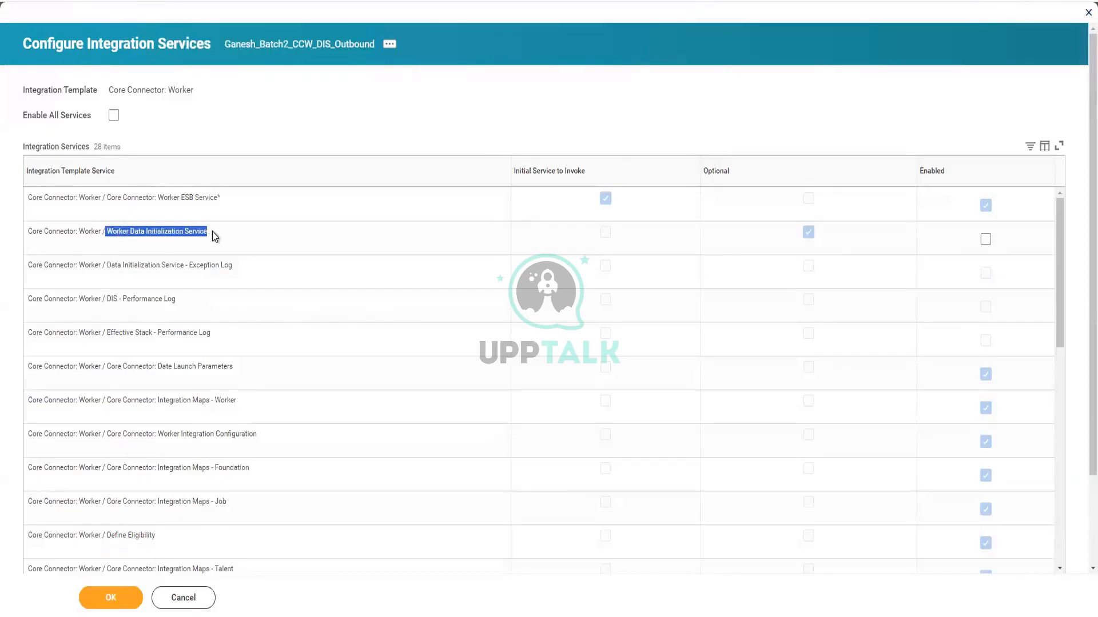
scroll(930, 507, down, 10)
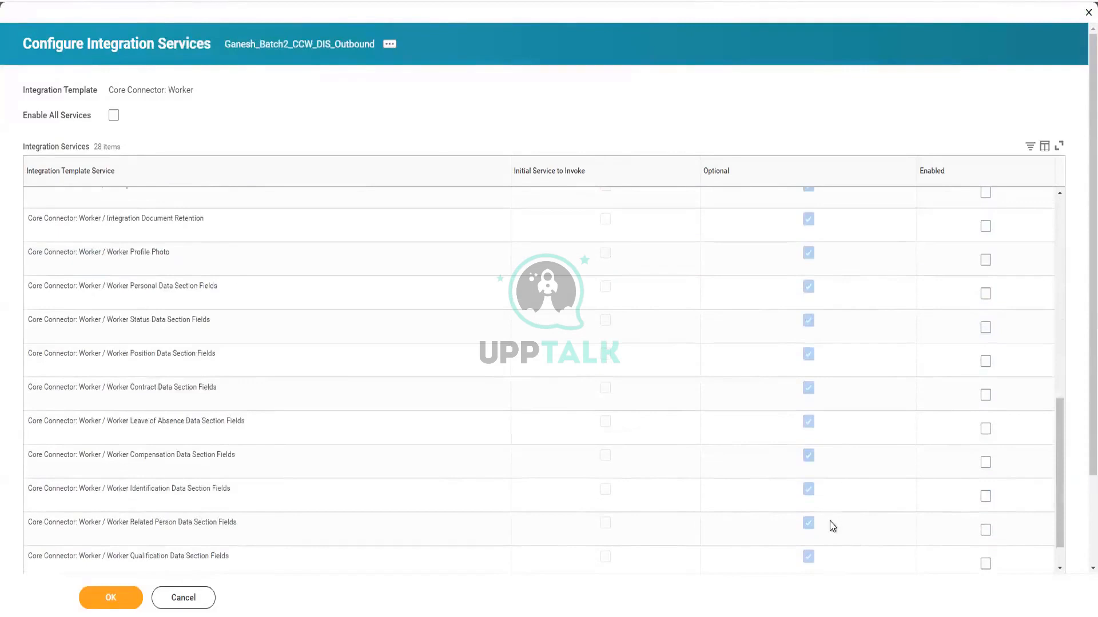
scroll(829, 520, up, 10)
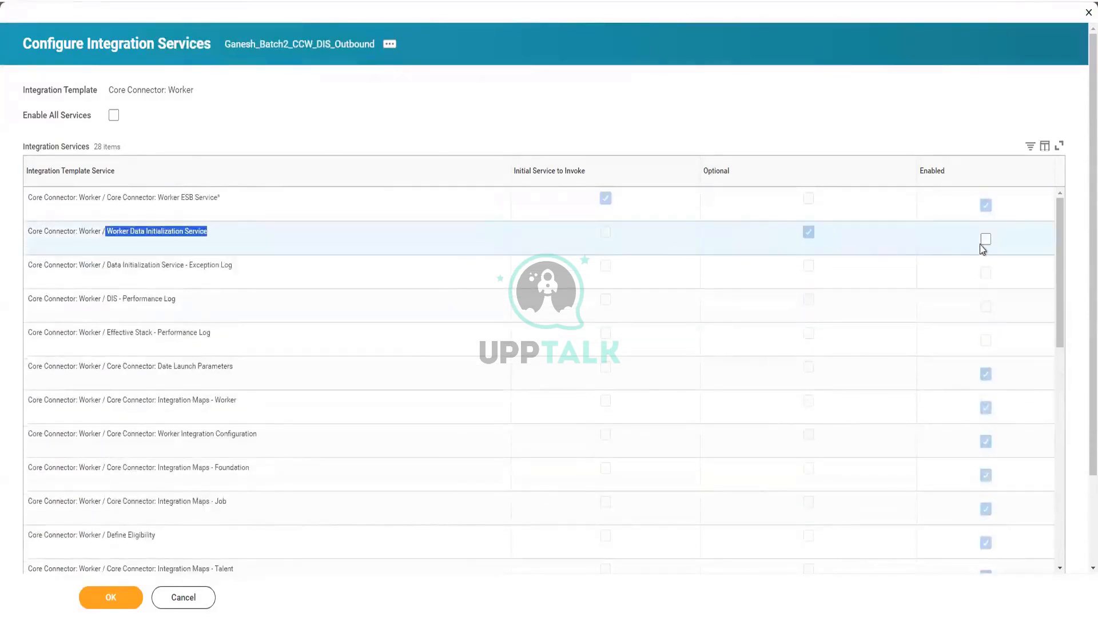
click(985, 239)
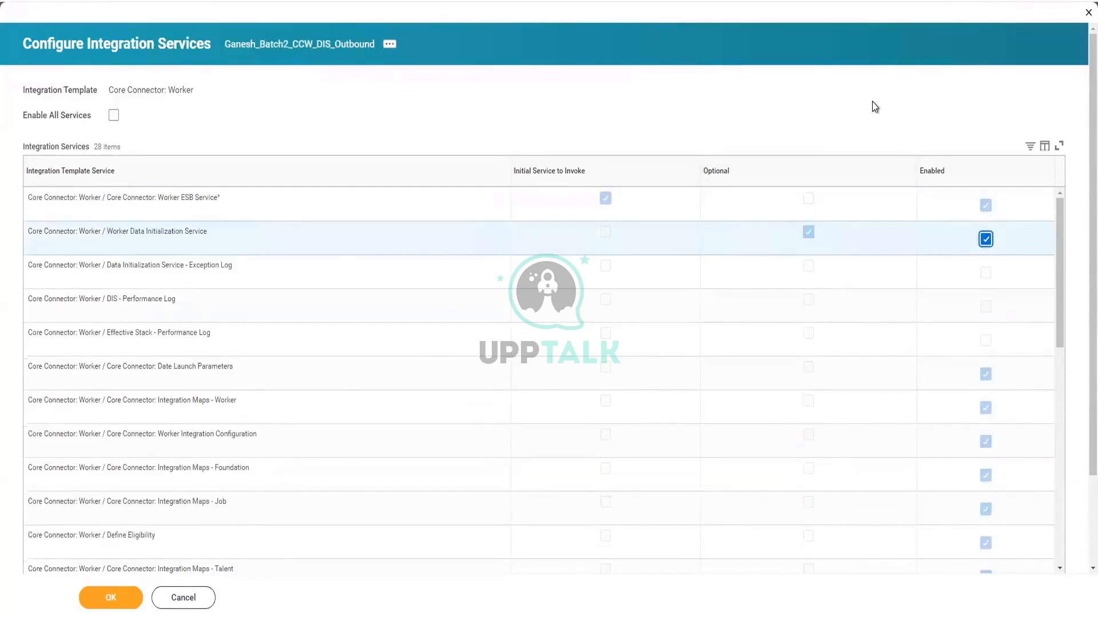
scroll(572, 343, down, 5)
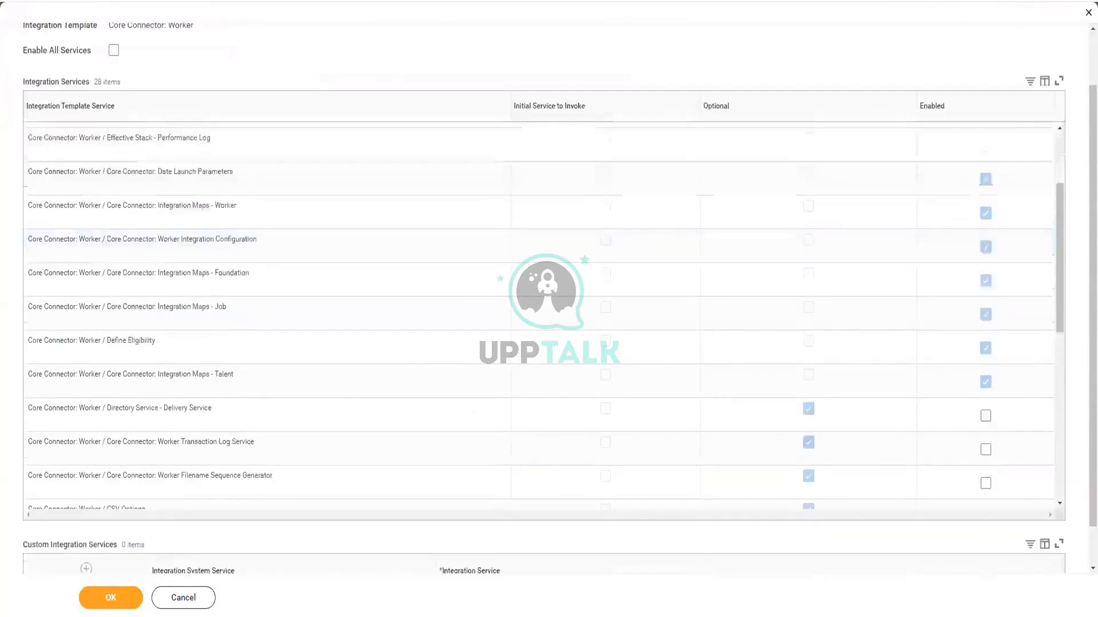
click(123, 600)
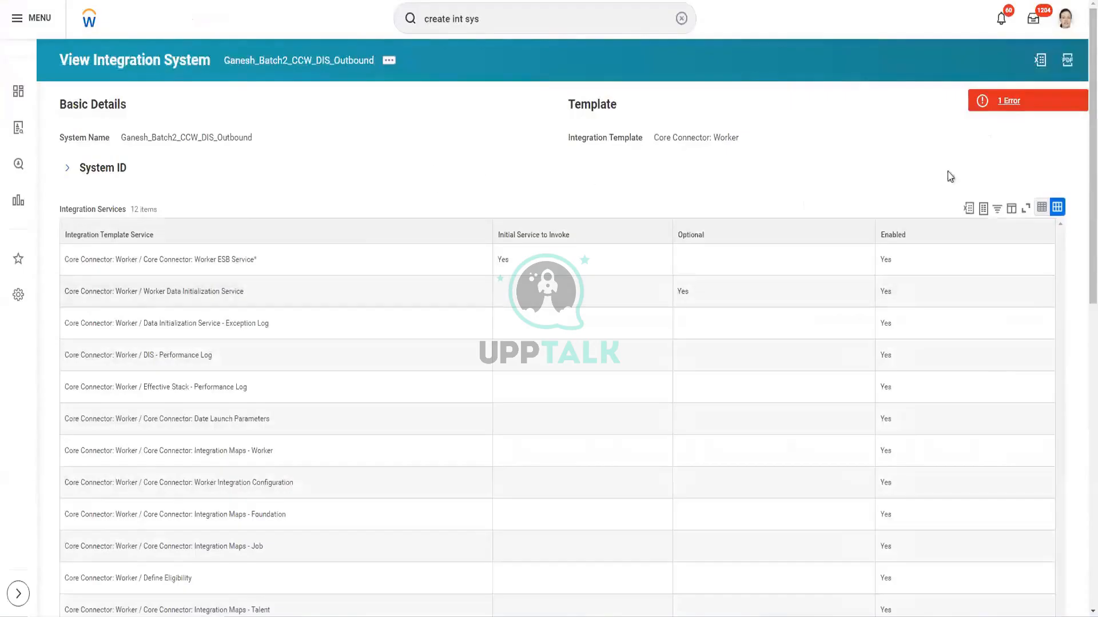
Read the page error about required-for-launch attributes lacking values, then close it
click(1011, 110)
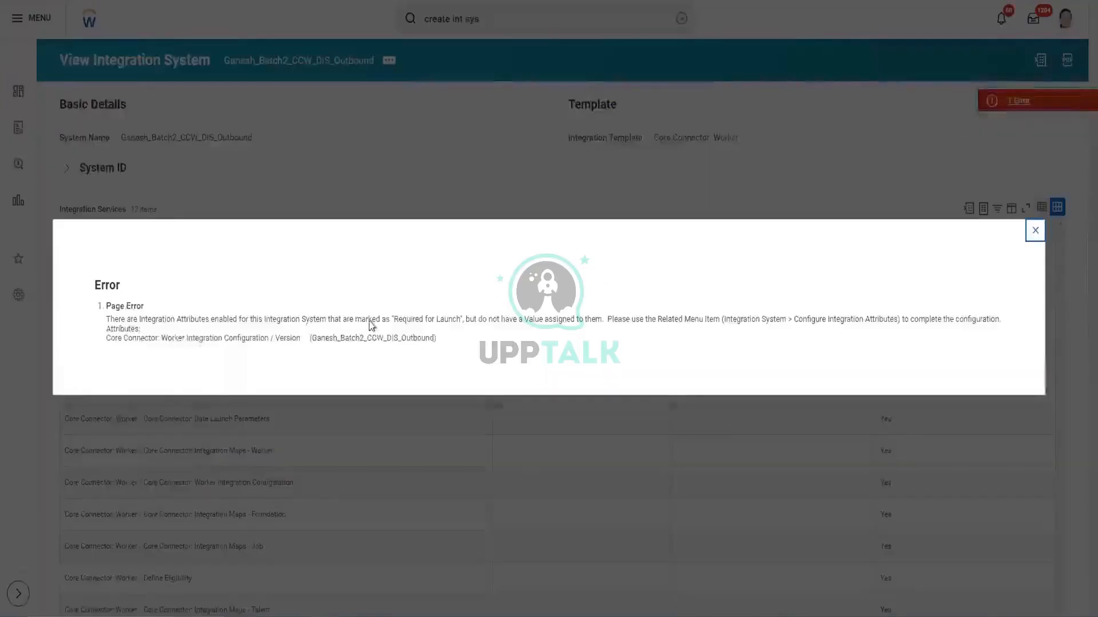
drag(130, 319, 484, 319)
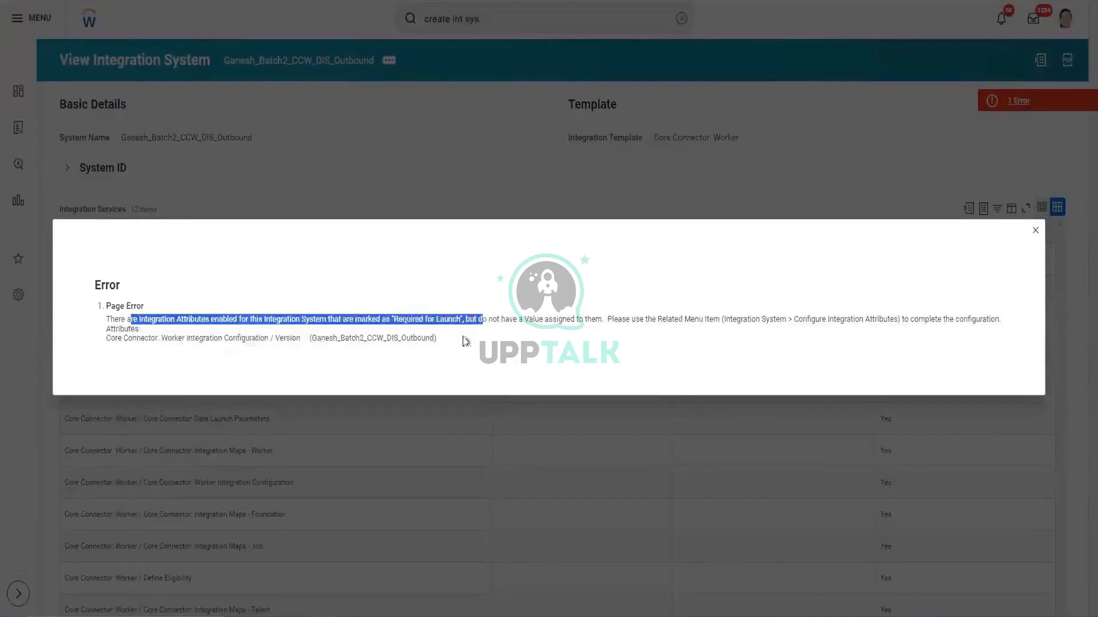
click(1035, 230)
click(388, 60)
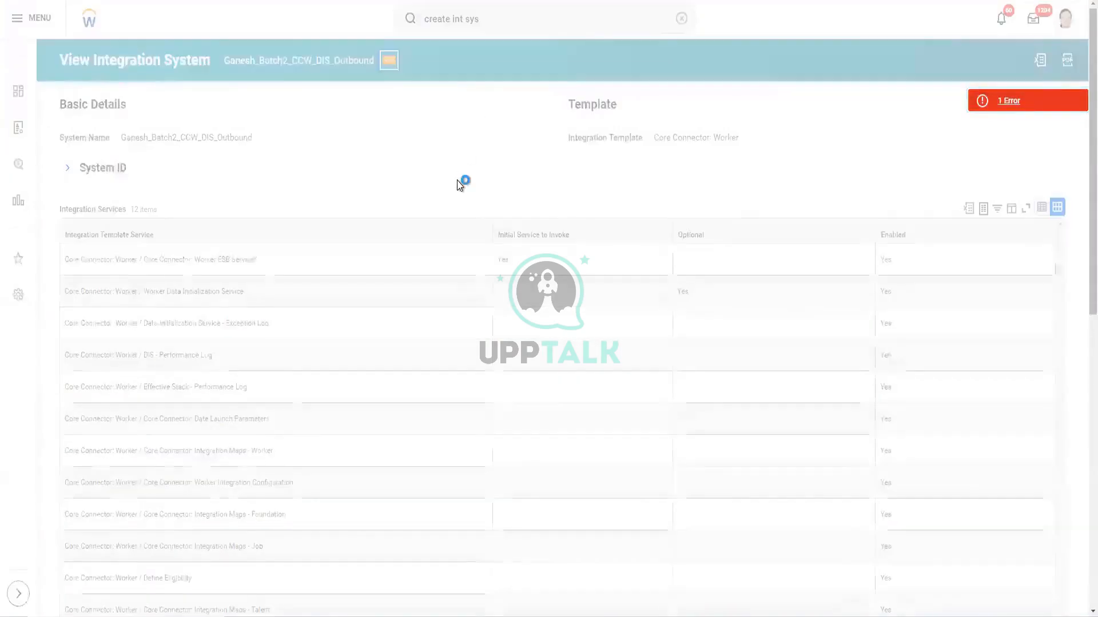
Open Configure Integration Attributes from the integration system's related actions menu
mouse_move(458, 186)
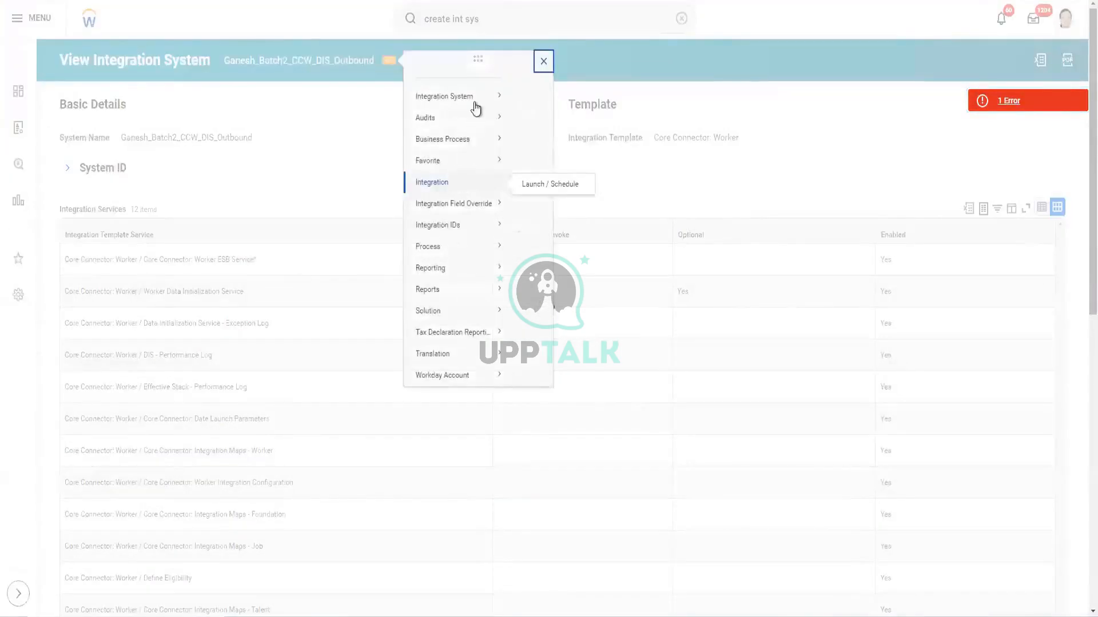
mouse_move(475, 109)
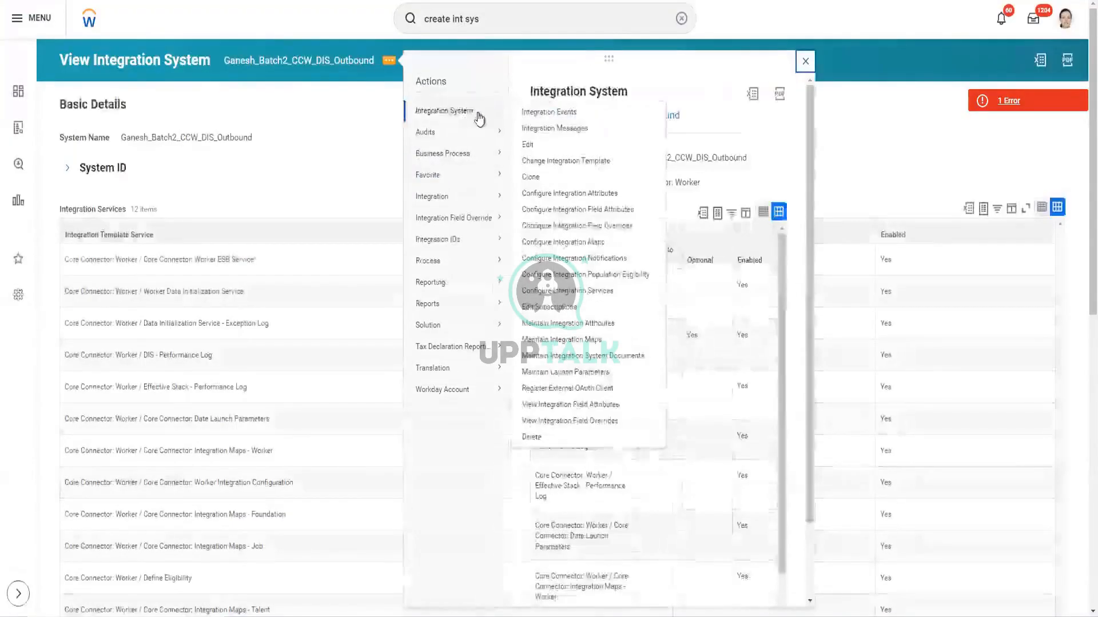
click(581, 194)
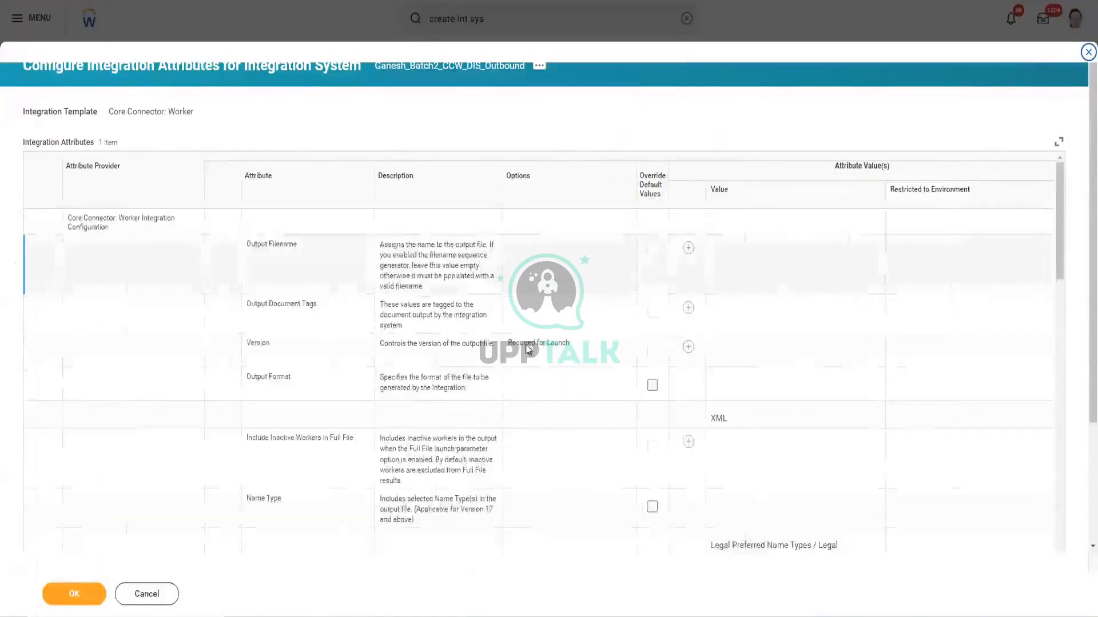
Give the required Version attribute the value 40.0 and save, re-saving after the error alert
drag(508, 343, 578, 348)
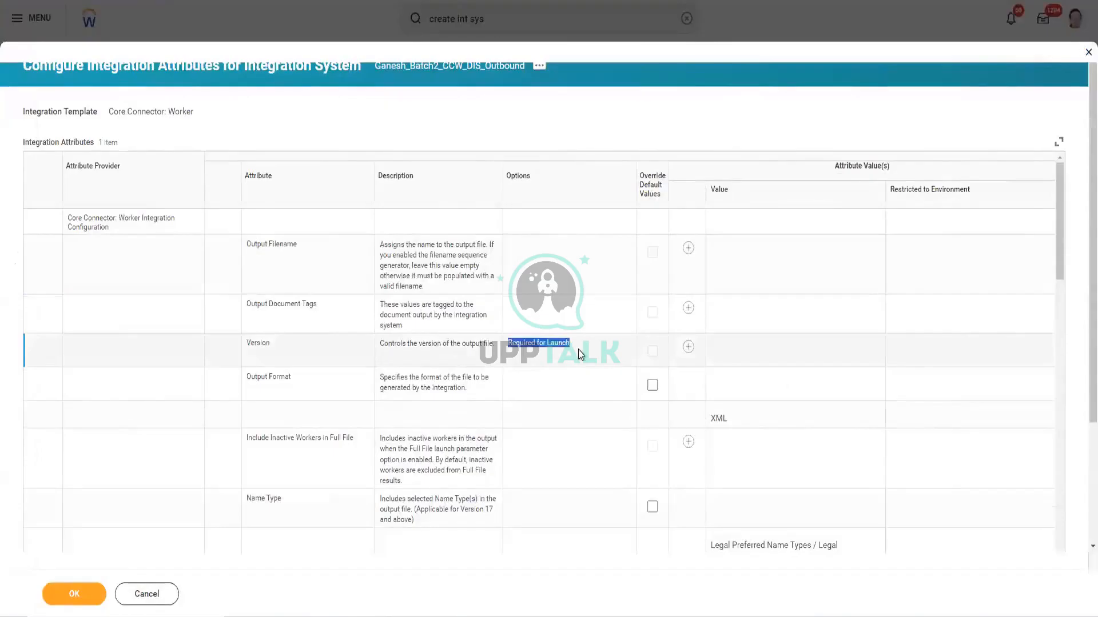
click(687, 349)
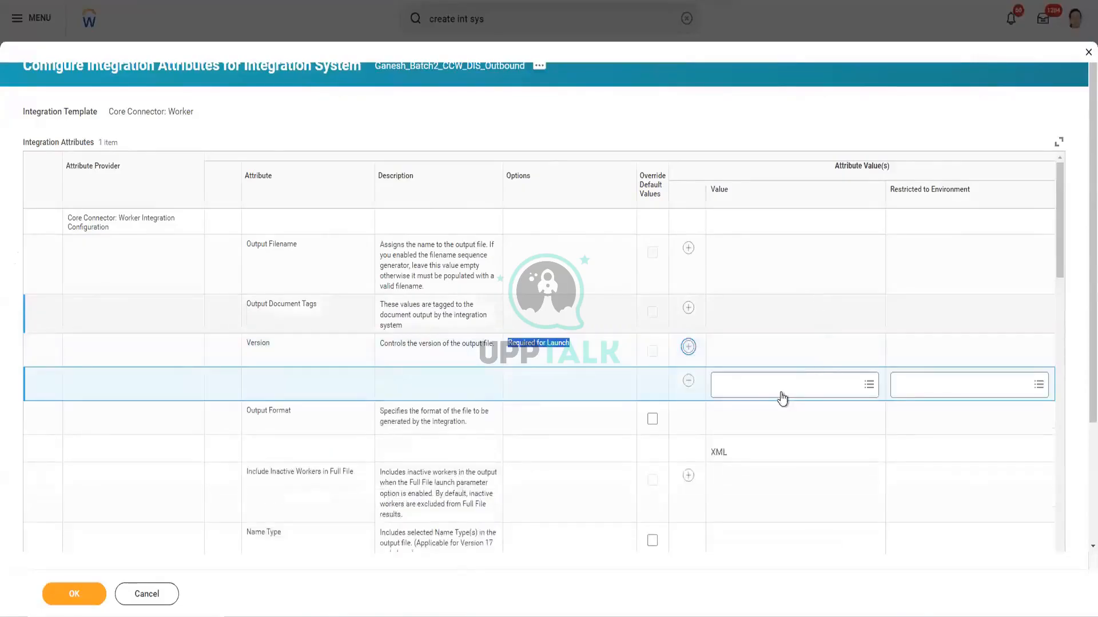
click(782, 392)
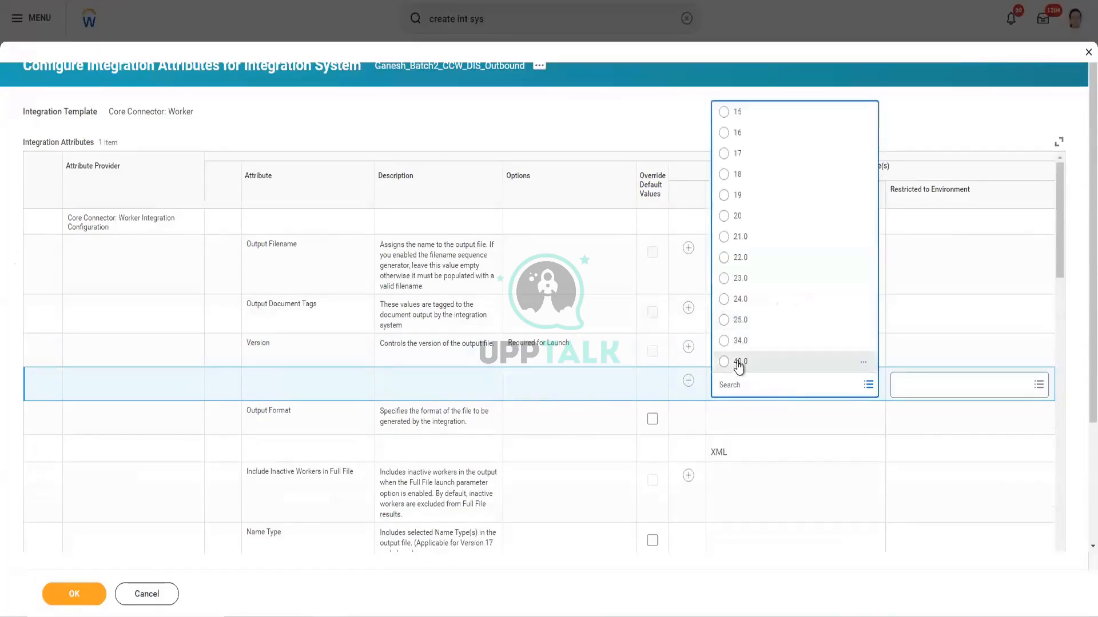
click(738, 364)
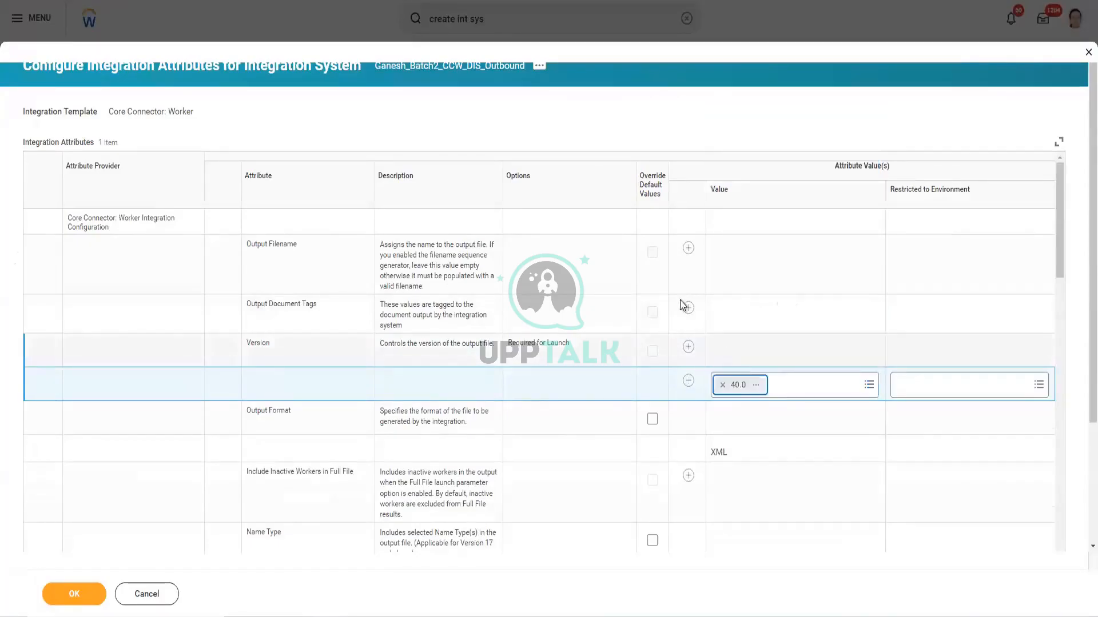
click(77, 593)
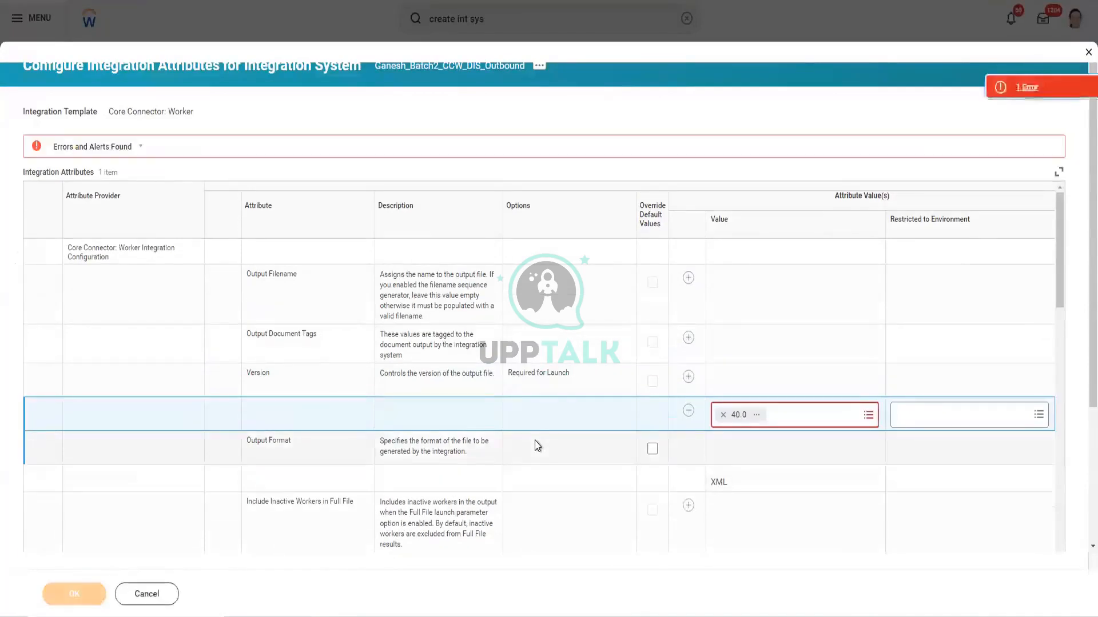
click(1076, 97)
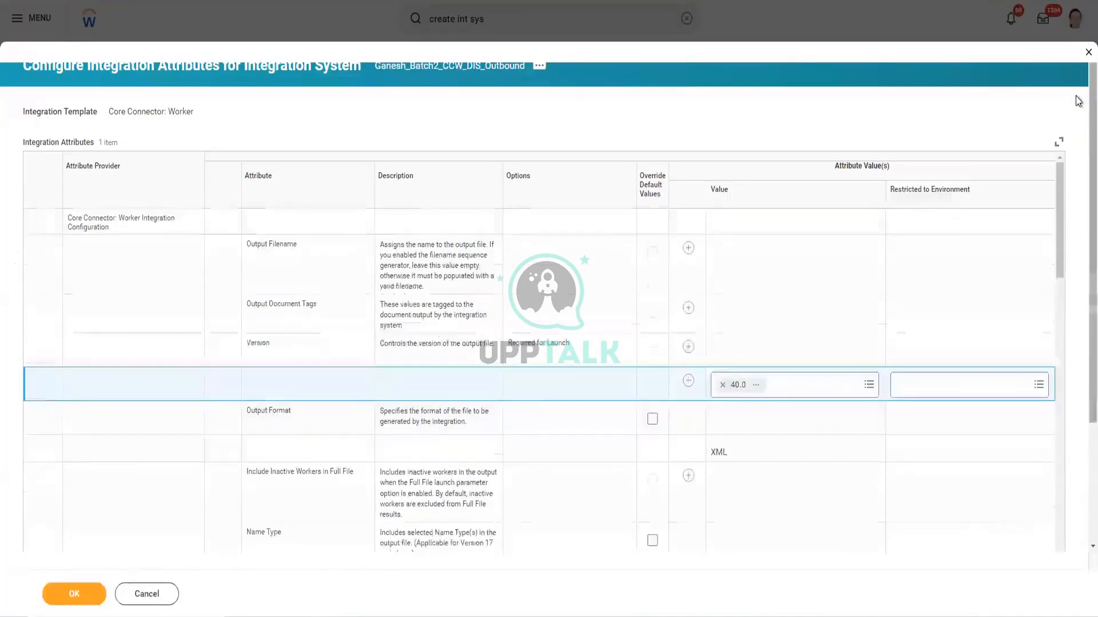
click(101, 594)
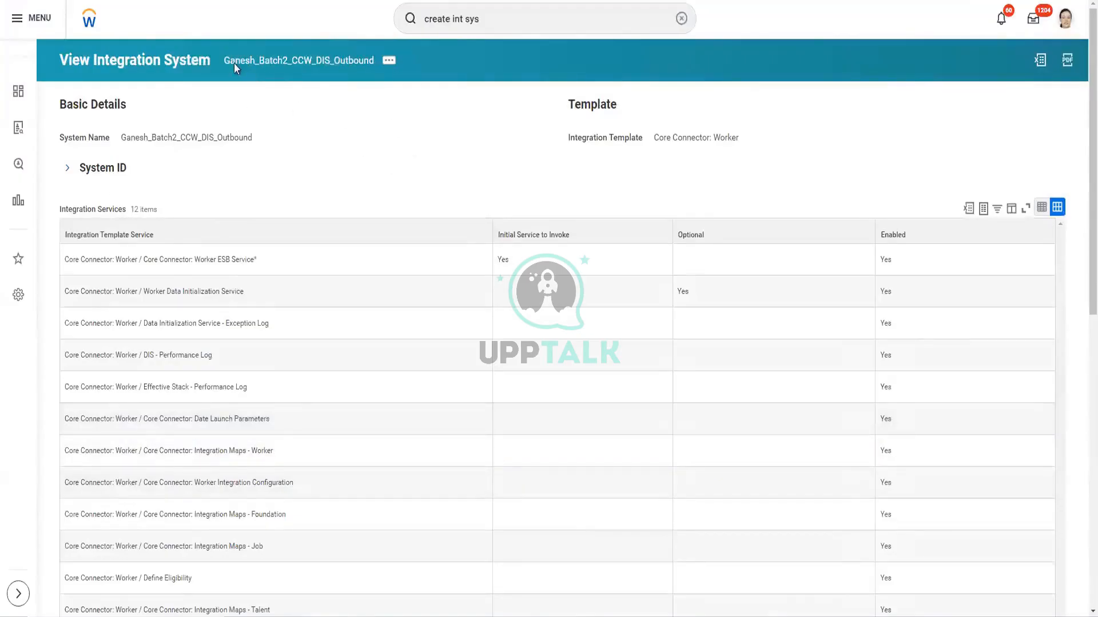
scroll(592, 199, down, 3)
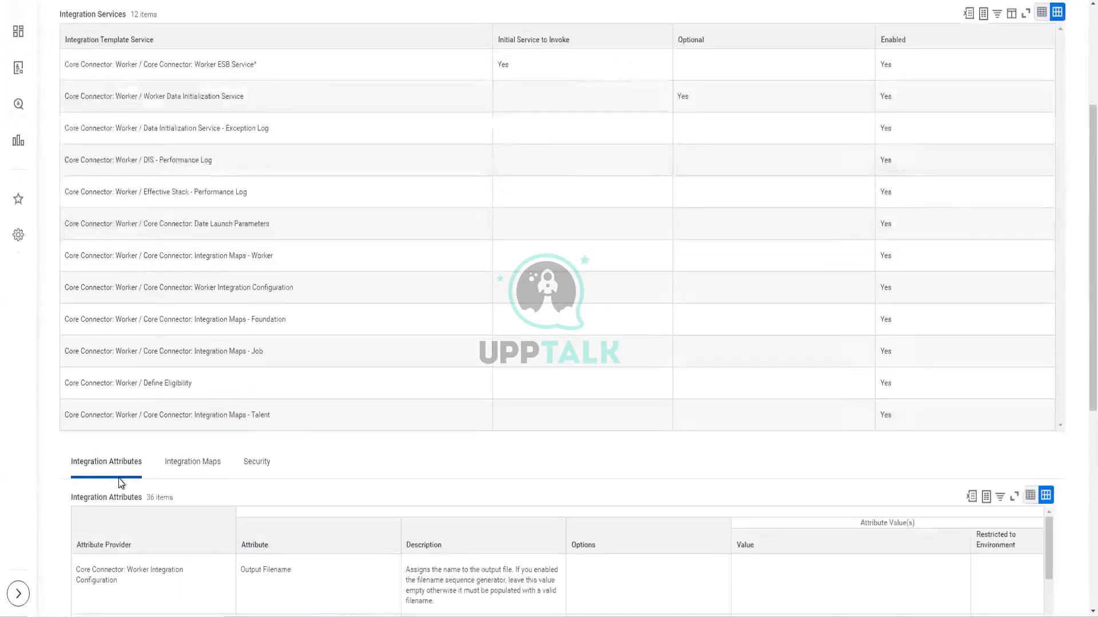
scroll(114, 480, up, 2)
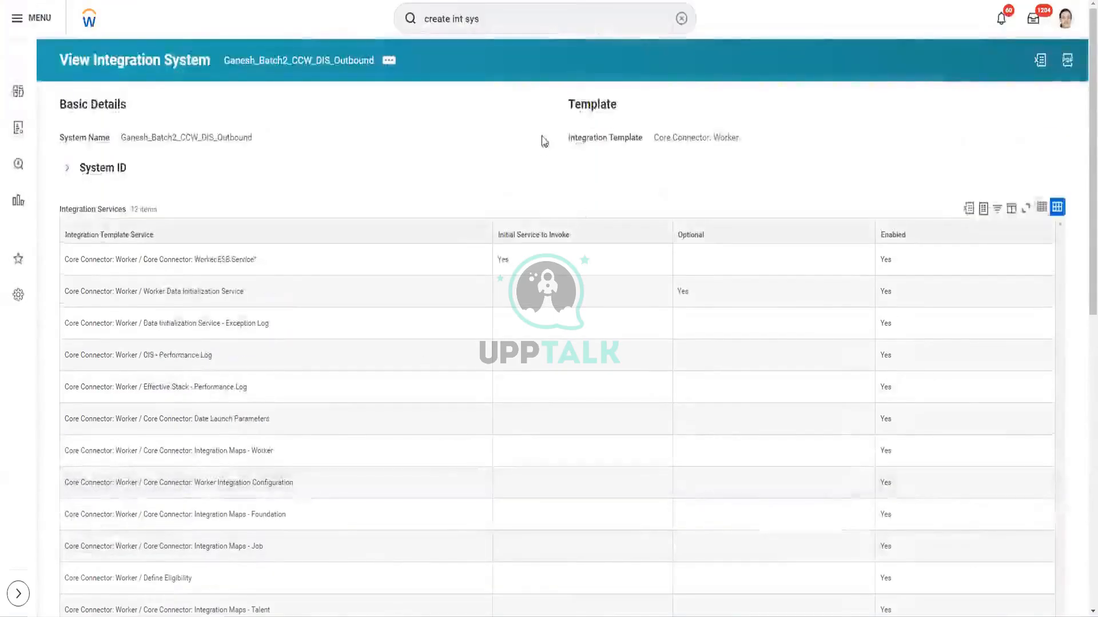
scroll(623, 180, down, 3)
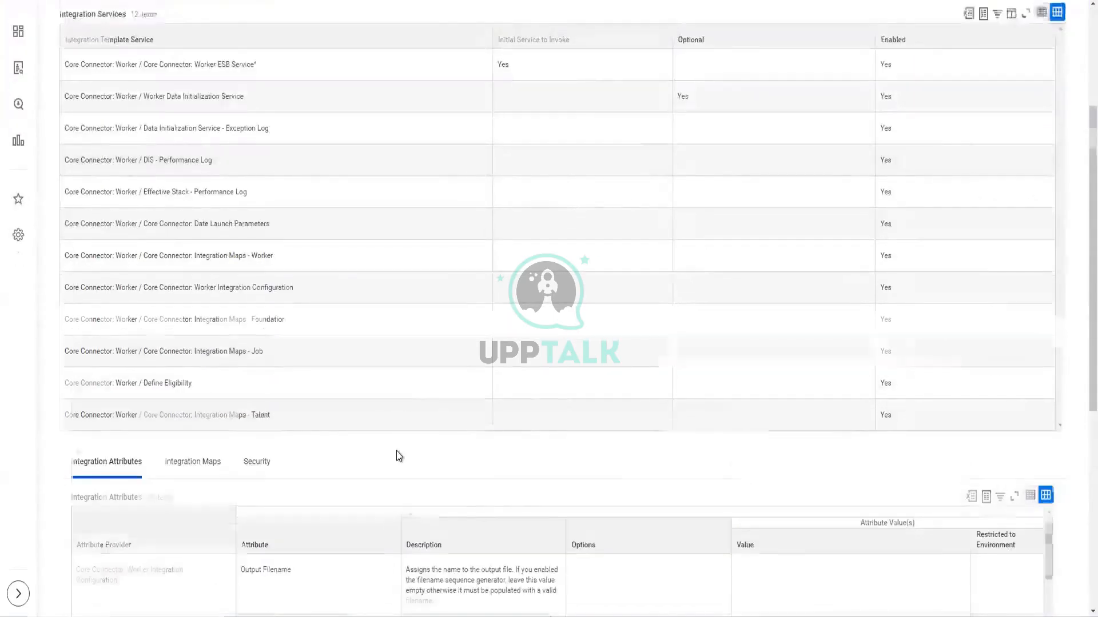
scroll(397, 455, down, 5)
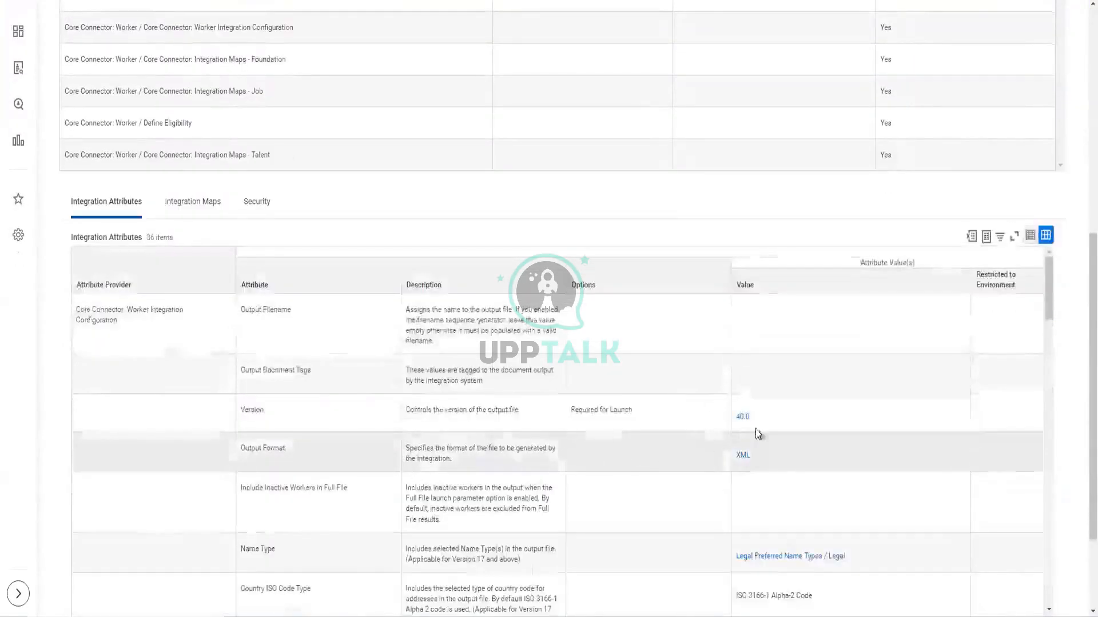
scroll(772, 343, down, 3)
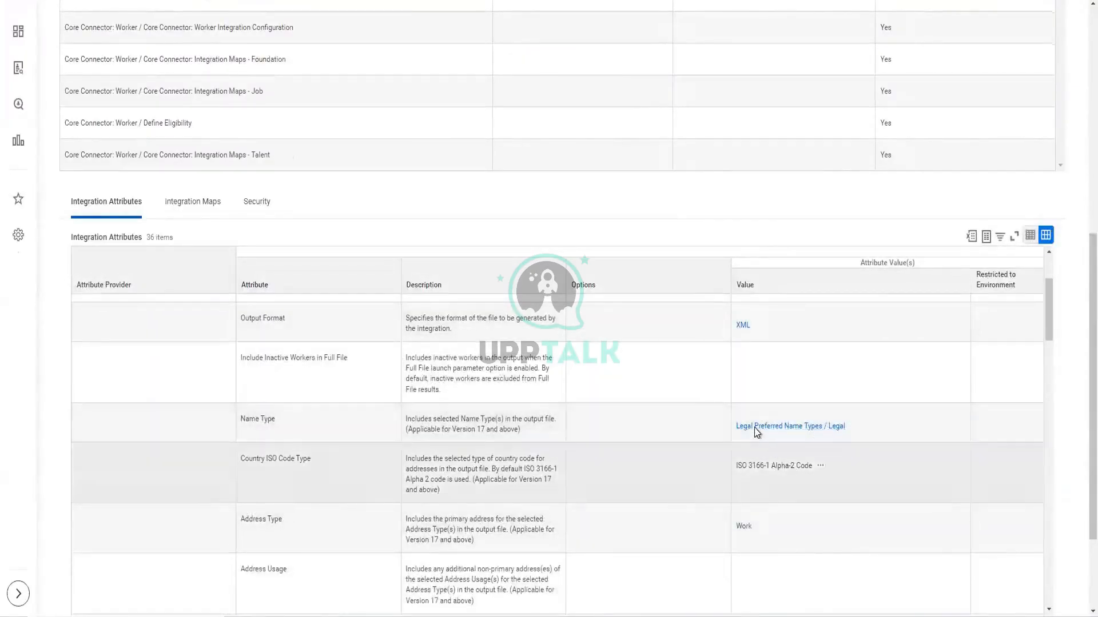
scroll(783, 440, down, 3)
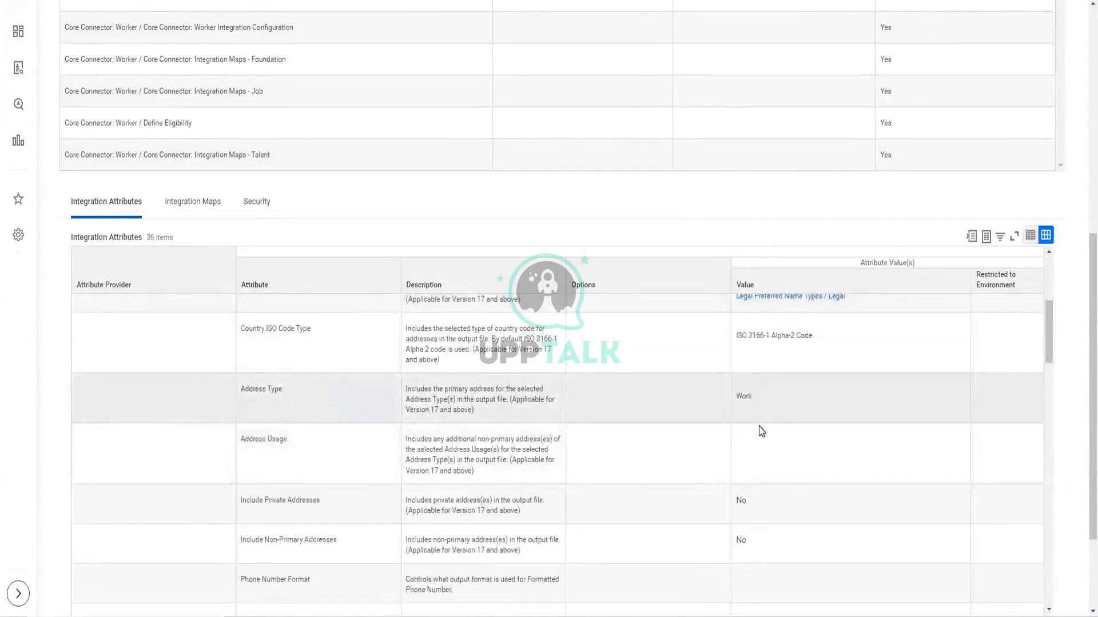
scroll(761, 432, down, 3)
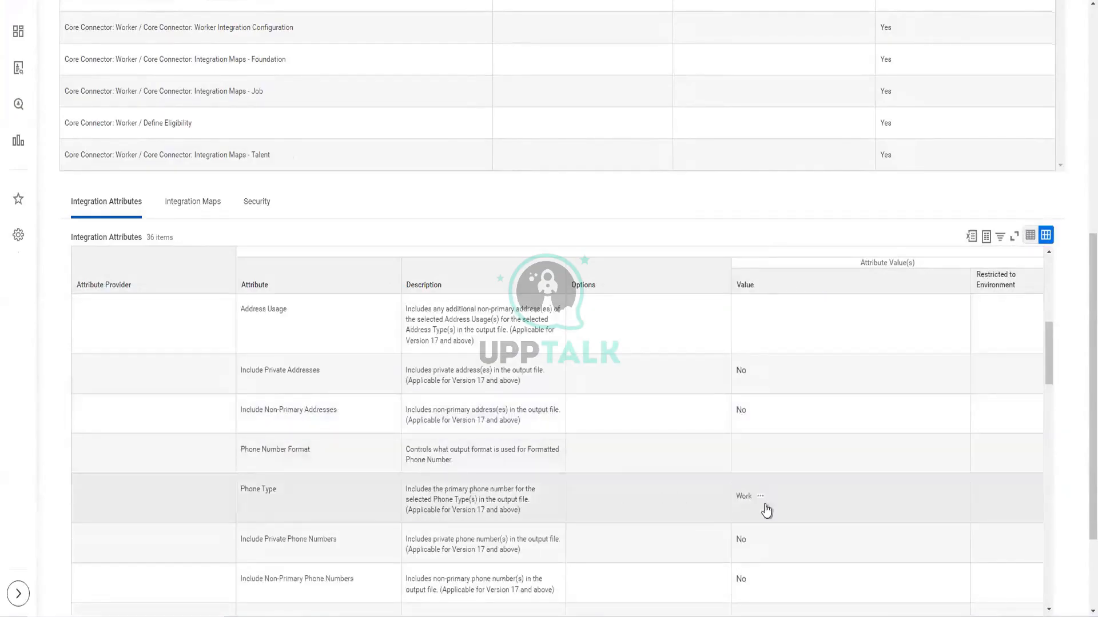
scroll(787, 481, up, 1)
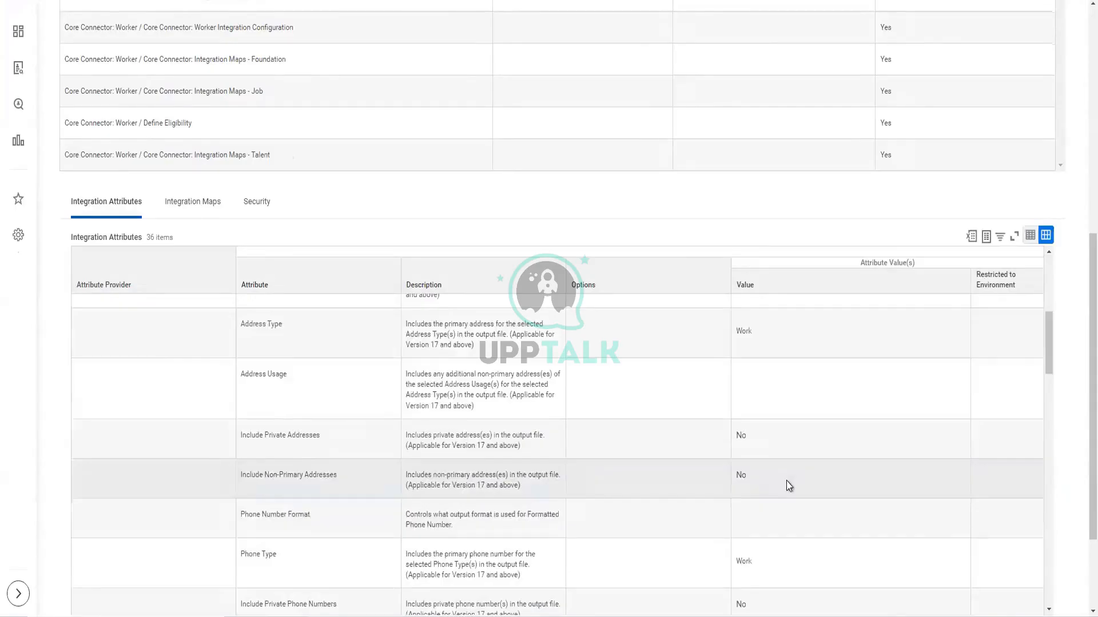
scroll(787, 481, up, 8)
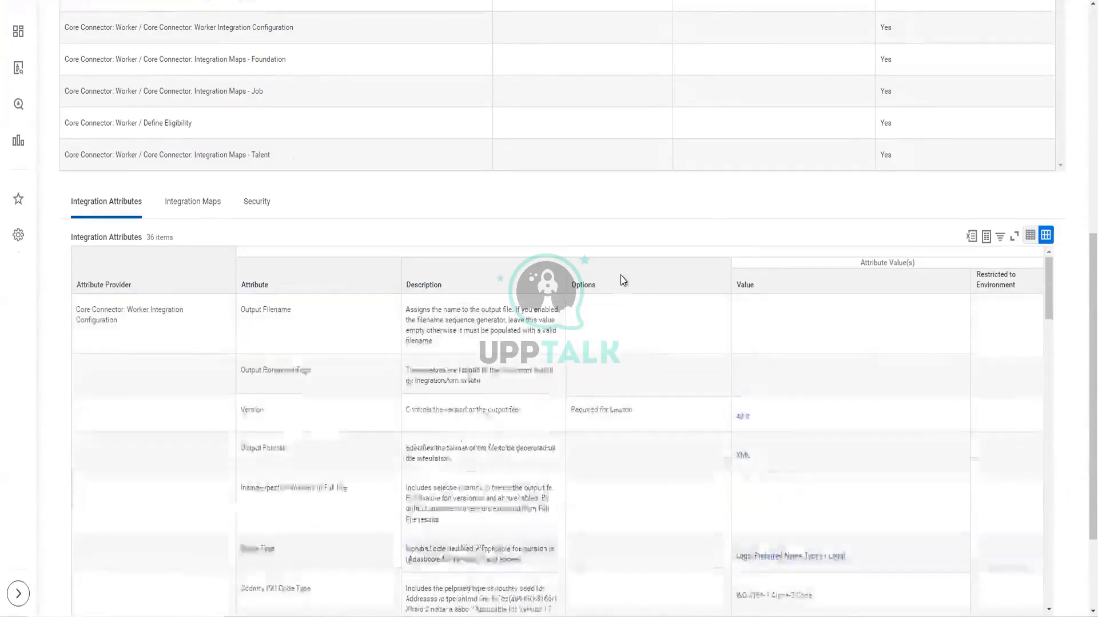
scroll(620, 275, up, 6)
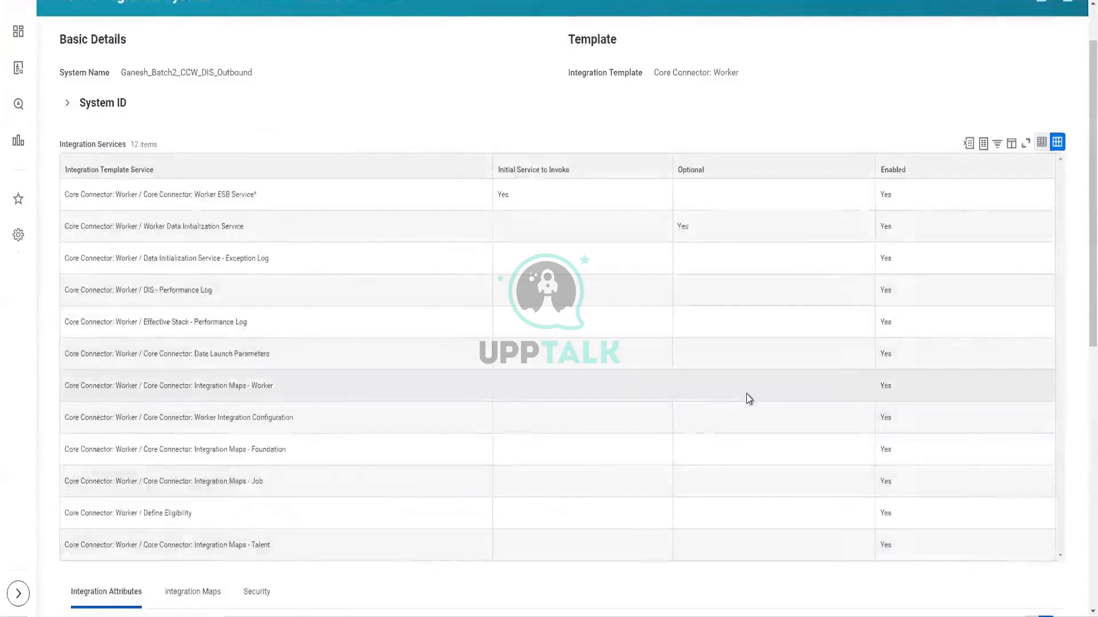
scroll(746, 394, down, 2)
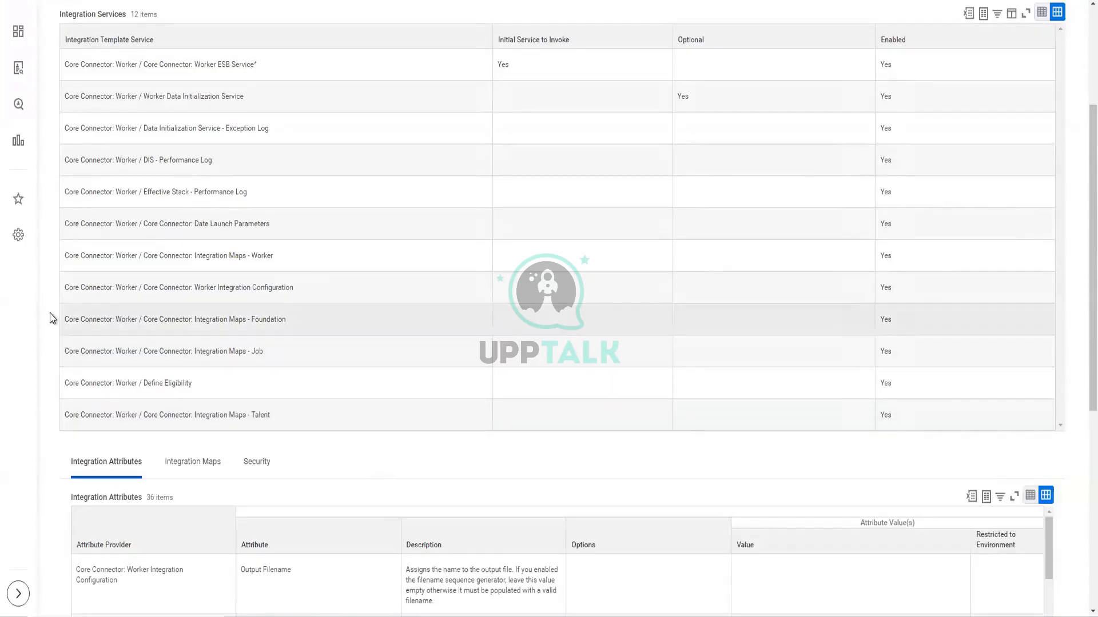
scroll(50, 319, up, 4)
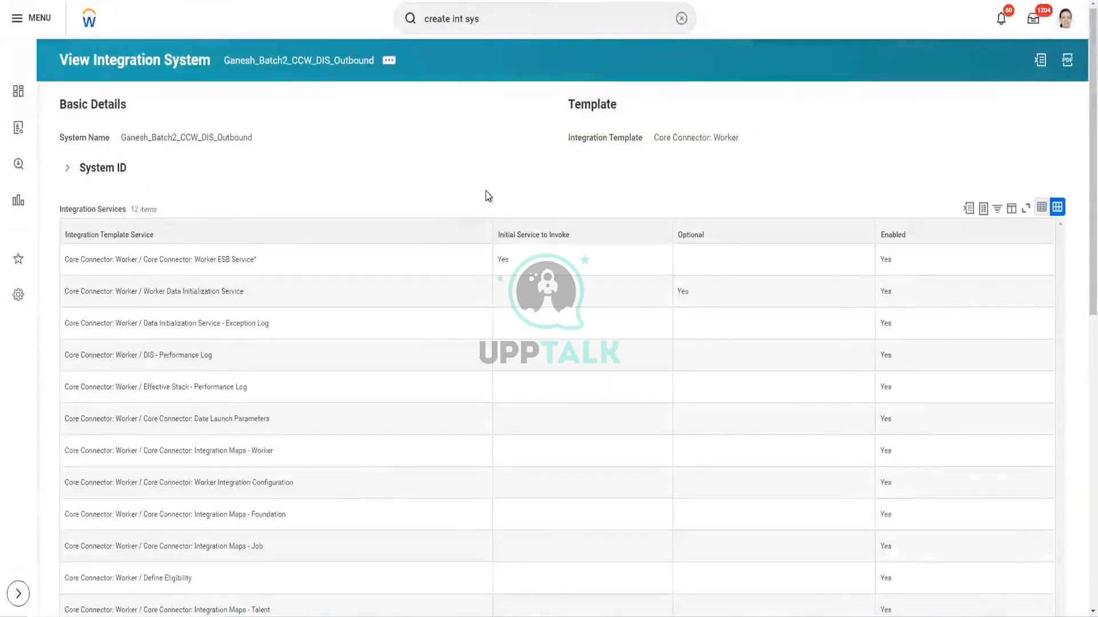
Open Configure Integration Field Attributes for the CCW DIS outbound integration system
click(388, 63)
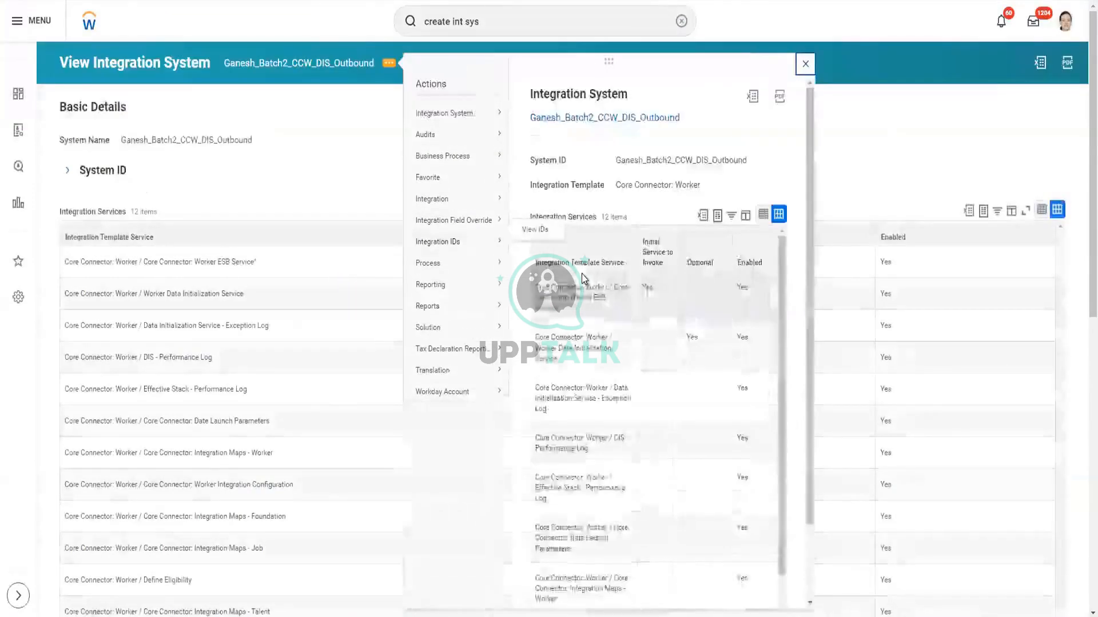
mouse_move(486, 158)
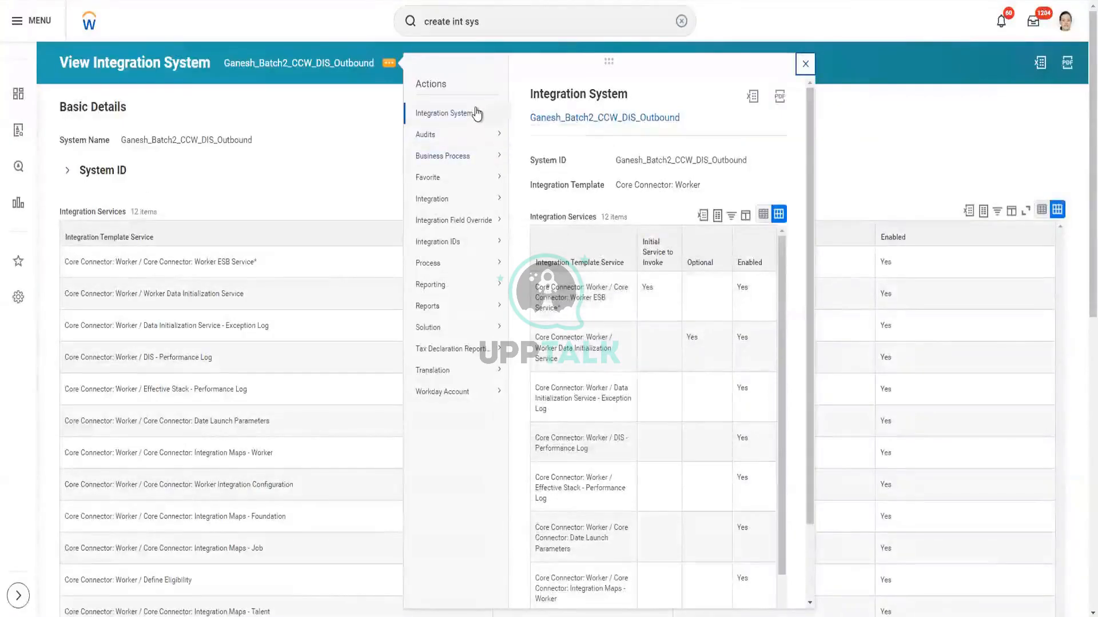
mouse_move(478, 112)
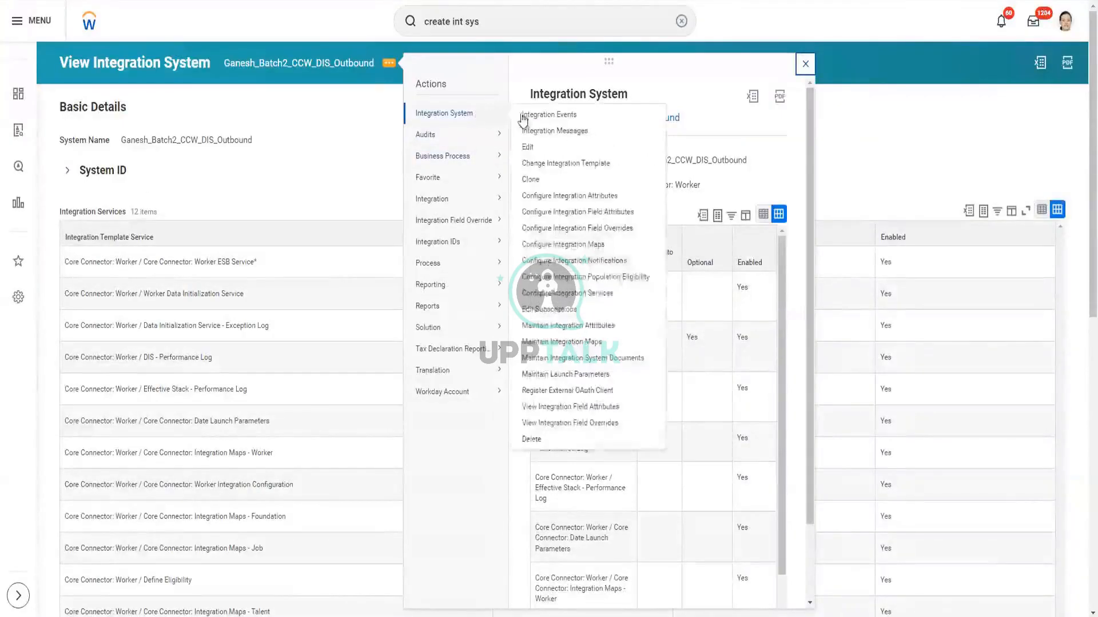
click(606, 215)
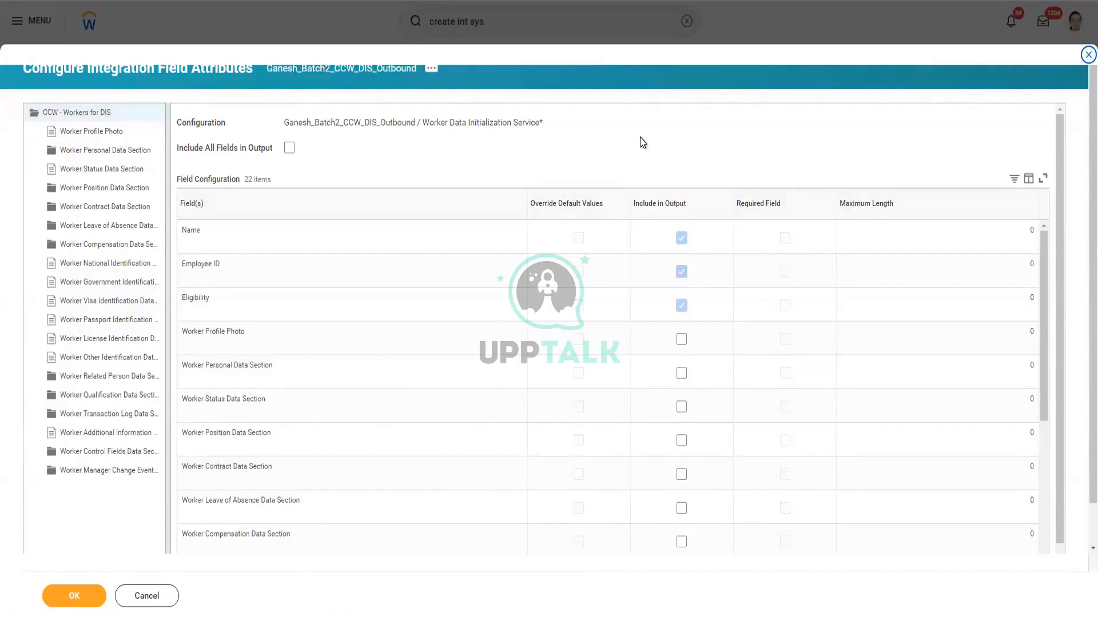
Tick Include in Output for Worker Personal, Status, Position and Compensation Data Sections
scroll(639, 140, down, 1)
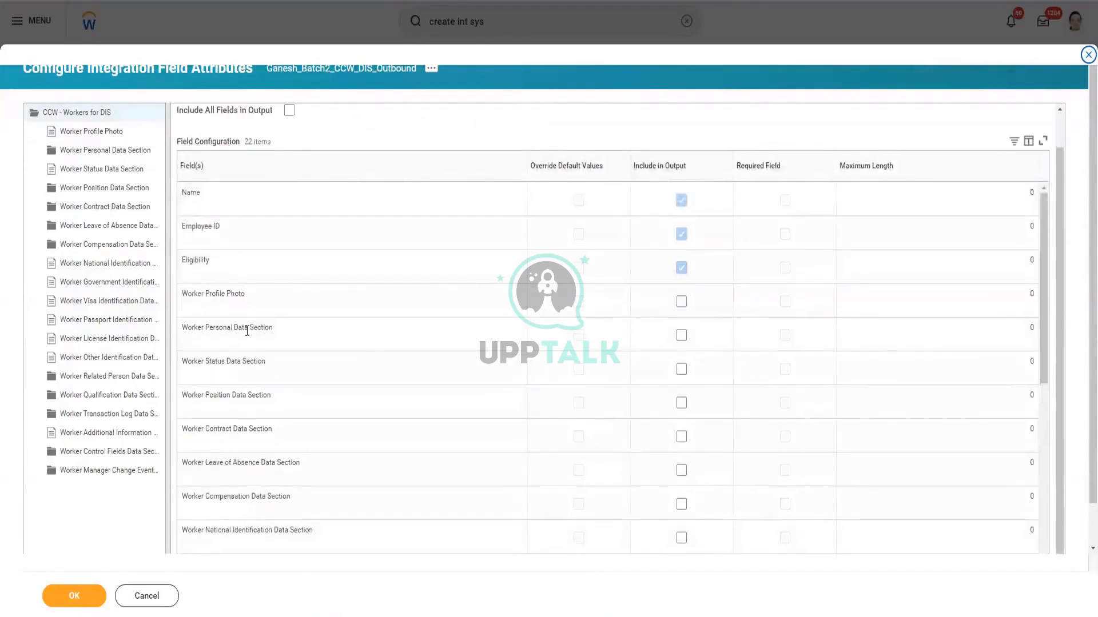
click(681, 336)
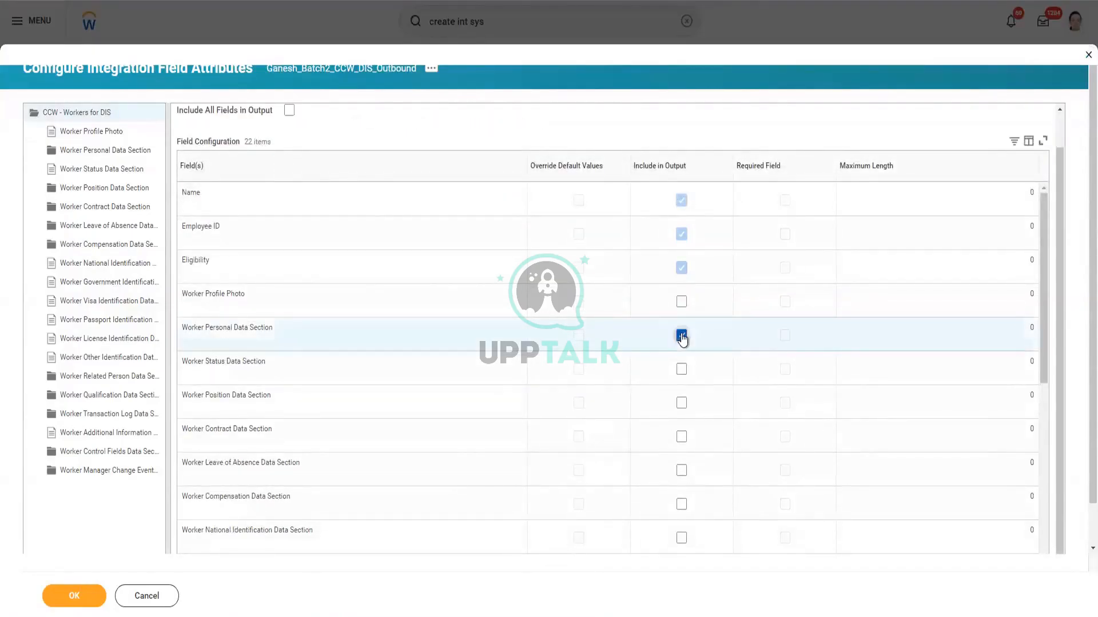
click(681, 371)
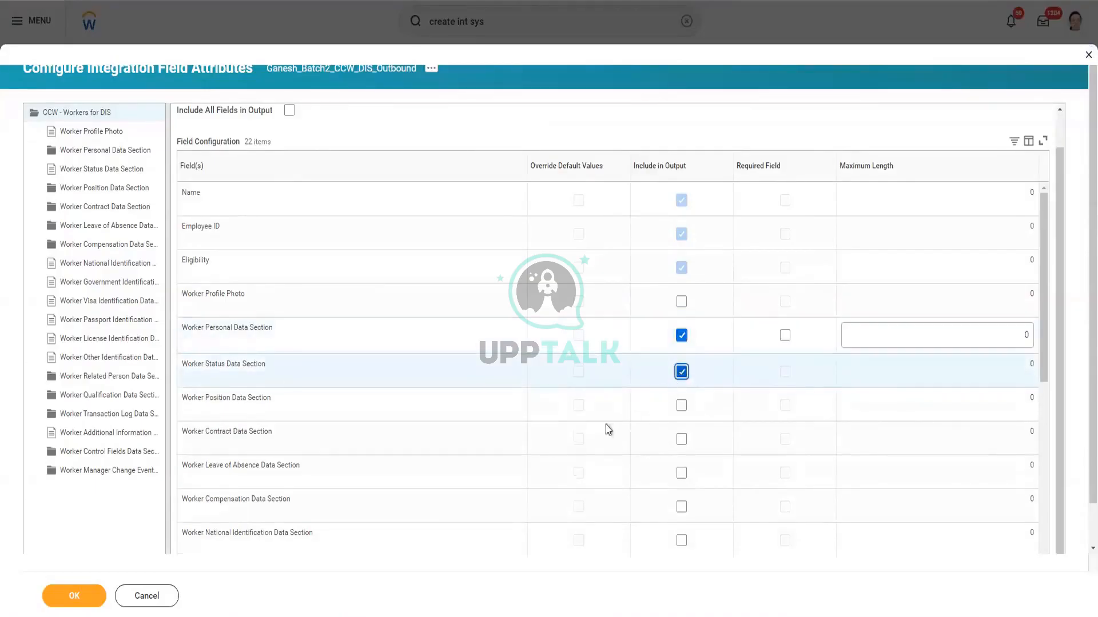
click(682, 406)
click(681, 510)
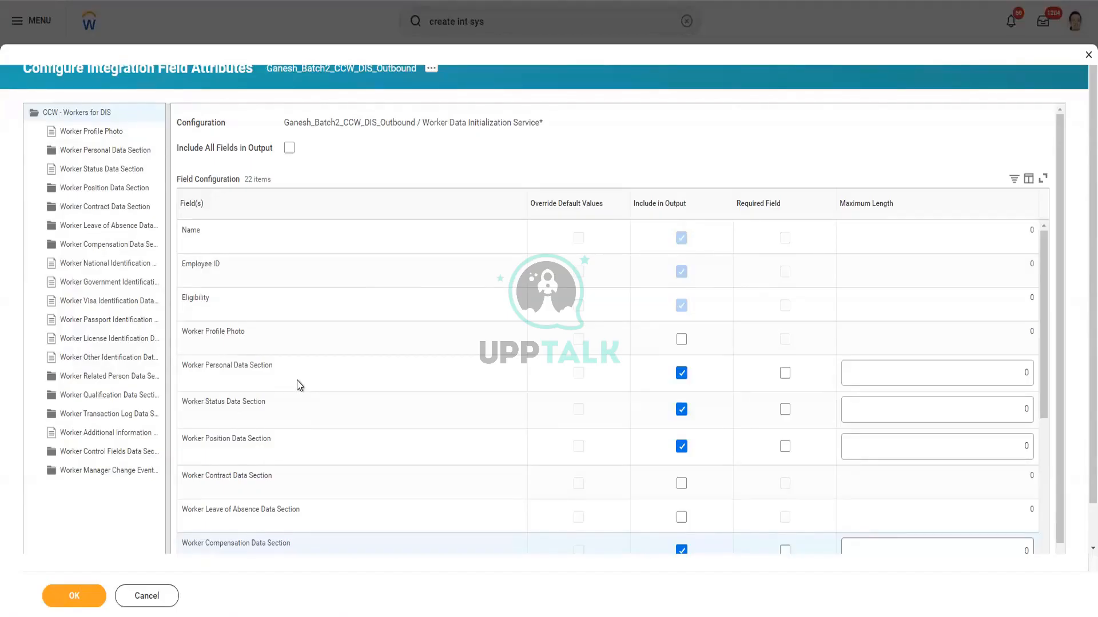
drag(199, 364, 273, 378)
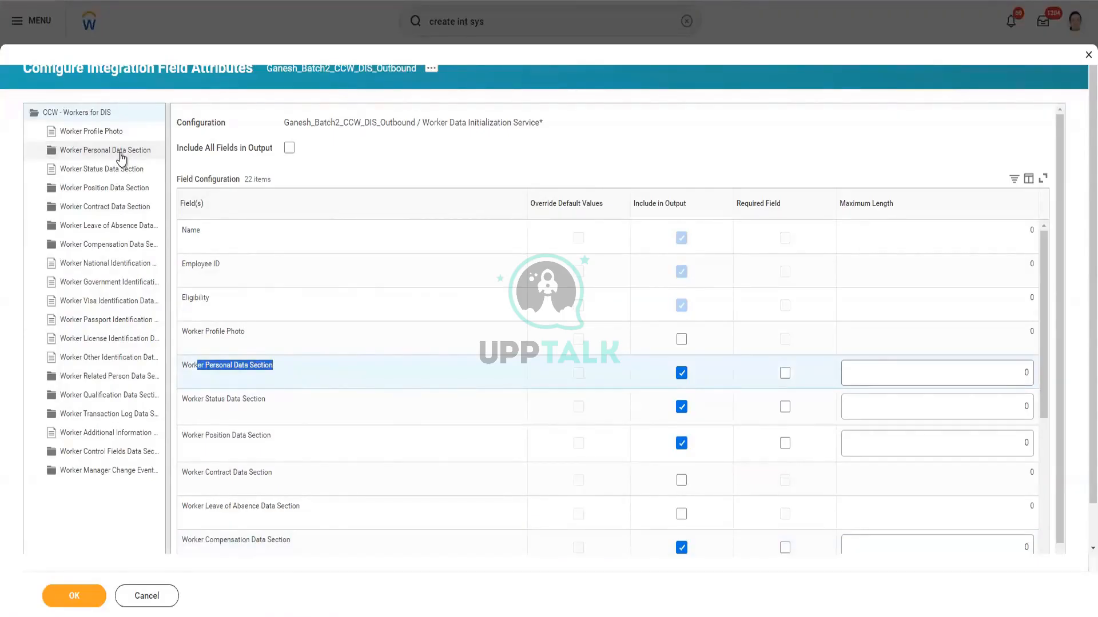
In Worker Personal Data Section, include Gender, Birth Date and Country of Birth in output
click(121, 153)
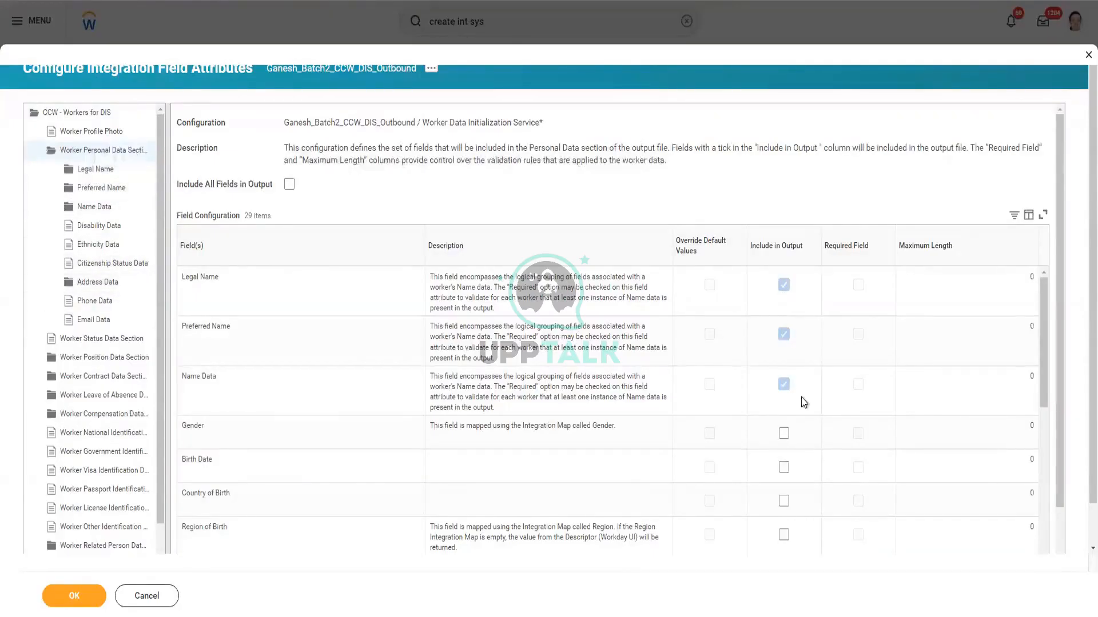
scroll(685, 404, down, 5)
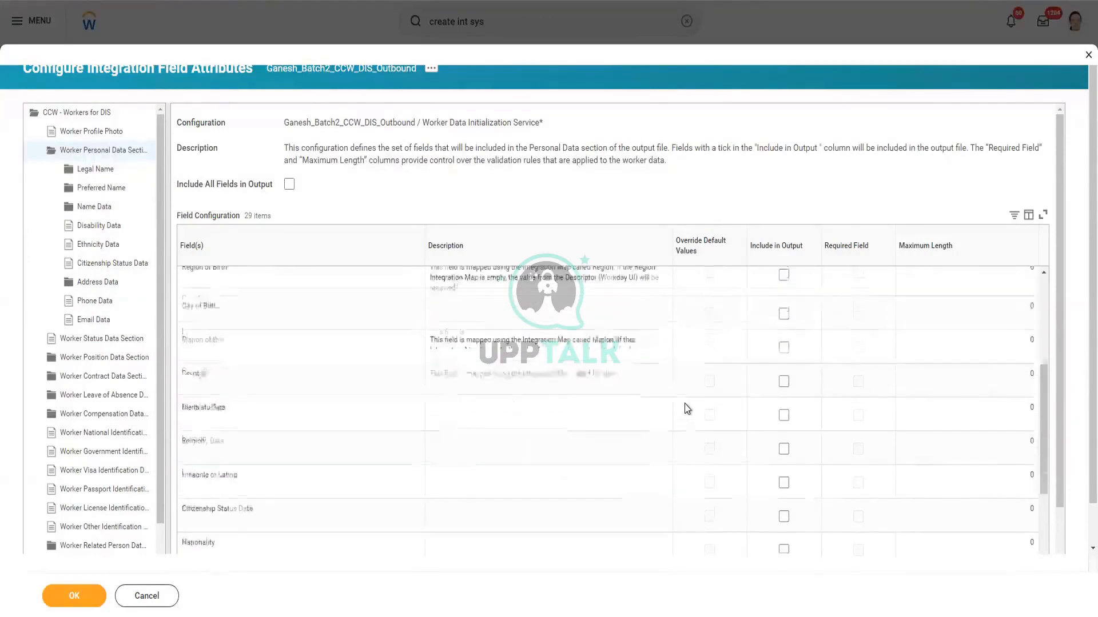
scroll(685, 404, up, 4)
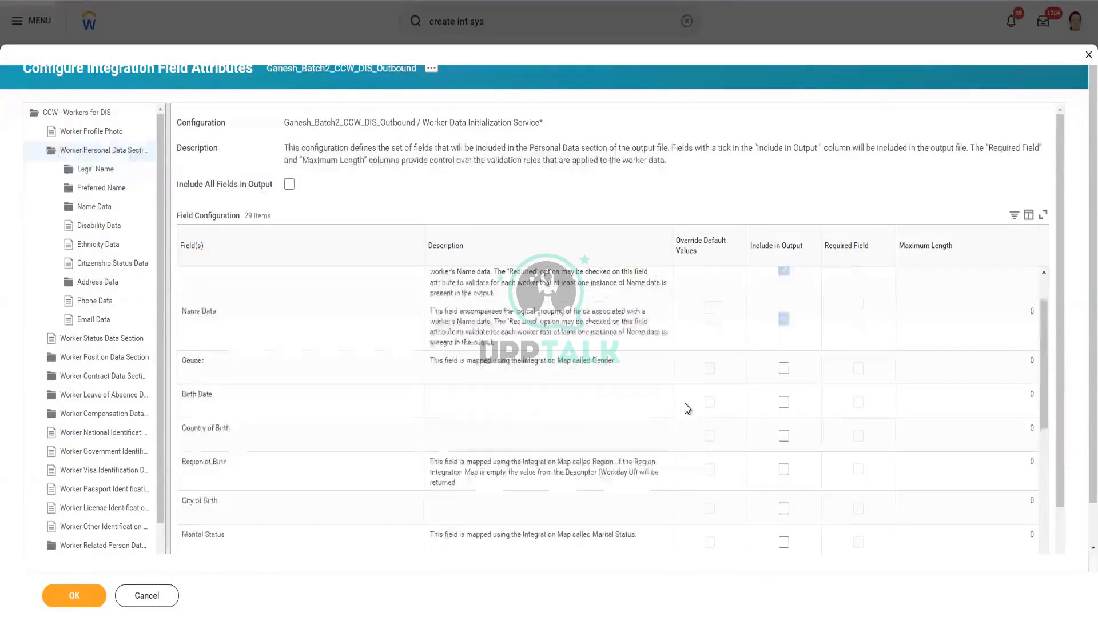
scroll(685, 404, up, 1)
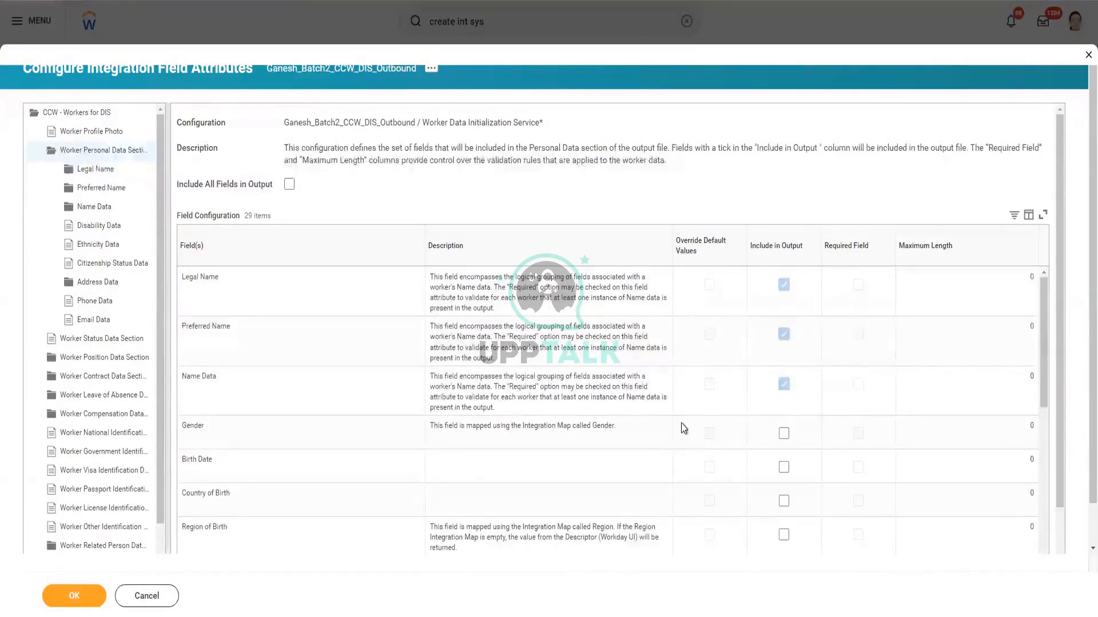
scroll(683, 428, down, 1)
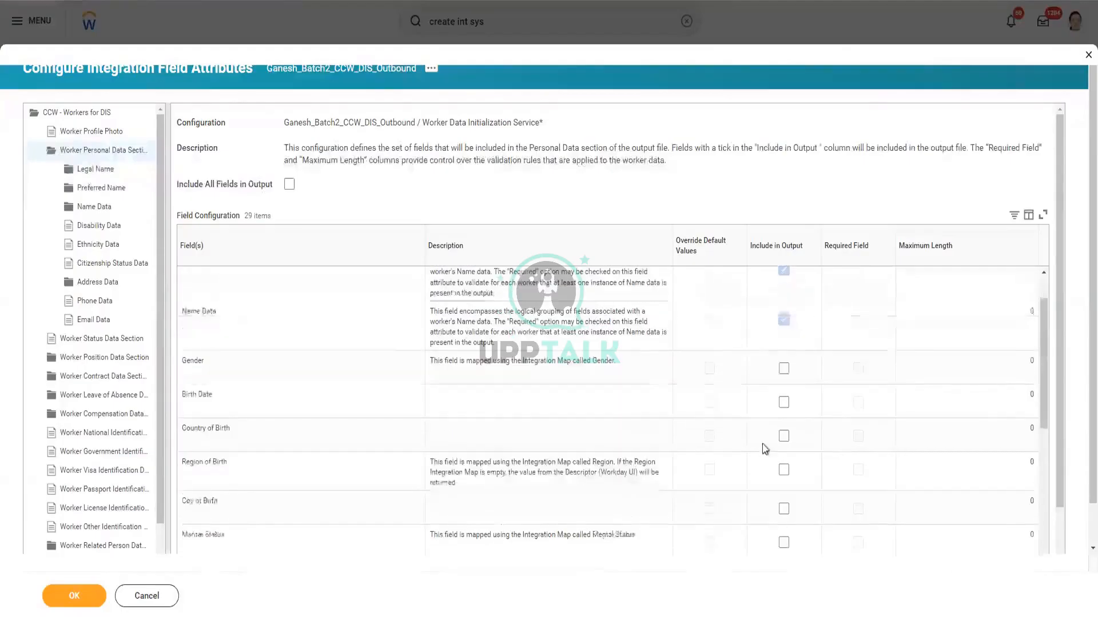
click(784, 371)
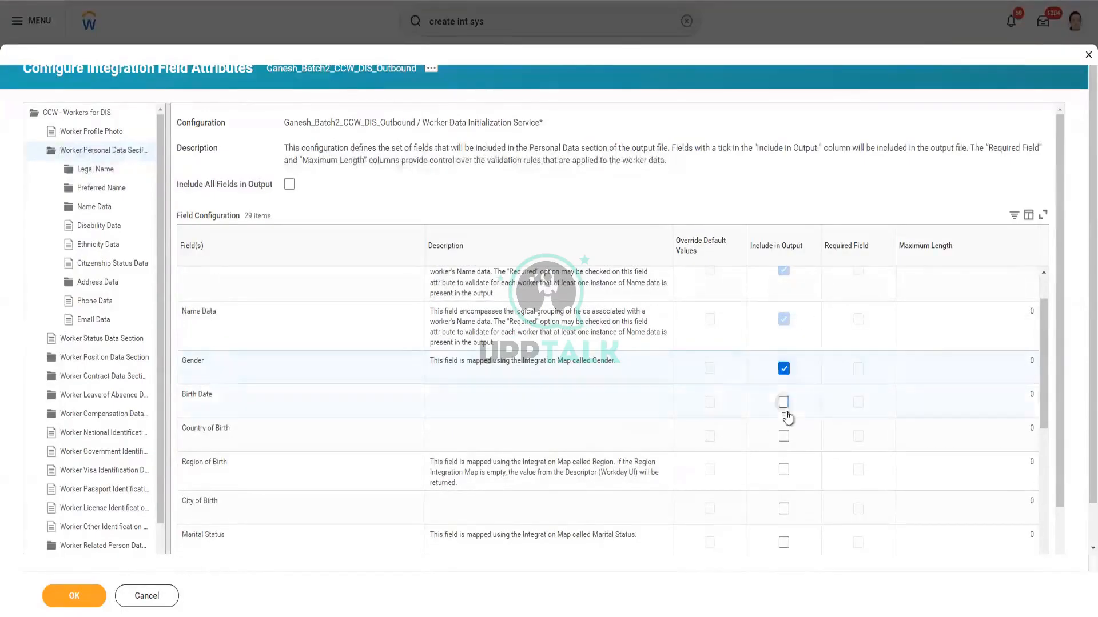
click(783, 403)
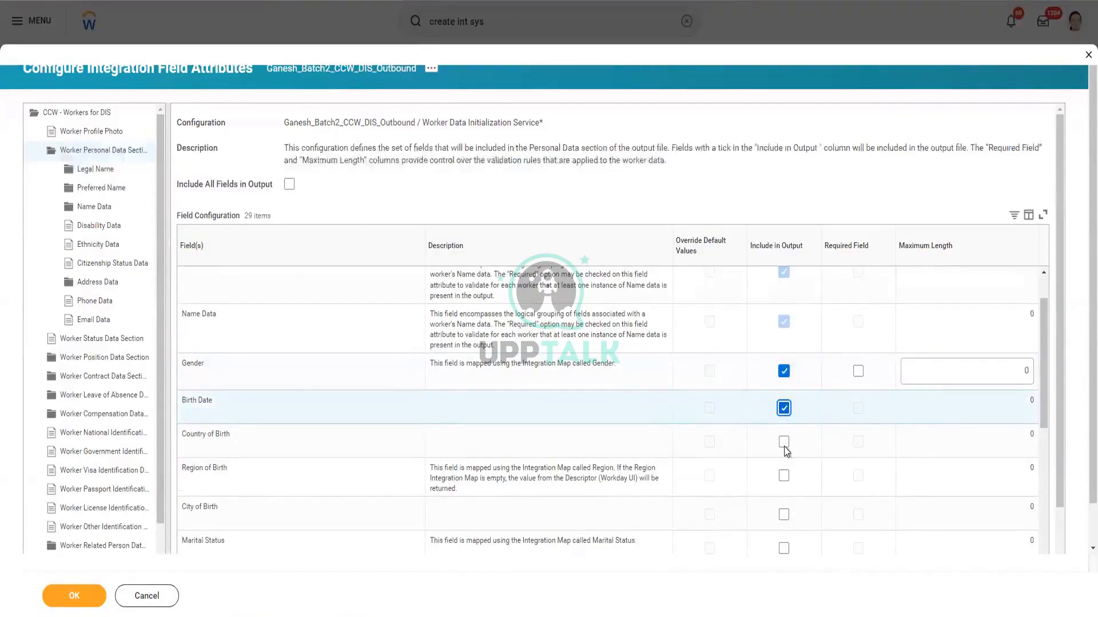
click(783, 444)
Include Address Data, Phone Data and Email Data in the personal data output
scroll(782, 454, down, 4)
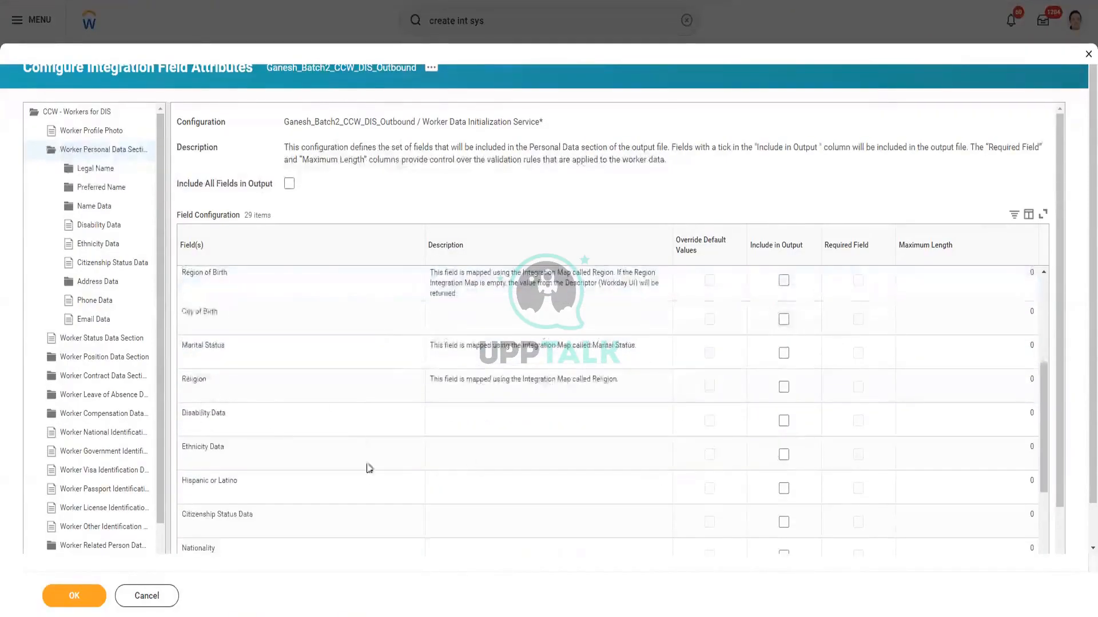
scroll(369, 468, down, 5)
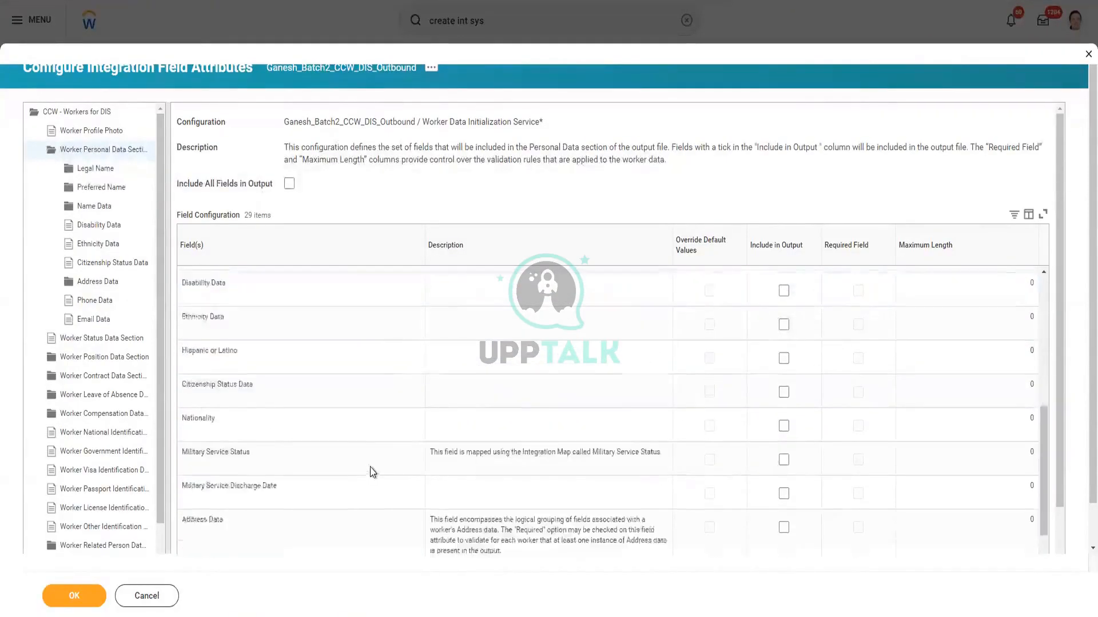
click(783, 396)
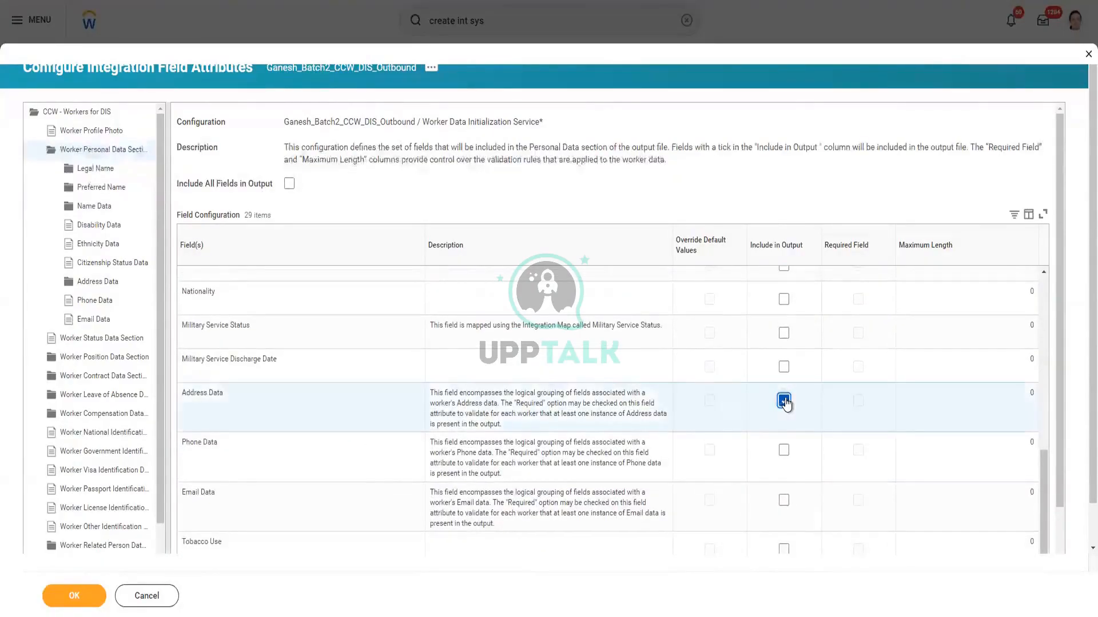
scroll(771, 428, down, 1)
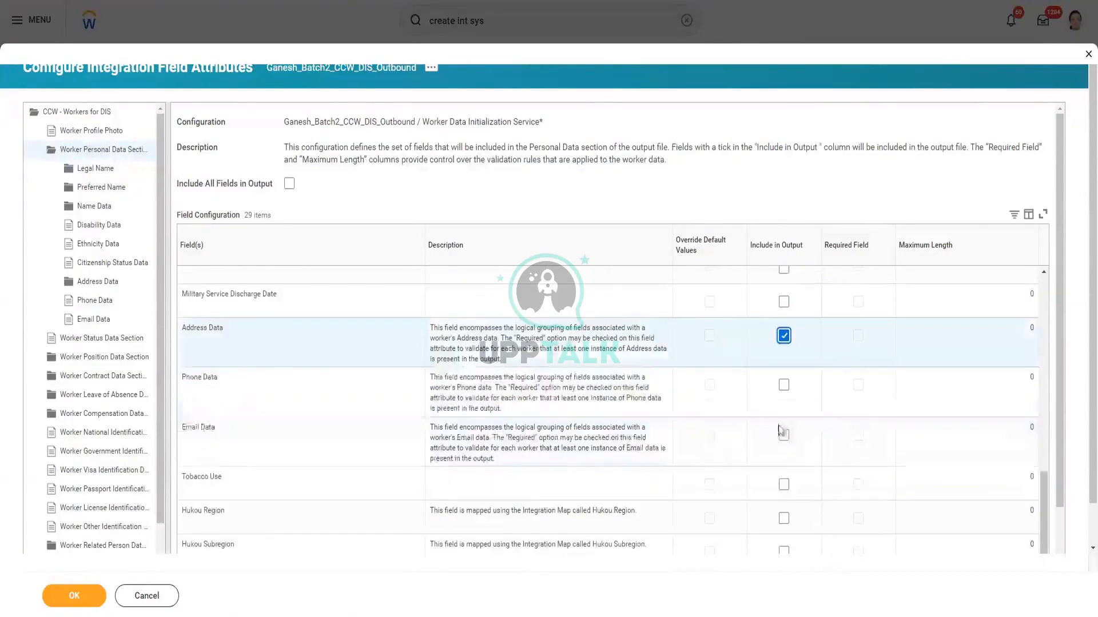
click(782, 388)
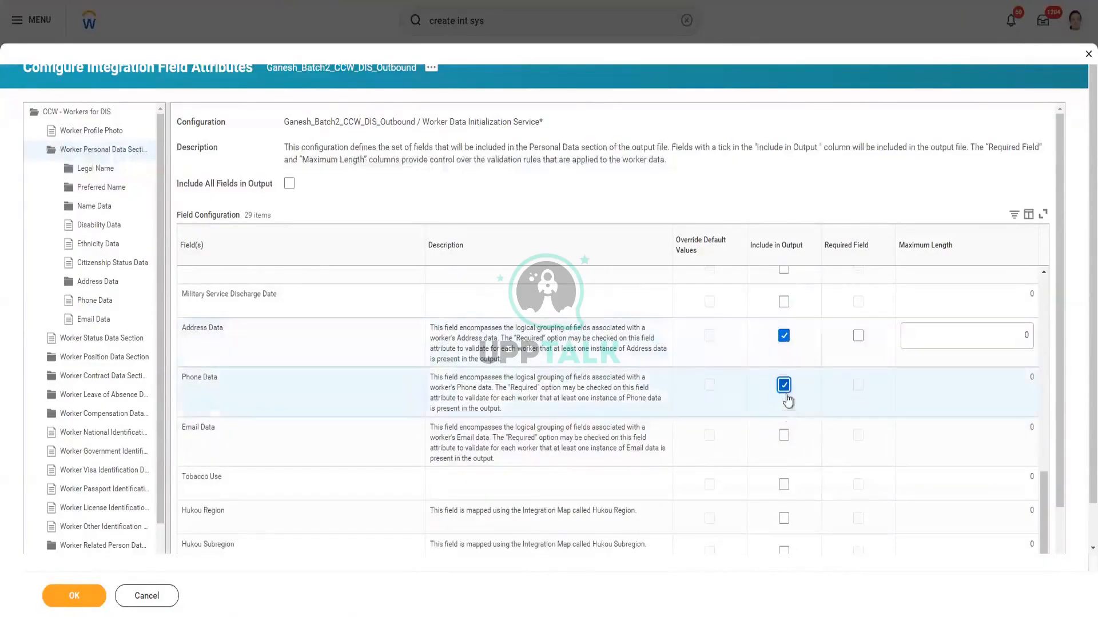
click(783, 436)
Scroll back up and highlight the Legal Name label in the section tree
scroll(560, 442, up, 3)
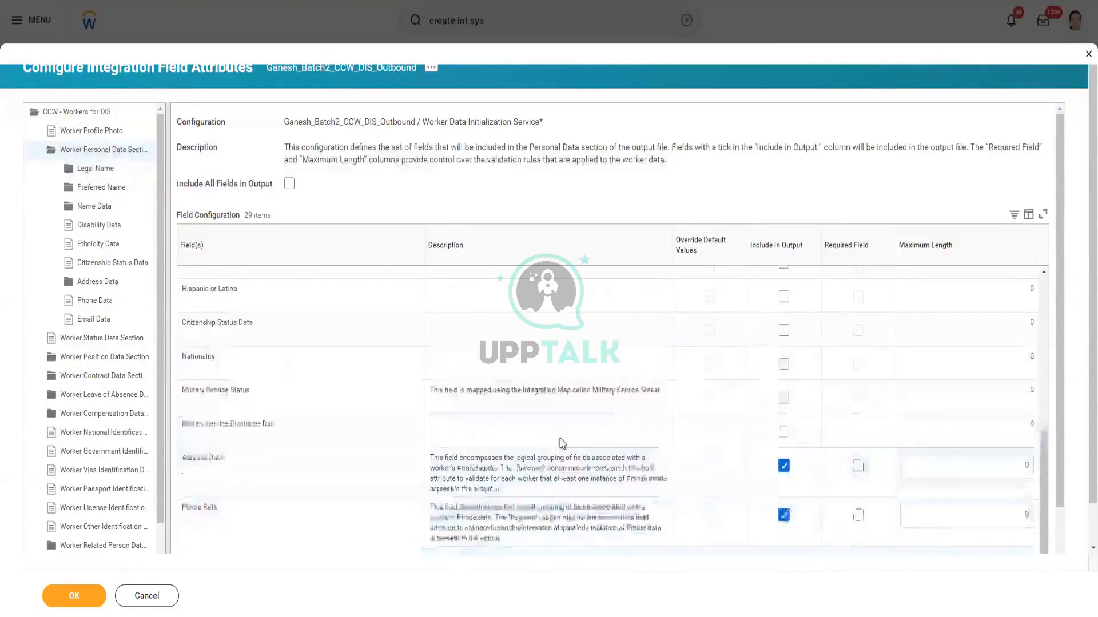
scroll(561, 439, up, 5)
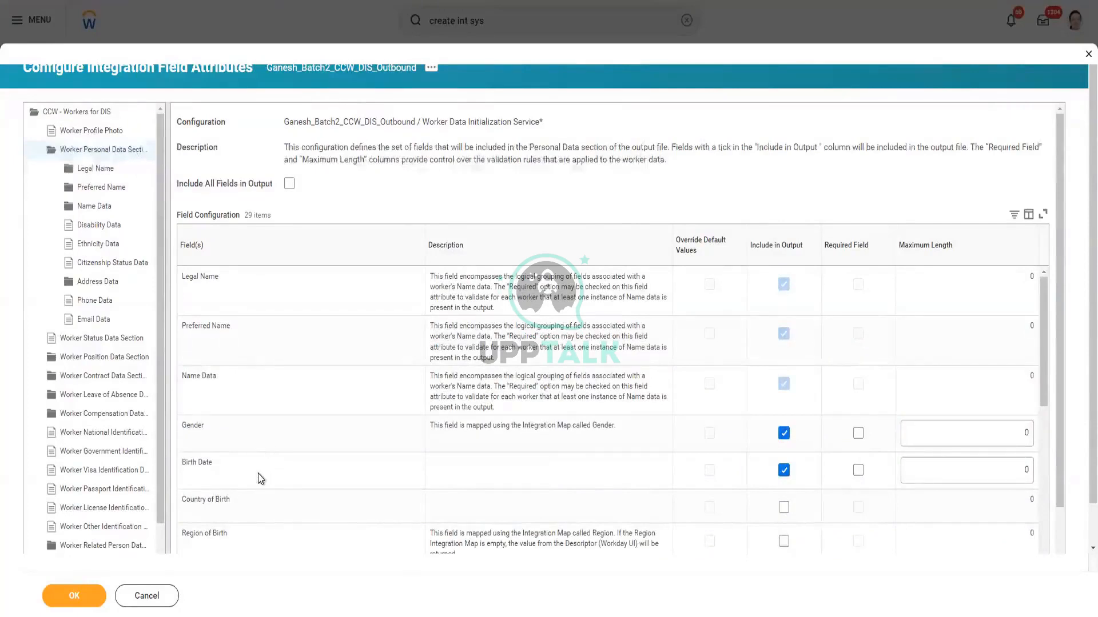
scroll(543, 496, down, 5)
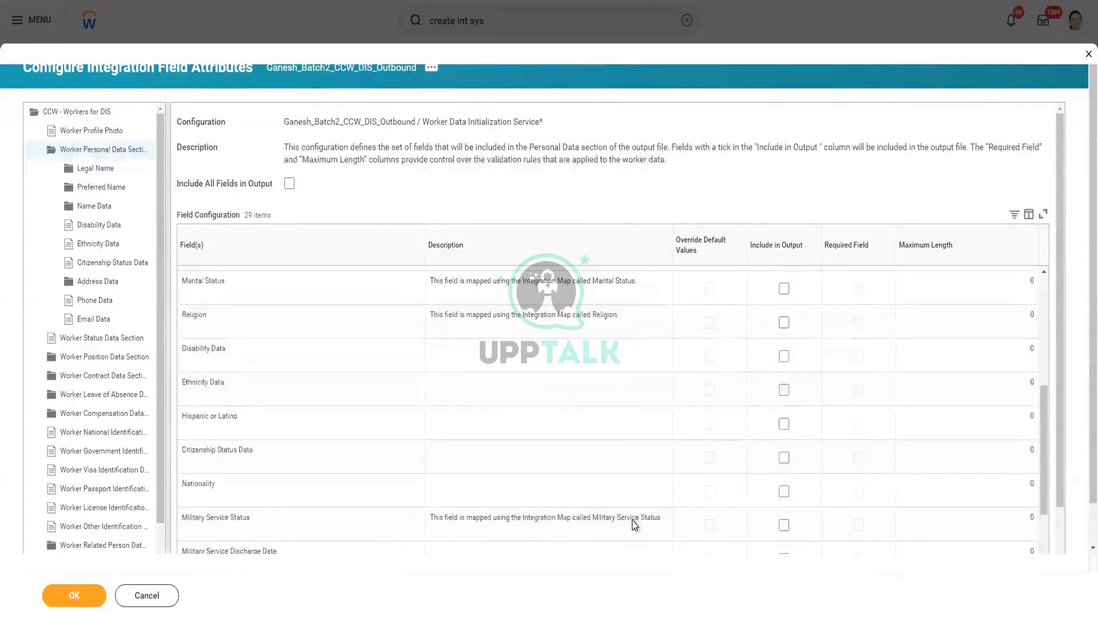
scroll(634, 523, up, 5)
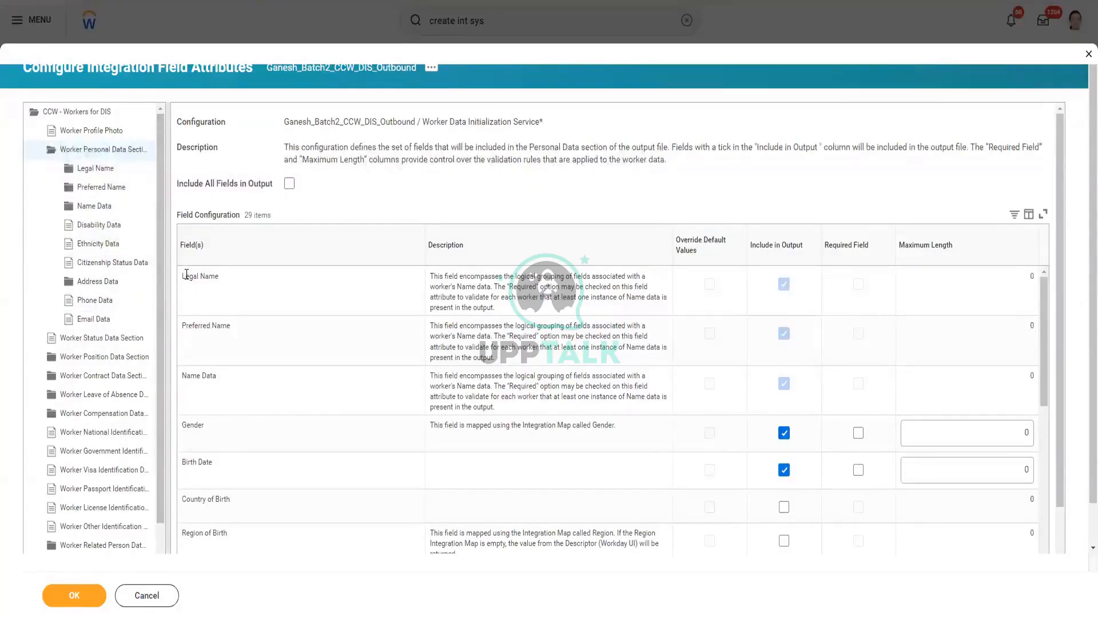
drag(186, 275, 230, 284)
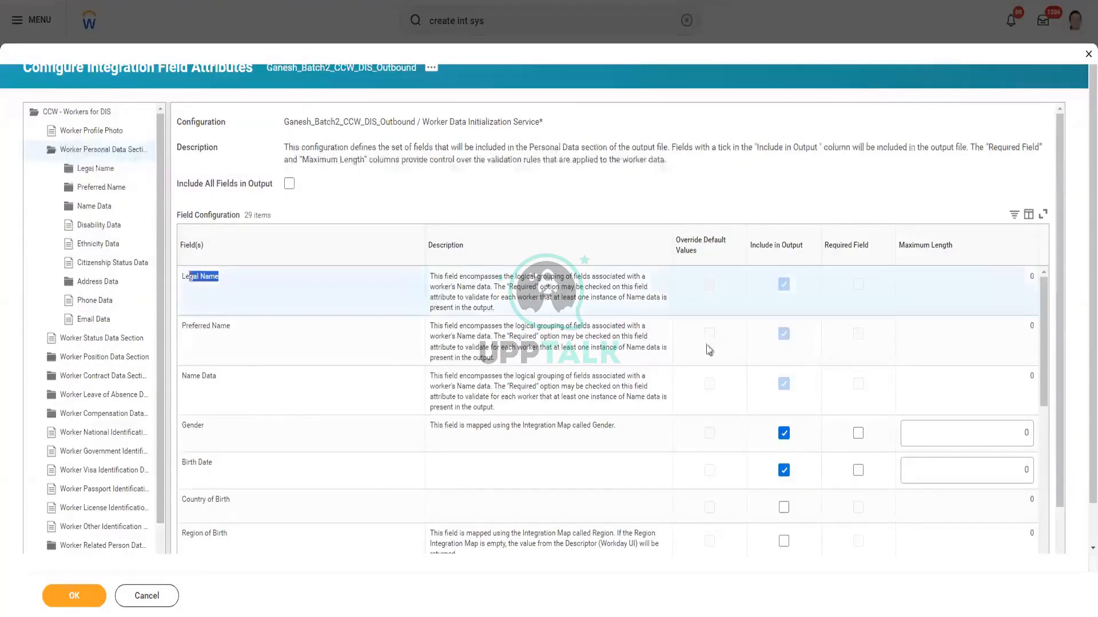
click(228, 277)
drag(228, 276, 185, 276)
Include First Name, Last Name and Title for Legal Name, plus First and Last Name for Preferred Name
click(95, 169)
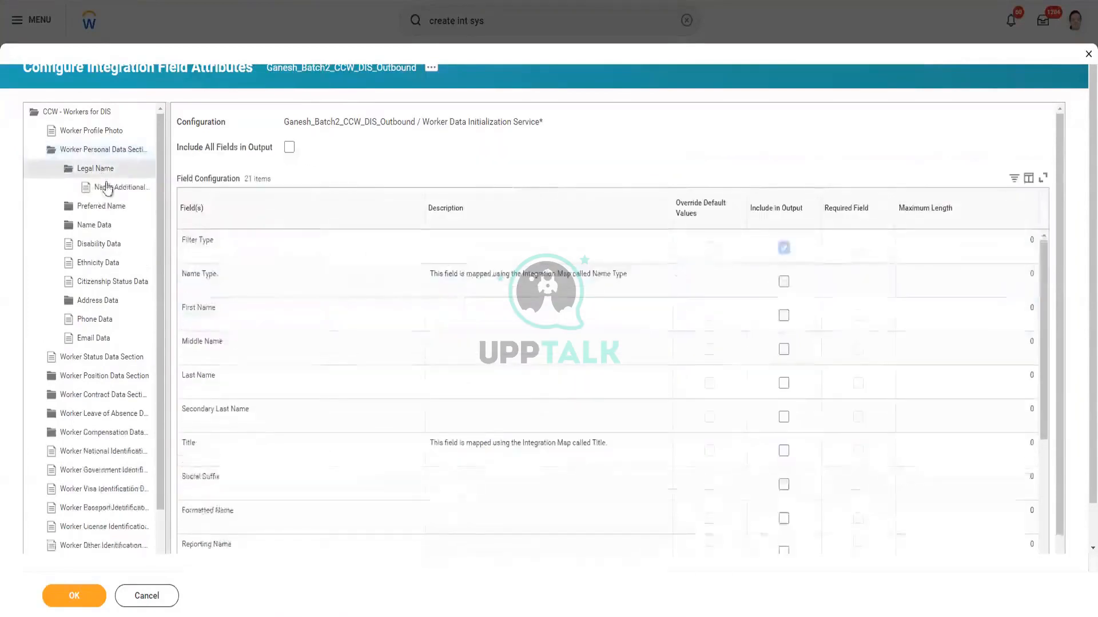
click(784, 315)
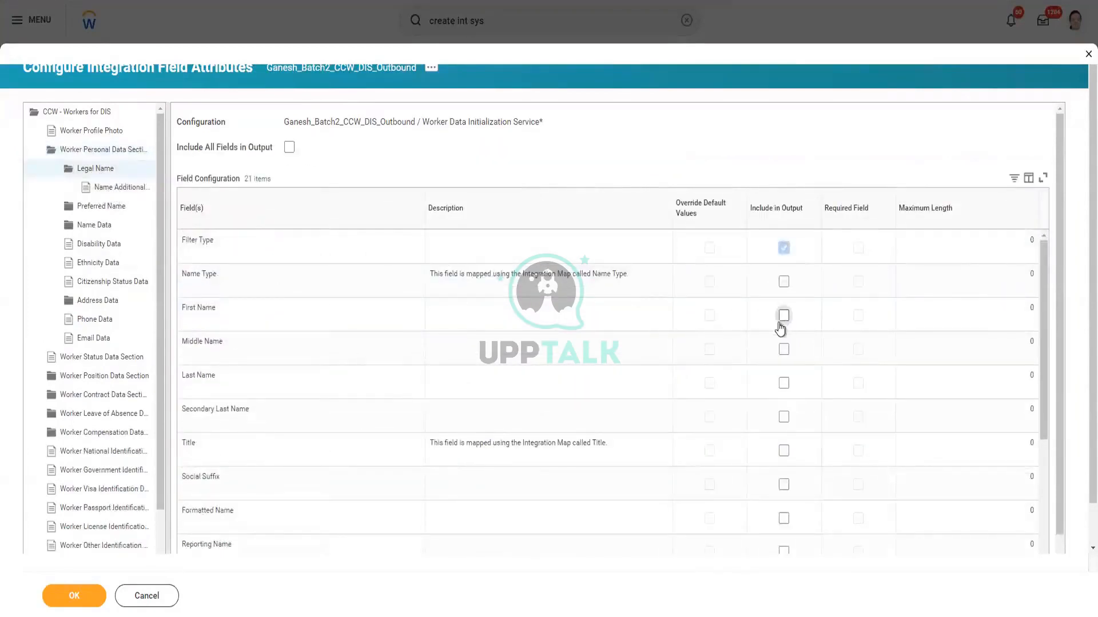
click(783, 383)
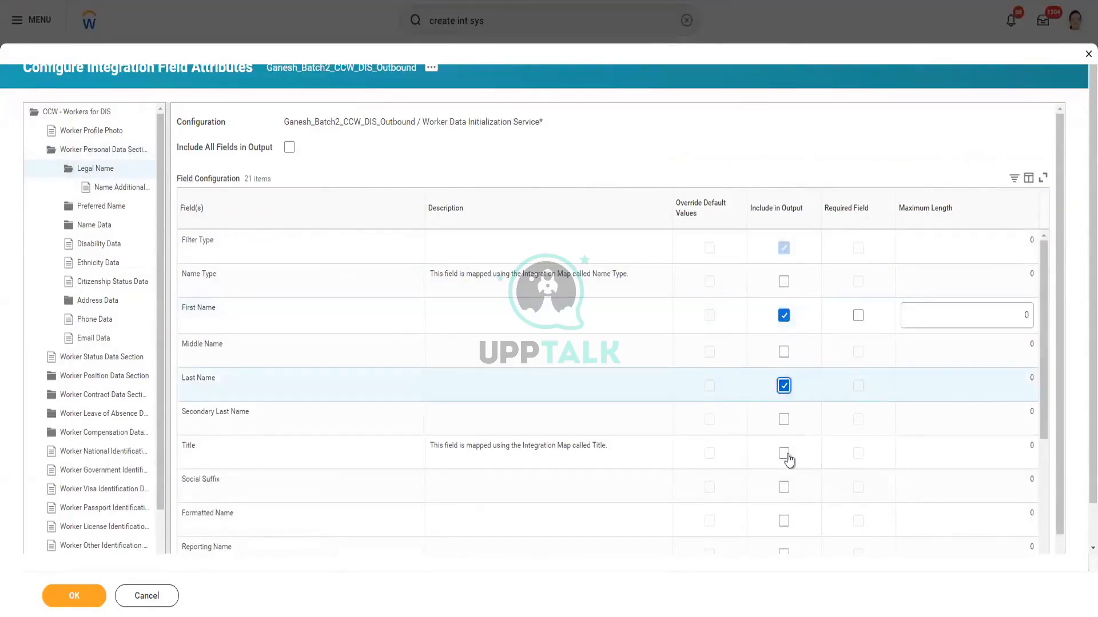
click(784, 454)
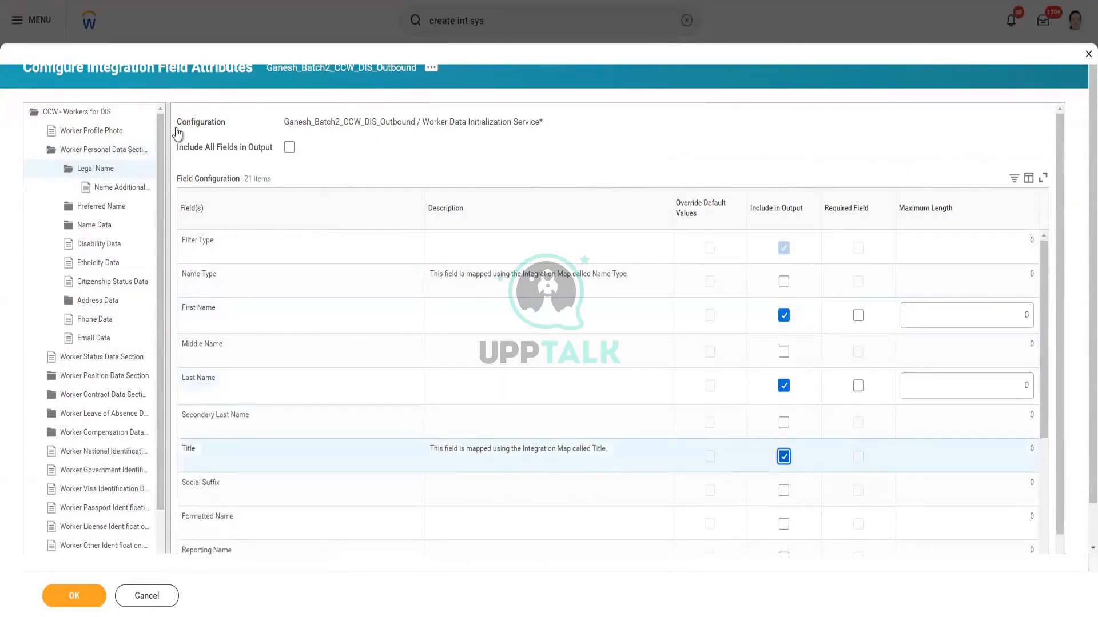
click(108, 210)
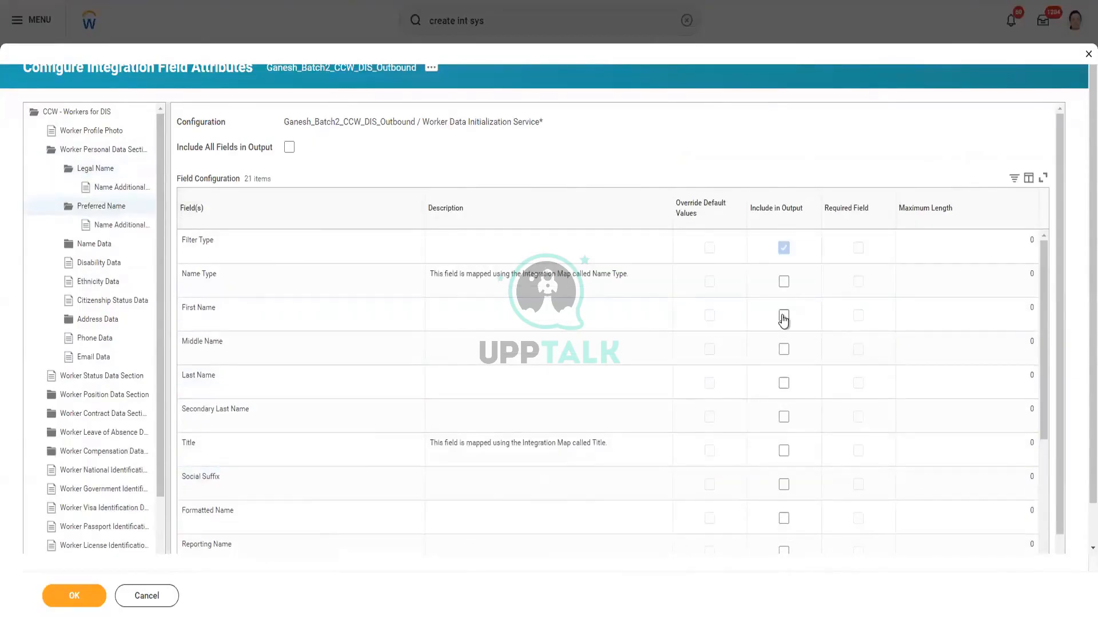
click(783, 316)
click(783, 388)
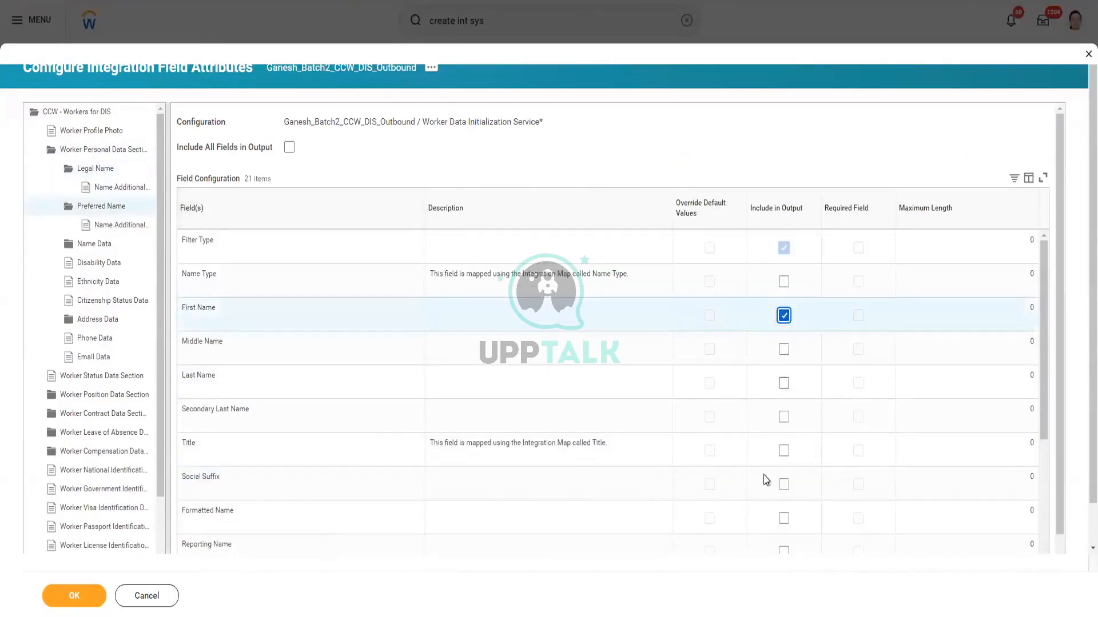
scroll(763, 471, down, 1)
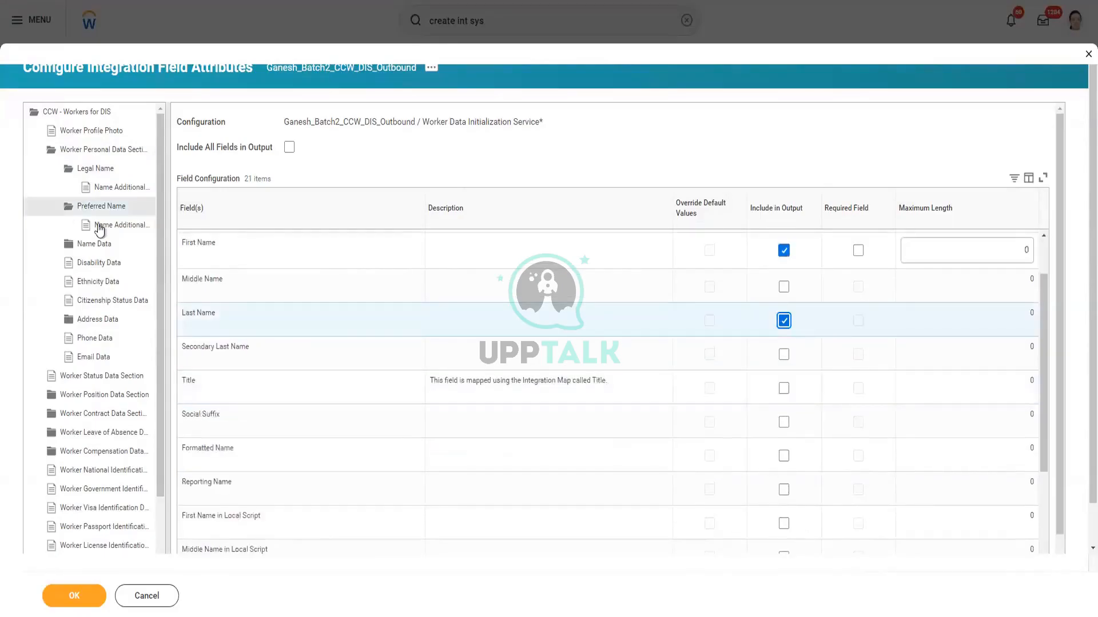
Include First Name, Last Name and Title in the Name Data output
click(99, 245)
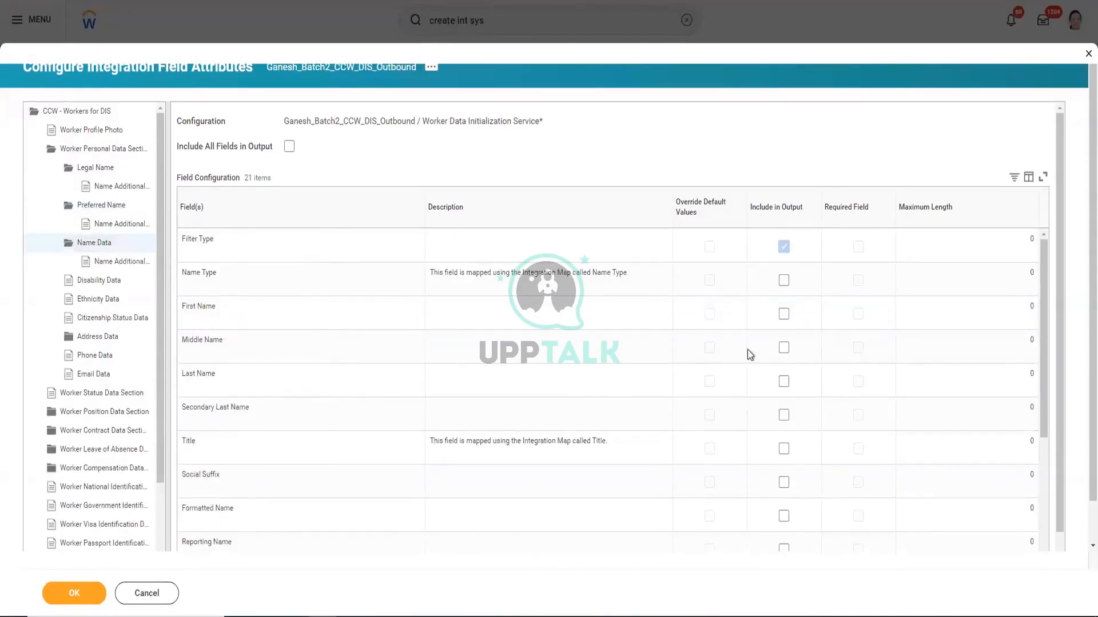
click(784, 315)
click(784, 382)
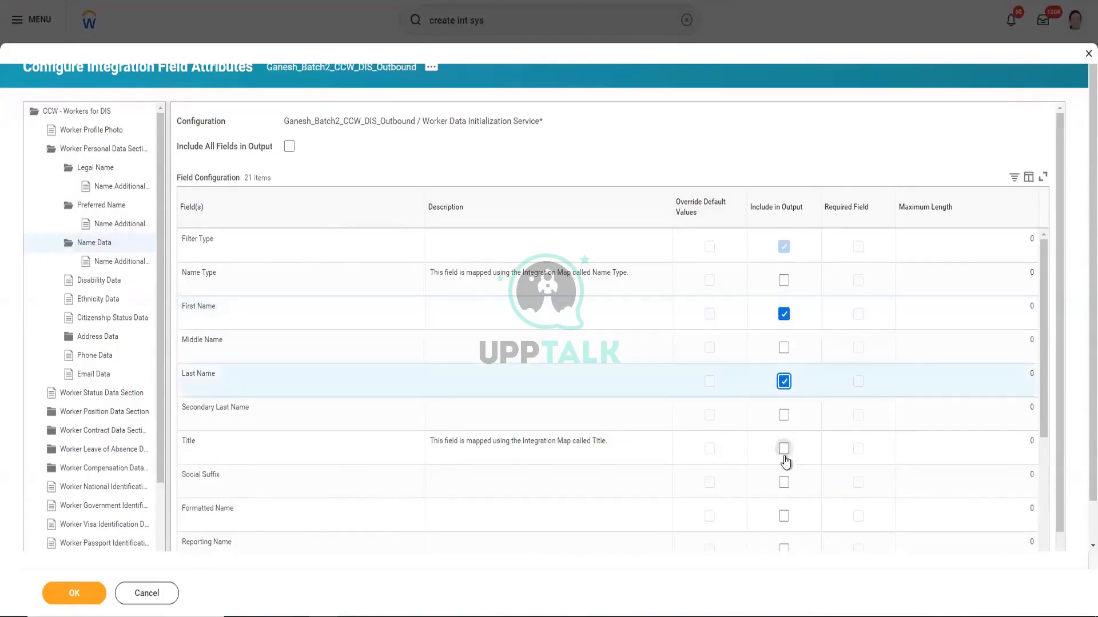
click(783, 451)
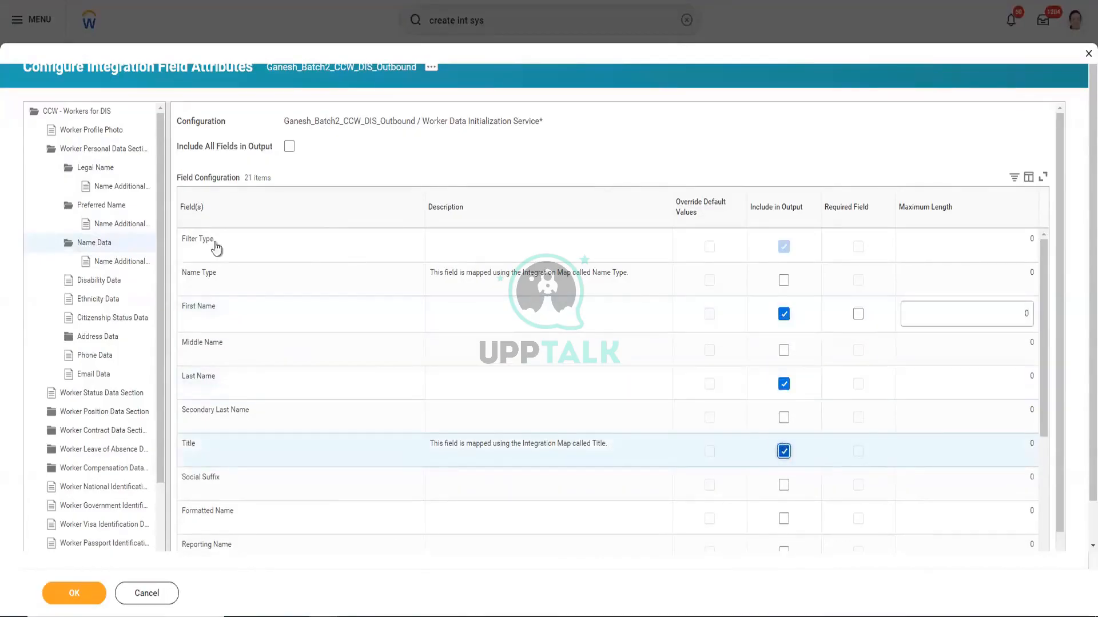
scroll(139, 284, down, 1)
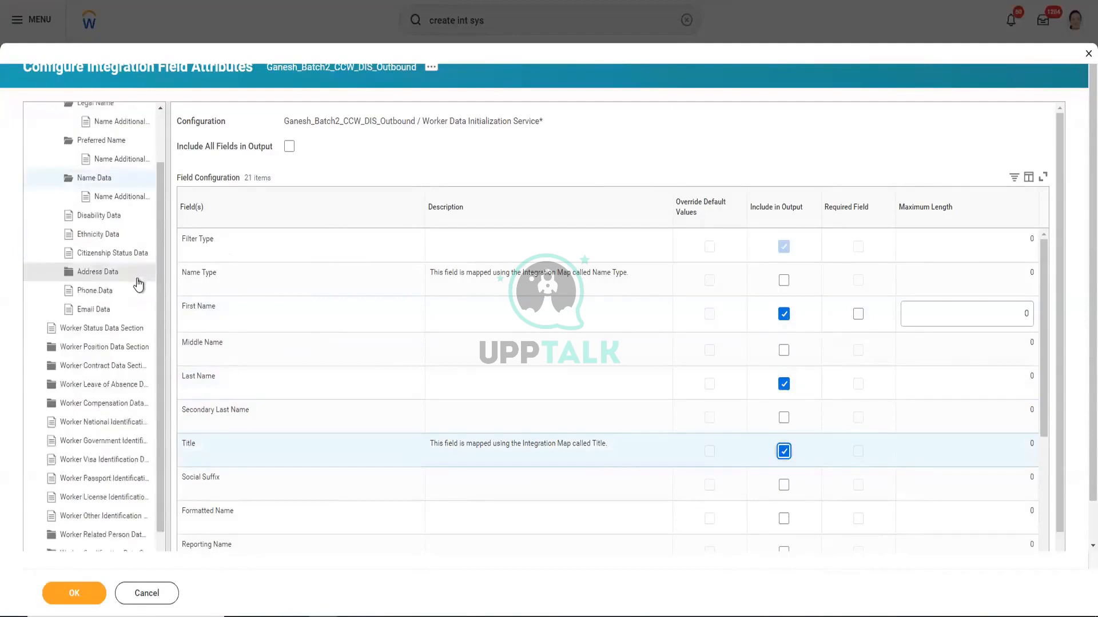
click(106, 292)
Tick Address Type, Address Line Data, Municipality, Submunicipality, Region, Postal Code and Country under Address Data
click(106, 274)
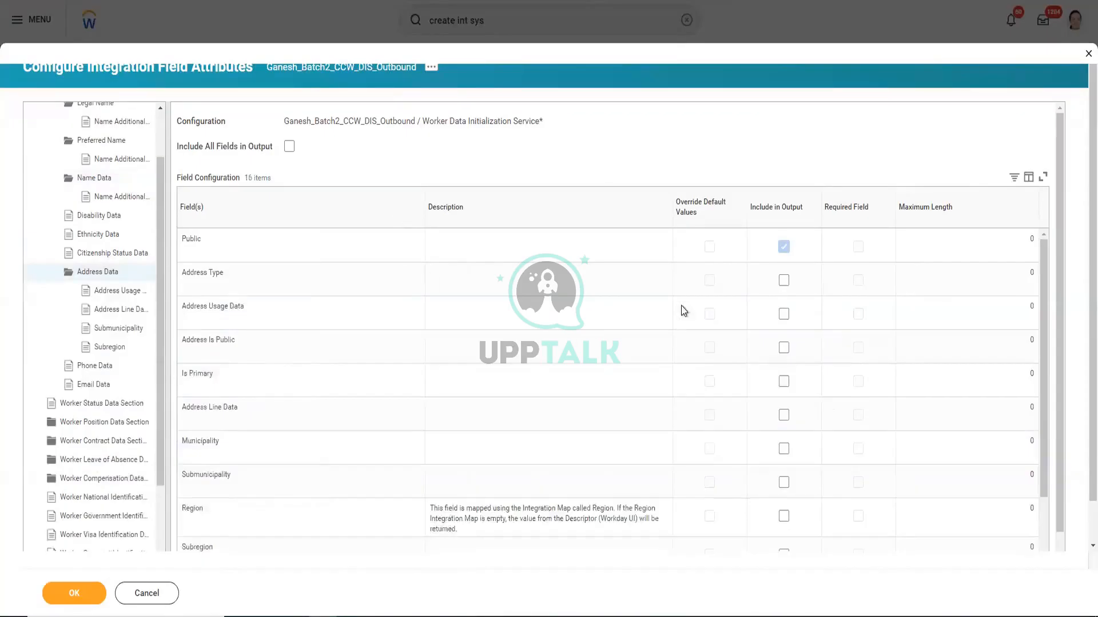
click(784, 281)
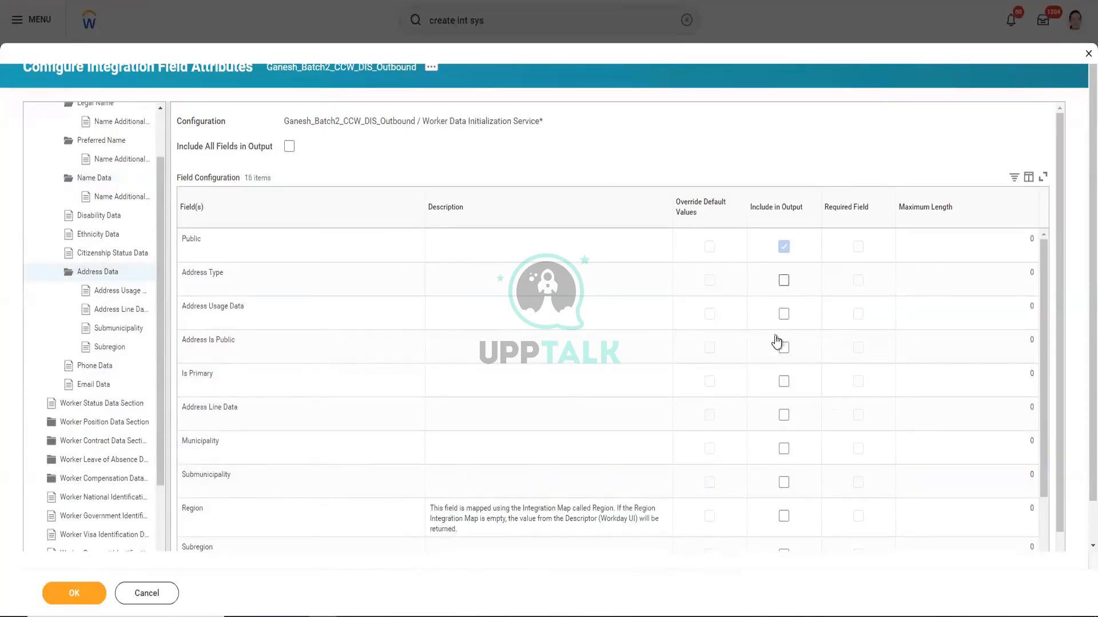
click(784, 417)
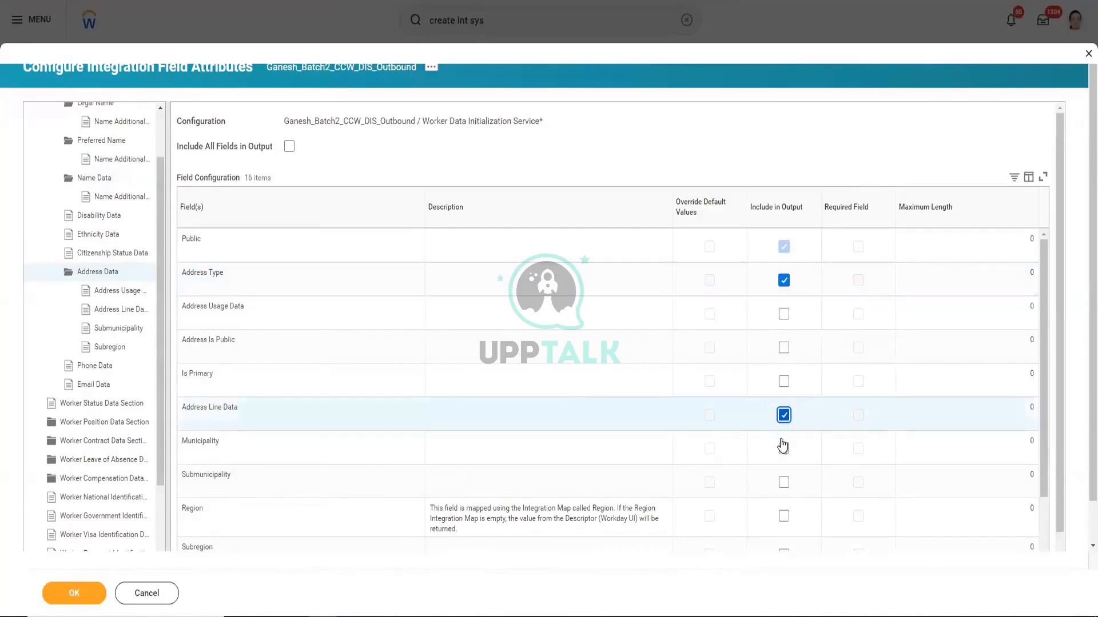
click(784, 485)
scroll(646, 283, down, 2)
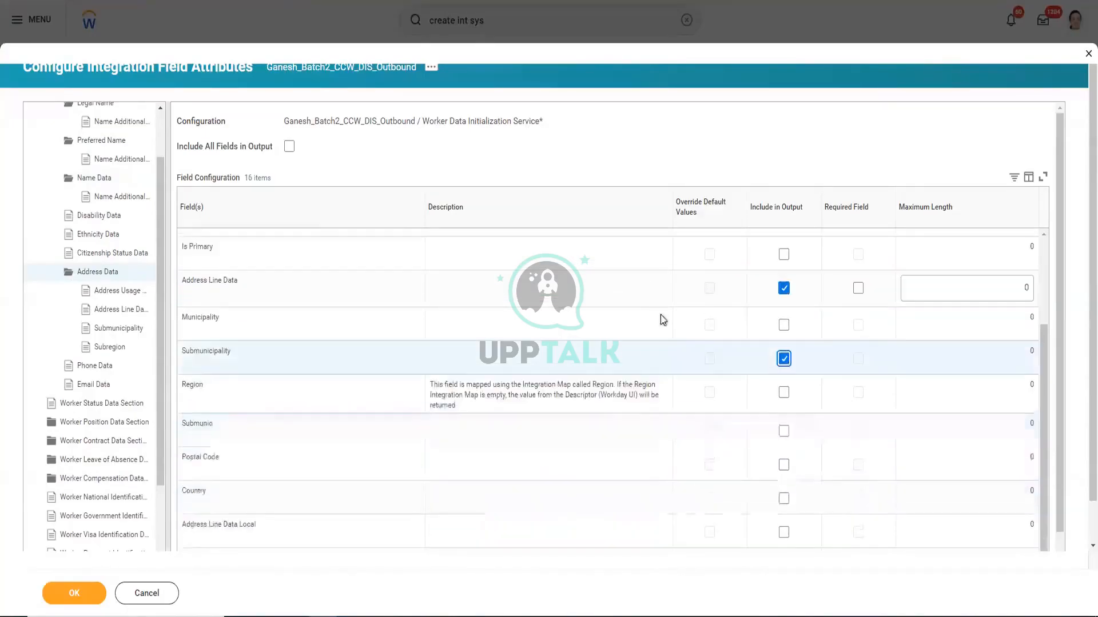
click(784, 392)
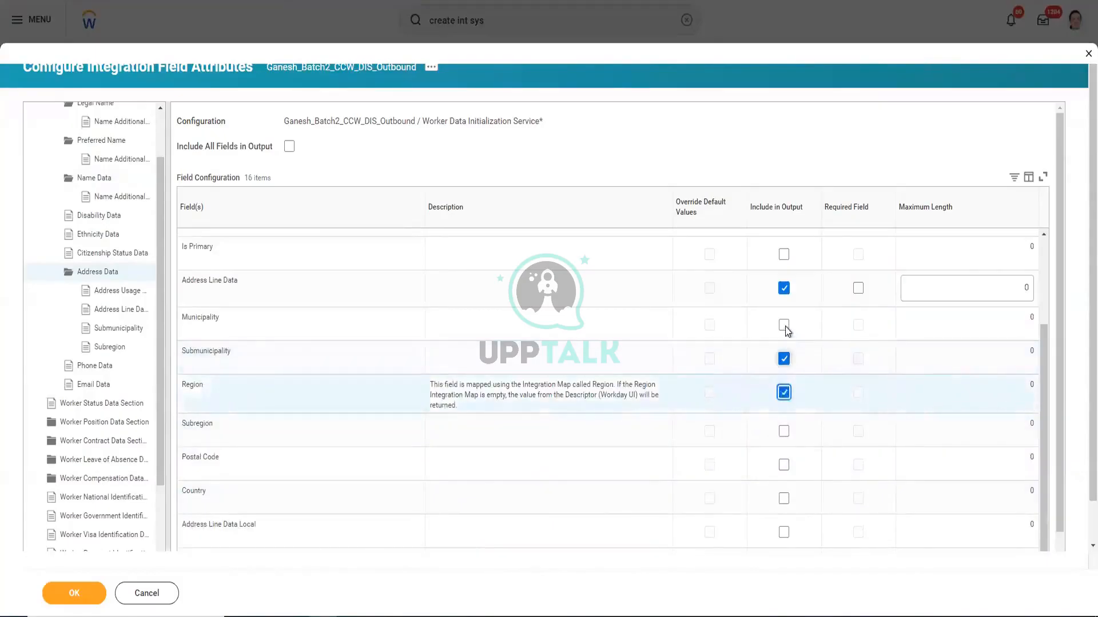
click(783, 325)
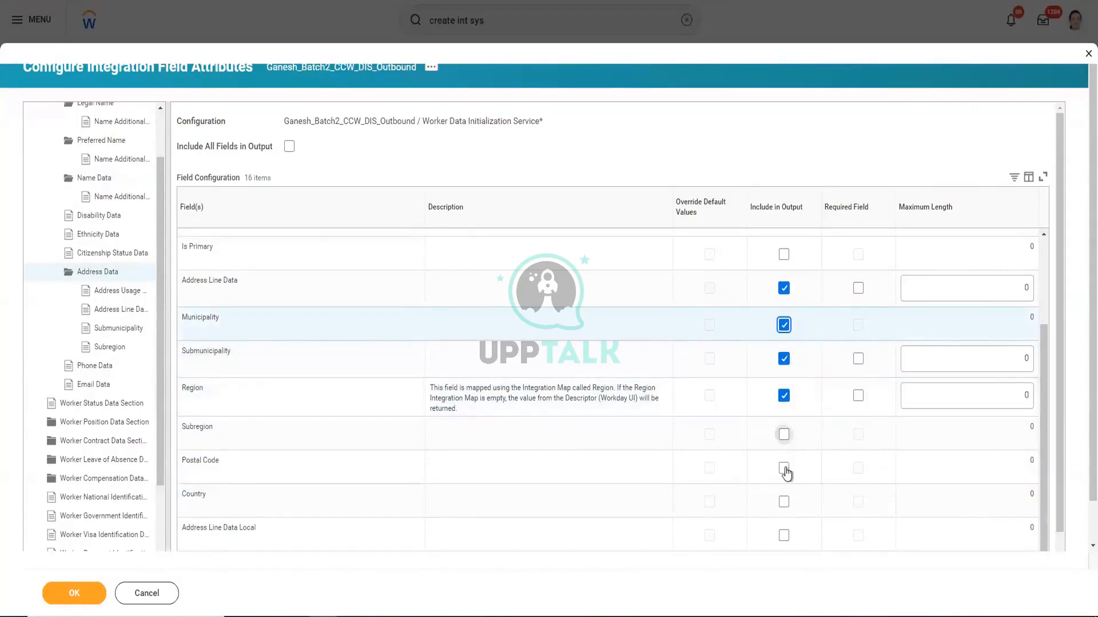
click(783, 469)
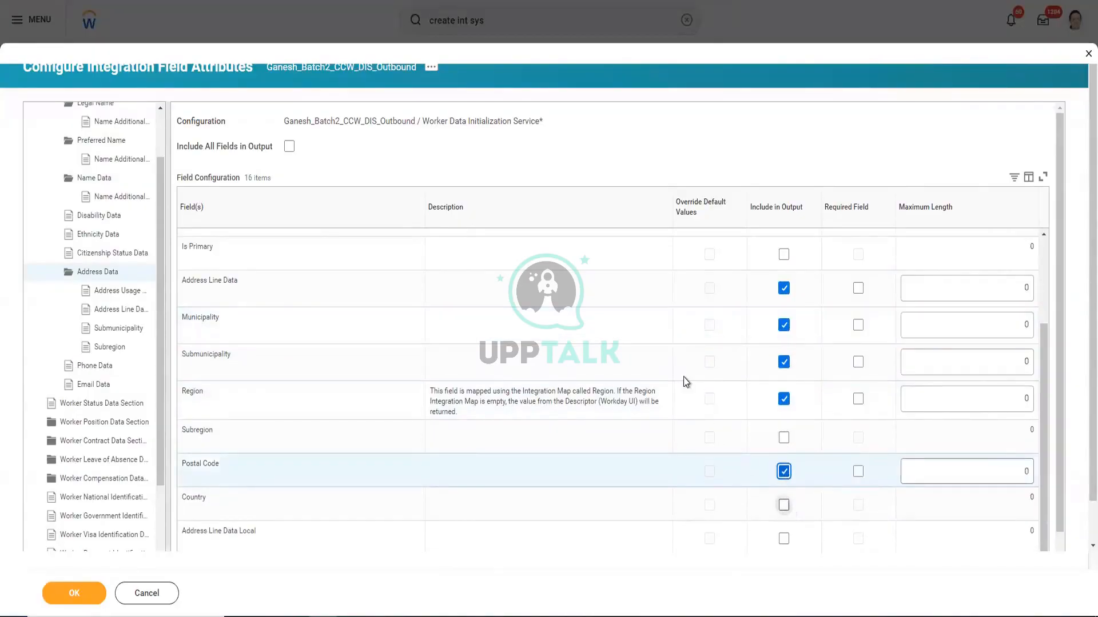
click(784, 505)
scroll(684, 383, down, 1)
scroll(686, 394, down, 1)
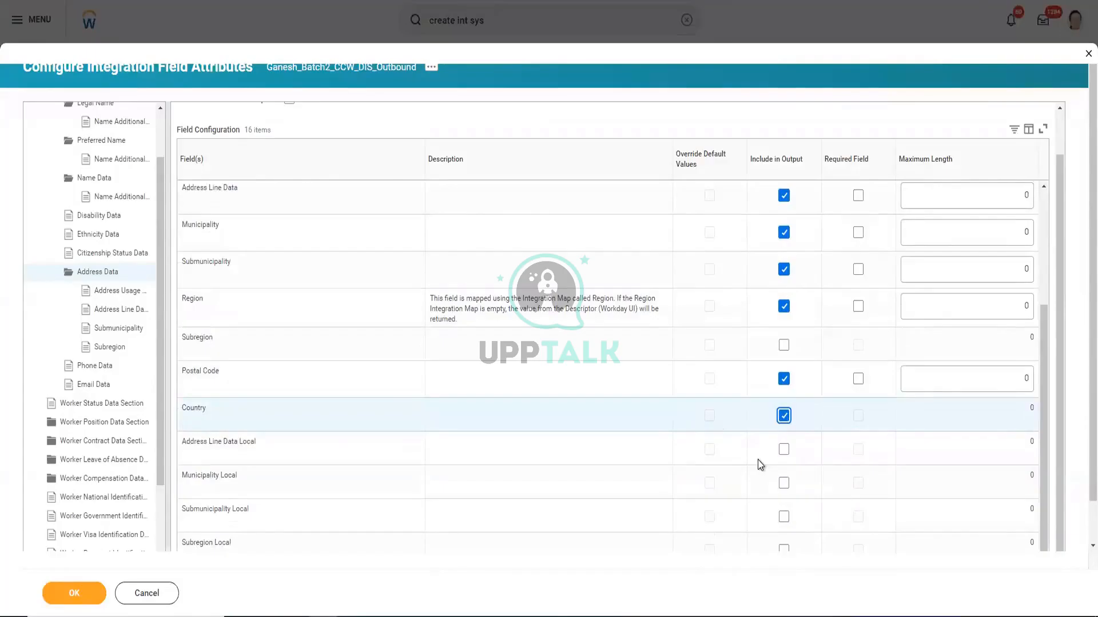
scroll(757, 460, down, 1)
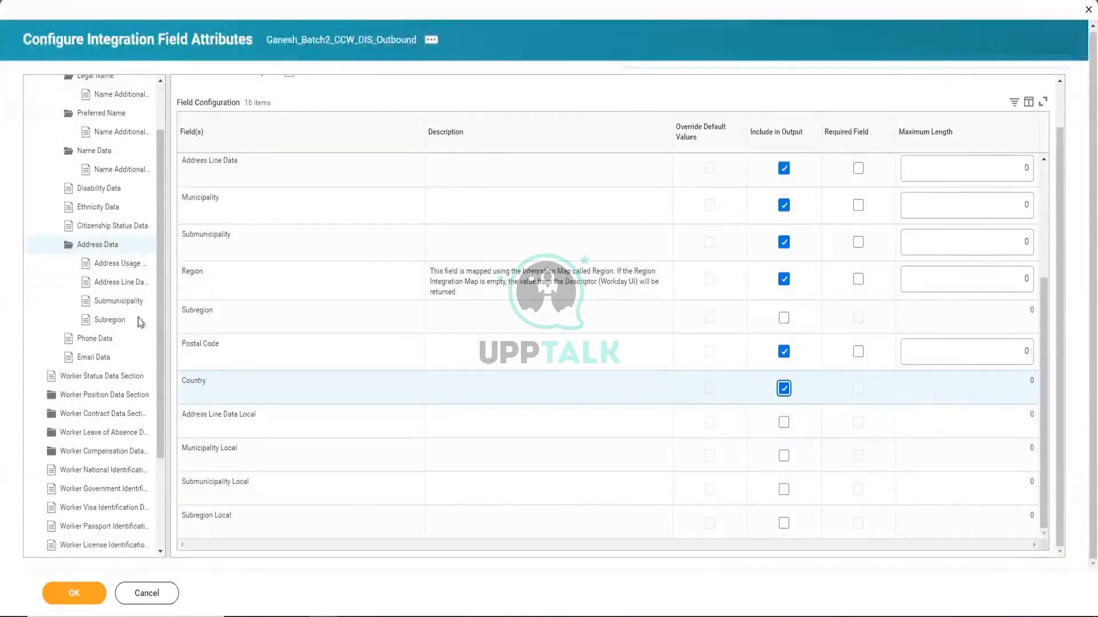
Tick Include in Output for Phone Type, Is Primary and Phone Number under Phone Data
click(104, 340)
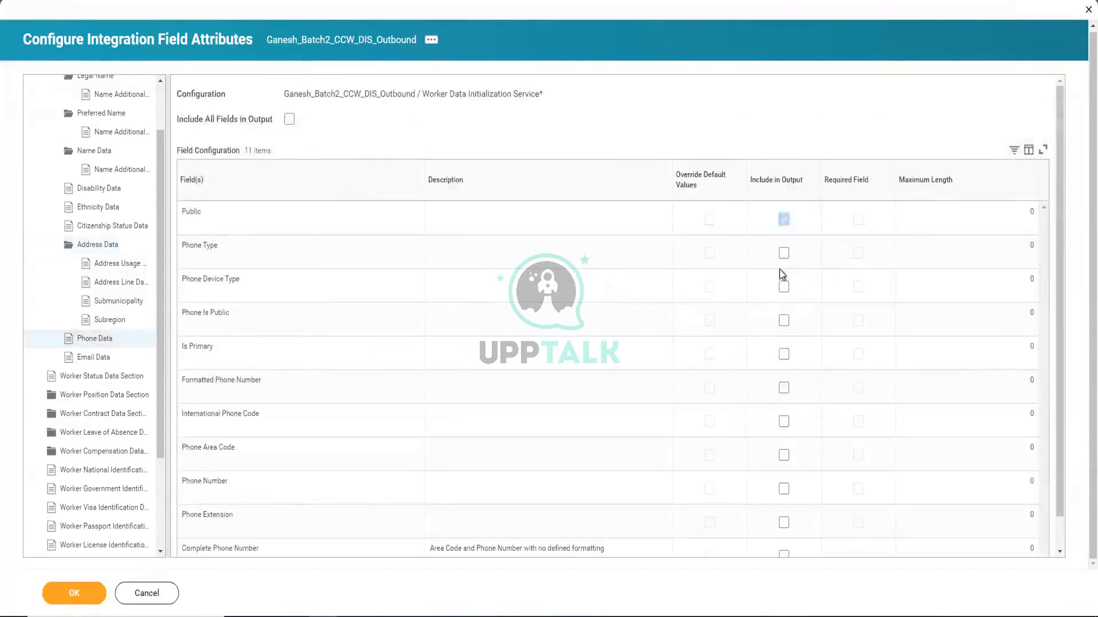
click(783, 254)
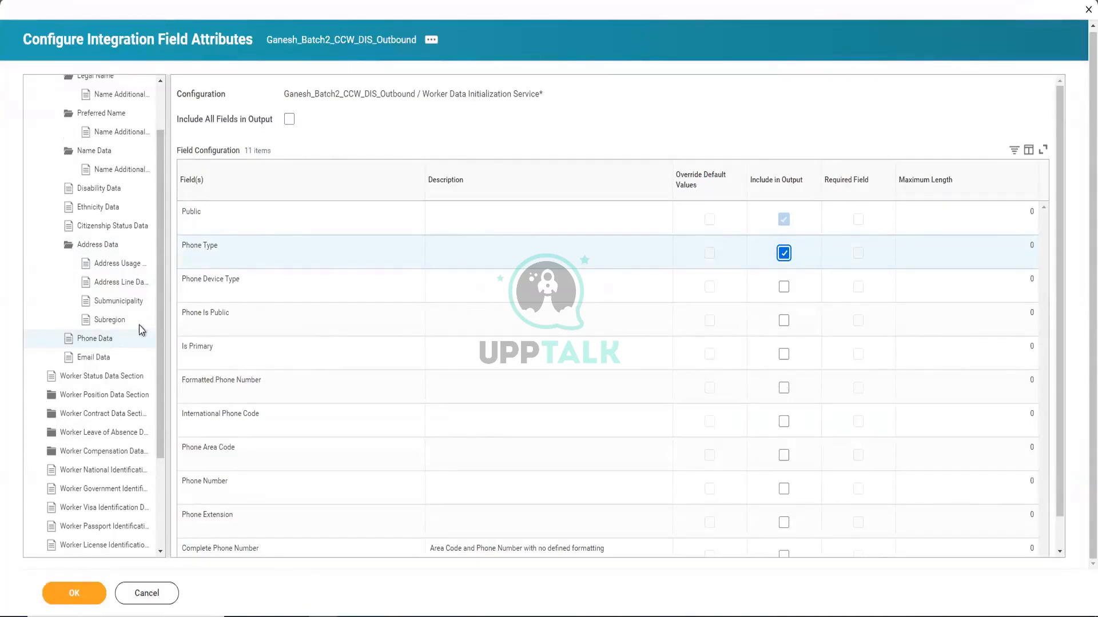
click(103, 343)
click(103, 340)
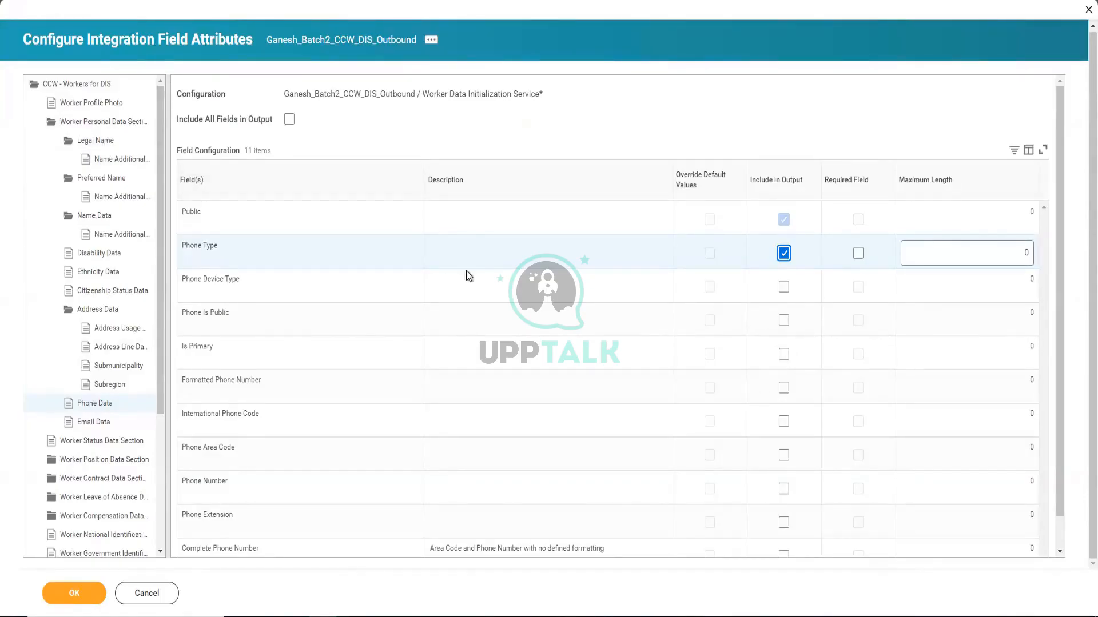
click(783, 354)
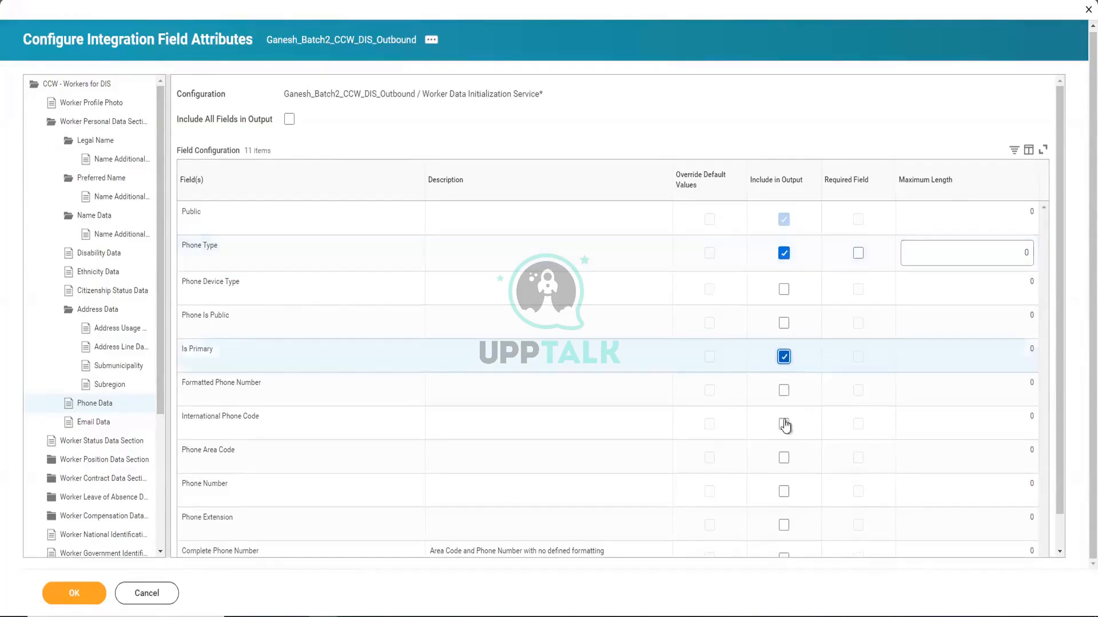
click(783, 491)
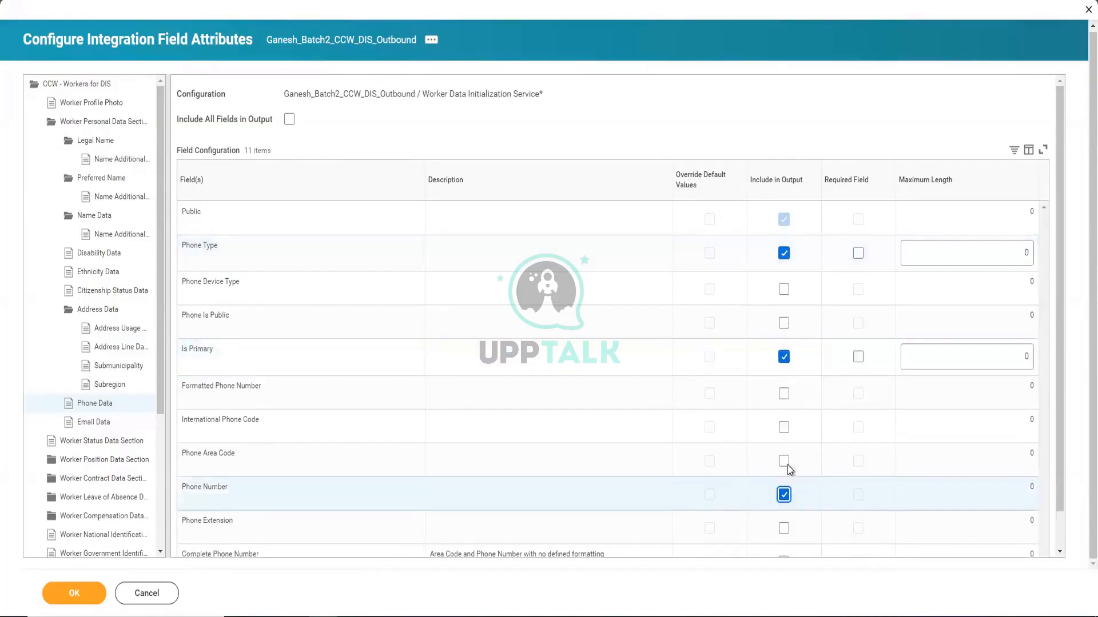
click(112, 426)
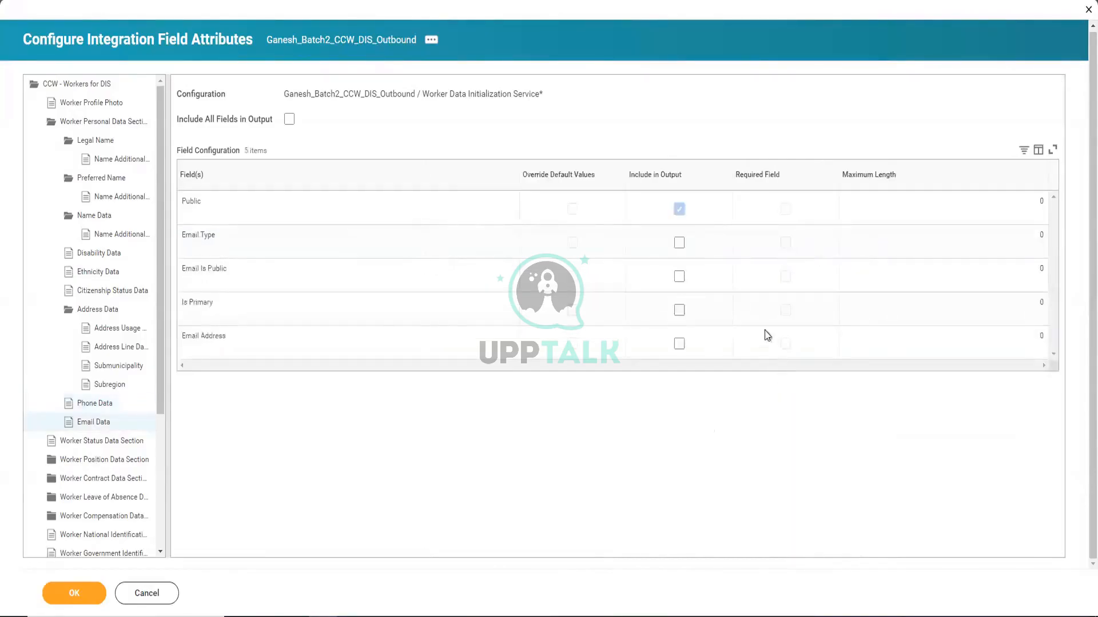
Tick Email Type, Email Address and Is Primary in Email Data, then collapse Worker Personal Data Section
click(678, 243)
click(678, 344)
click(679, 310)
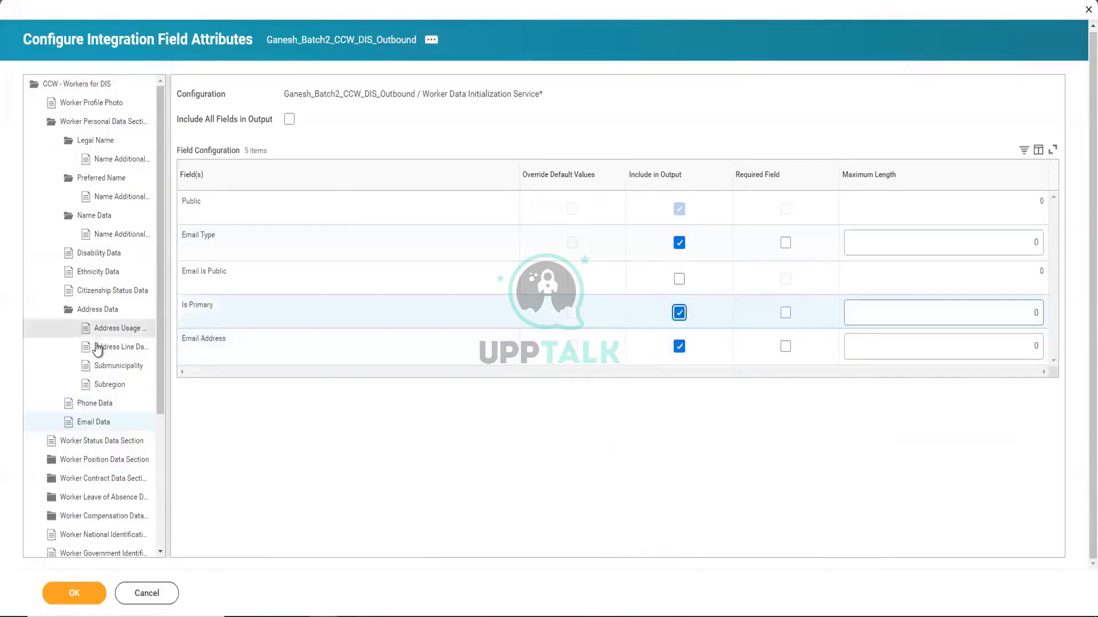
scroll(103, 452, down, 1)
scroll(96, 388, down, 1)
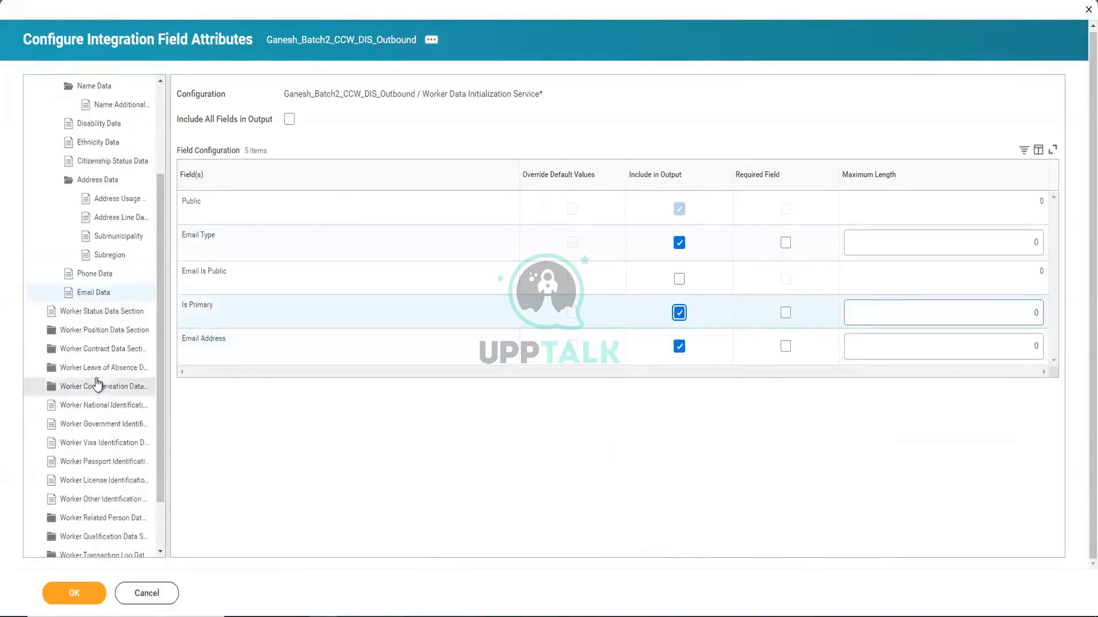
scroll(107, 258, up, 2)
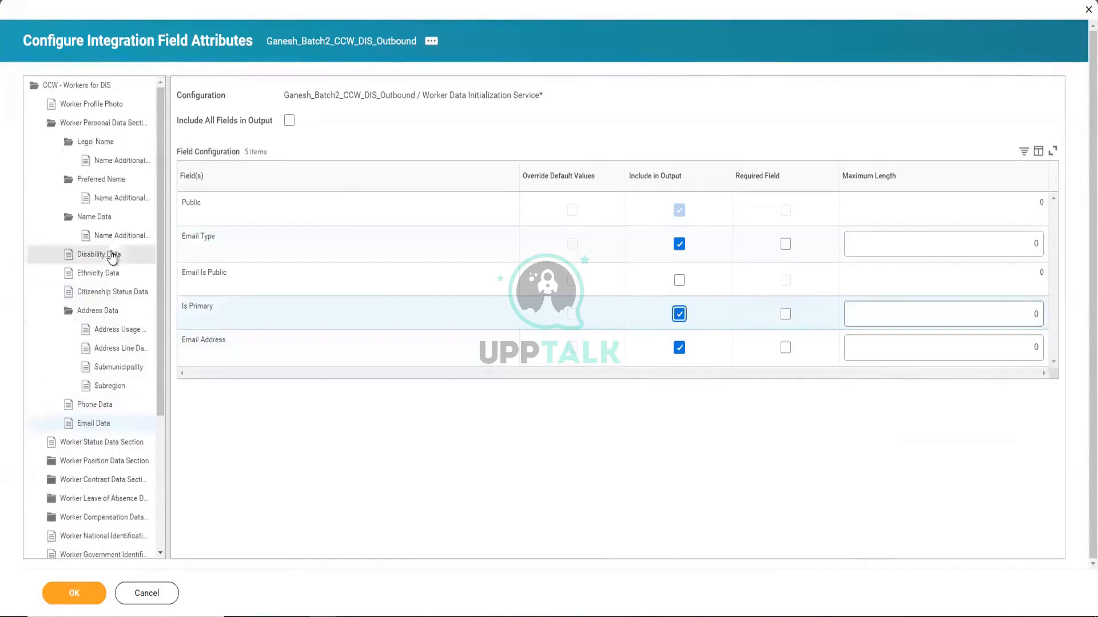
click(76, 125)
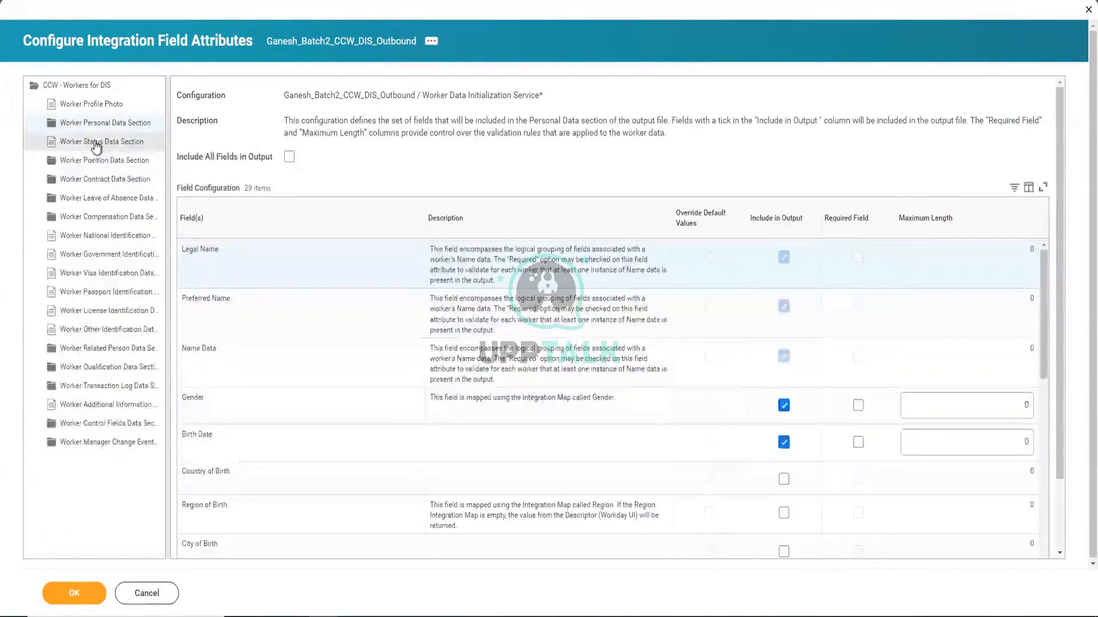
Load the Worker Status Data Section fields, then add blank lines below the DIS notes in Training Notes.txt
click(96, 146)
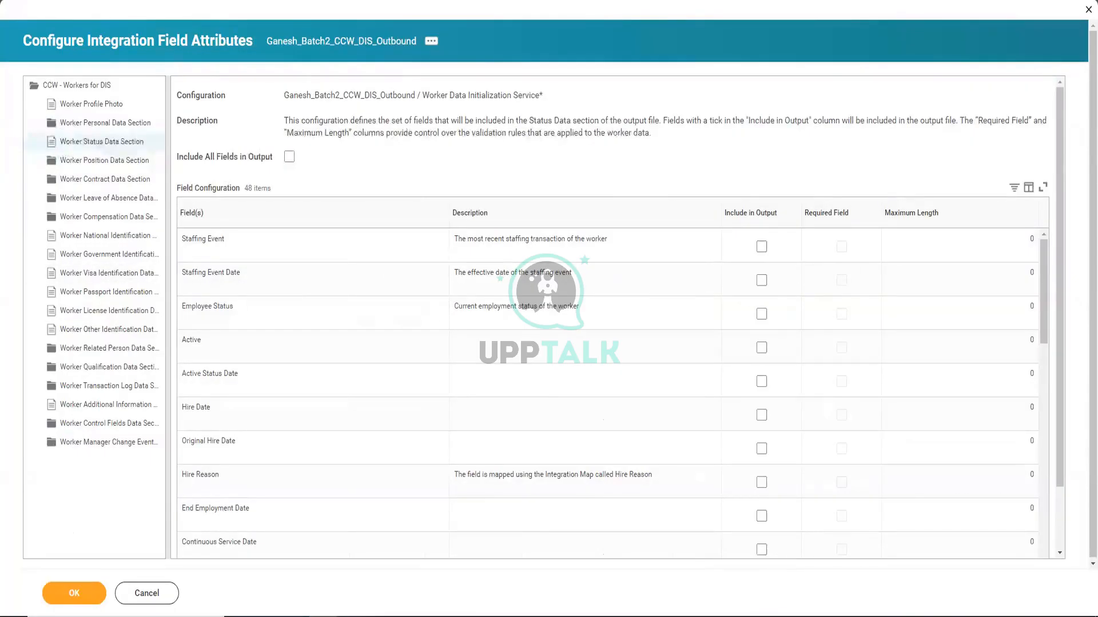
key(alt+Tab)
key(Return)
key(Return)
key(Return)
key(Return)
key(Return)
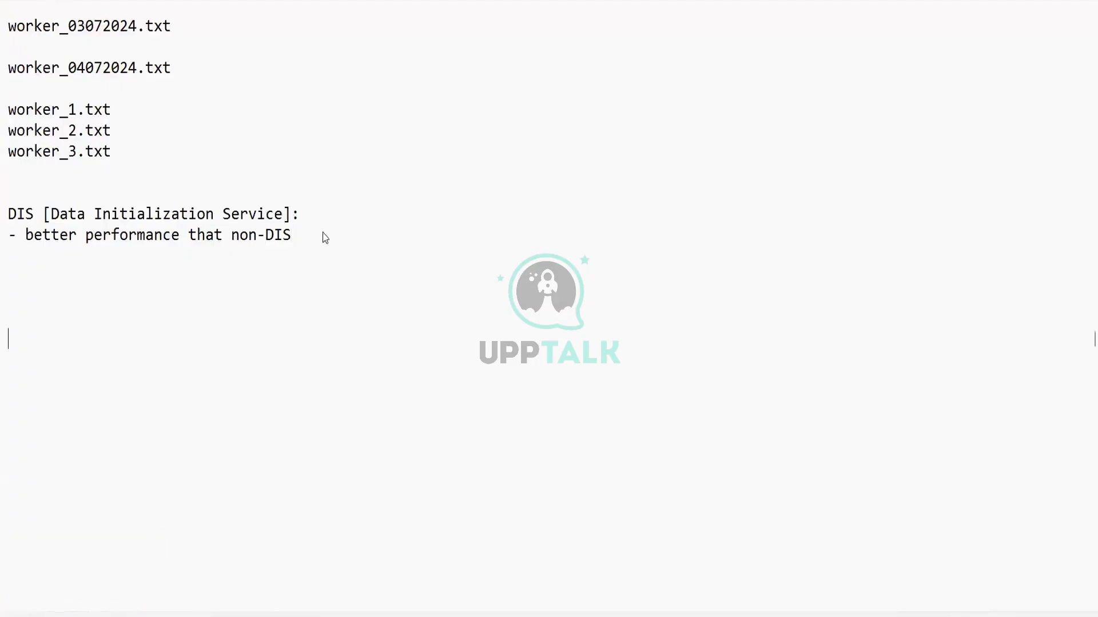
In Notepad, add two sample name lines and a line reading 15 under the DIS notes
text(Shalini)
key(Return)
key(Return)
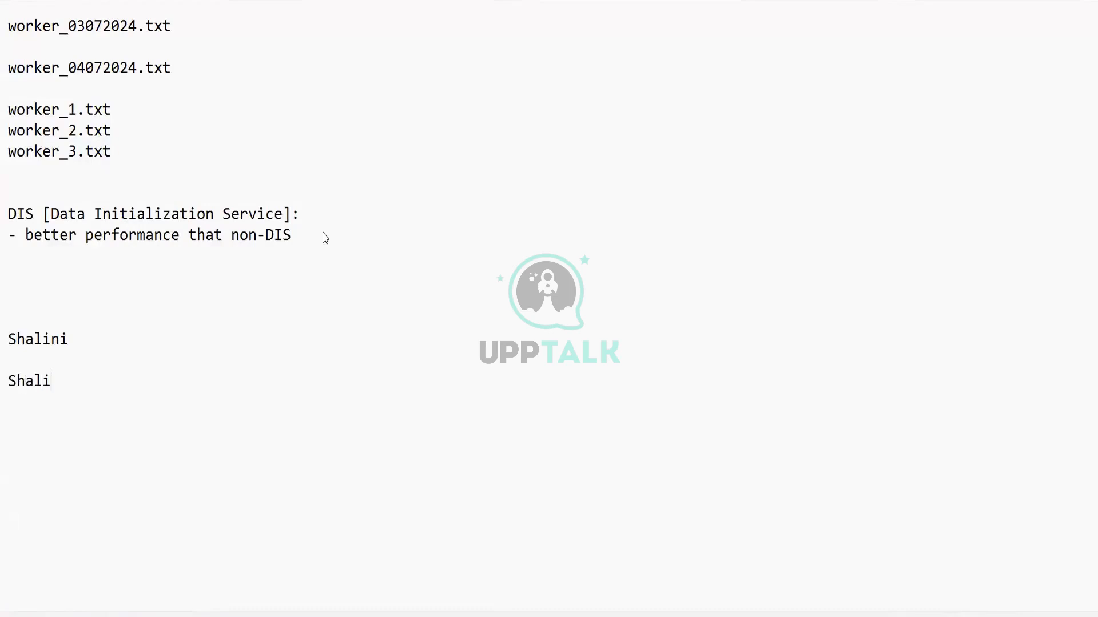
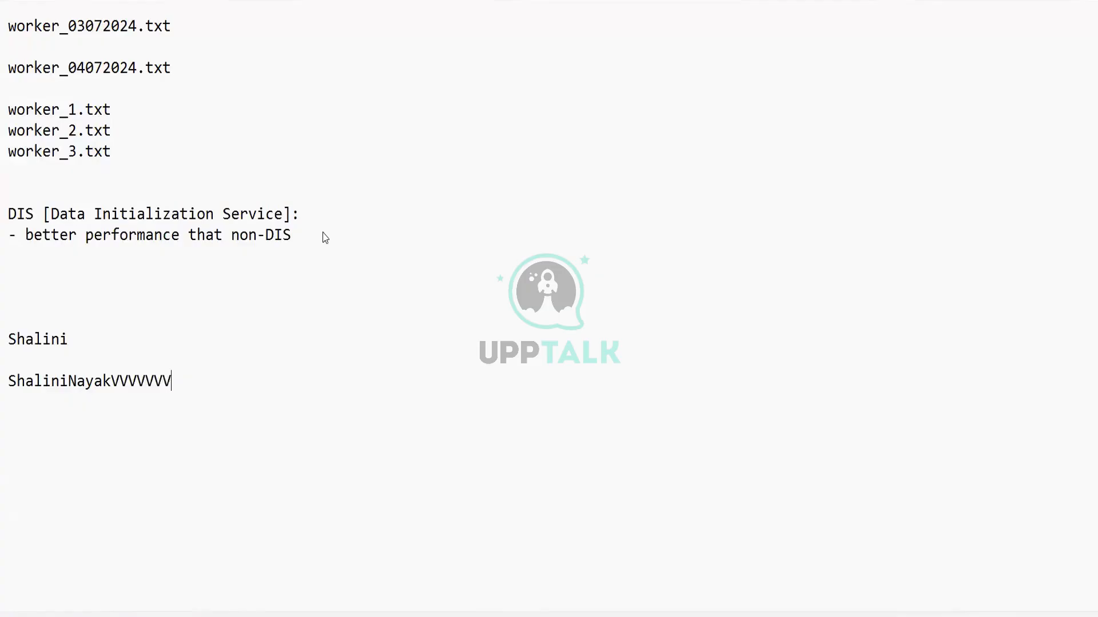
click(4, 296)
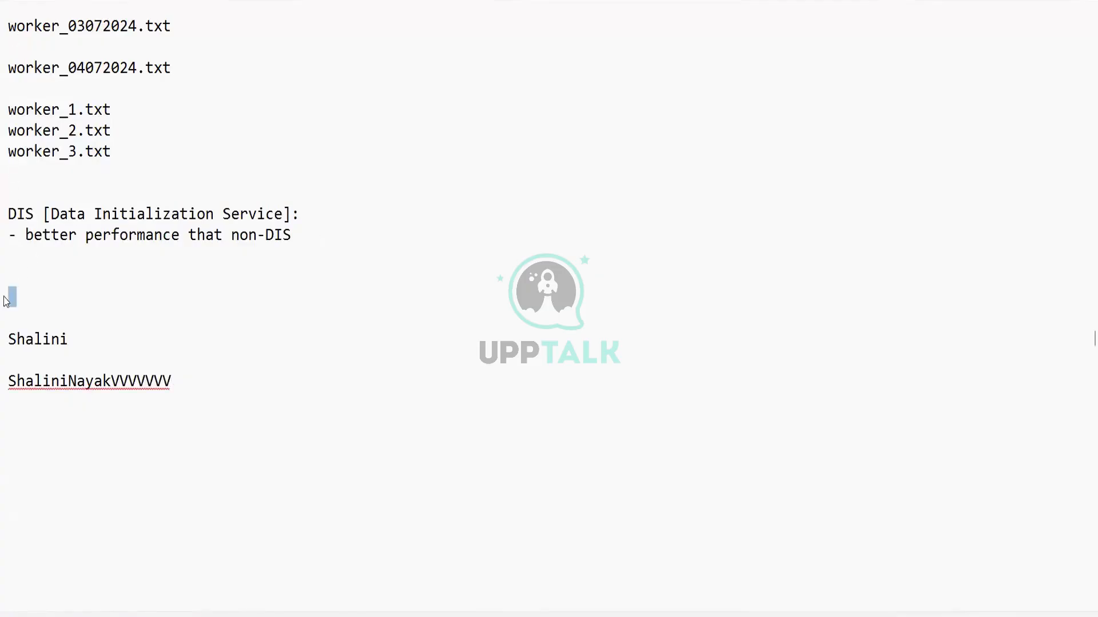
click(76, 337)
click(15, 294)
text(15)
Select the short and long name lines, then return to Workday
drag(64, 340, 1, 307)
click(19, 293)
drag(175, 382, 6, 382)
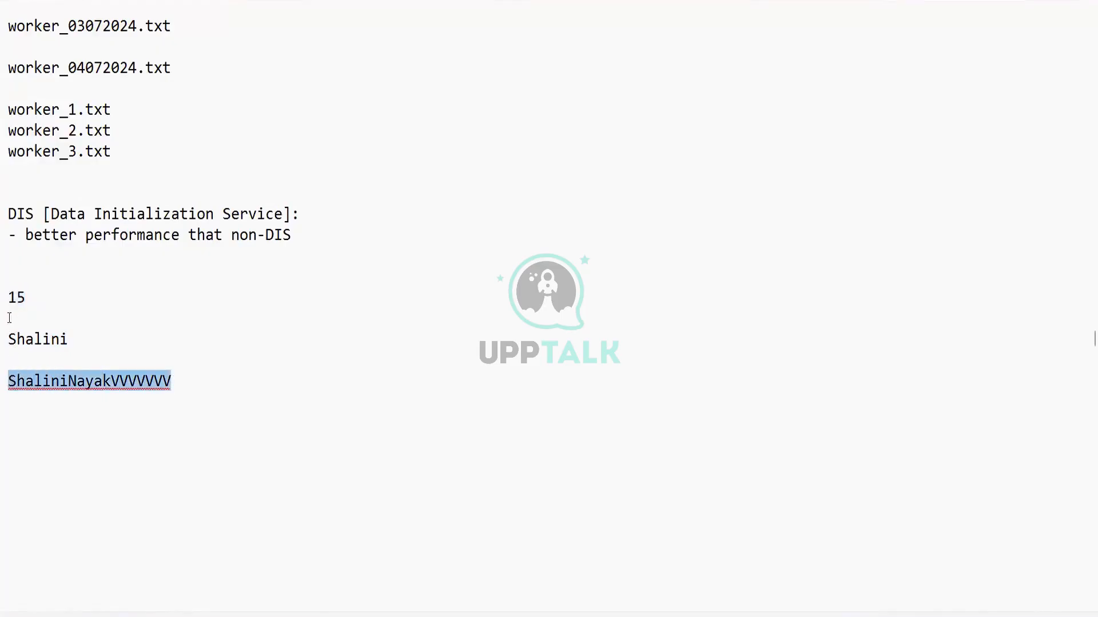
click(179, 383)
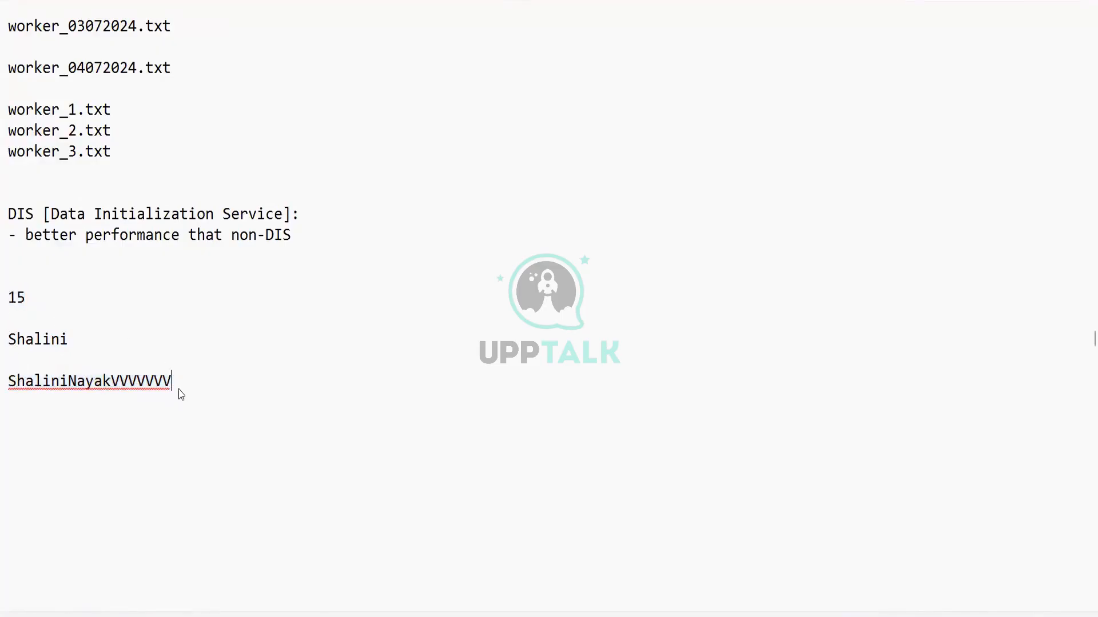
drag(179, 382, 12, 382)
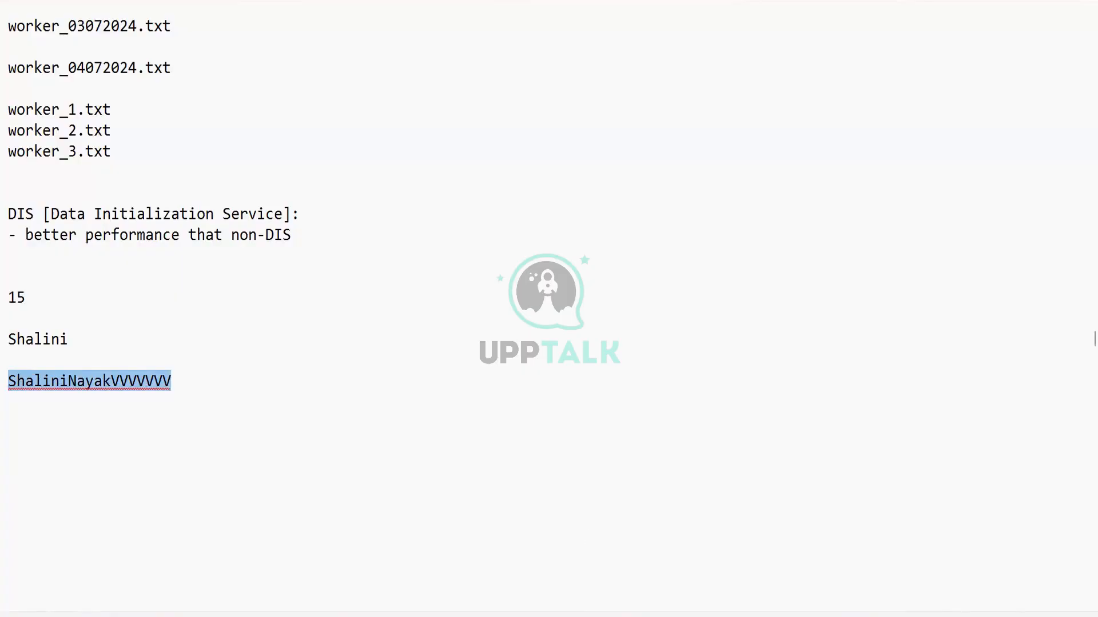
key(alt+Tab)
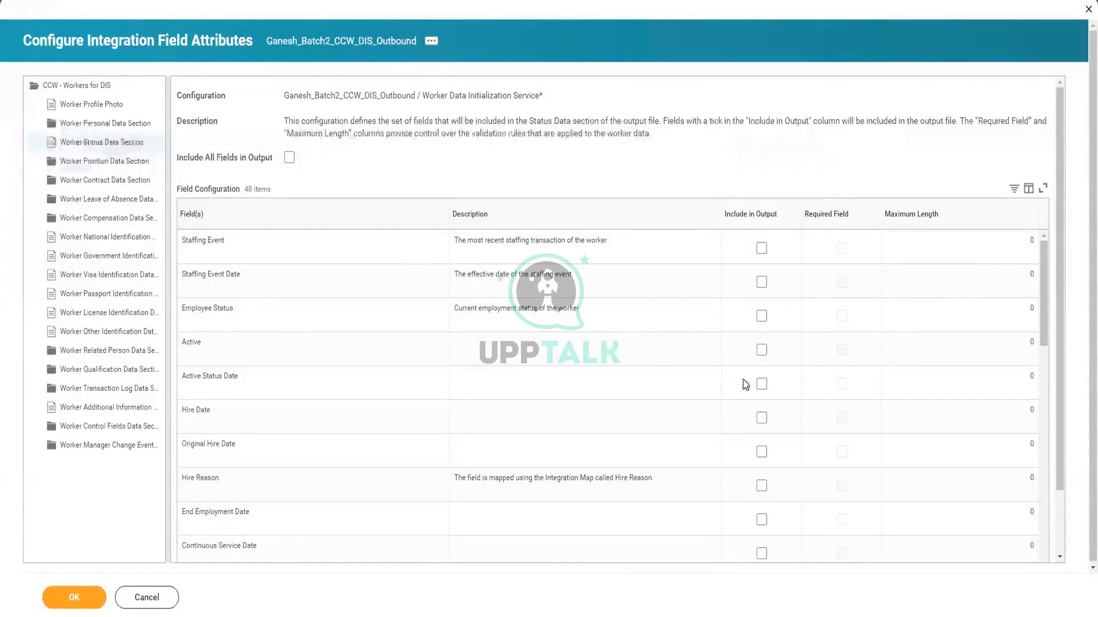
Include Employee Status and Hire Date in the Worker Status Data Section output
click(765, 317)
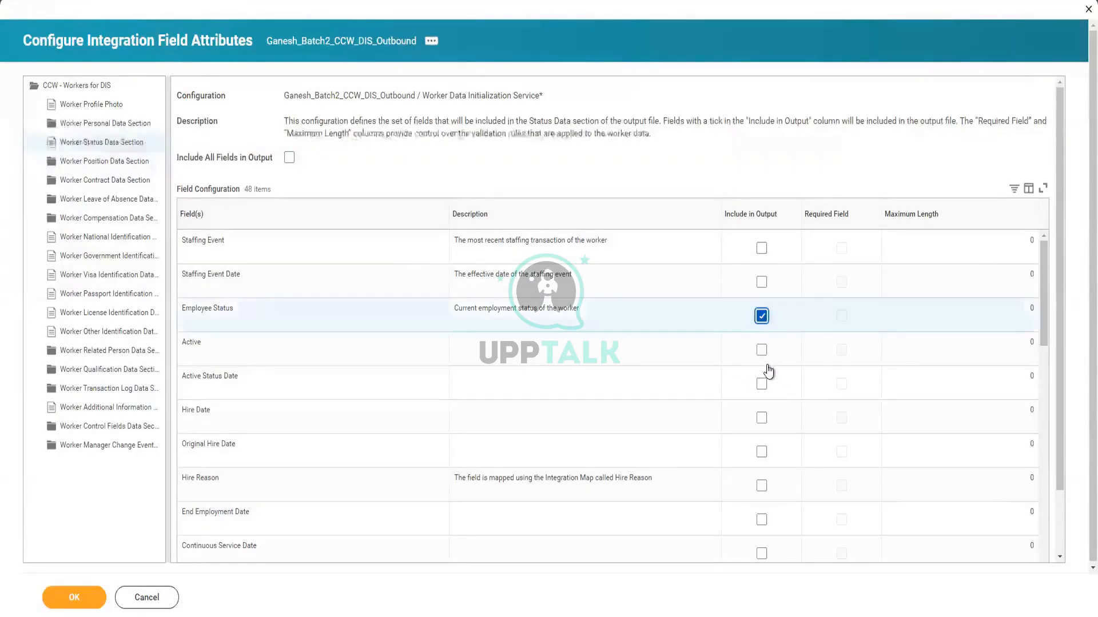
click(762, 419)
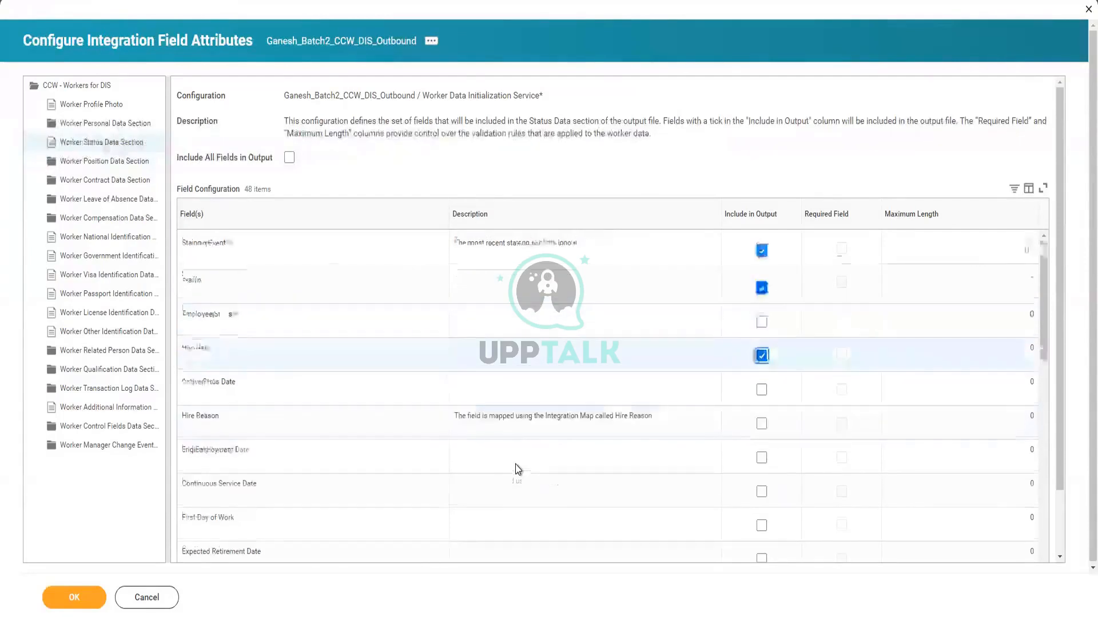
scroll(516, 464, down, 5)
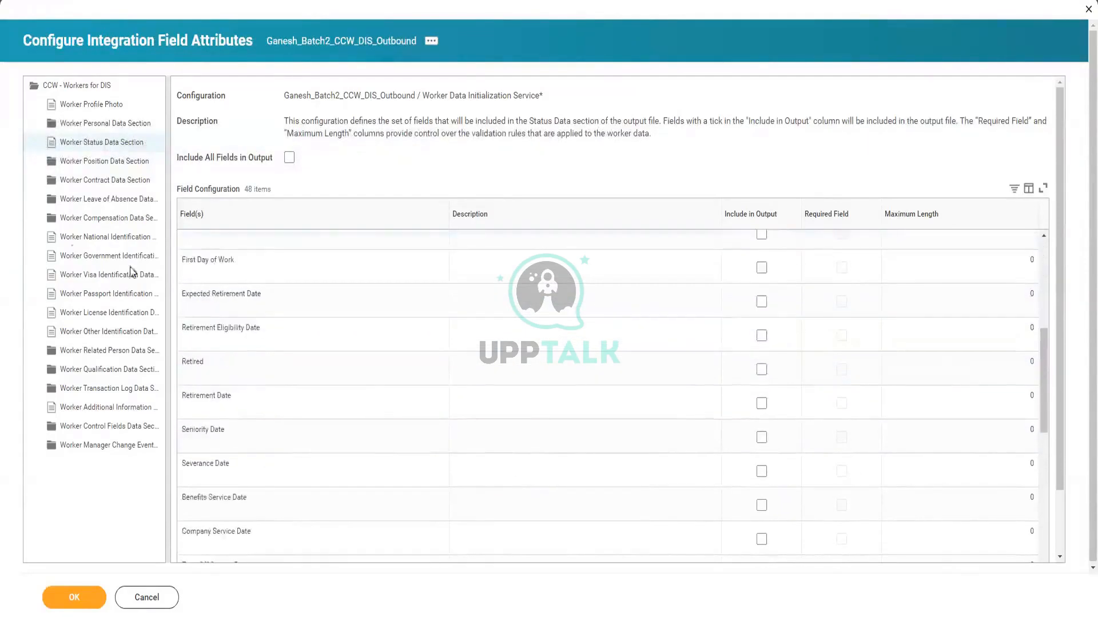
click(103, 165)
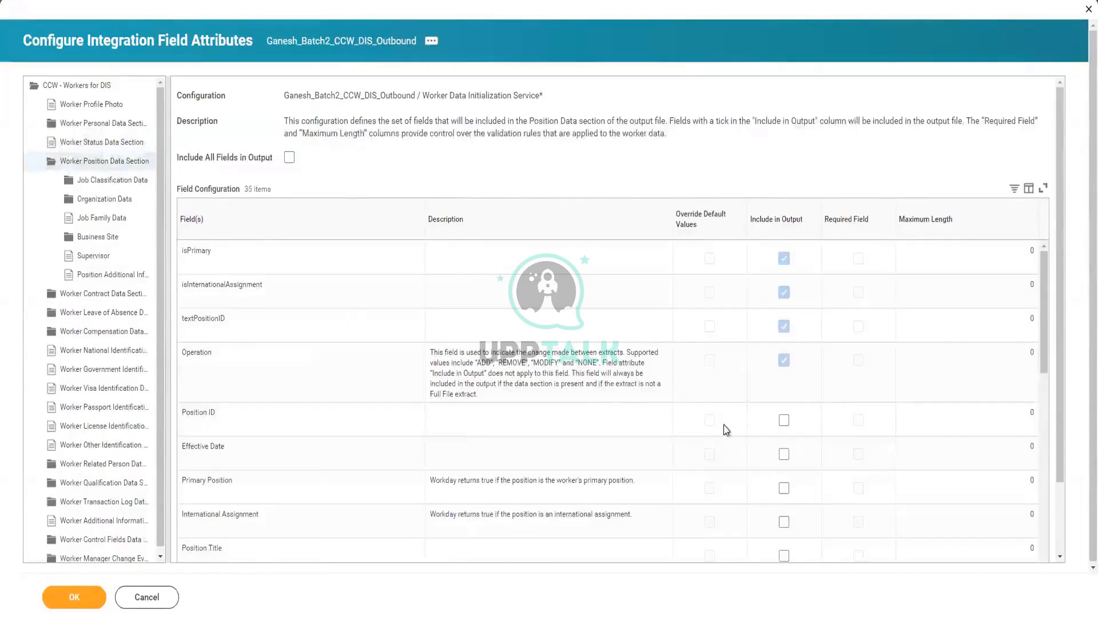
Include Position ID, Effective Date and Job Classification Data in the Worker Position Data Section output
click(784, 423)
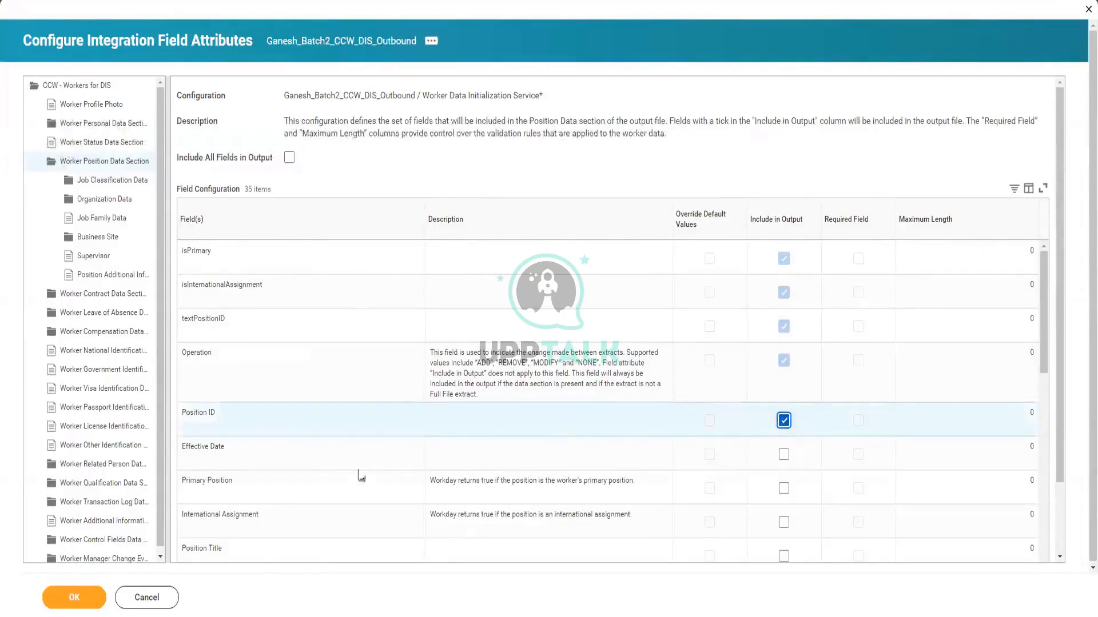
scroll(375, 474, down, 1)
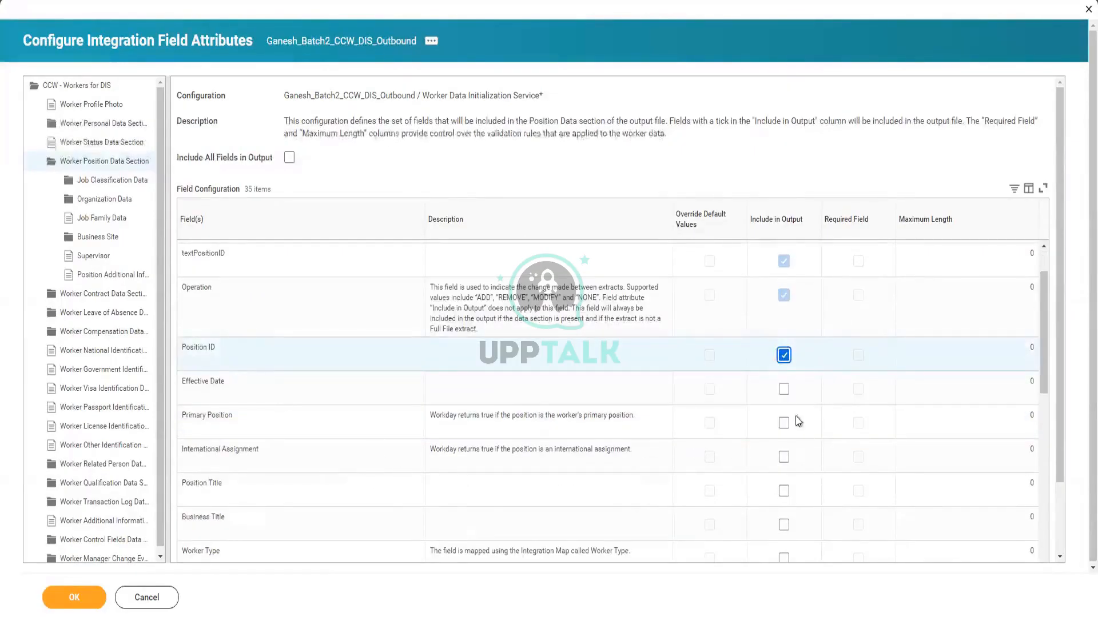
click(783, 390)
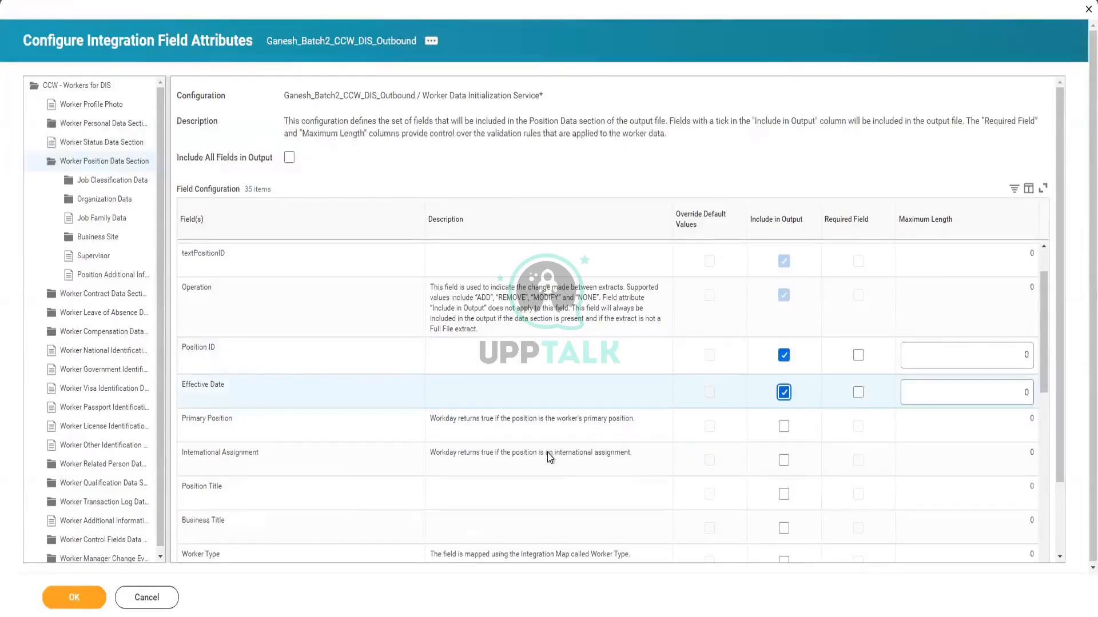
scroll(549, 457, down, 3)
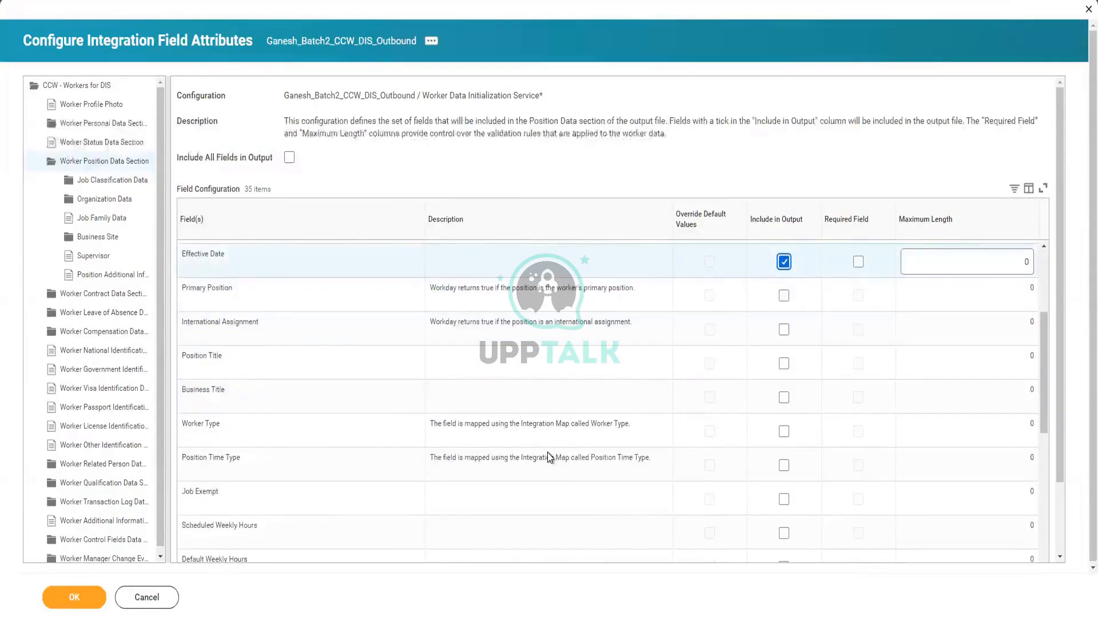
scroll(577, 435, down, 3)
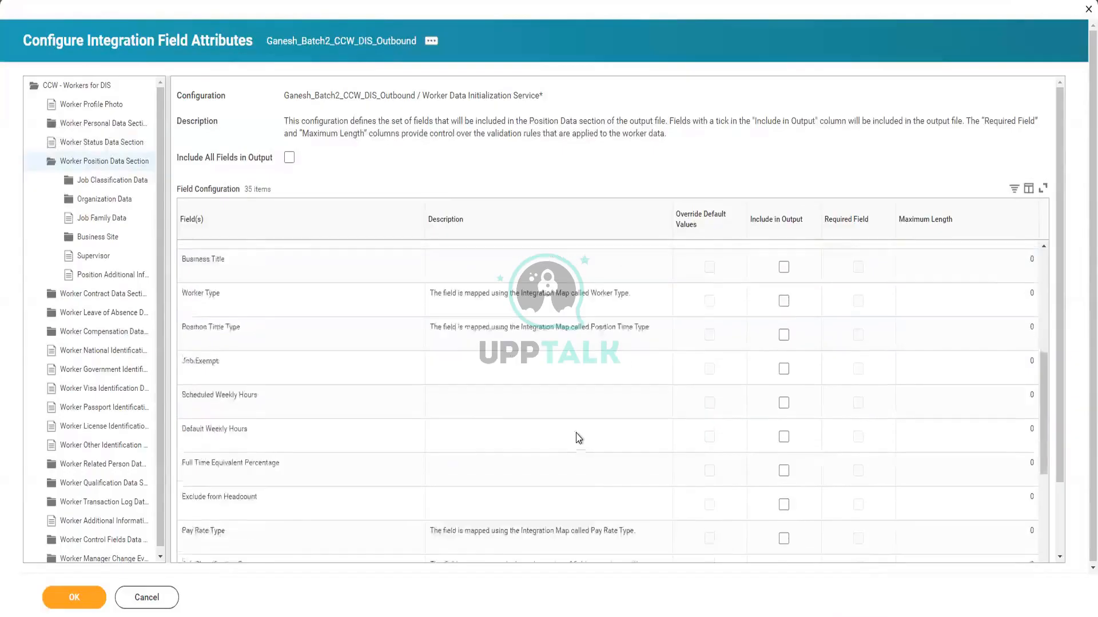
scroll(578, 438, down, 3)
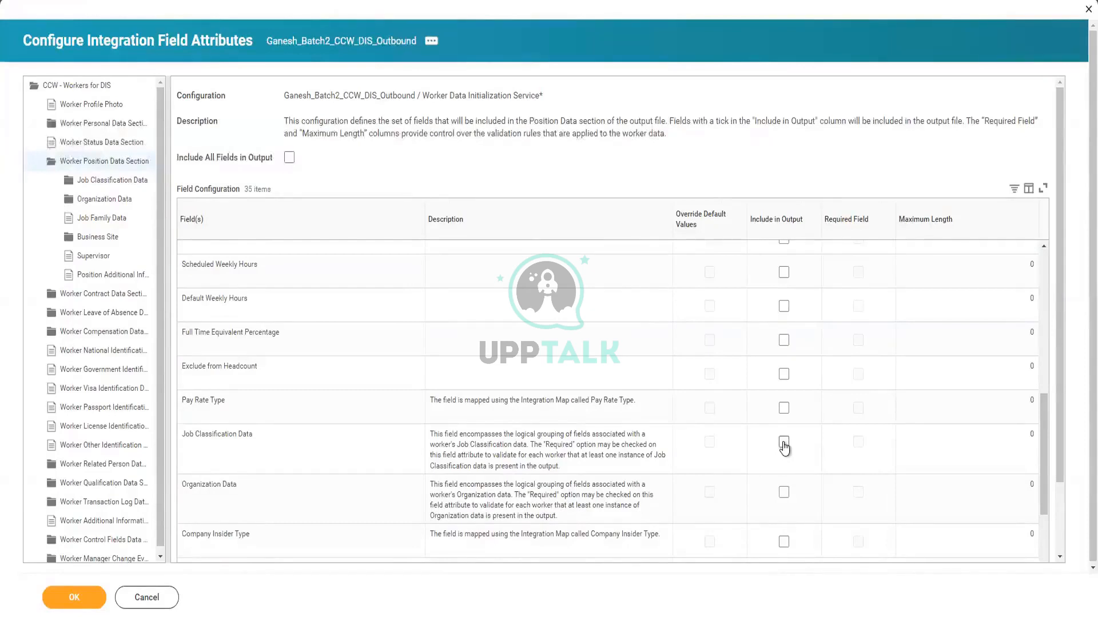
click(784, 443)
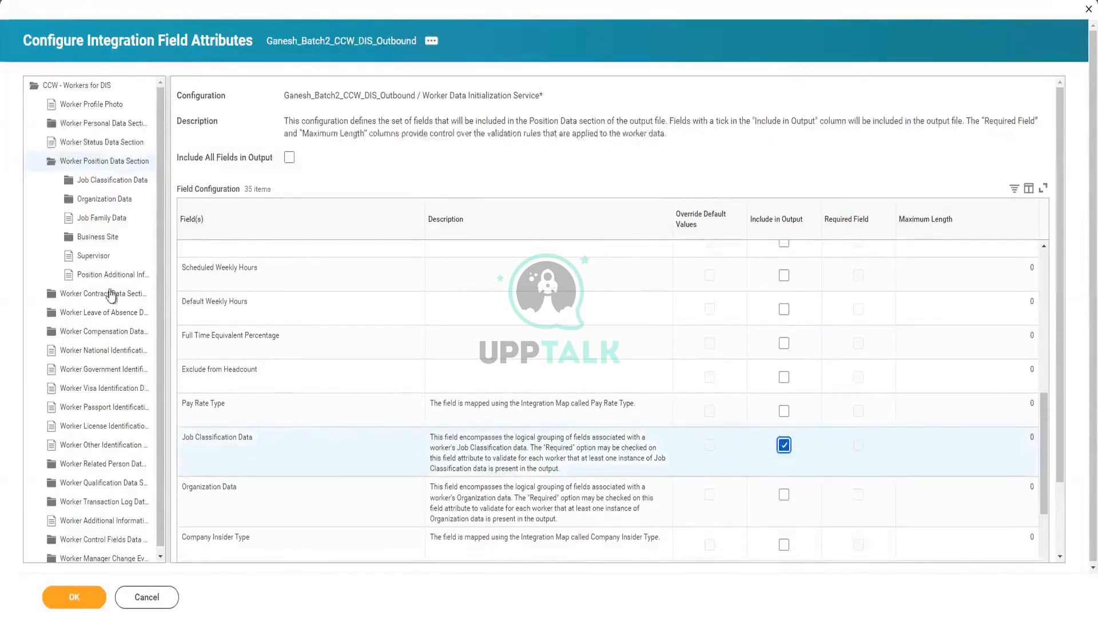
Include Job Classification in the Job Classification Data output
click(103, 182)
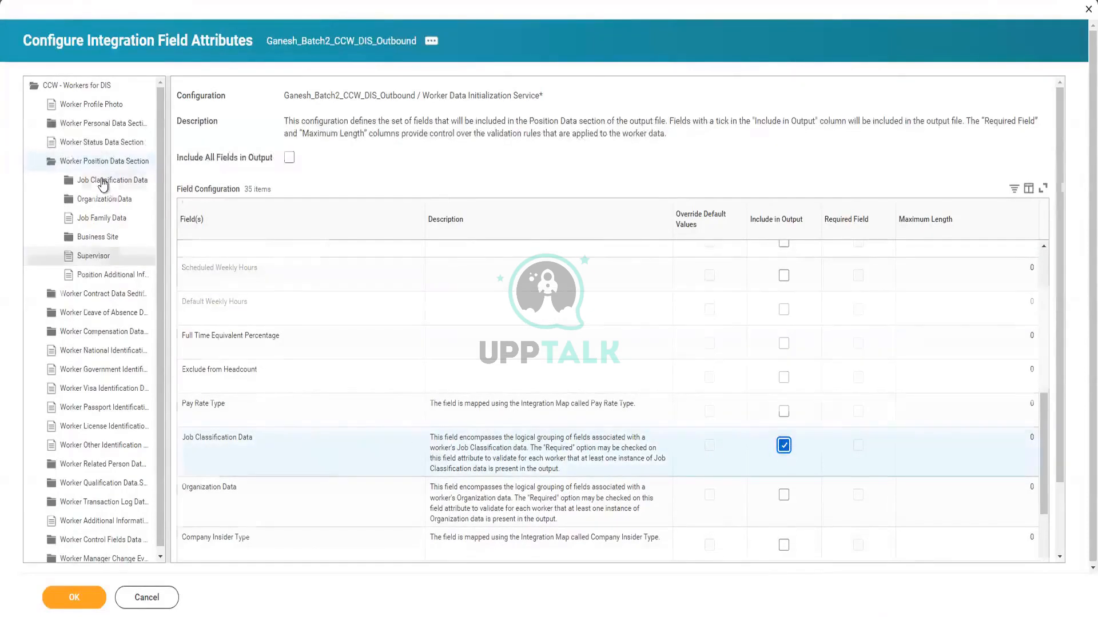
click(790, 273)
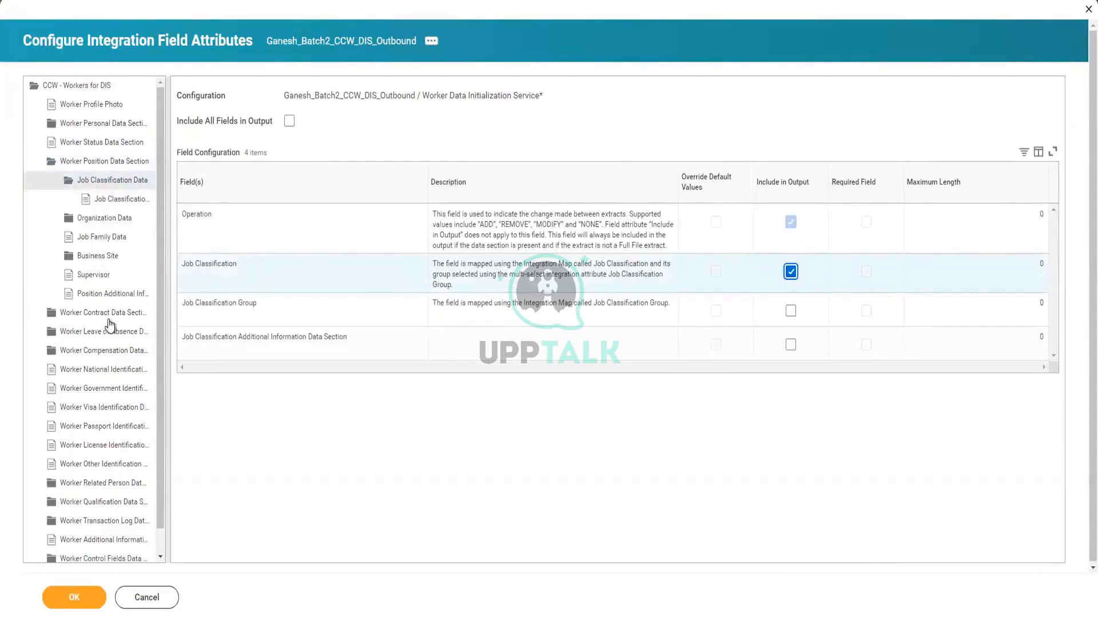
click(110, 355)
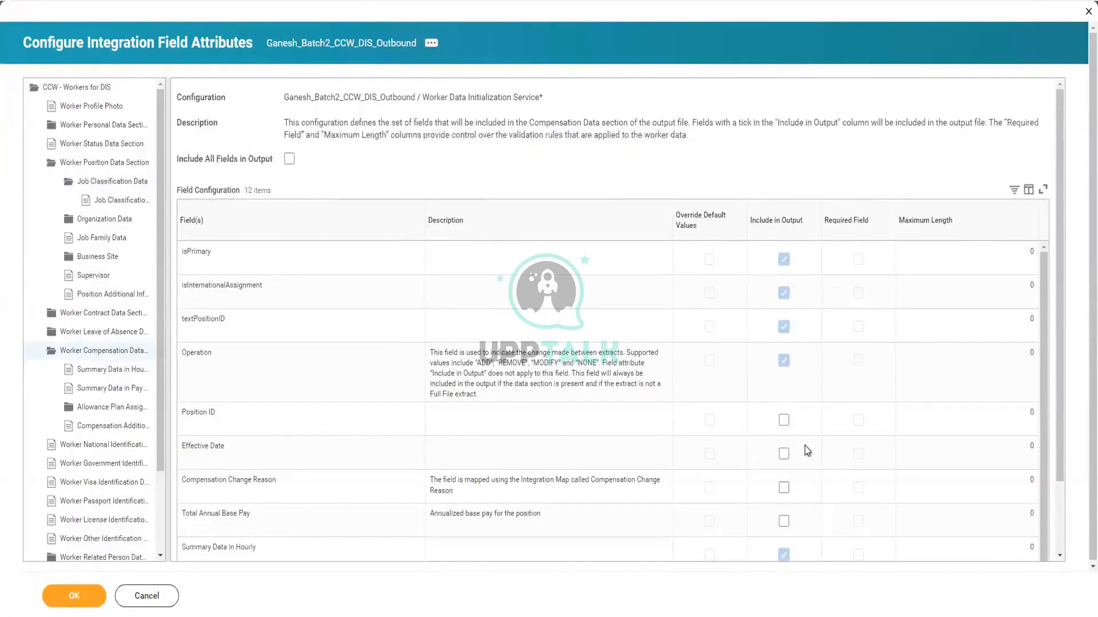
Include Effective Date and Total Annual Base Pay in Worker Compensation Data output, then confirm with OK
scroll(805, 445, down, 1)
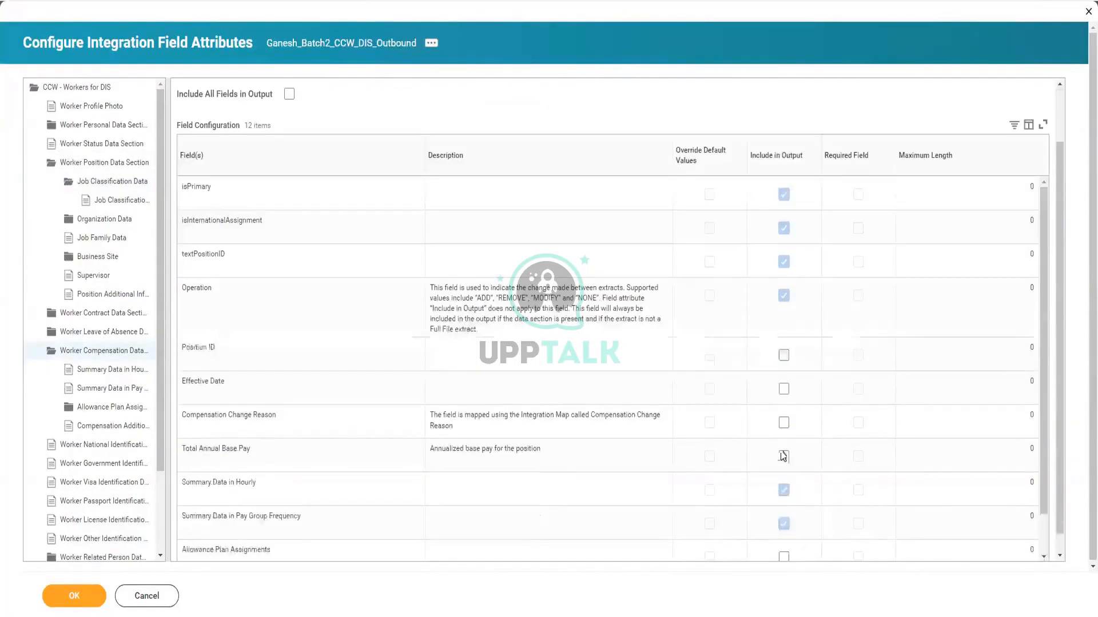
click(784, 390)
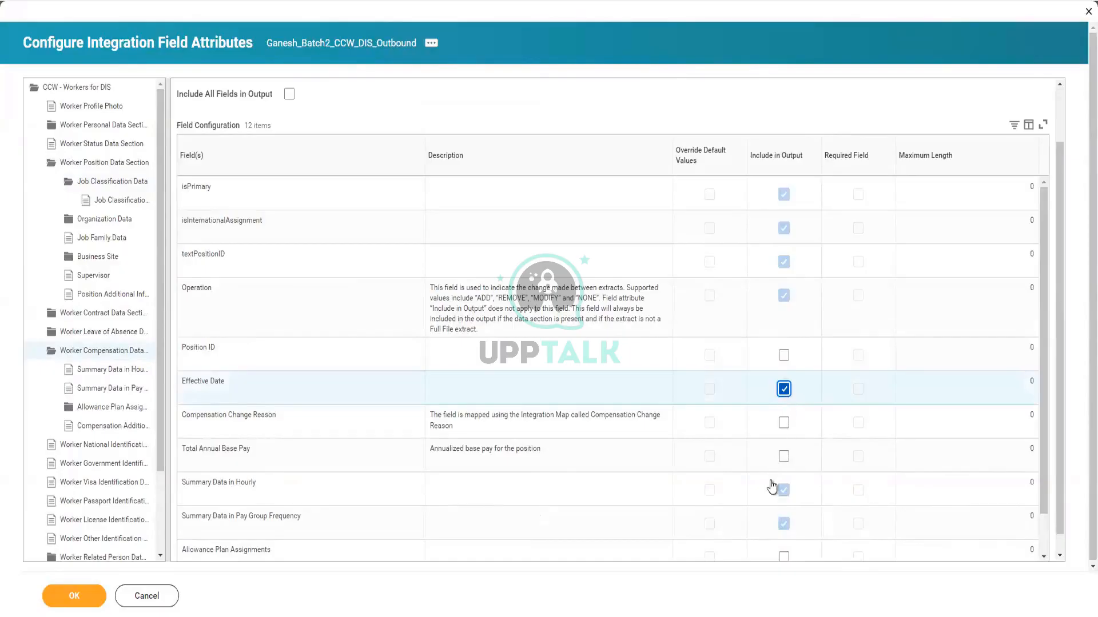
click(784, 456)
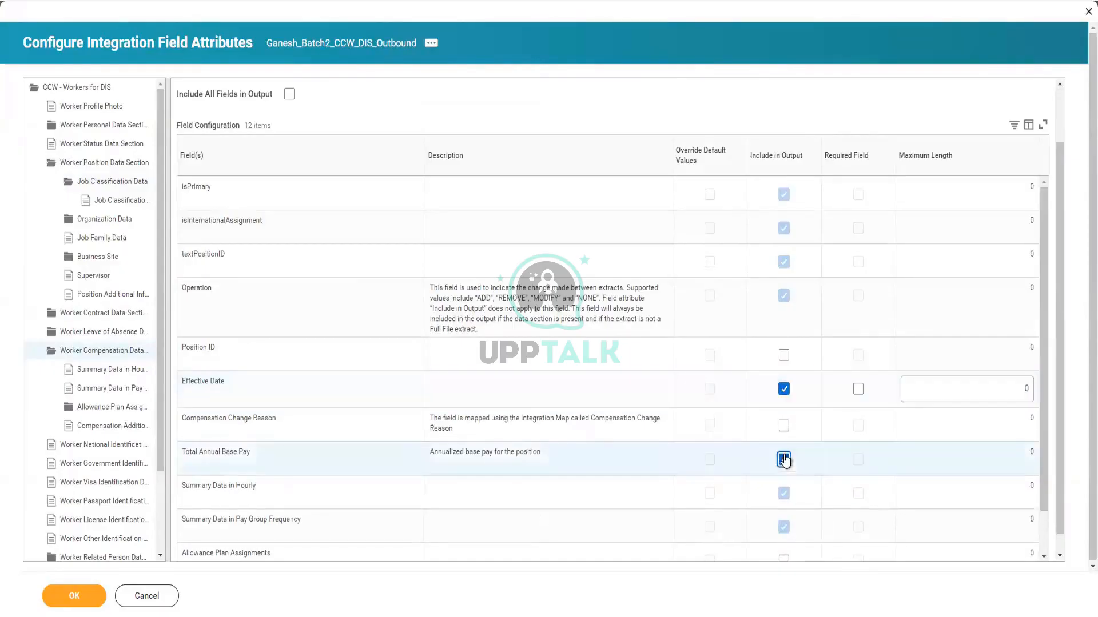
scroll(641, 352, down, 1)
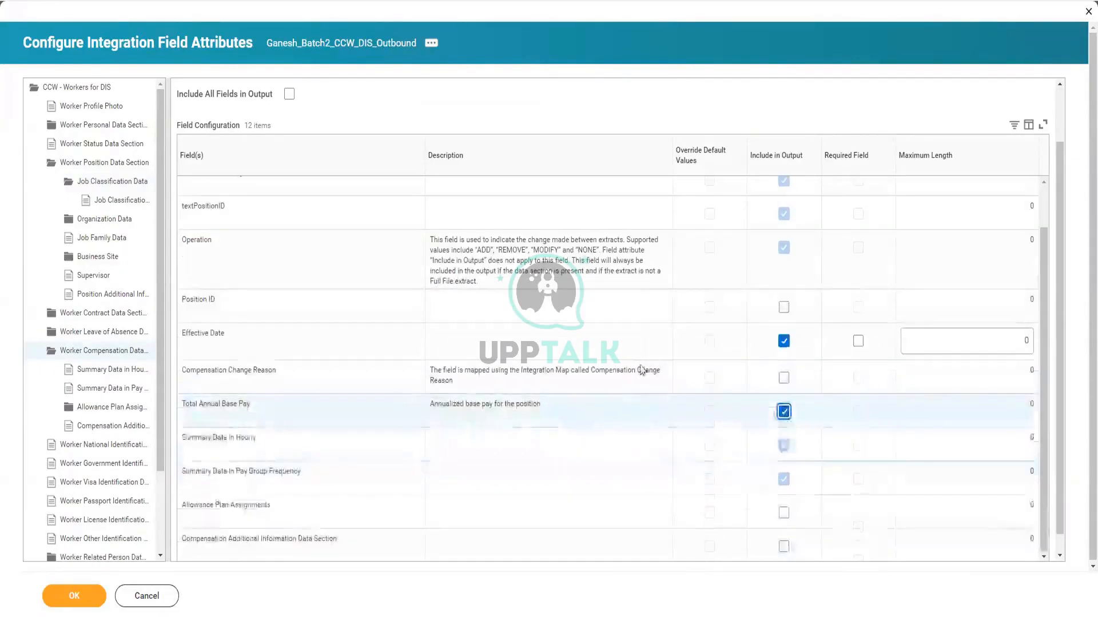
scroll(513, 421, down, 1)
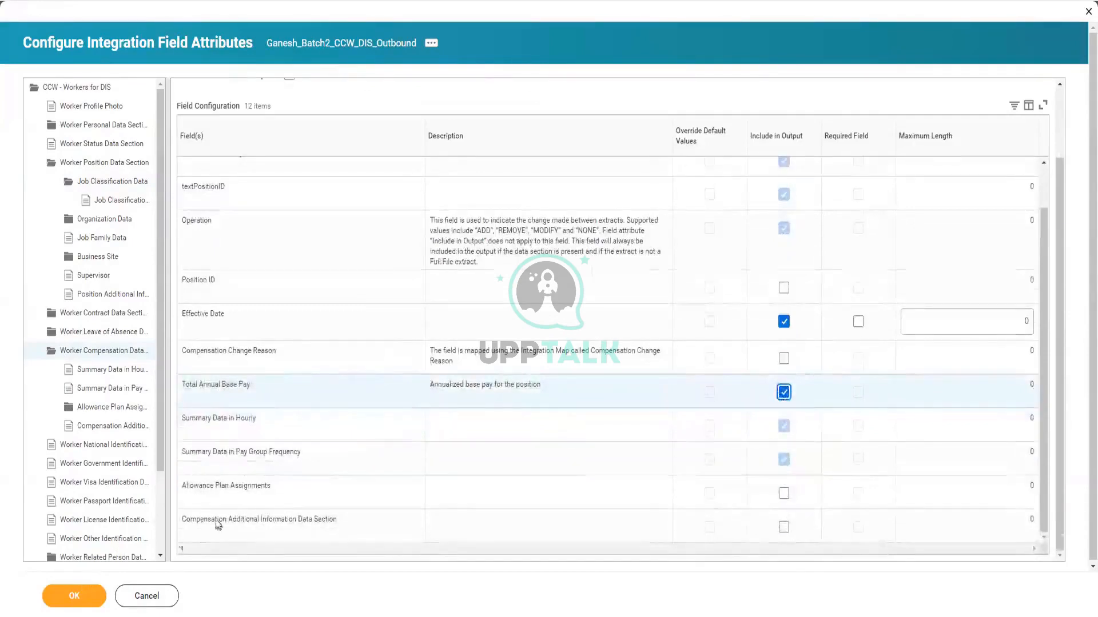
click(72, 597)
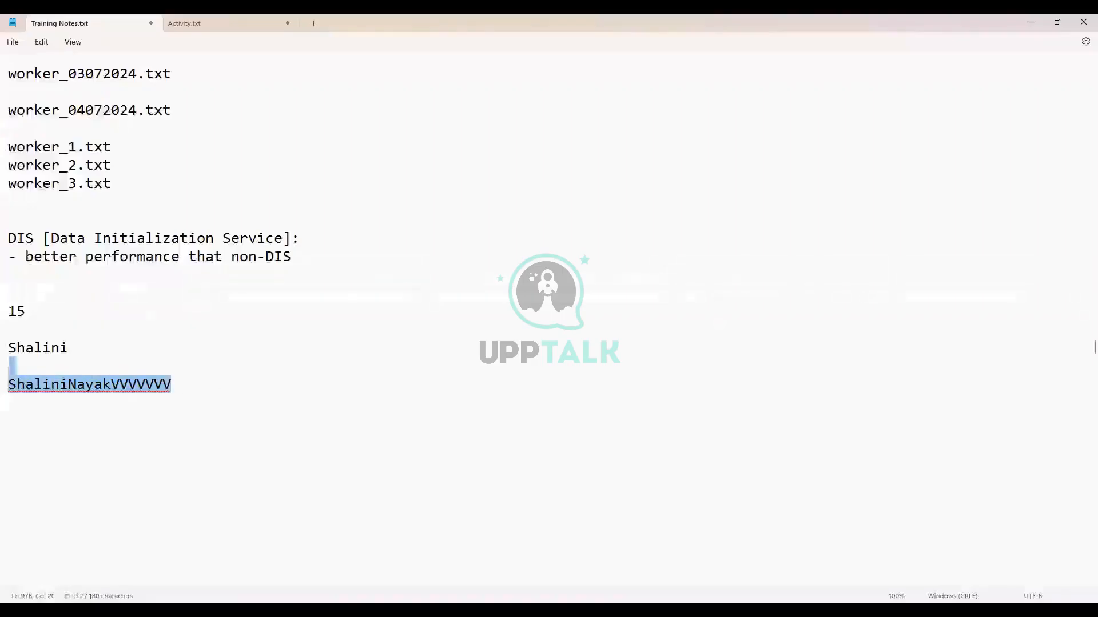
Replace the scratch lines with '- CCW is web service oriented data extraction whereas DIS is job framework oriented where data is extracted from report fields.'
drag(11, 348, 15, 292)
key(BackSpace)
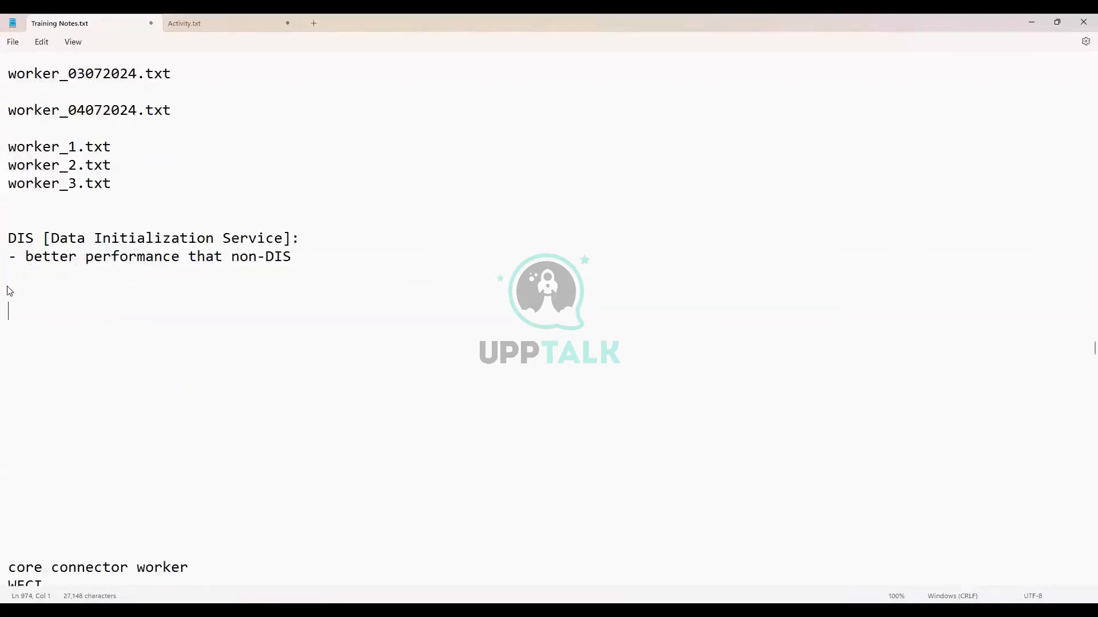
key(Return)
text(- CCW is web service )
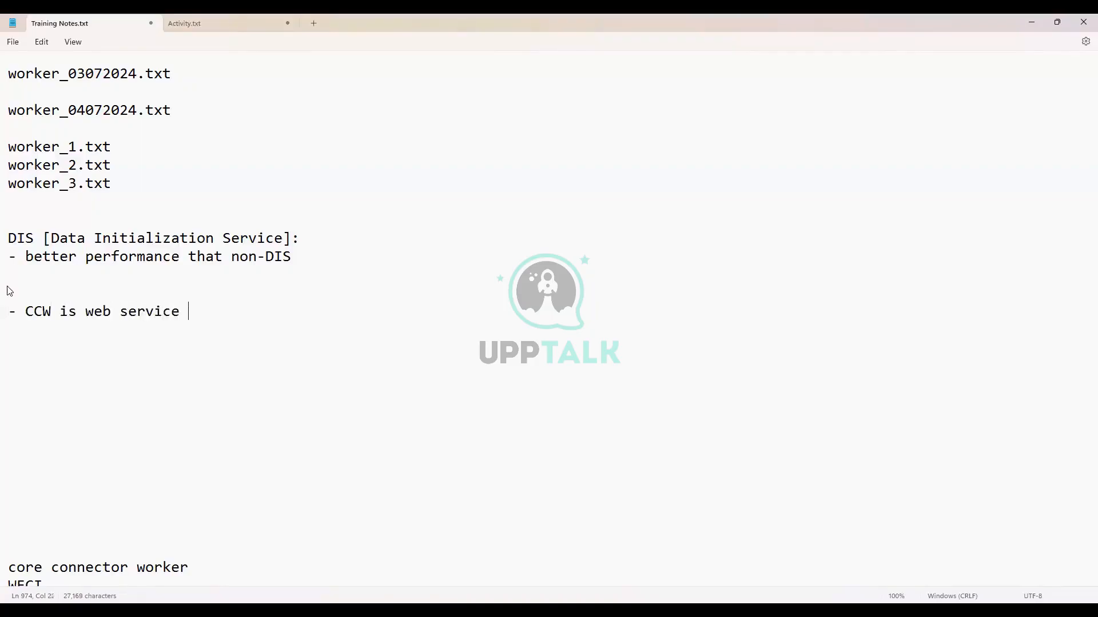
text(oriented data ex)
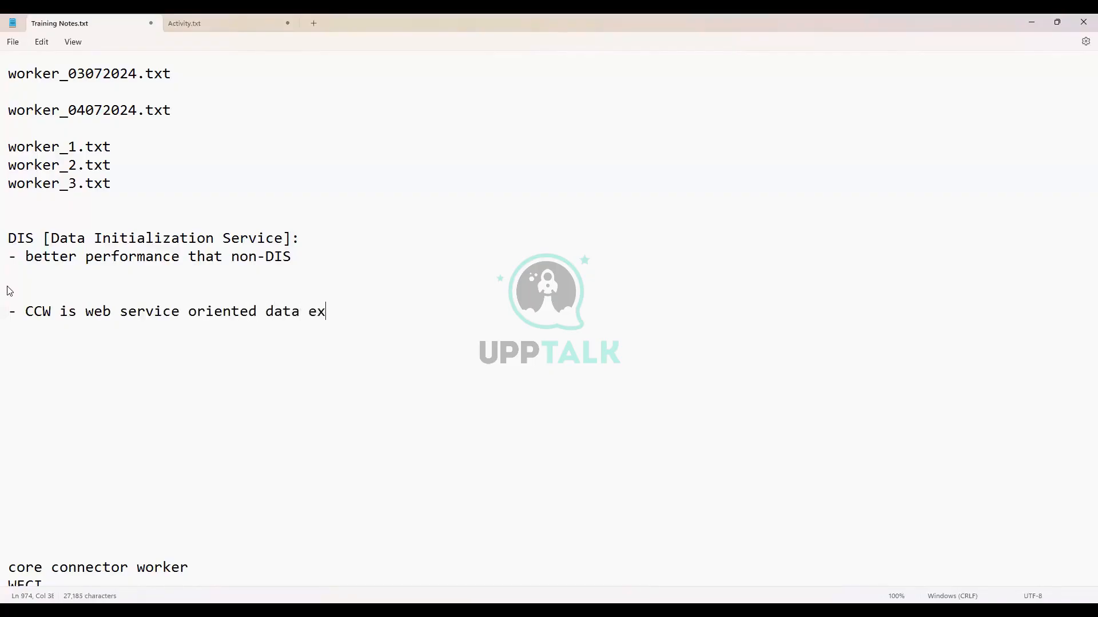
text(traction whereas )
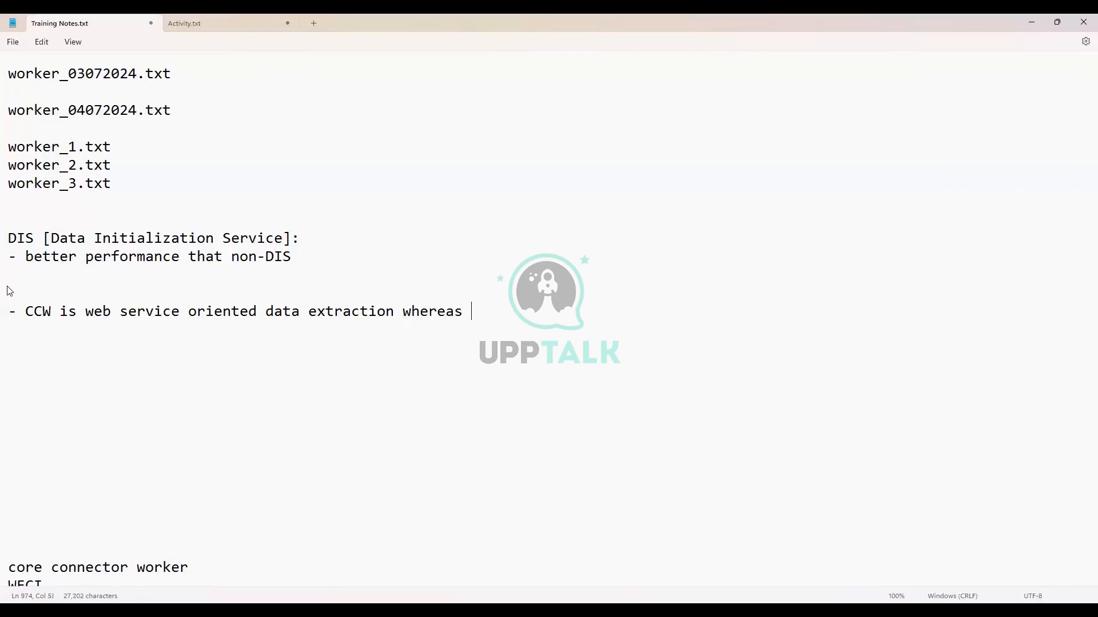
text(DIS is job fr)
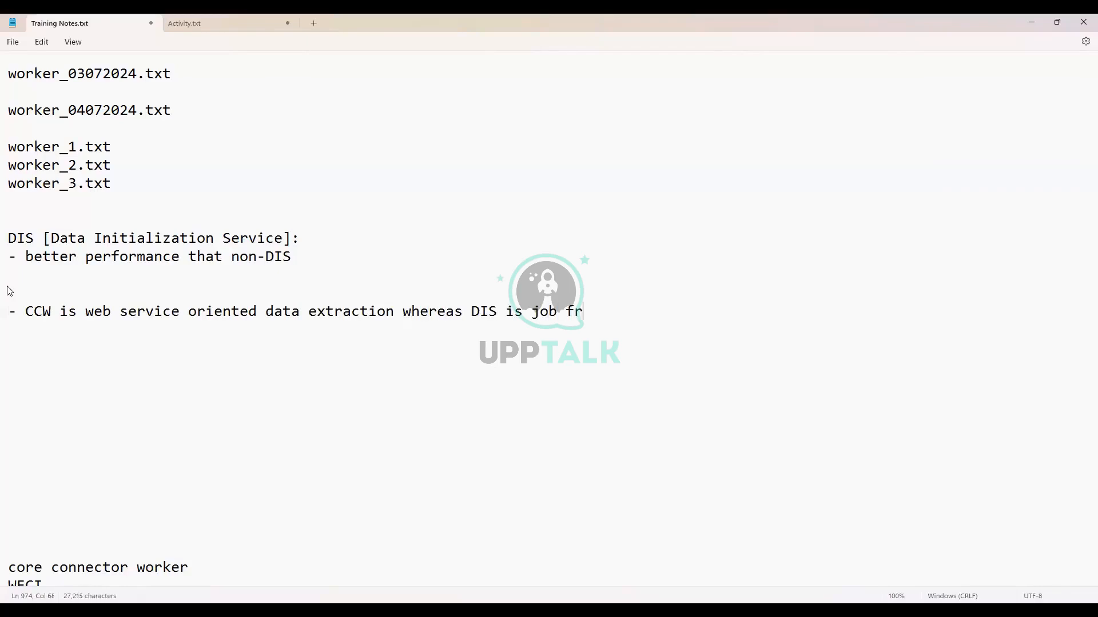
text(amework orie)
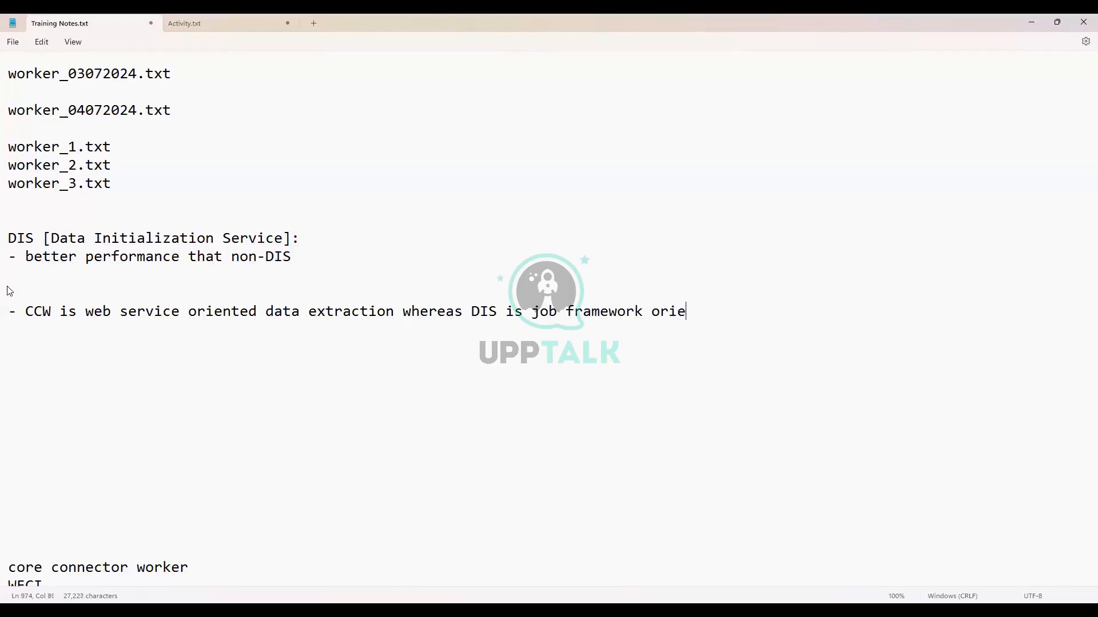
text(nted where data is)
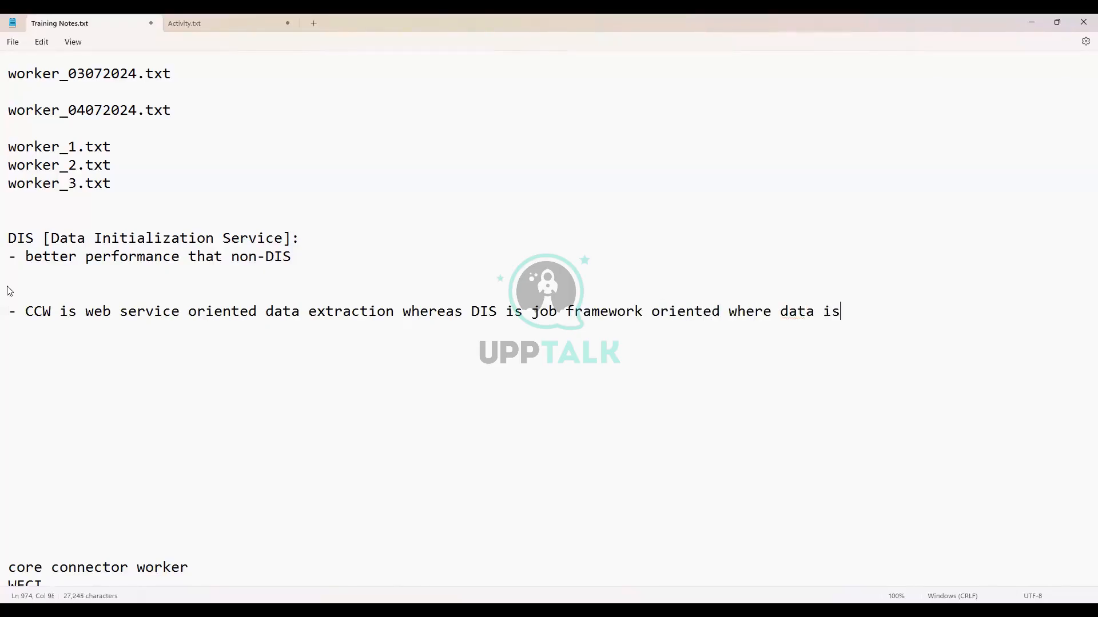
text( extracted from report)
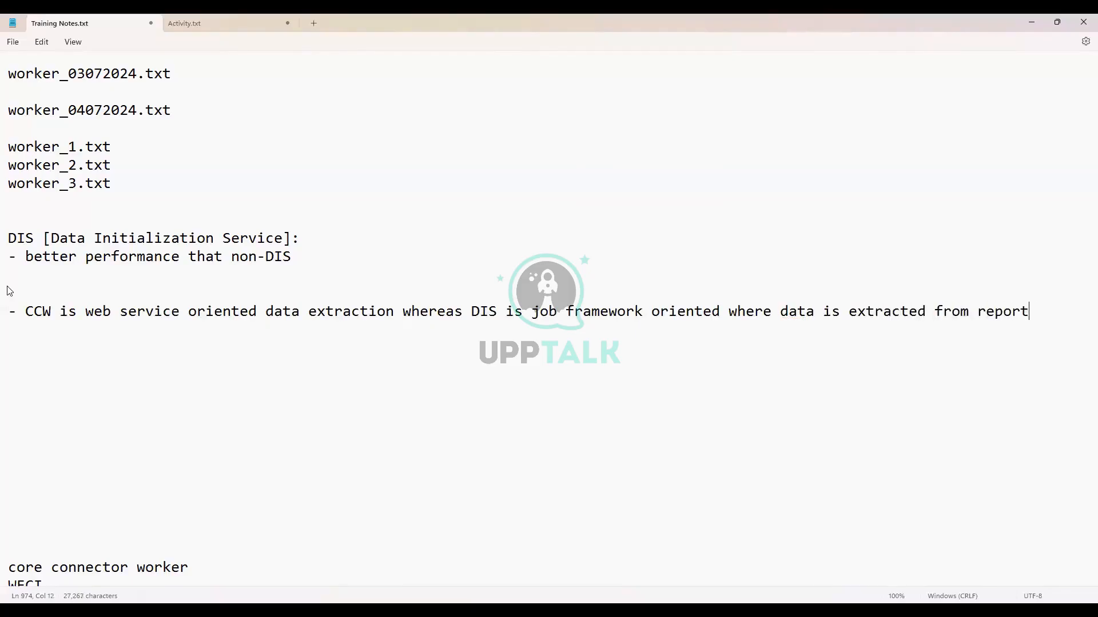
text( fields.)
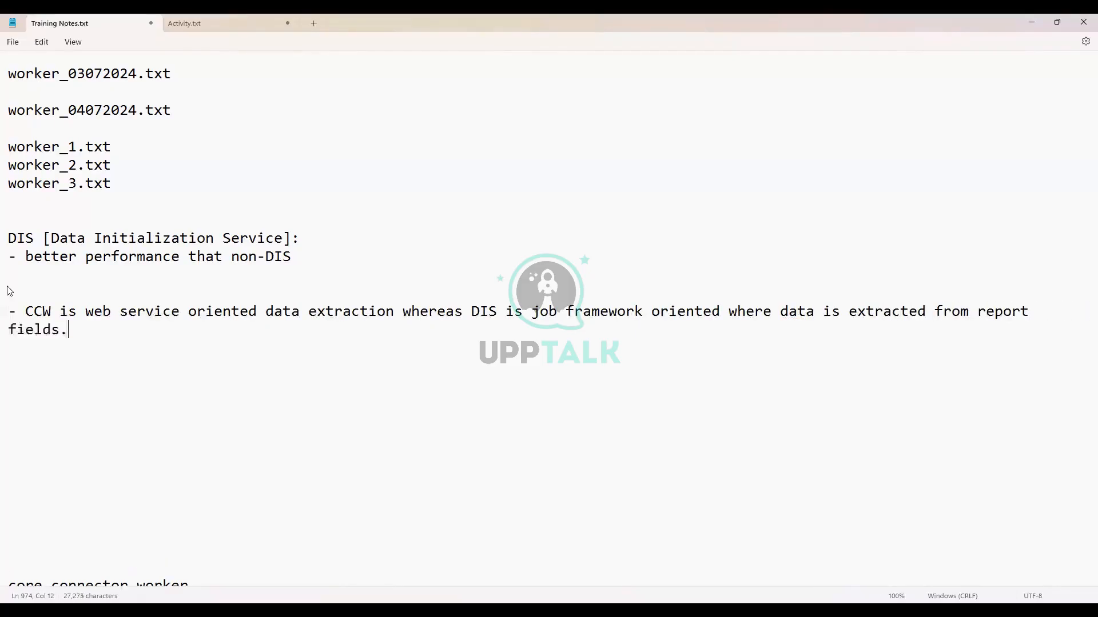
key(Return)
Add the bullet: in CCW enable data sections then select fields; in DIS select fields from its folder structure
text(- In CC)
text(W)
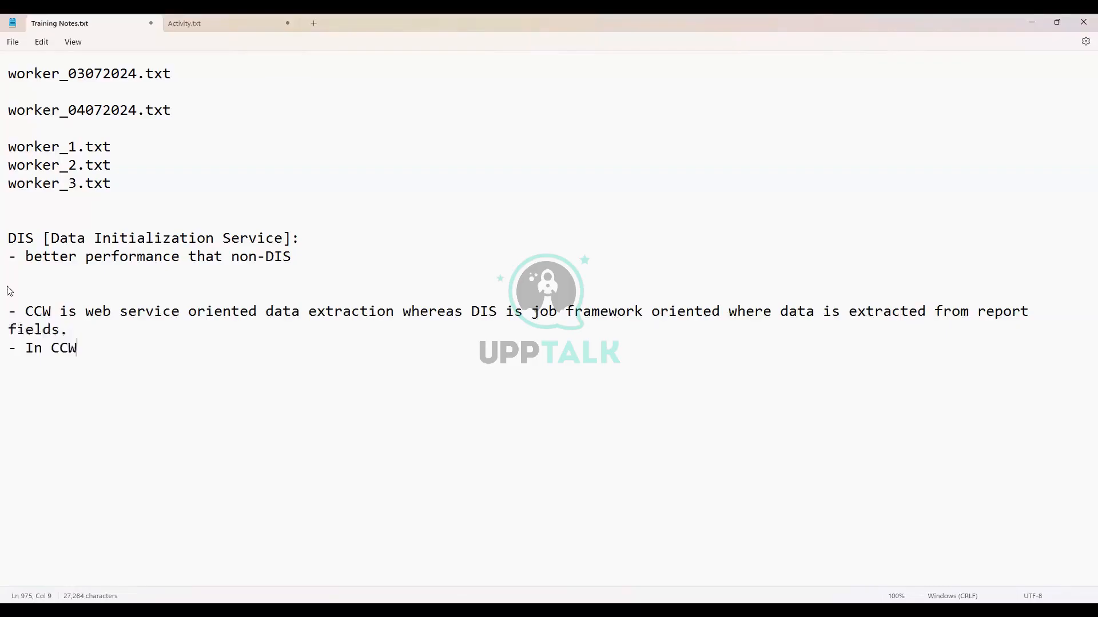
text(, enable data sec)
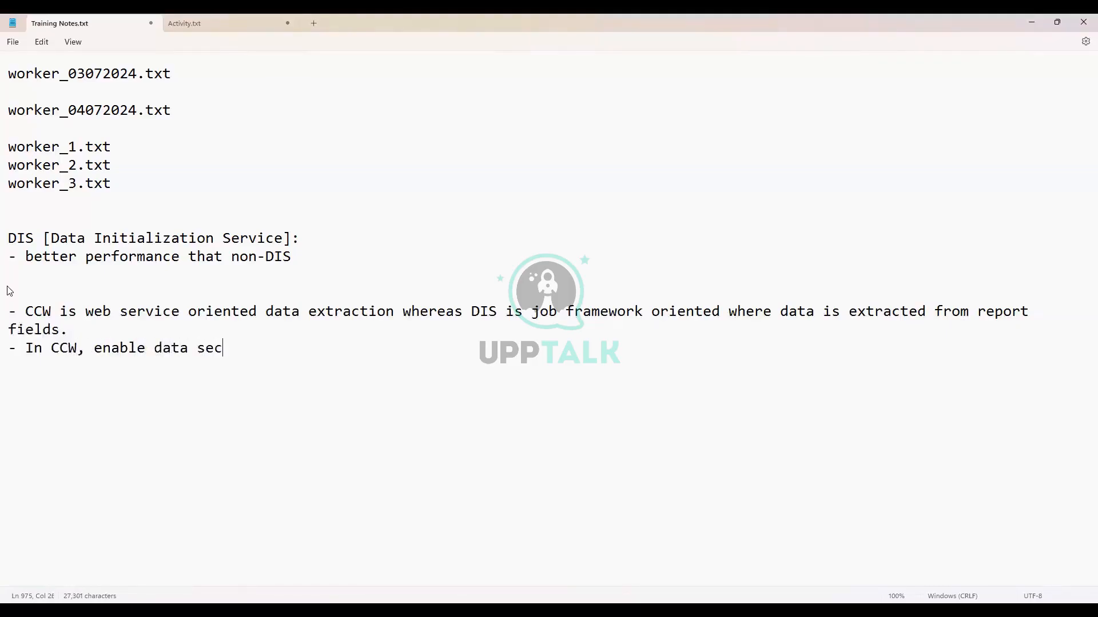
text(tion in integrati)
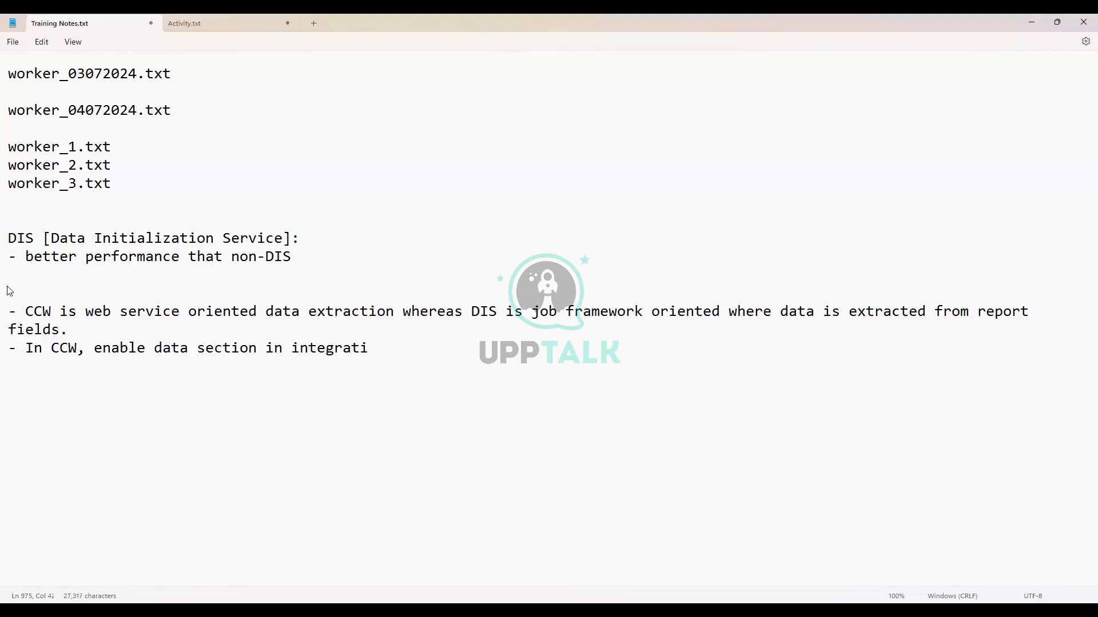
text(on services then sel)
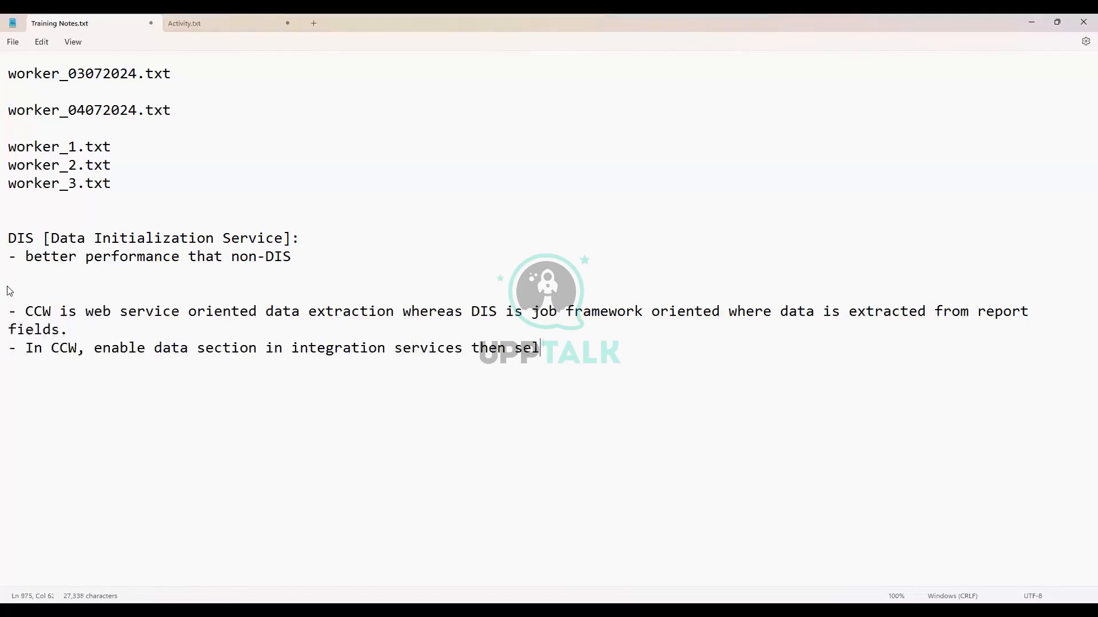
text(ect fields whereas )
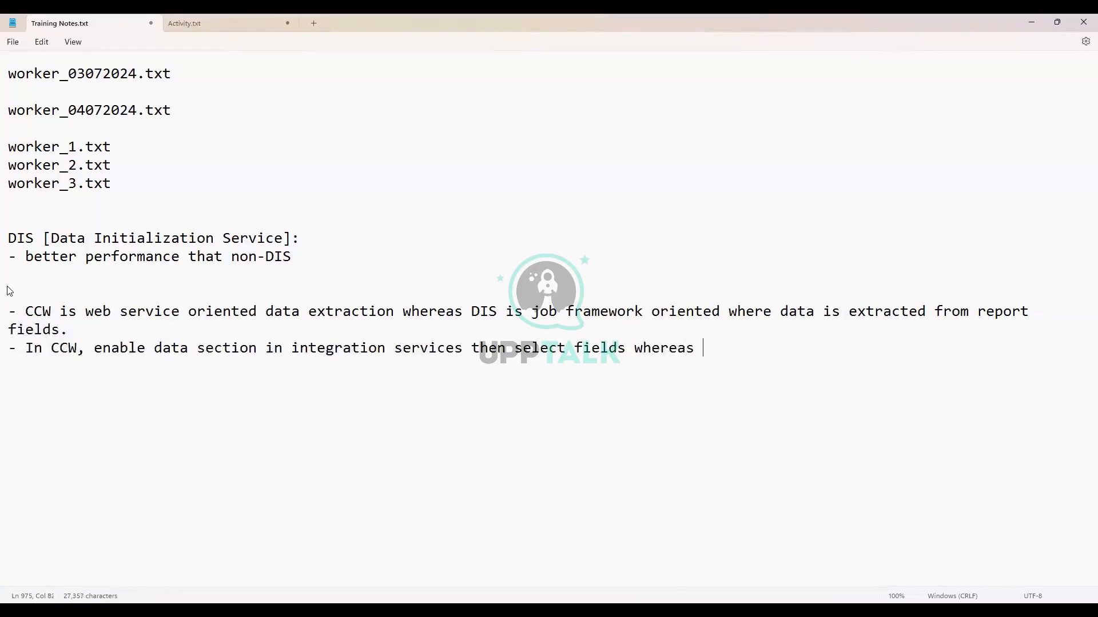
text(in D)
key(BackSpace)
text(DIS, enable Data)
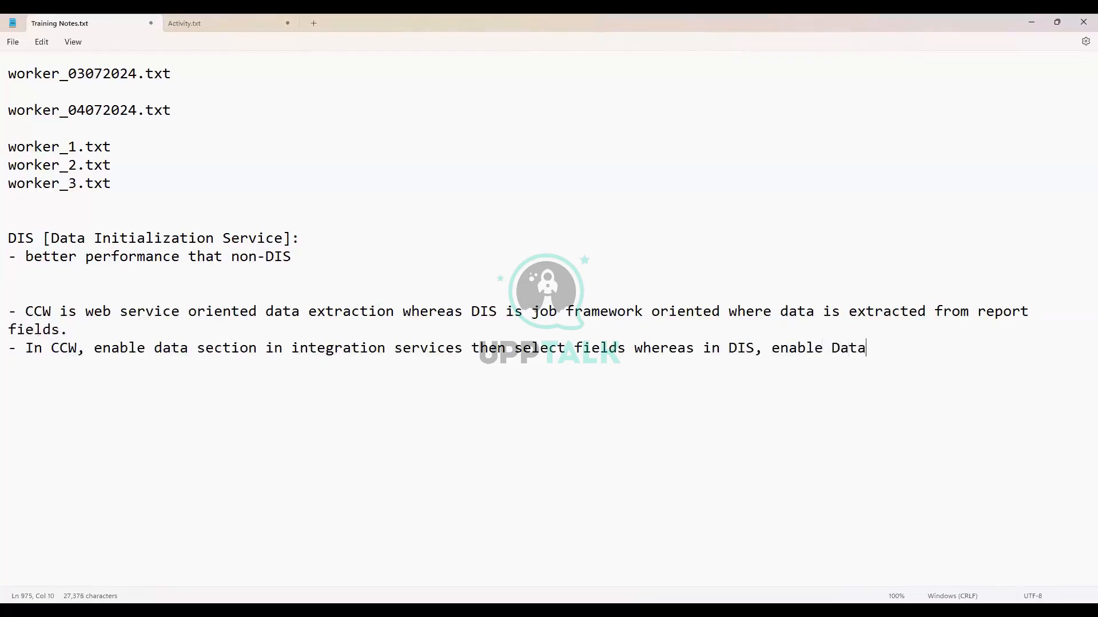
text( Initialization)
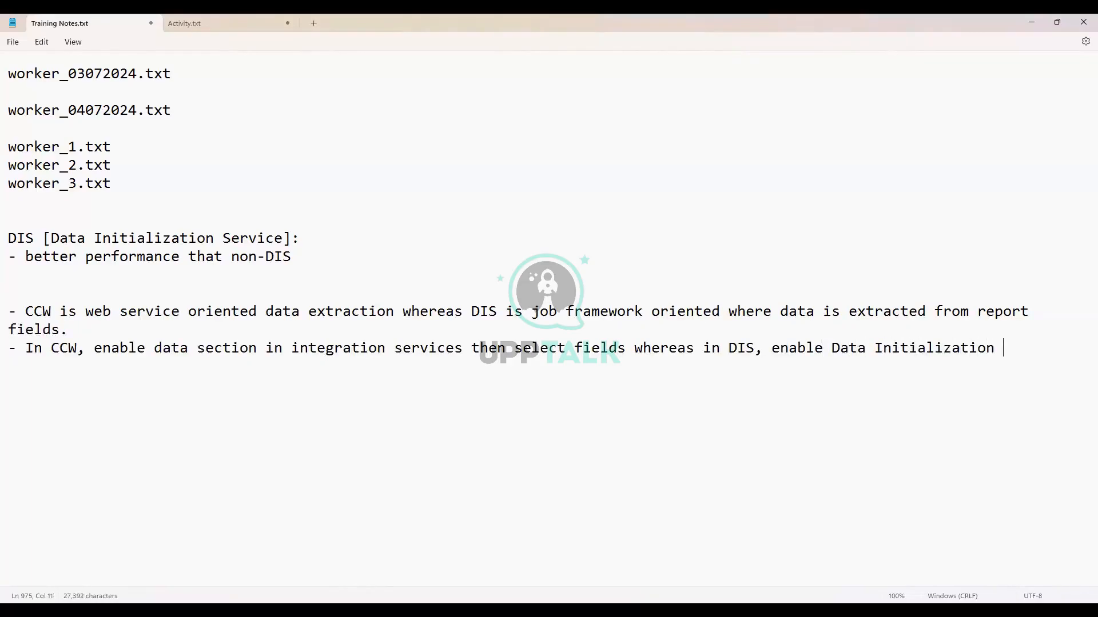
text( service and then select fields)
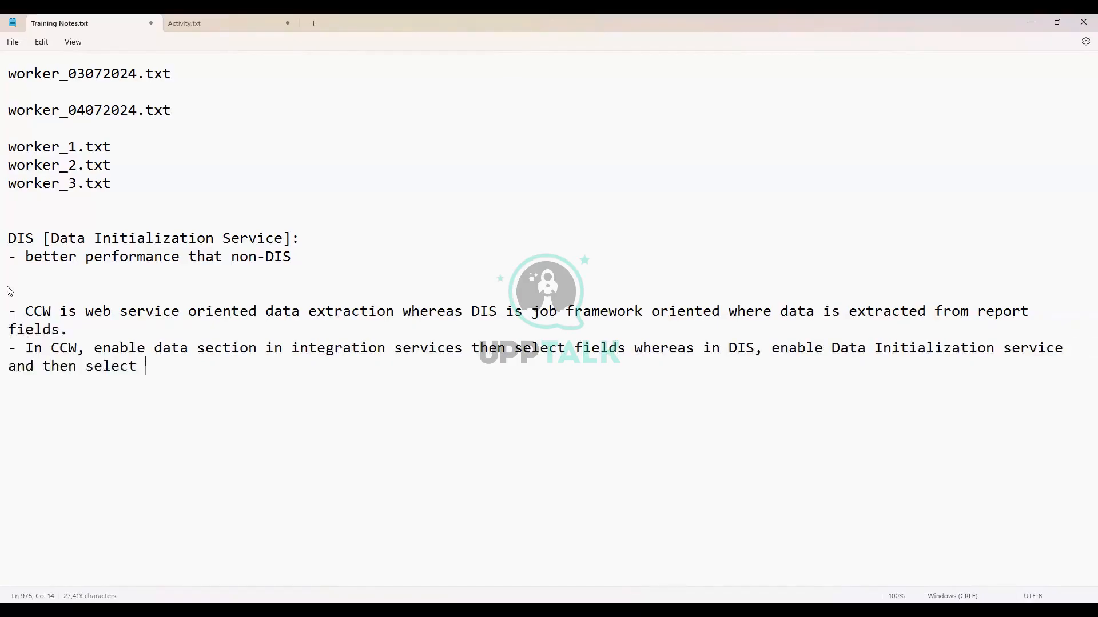
text( from)
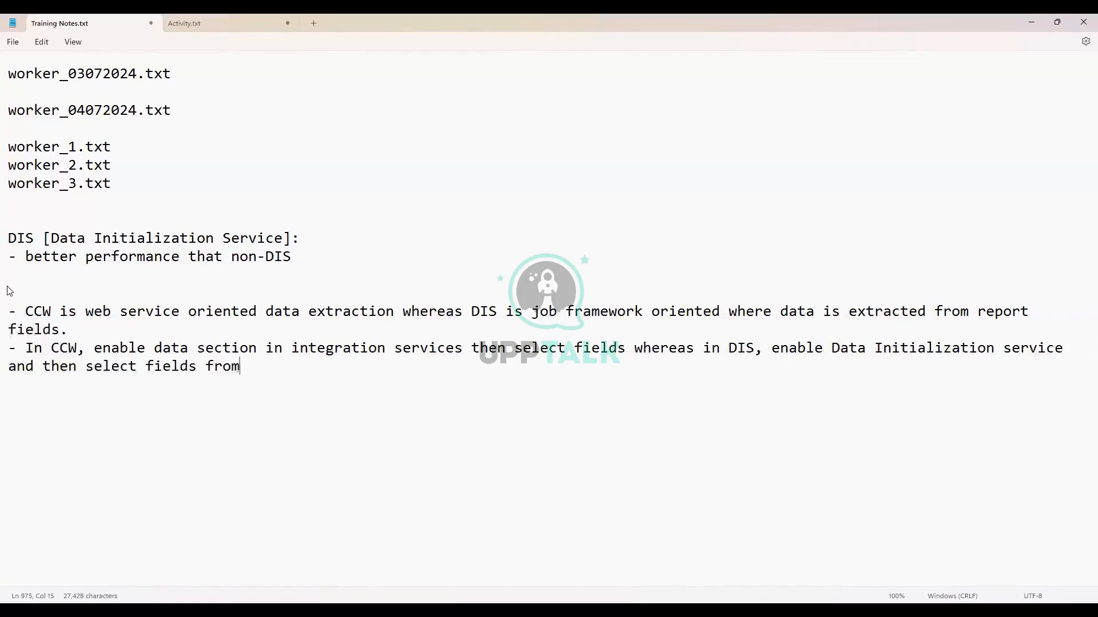
text( DIS folder struc)
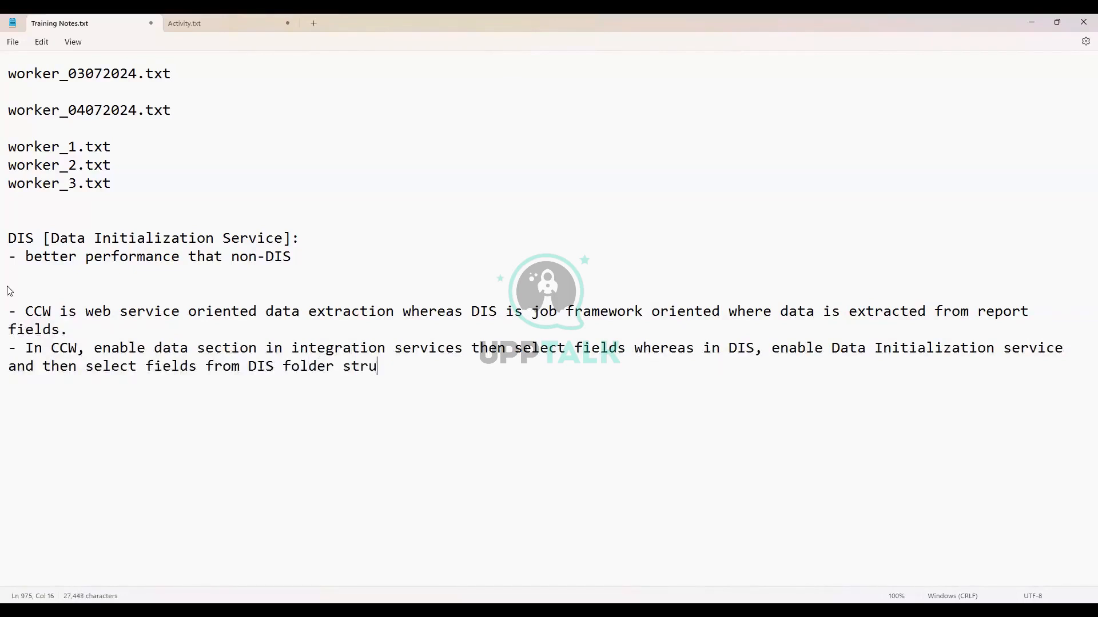
text(ture)
key(BackSpace)
key(BackSpace)
key(BackSpace)
key(BackSpace)
key(BackSpace)
text(cture)
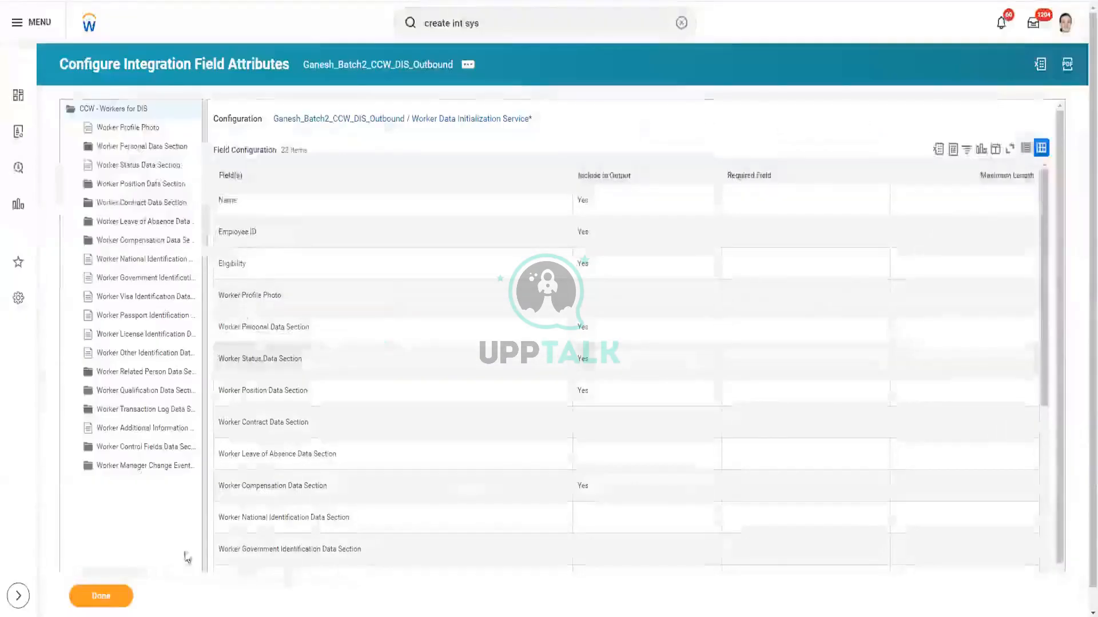
Show the Integration System actions from the integration's related-actions menu
scroll(86, 452, down, 1)
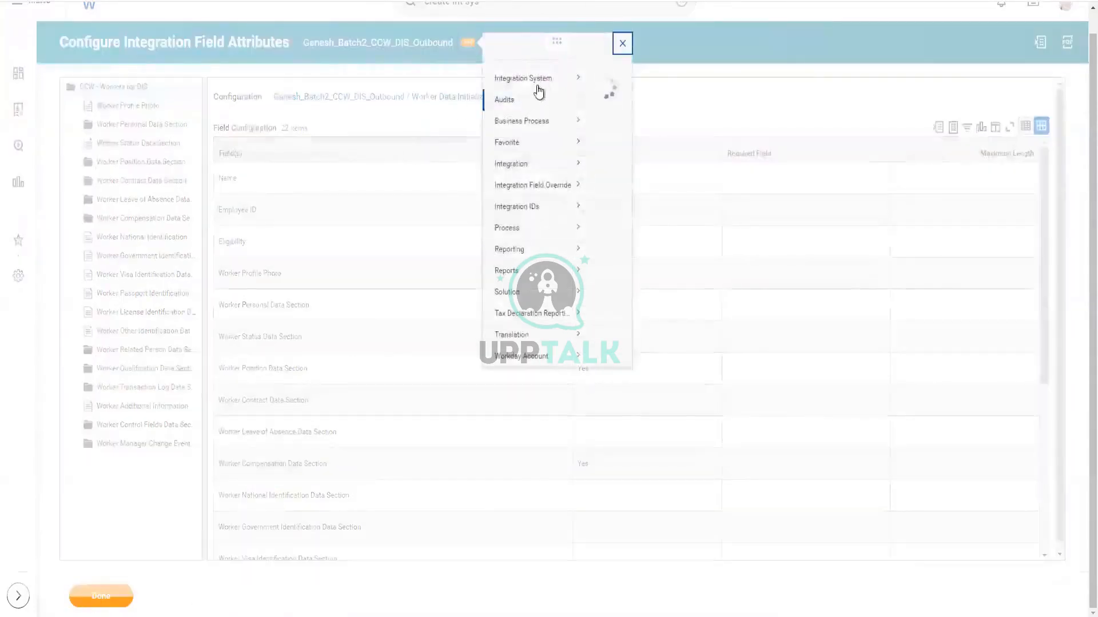
mouse_move(535, 92)
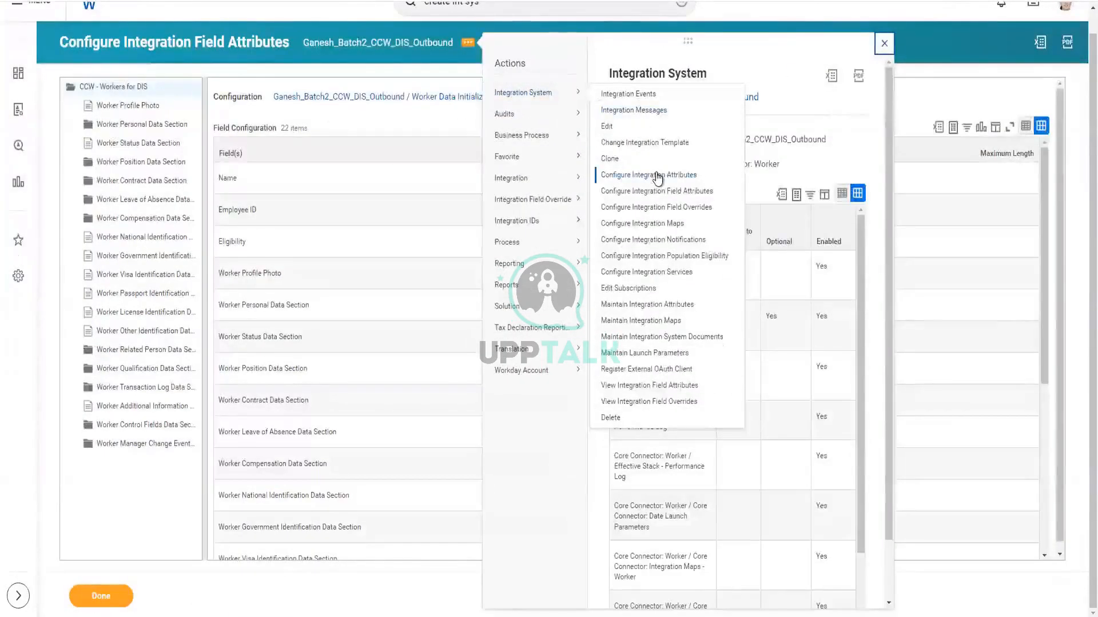
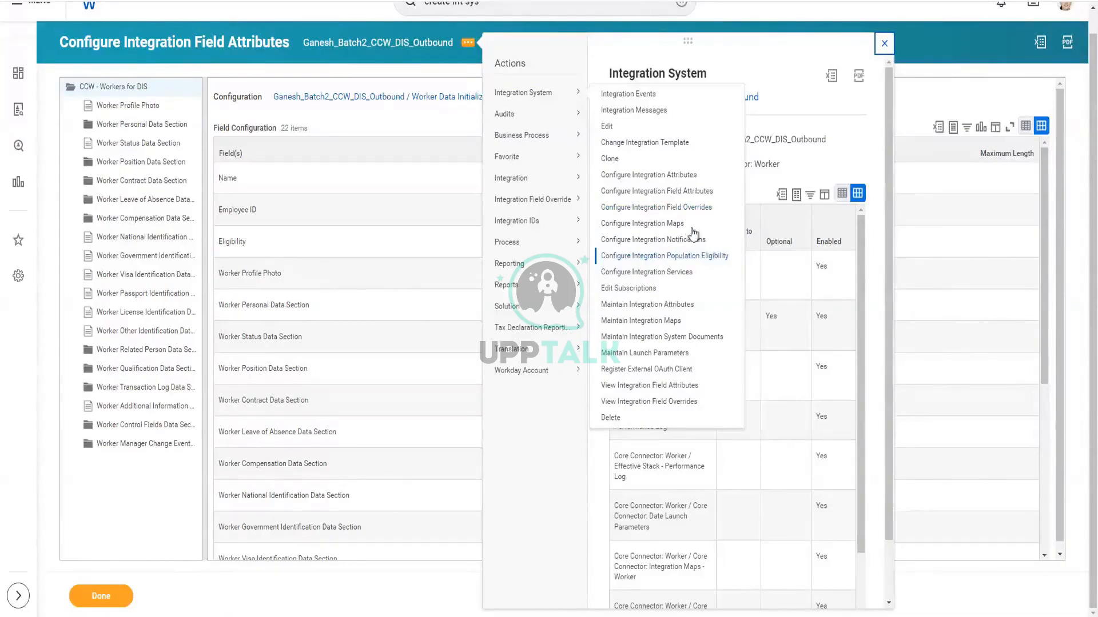
Open the DIS outbound's Integration Field Overrides and submit with the Eligibility override empty
click(677, 210)
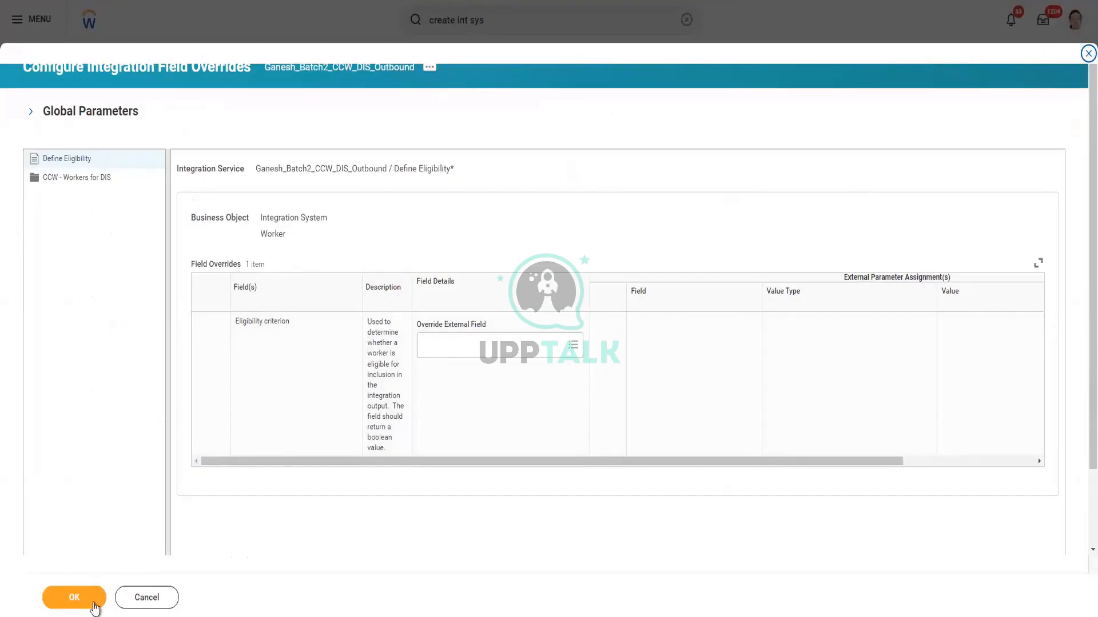
click(80, 598)
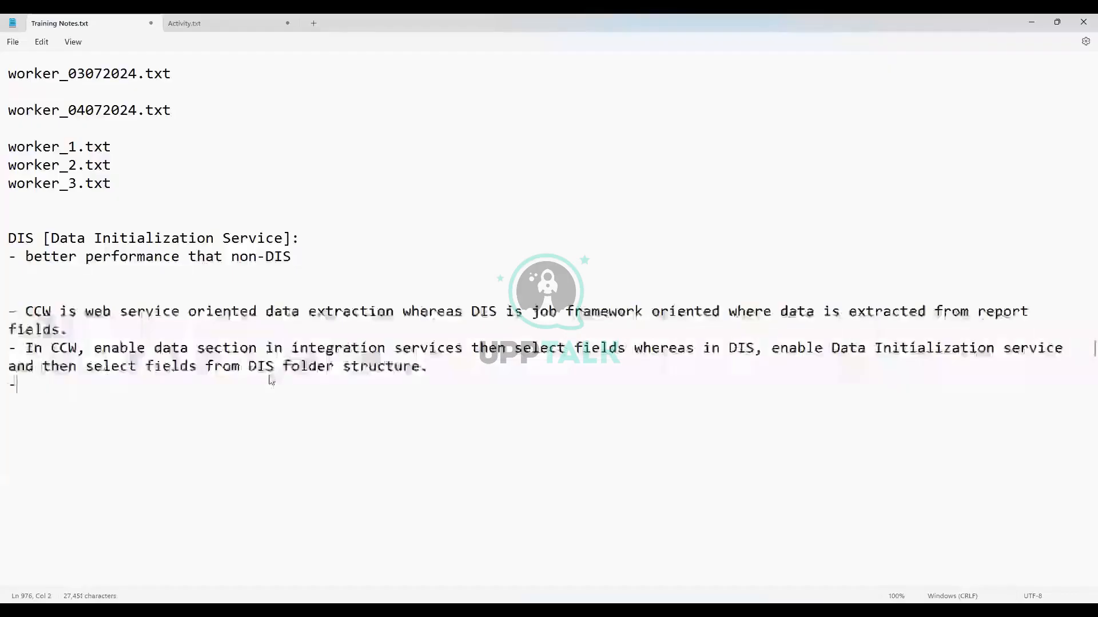
Type the new bullet's first part: 'CCW configure population eligibility in FOS whereas'
text(CCCW)
key(BackSpace)
key(BackSpace)
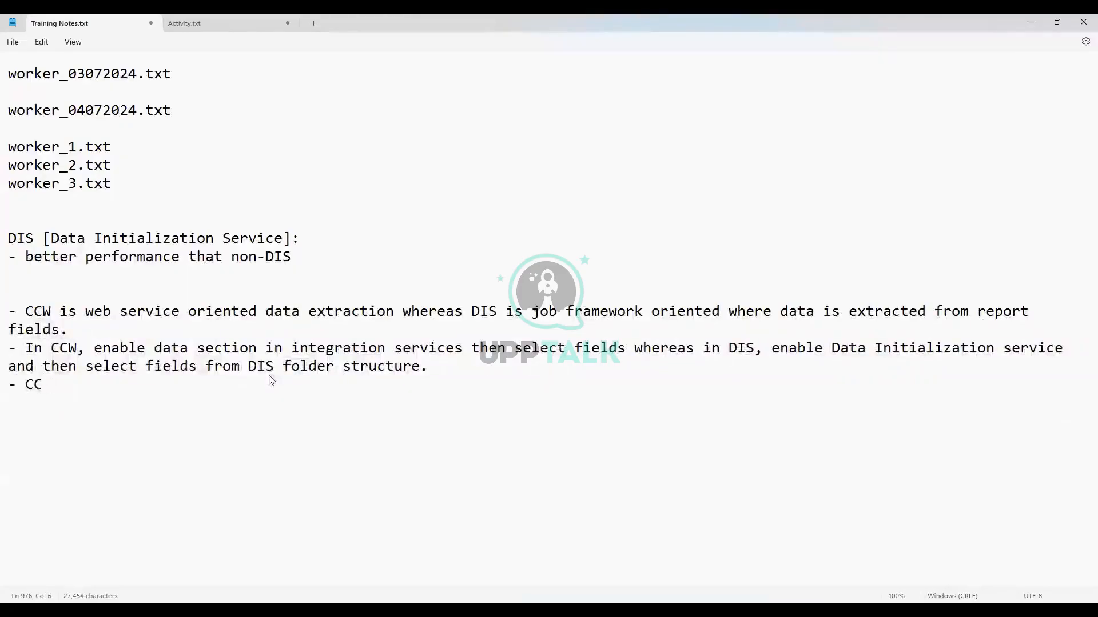
text(W,)
text(configure )
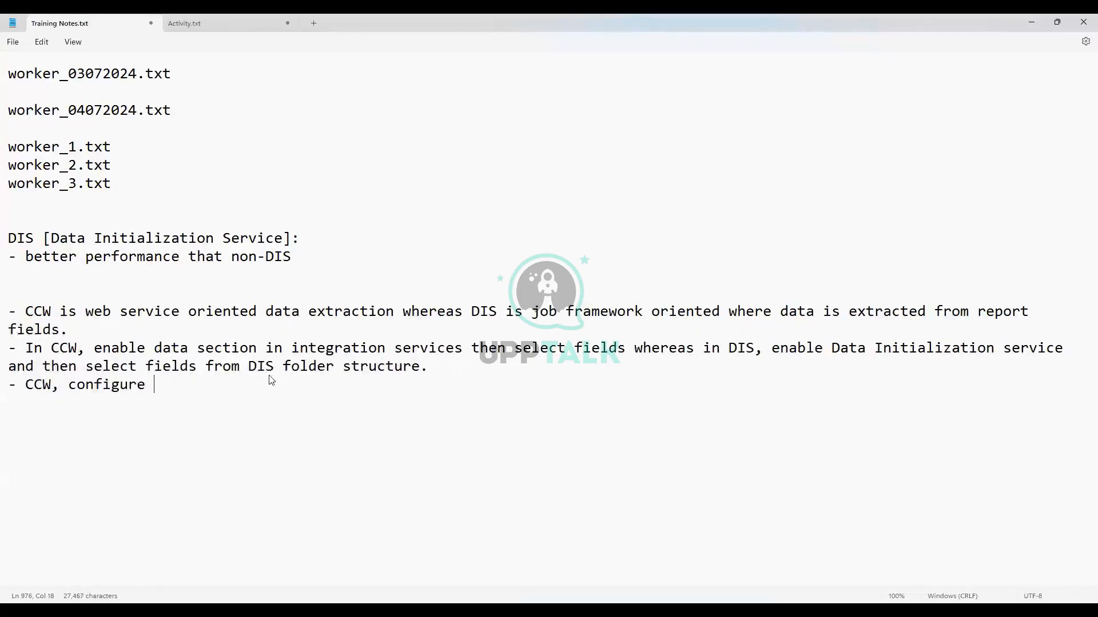
text(population )
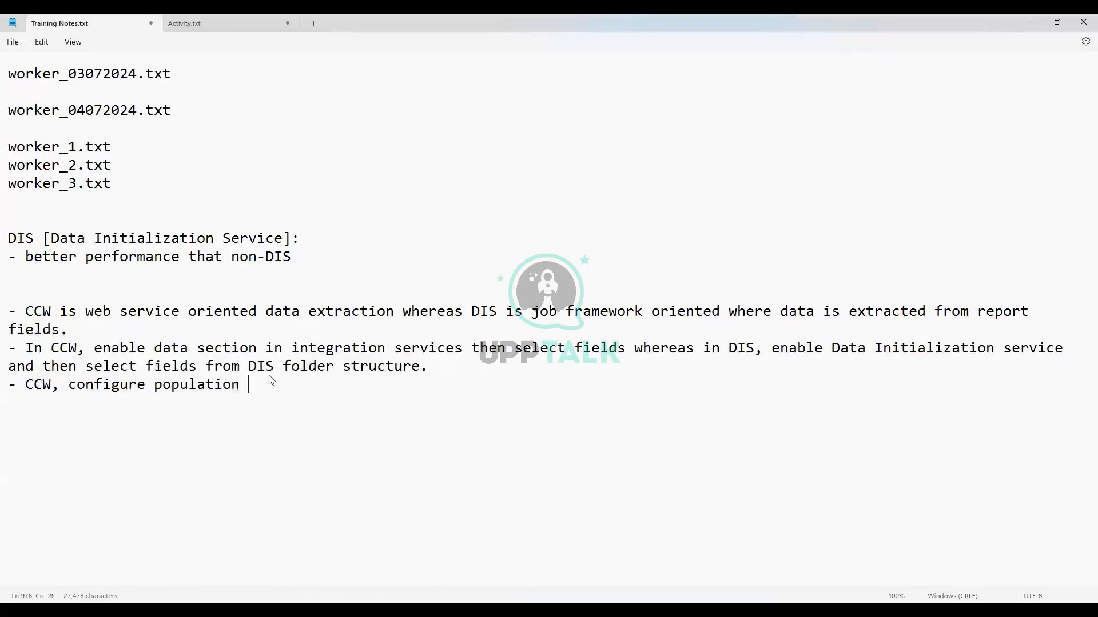
text(ee)
key(BackSpace)
text(ligibility in FOS wherea)
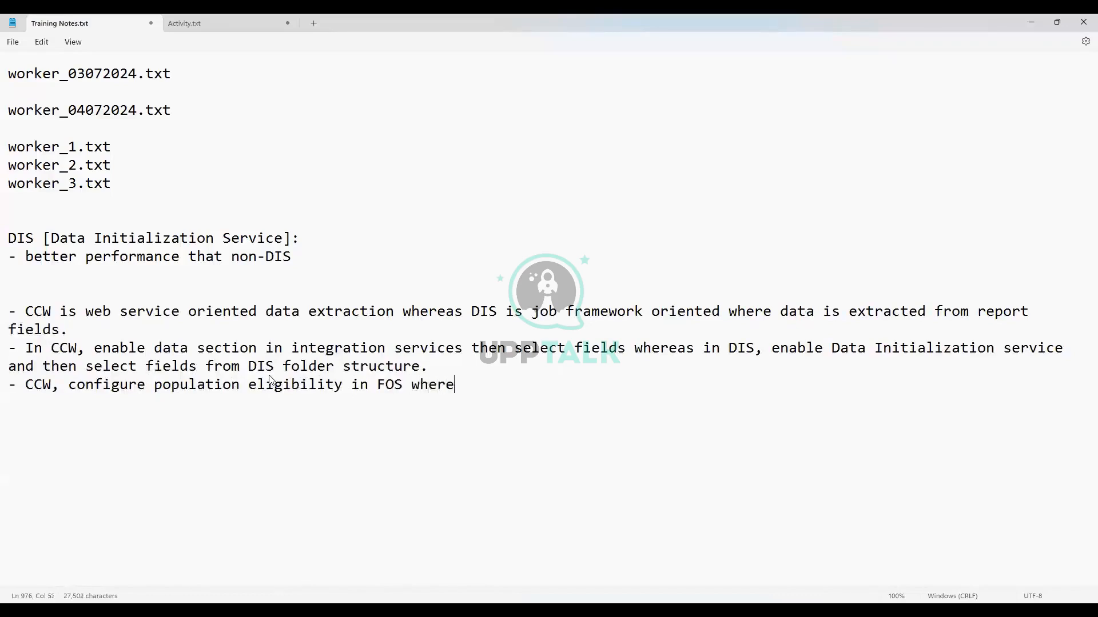
key(BackSpace)
text(s IN)
key(BackSpace)
key(BackSpace)
key(BackSpace)
Finish the bullet: 'in DIS, eligibility will be configured in "Configure Integration Population Eligibility'
text(in DIS, ele)
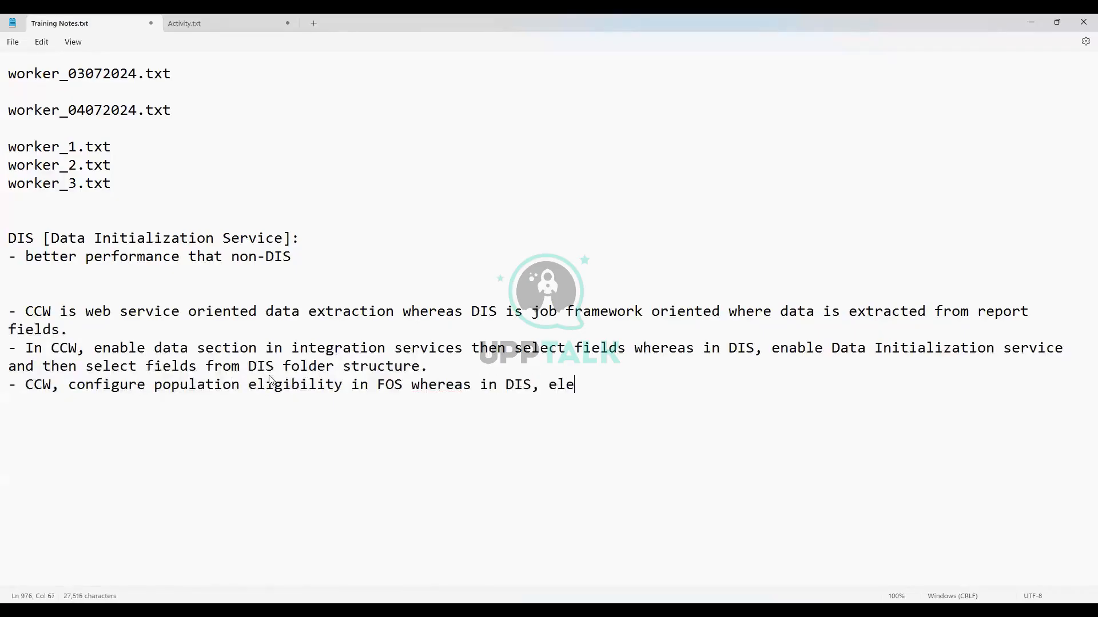
key(BackSpace)
text(igibility)
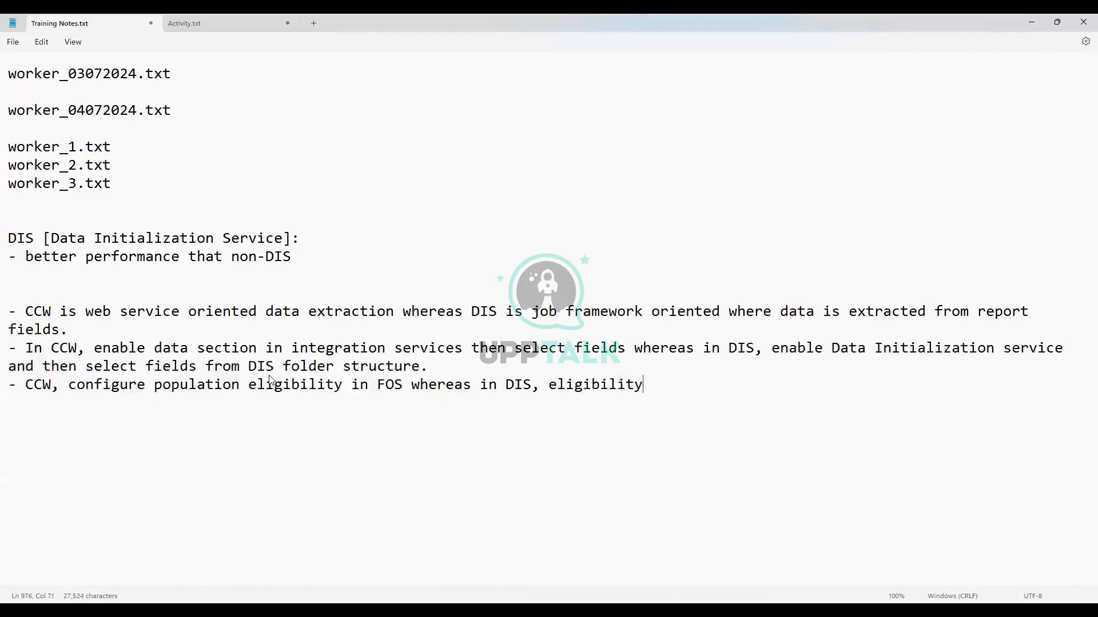
text( will be configured in )
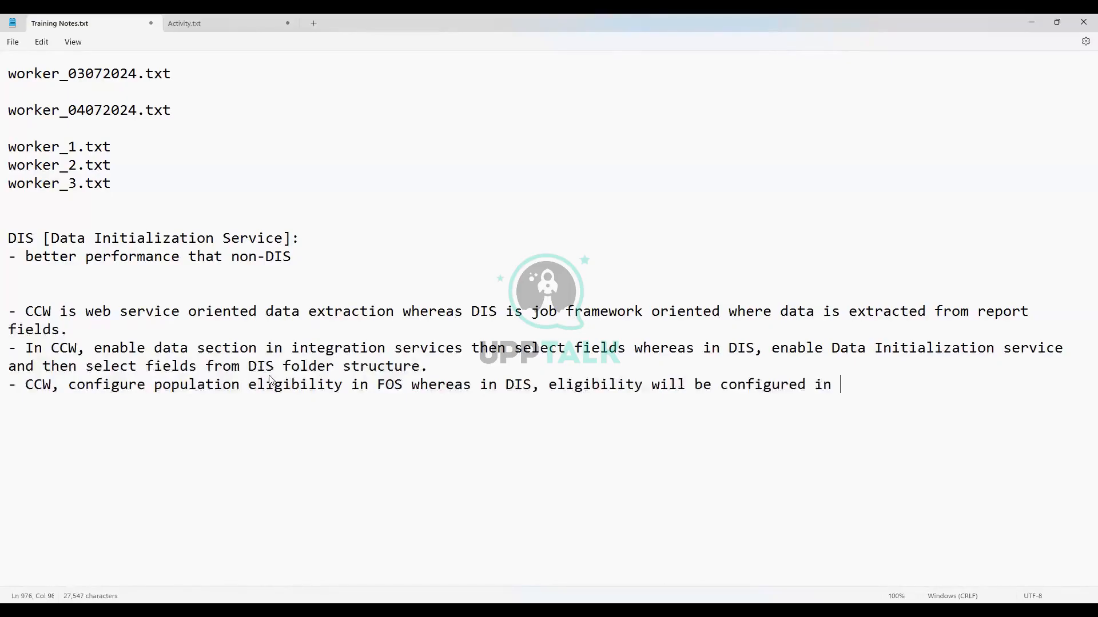
text("Configure Integra)
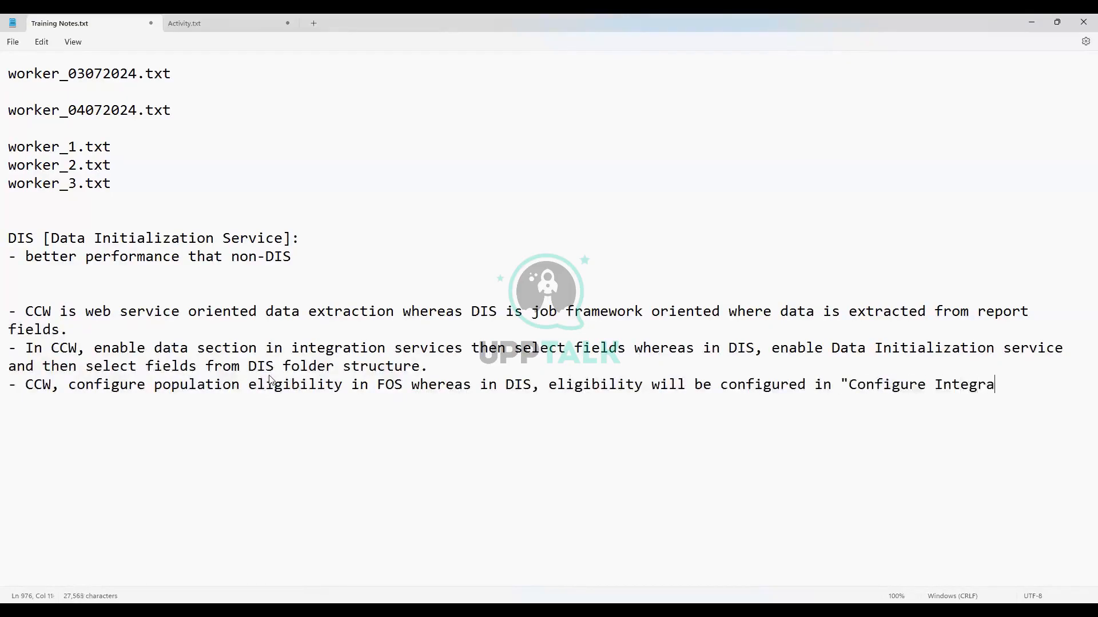
text(tion Population El)
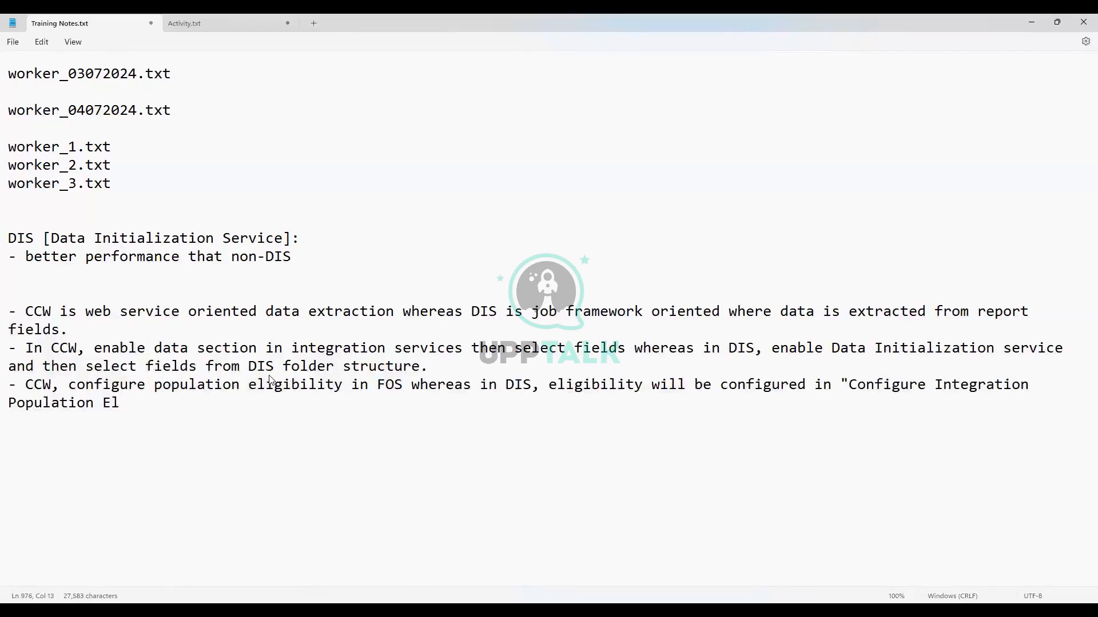
text(igibility)
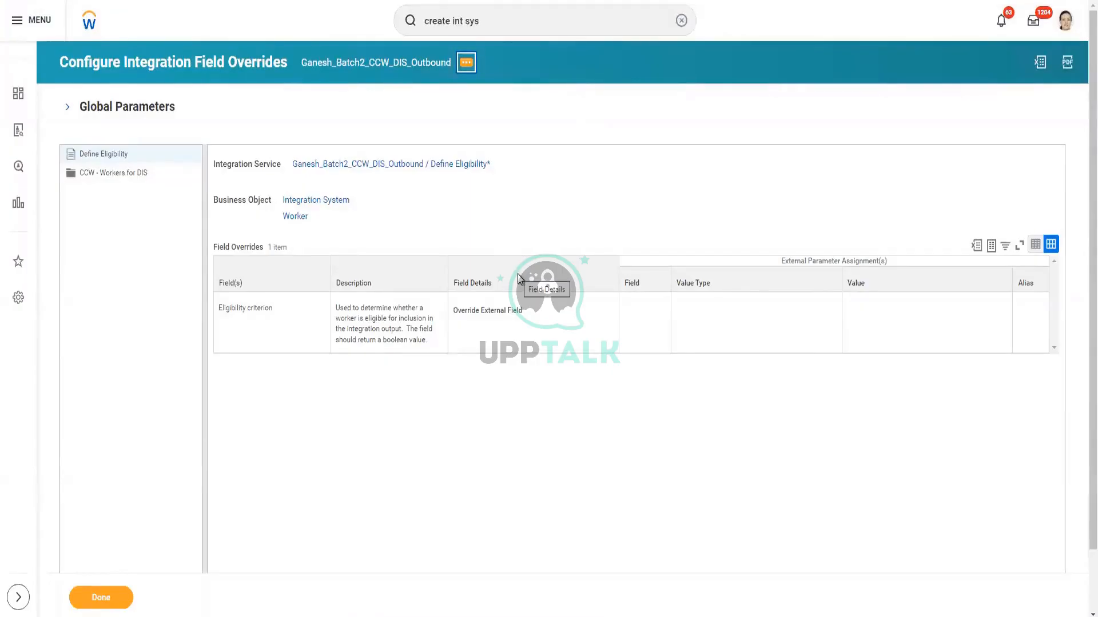
Submit the DIS outbound's Configure Integration Population Eligibility with Is True as filter external field
click(465, 62)
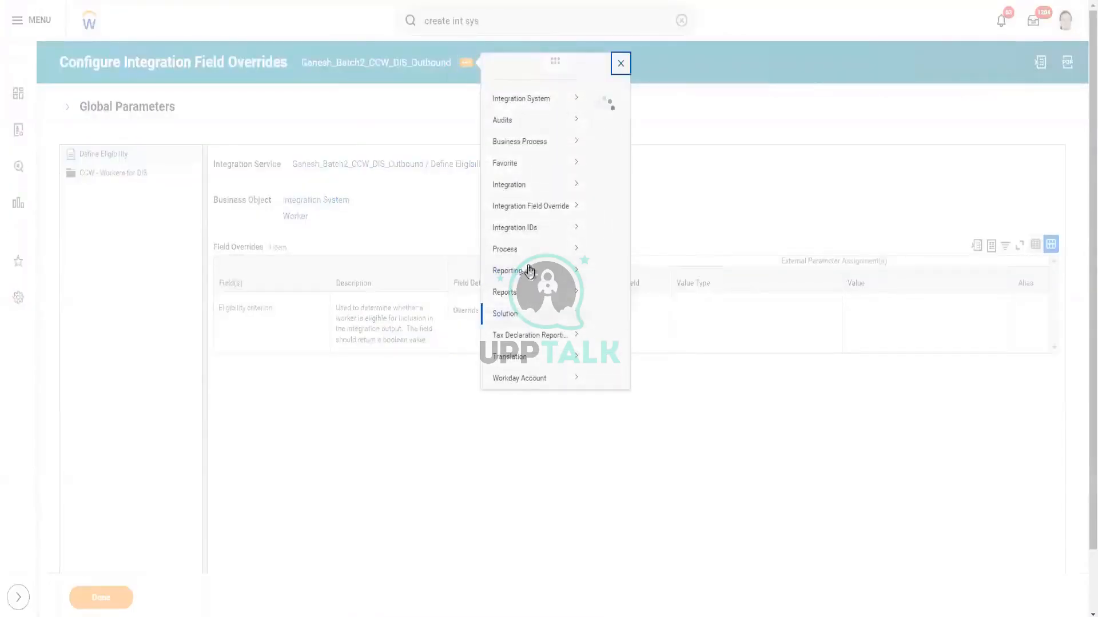
mouse_move(531, 120)
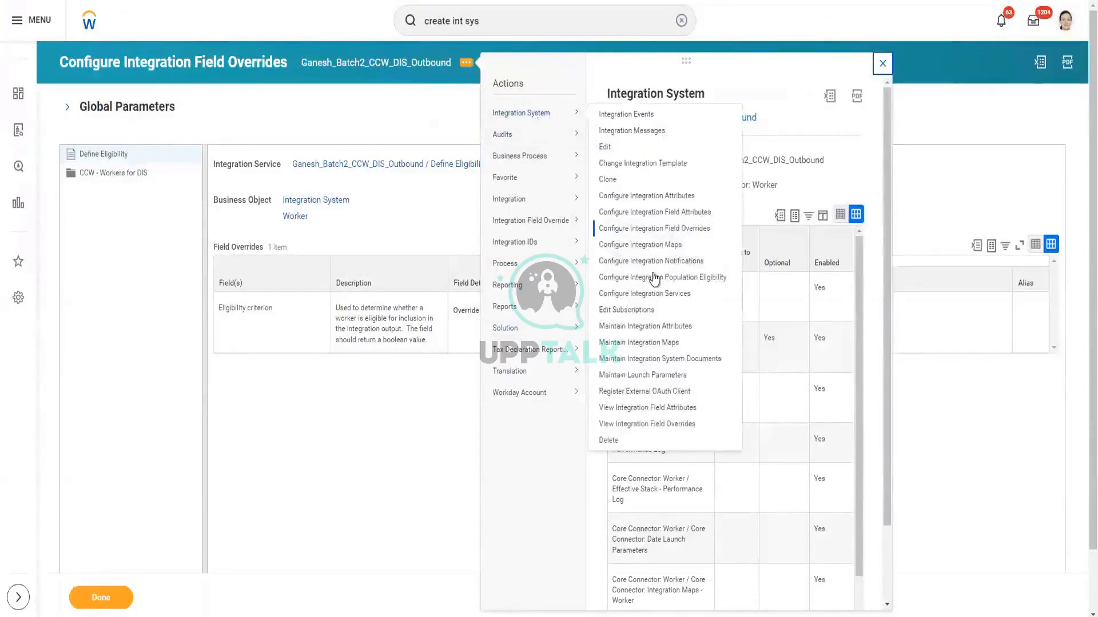
click(656, 279)
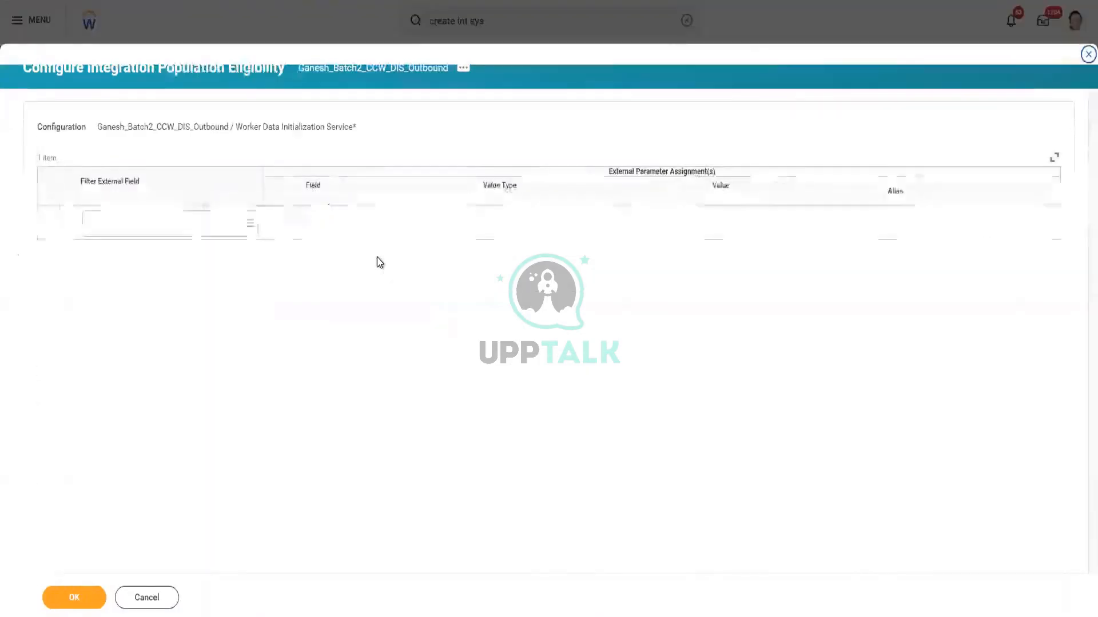
click(176, 229)
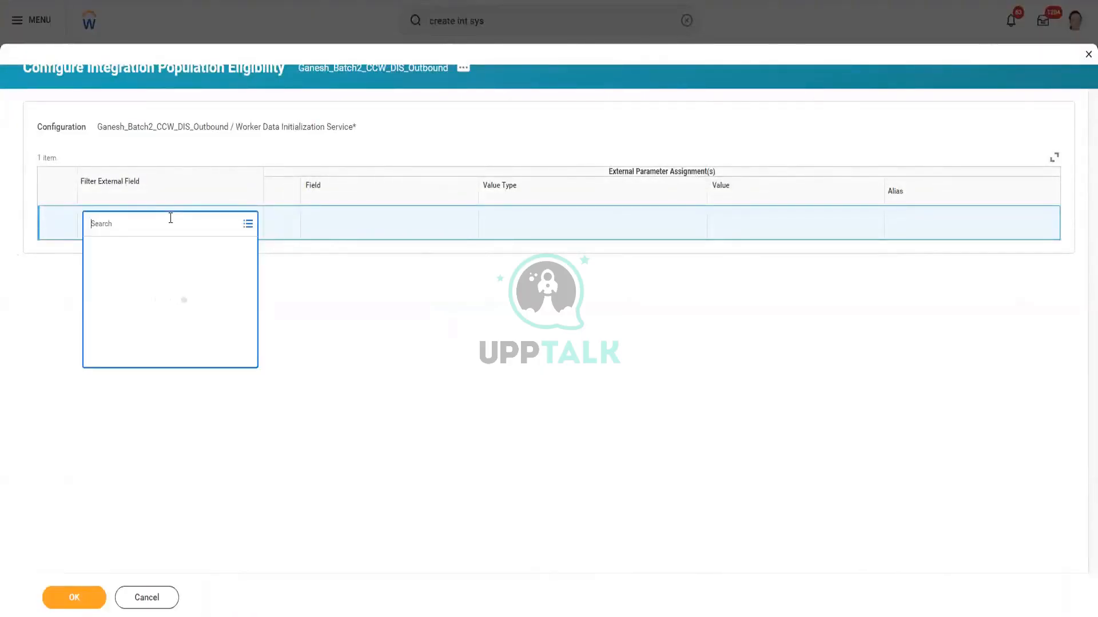
text(is true)
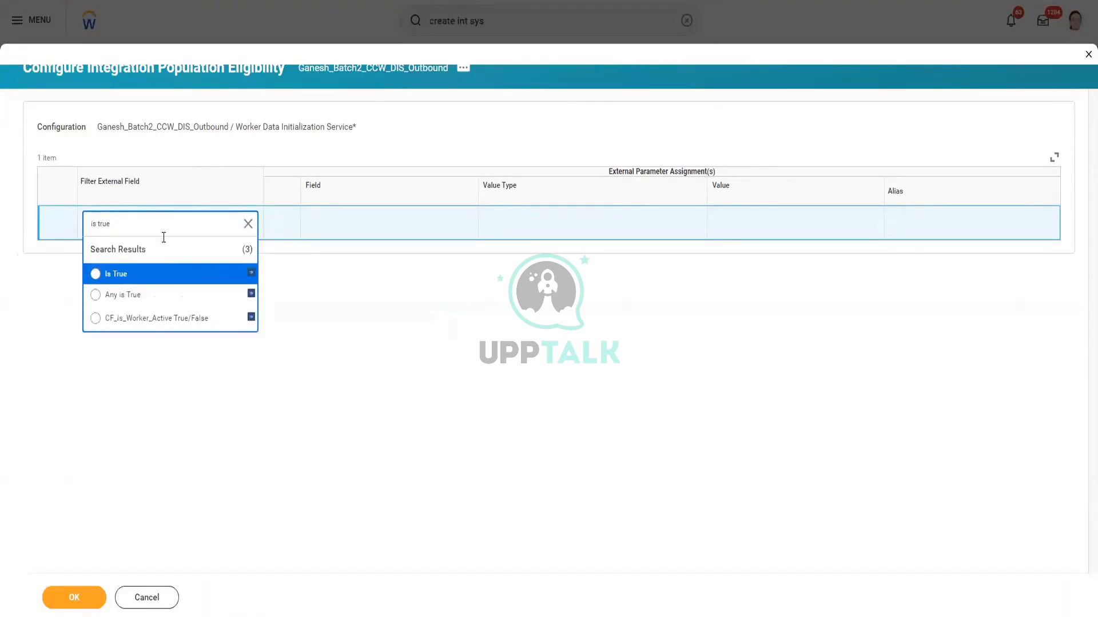
click(169, 277)
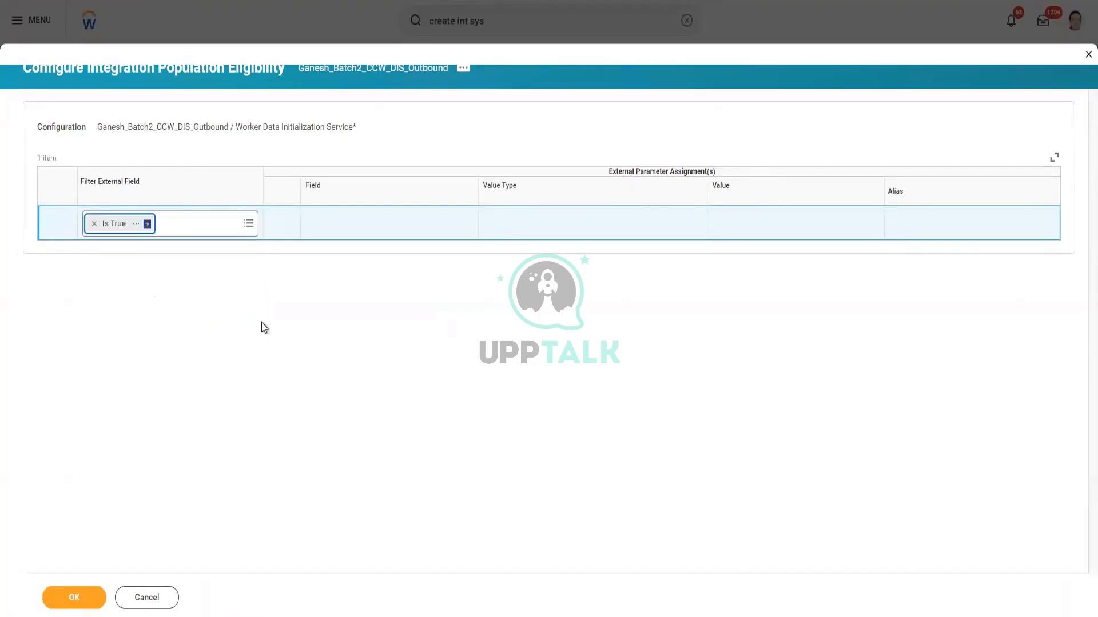
click(238, 471)
click(79, 601)
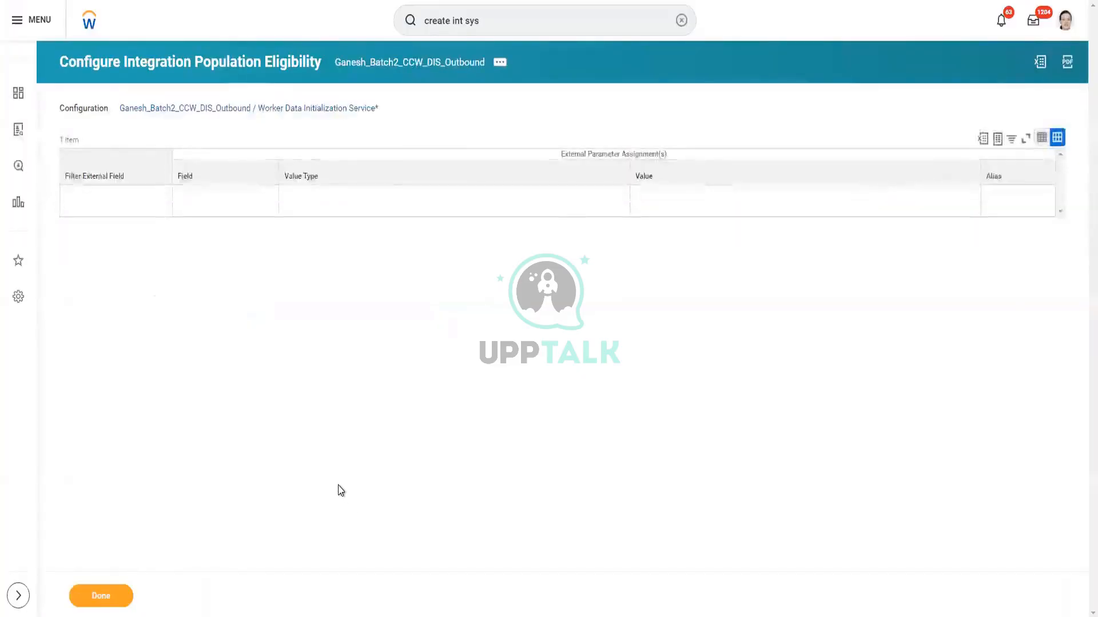
Reopen population eligibility, select Is True as the only filter external field, and save
click(498, 65)
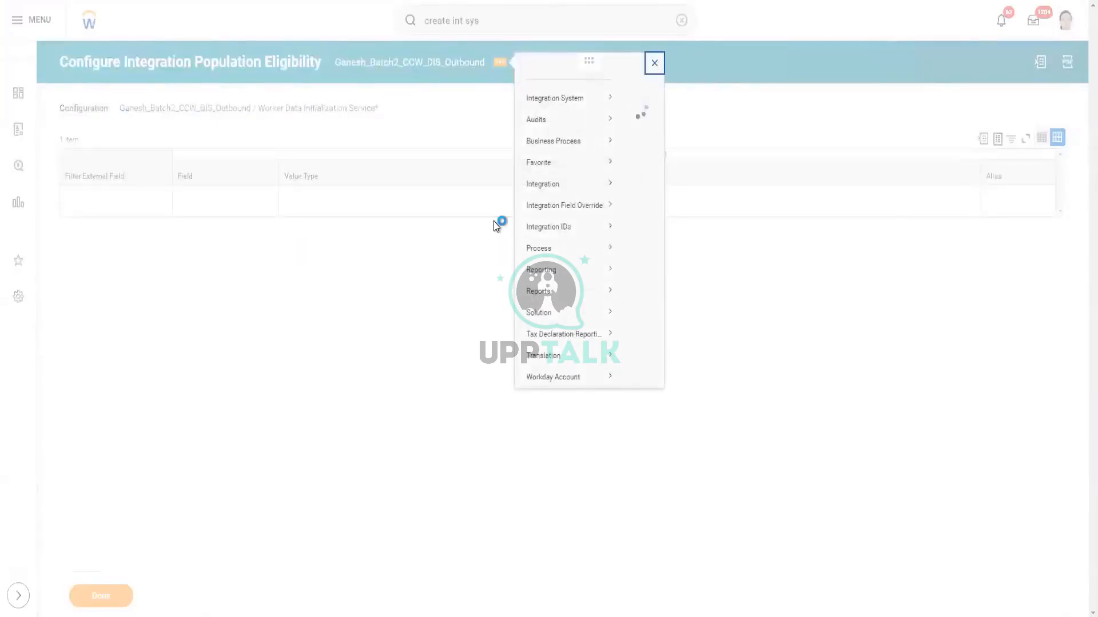
mouse_move(564, 113)
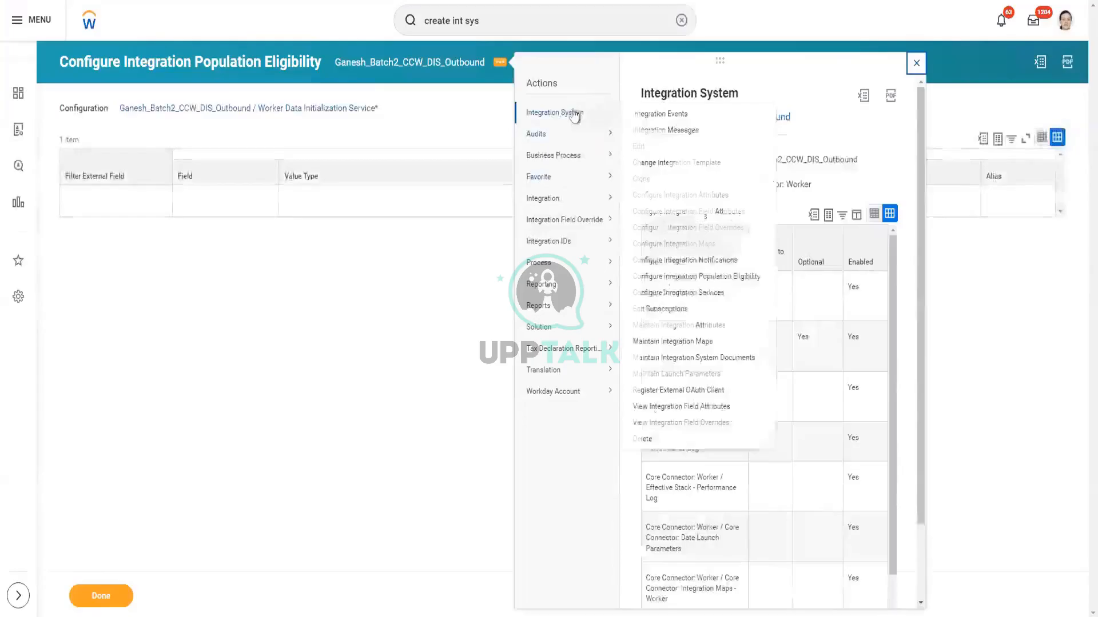
click(675, 278)
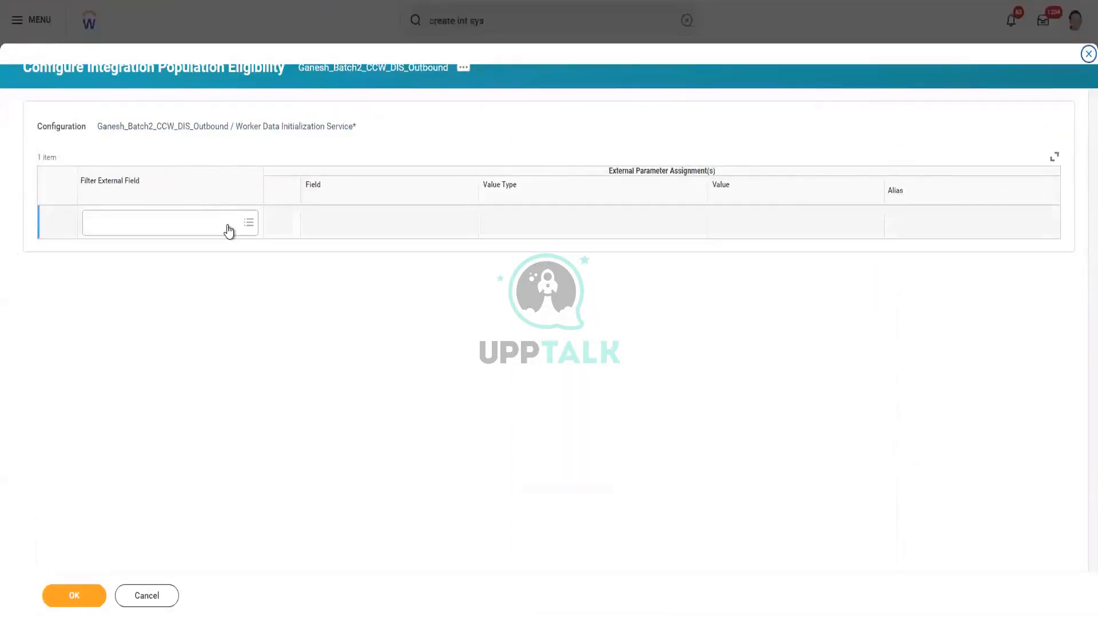
click(229, 226)
text(is tr)
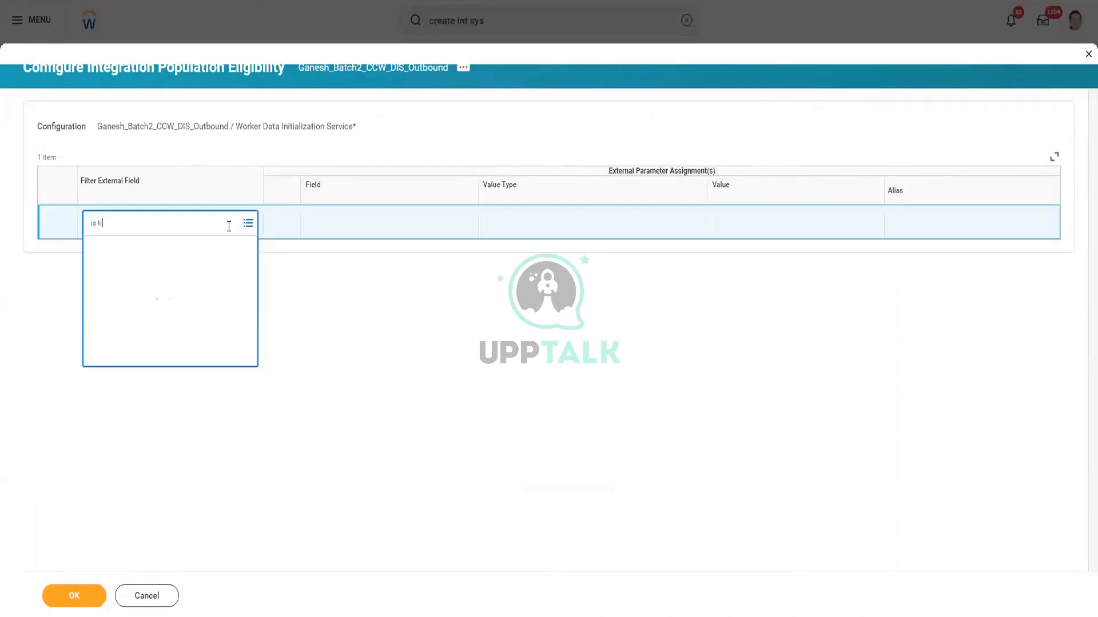
text(ue)
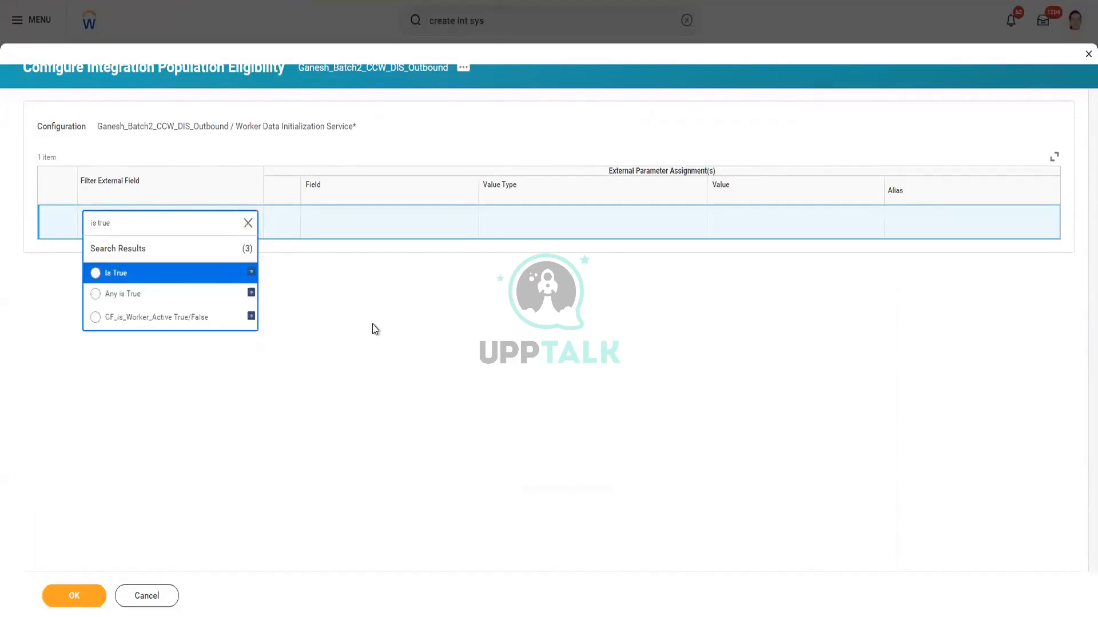
click(160, 280)
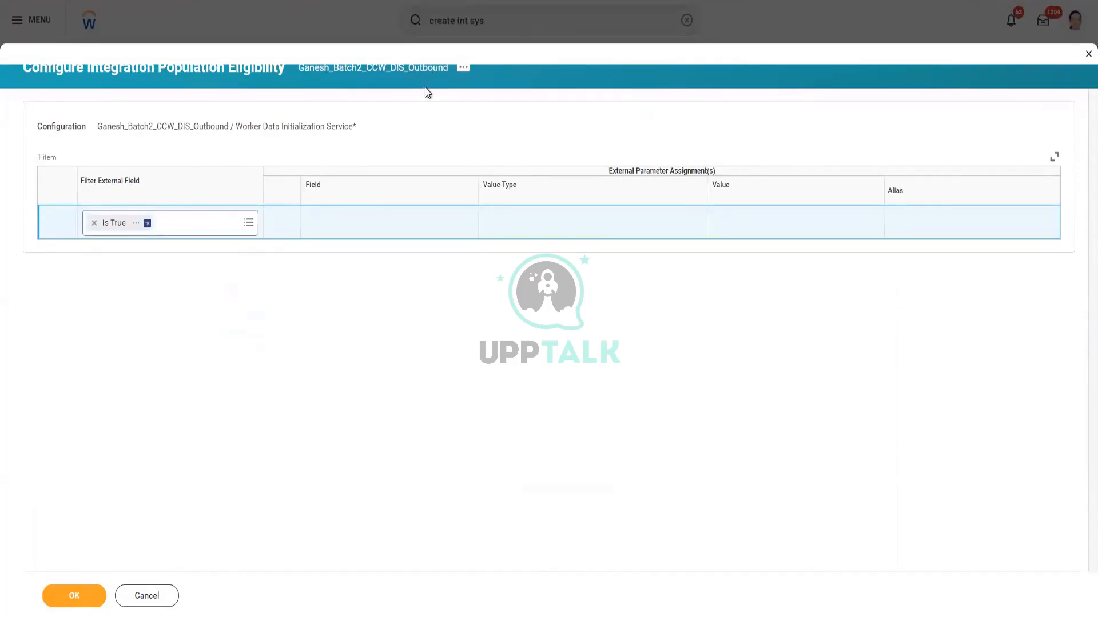
click(100, 593)
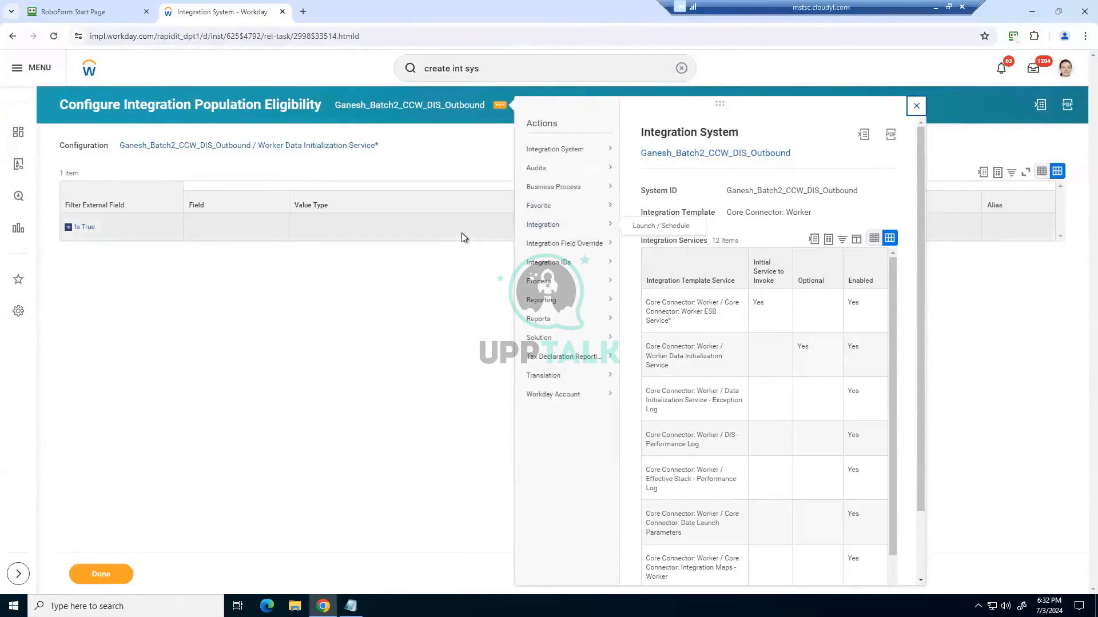
Start the bullet '- In CCW, to use calculated or external fields, custom integration service'
click(934, 7)
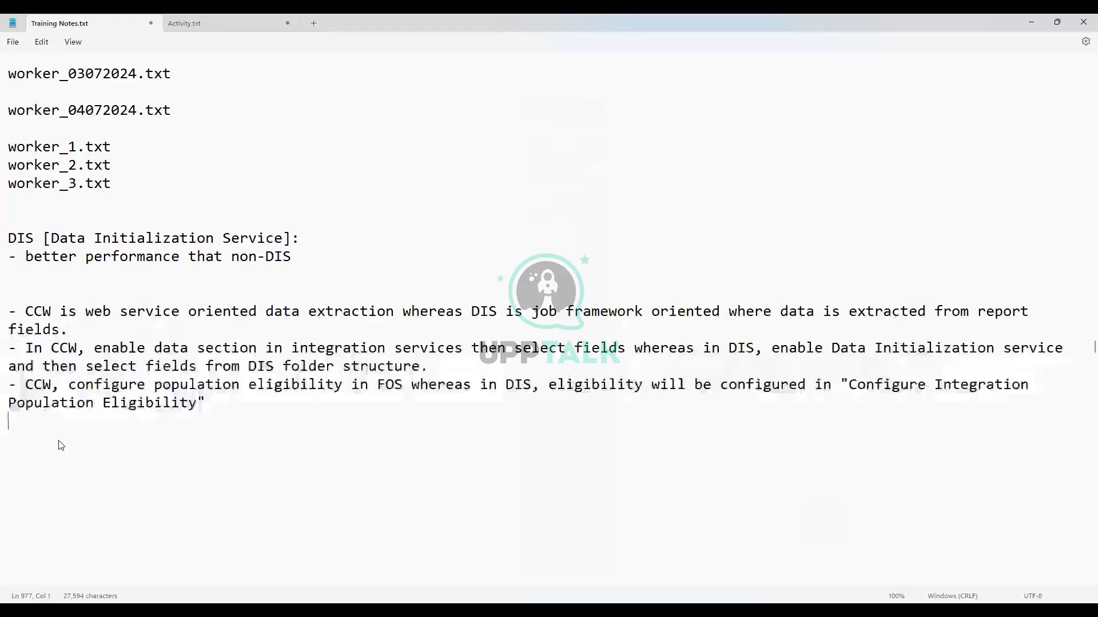
text(- I)
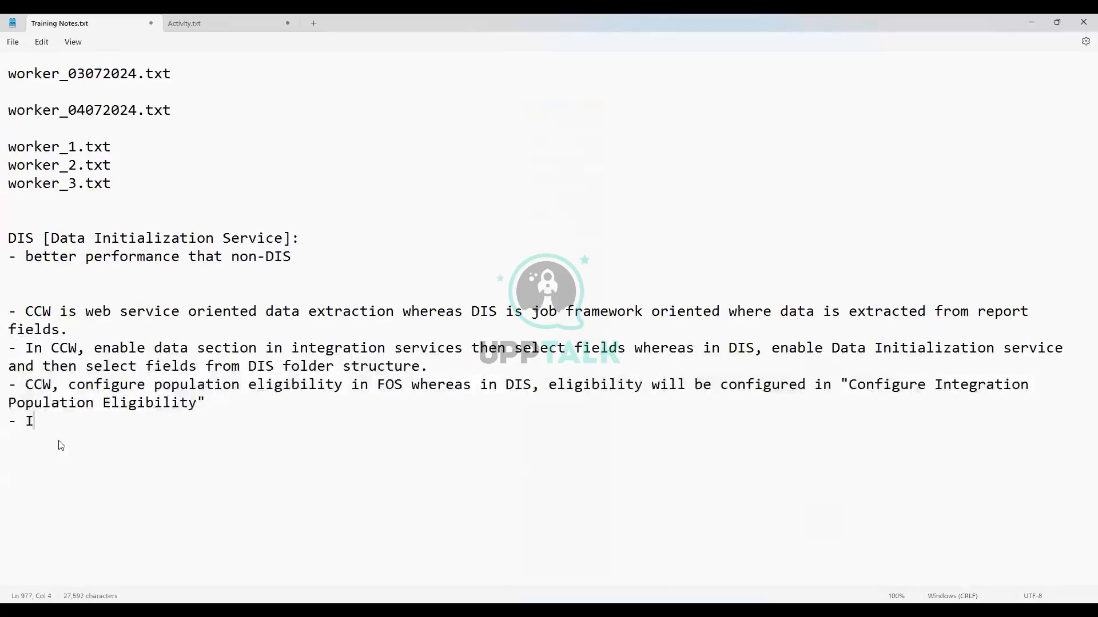
text(n CCW)
drag(471, 312, 496, 314)
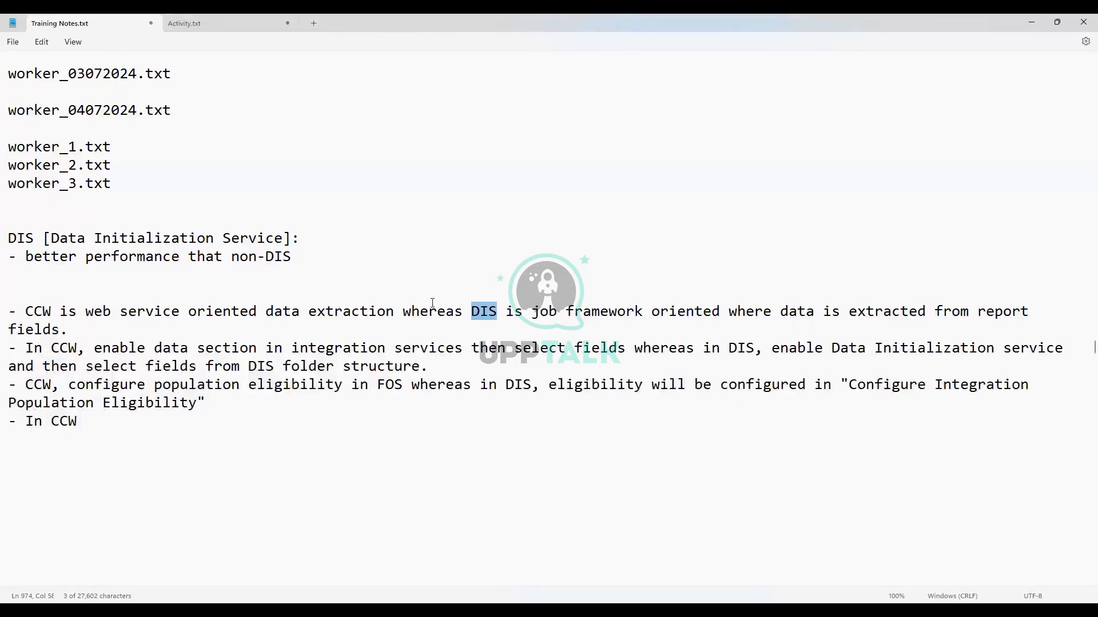
click(92, 424)
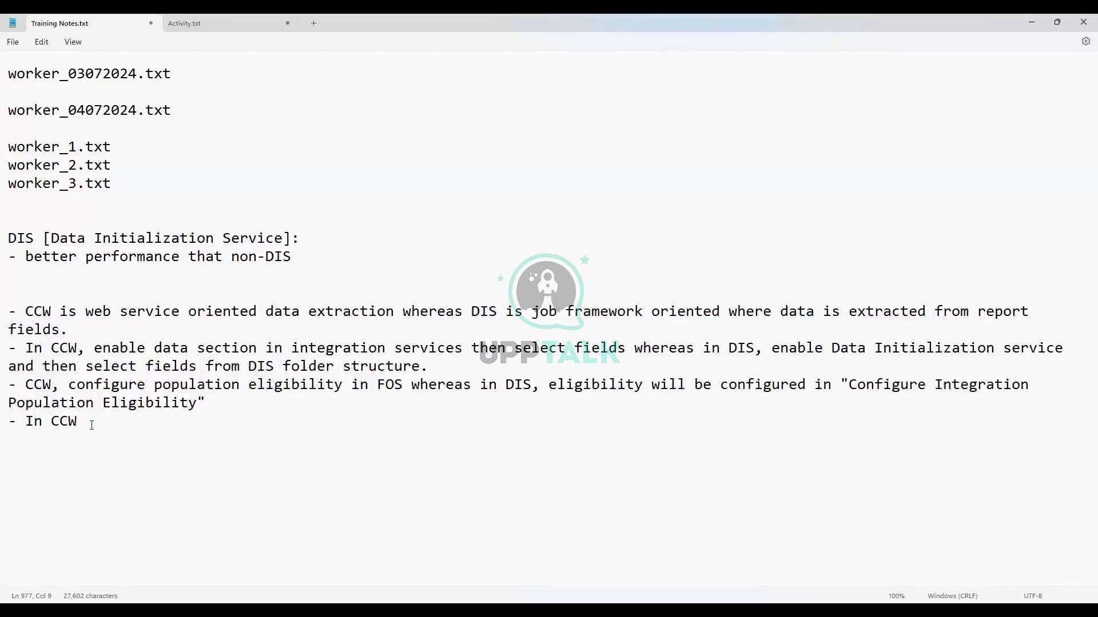
text(, to use calculate)
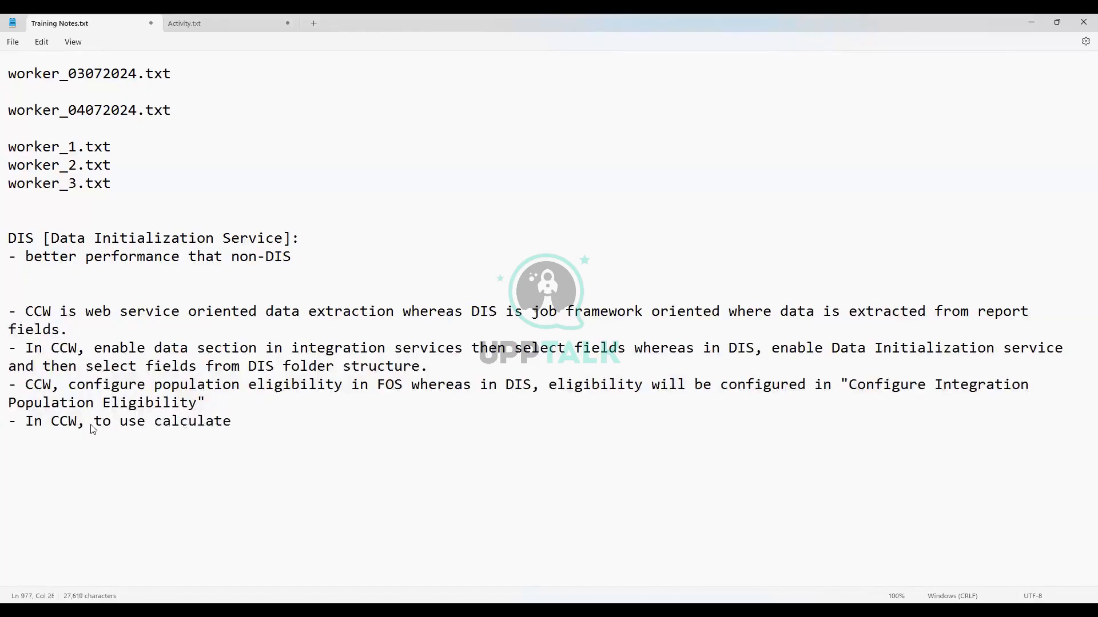
text(d )
text(or exyet)
key(BackSpace)
key(BackSpace)
key(BackSpace)
text(ternal fields)
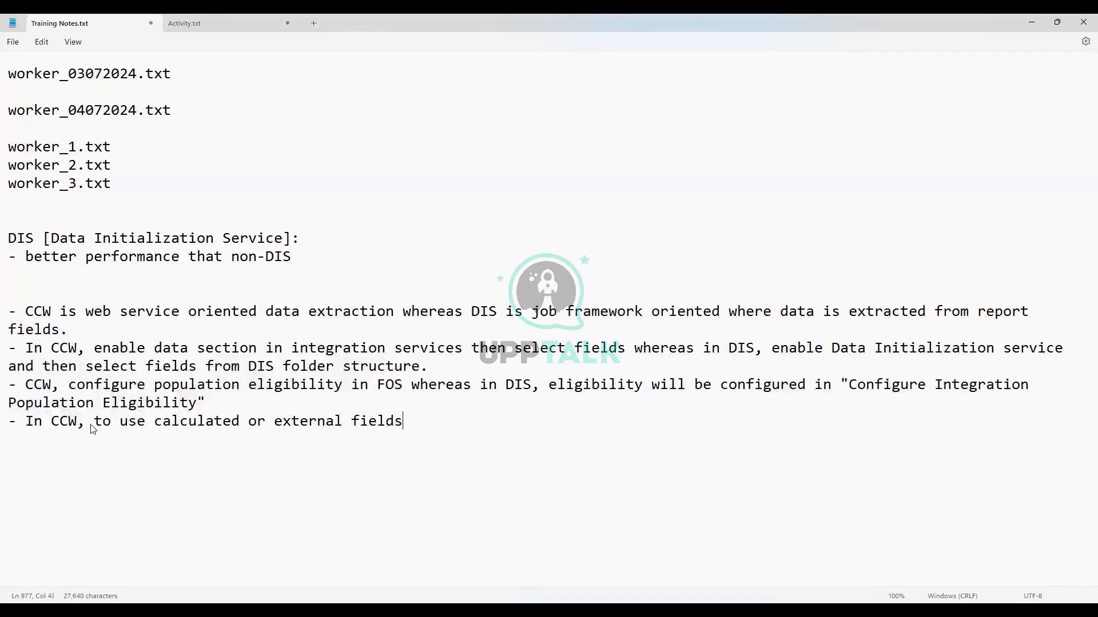
text(, custom integratio)
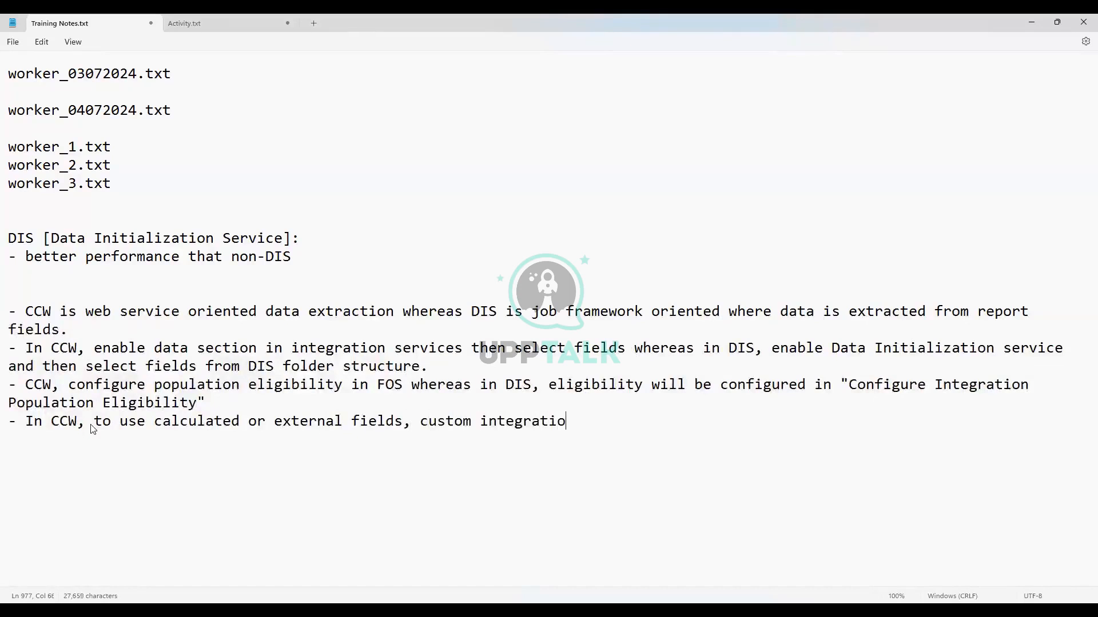
text(n service)
Insert 'FOS service is created in' and append 'whereas in DIS you can configure calculated fields directly in FOS'
click(414, 422)
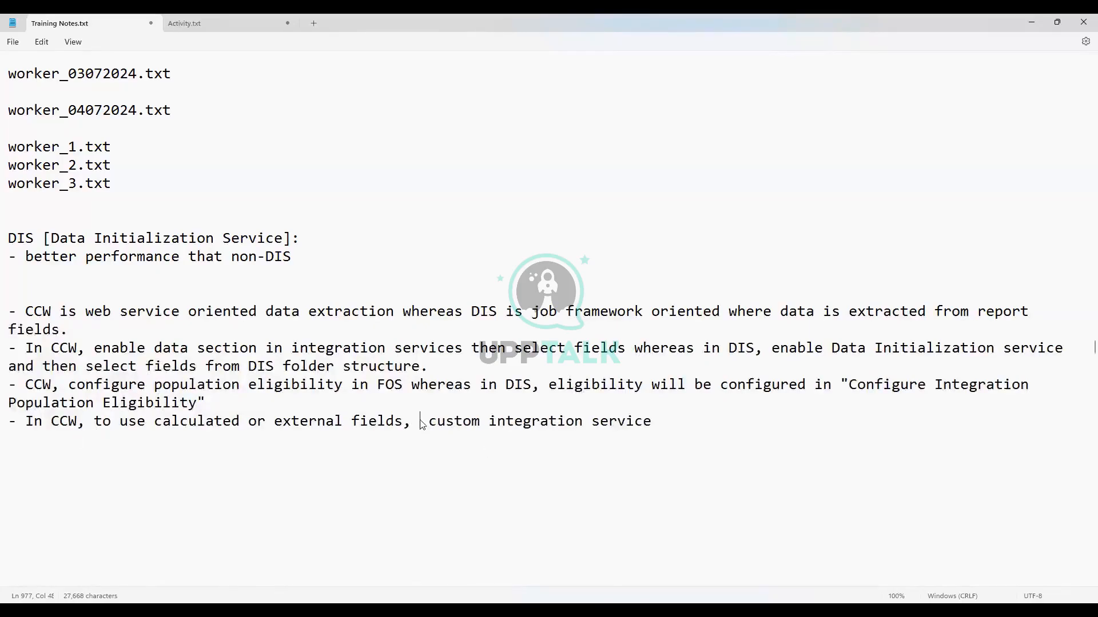
text(FO )
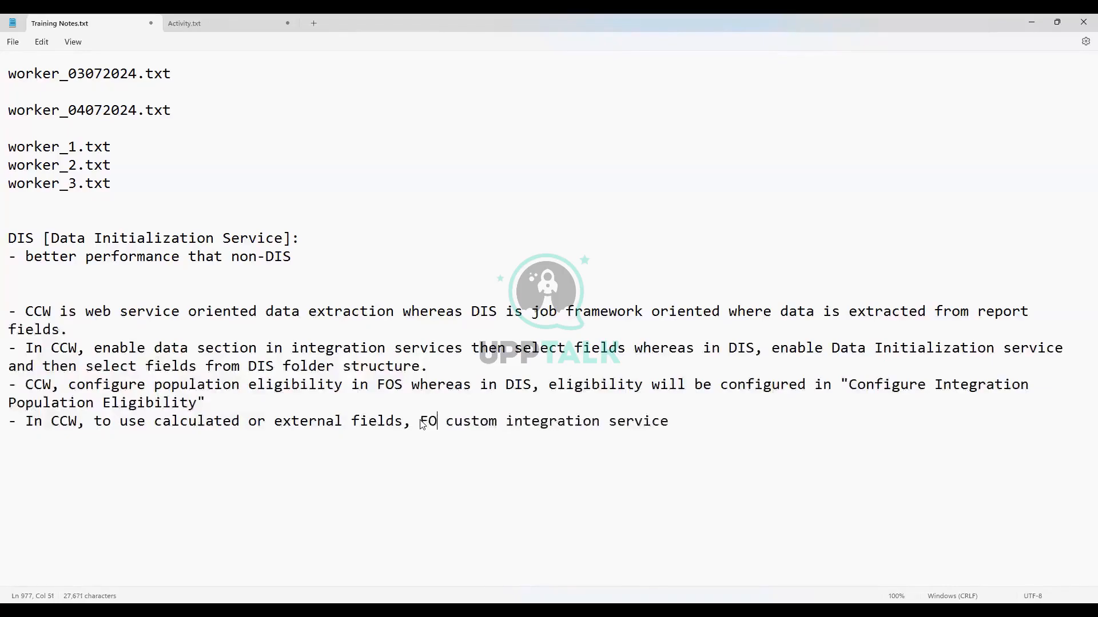
text(S)
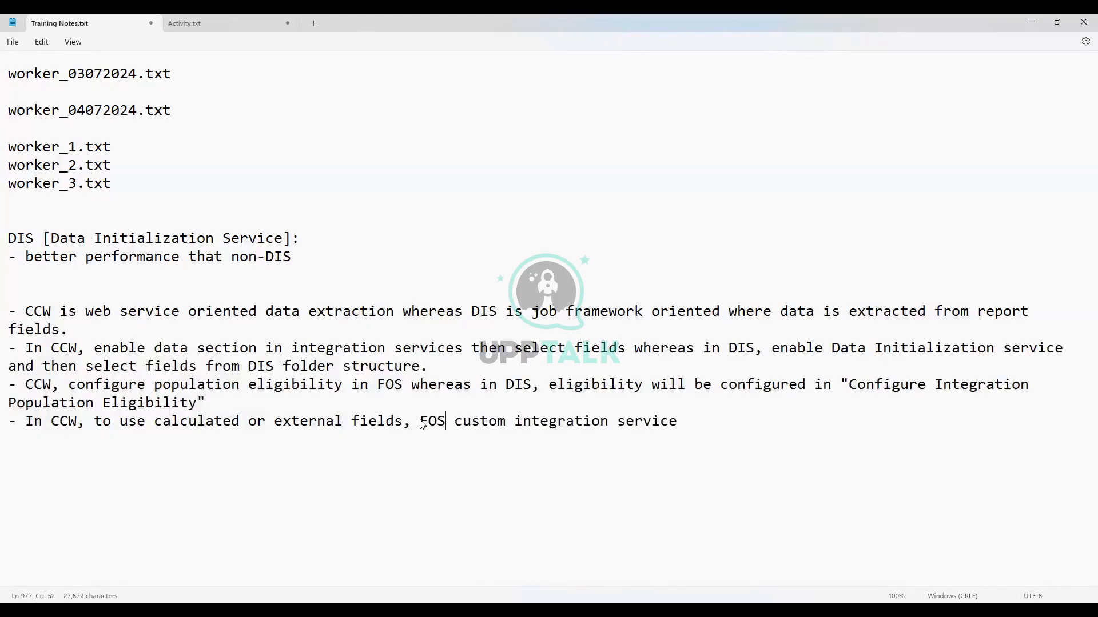
text( service)
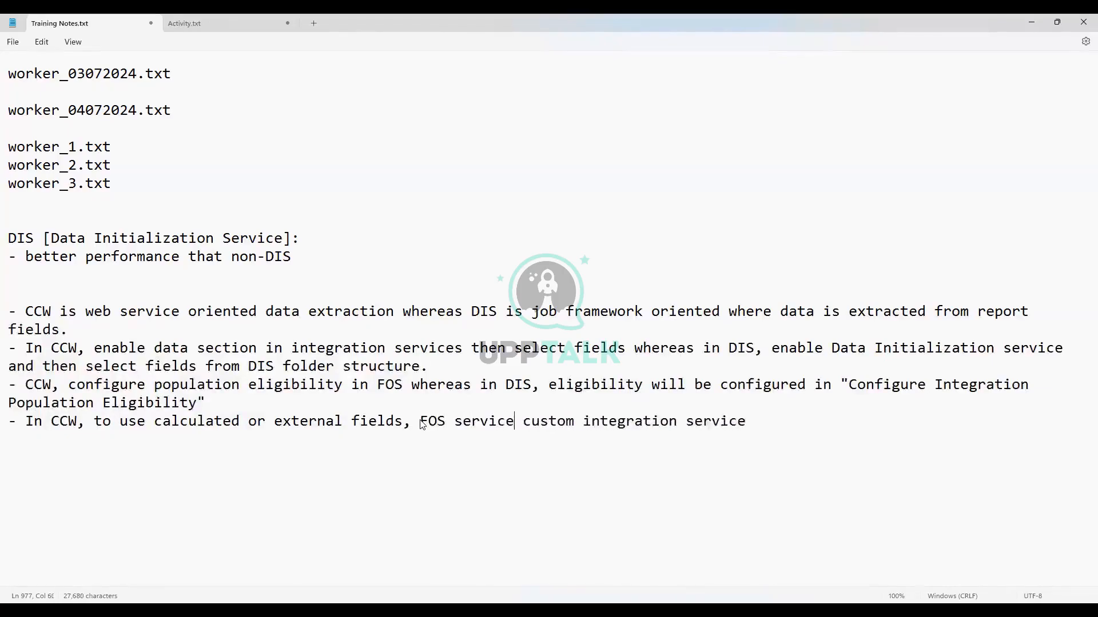
text( is create )
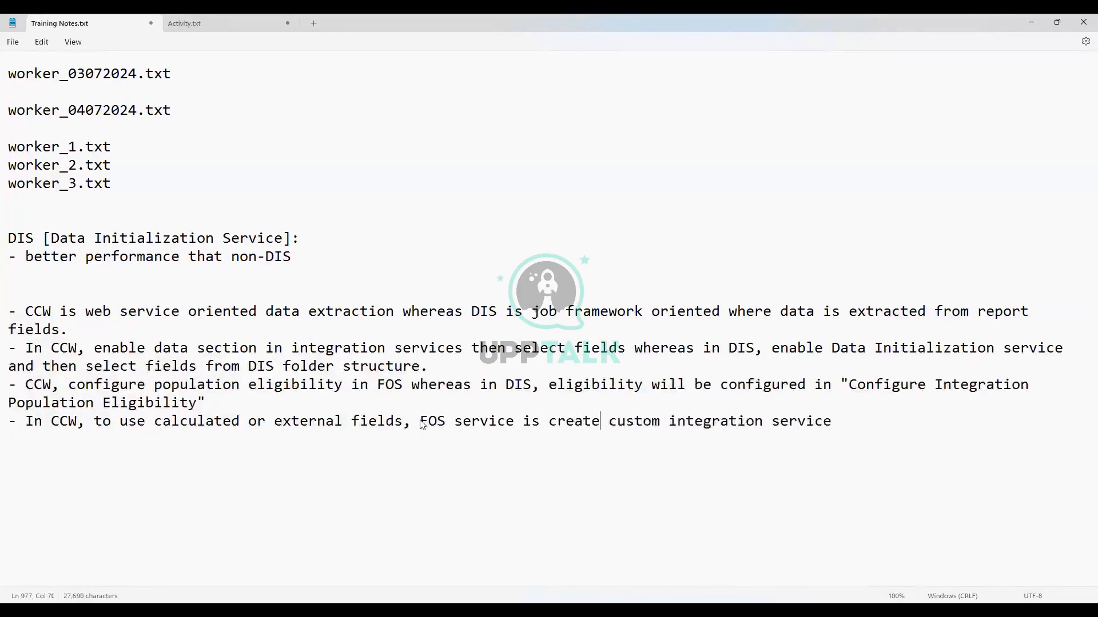
text(d in)
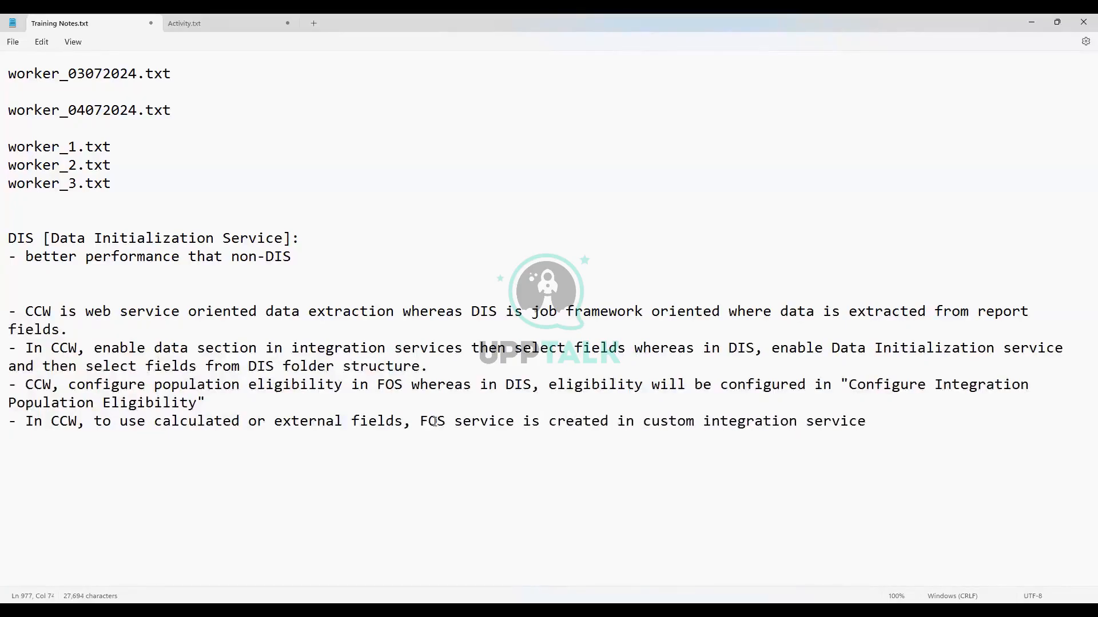
click(887, 421)
text(whereas in DIS)
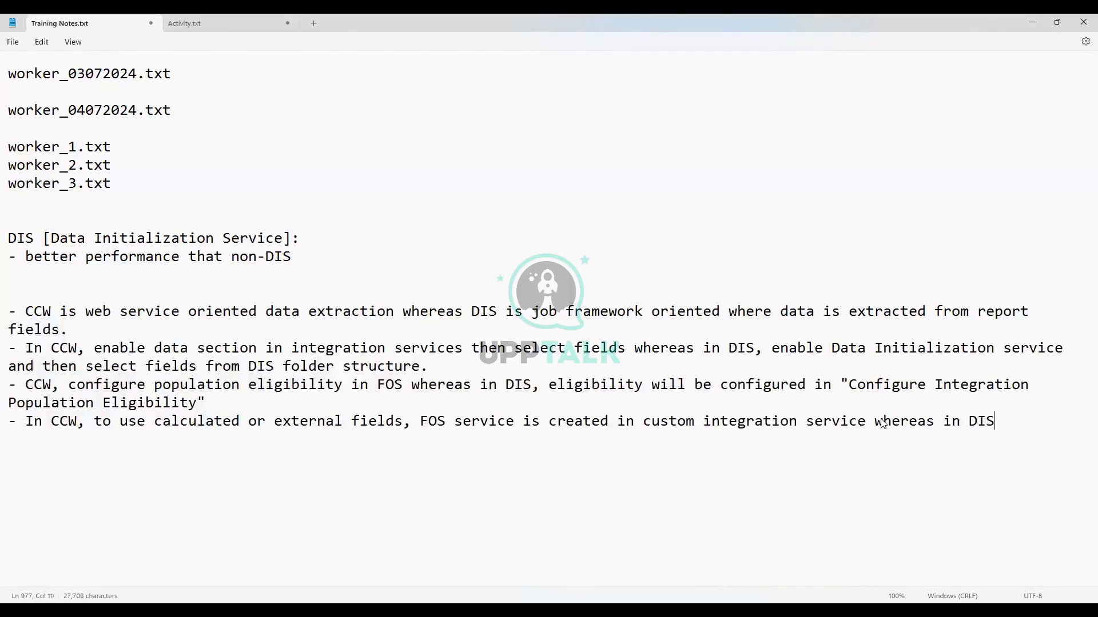
text( you can configure )
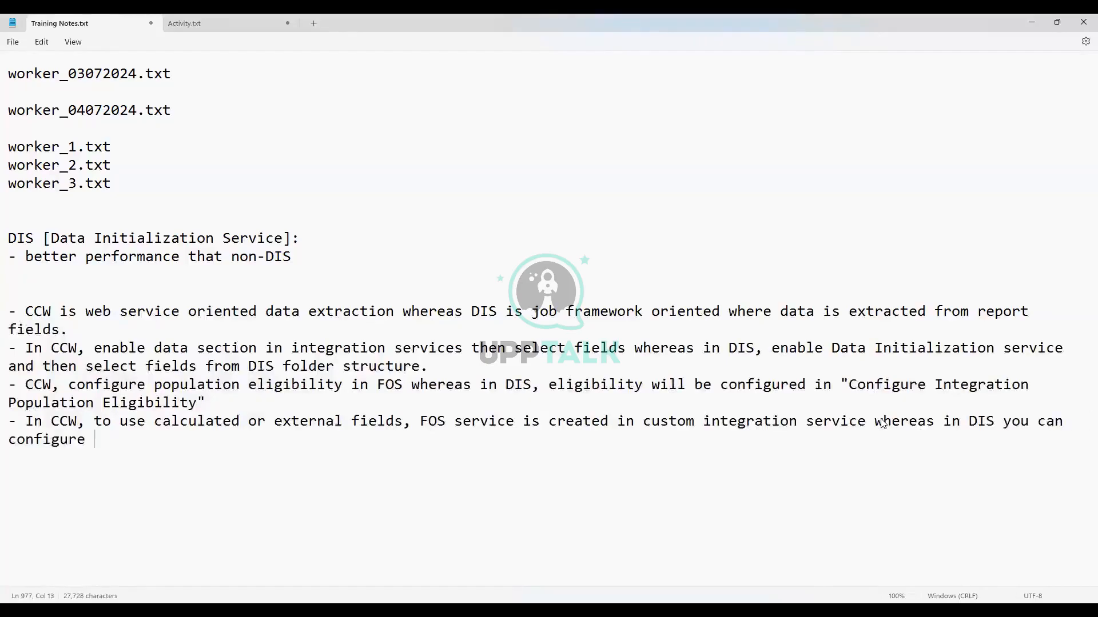
text(calculated fie)
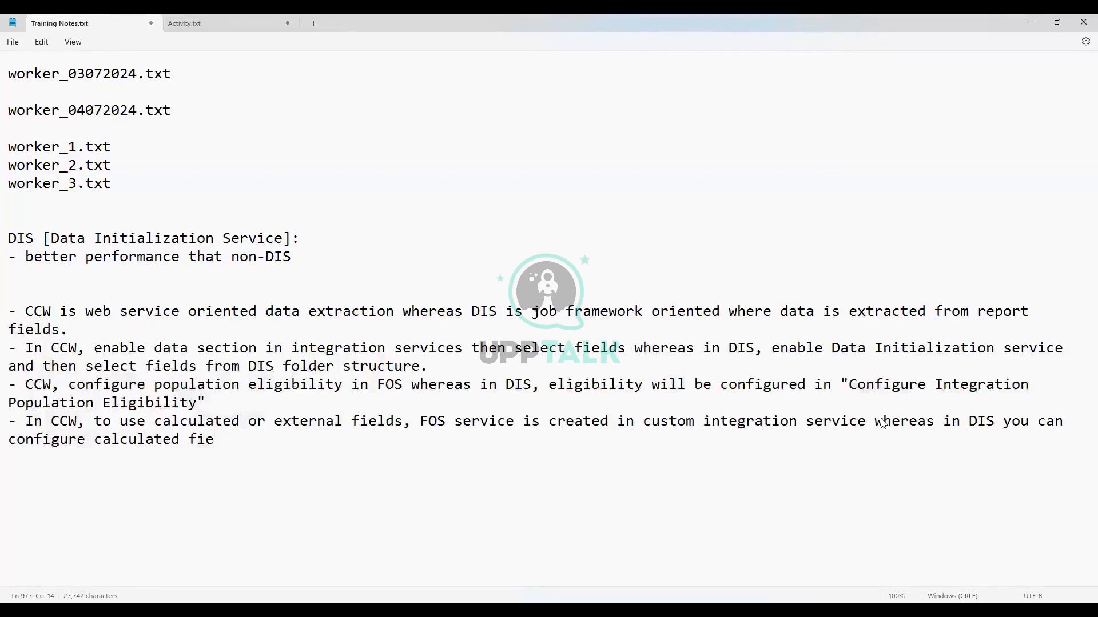
text(lds directlu)
key(BackSpace)
text(y in)
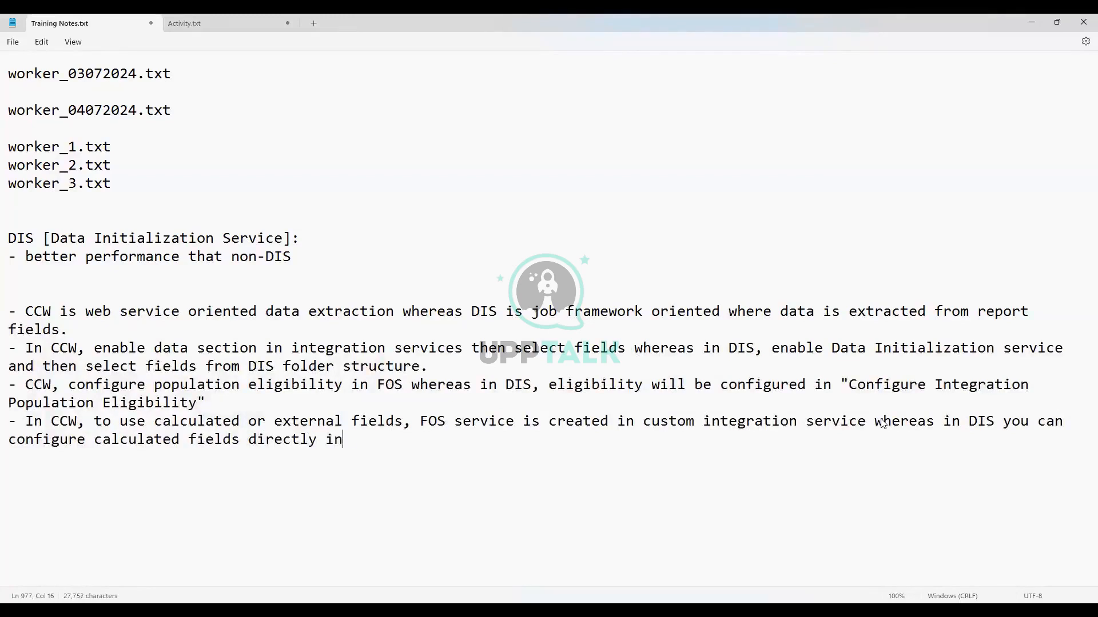
text( FOS)
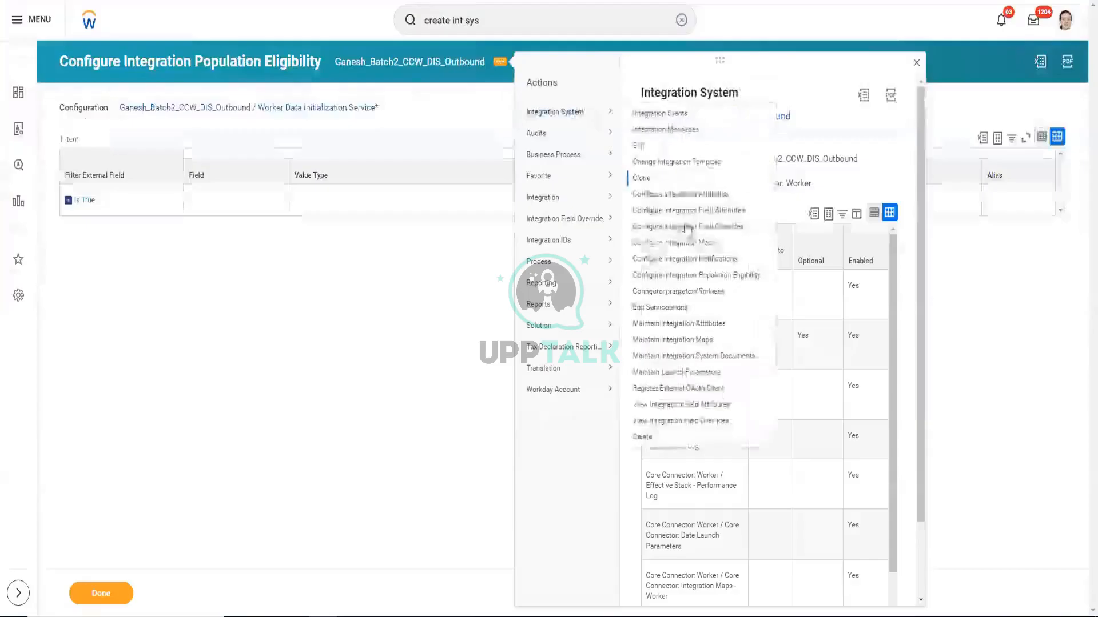
Close the related actions menu and bring up the DIS outbound's Configure Integration Field Overrides editor
click(145, 229)
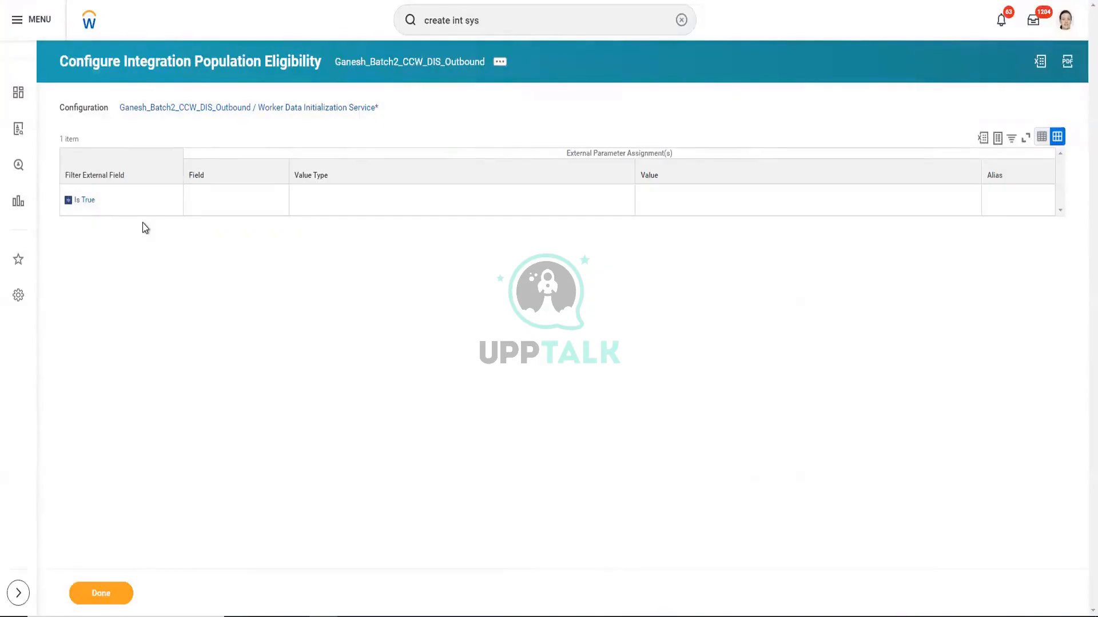
key(F5)
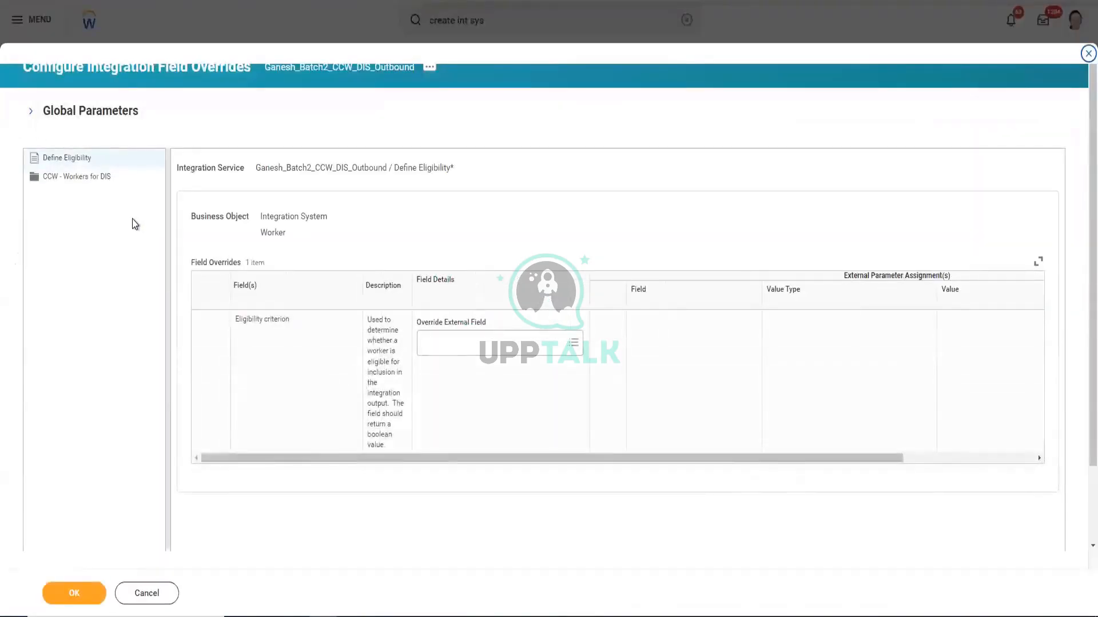
Expand CCW - Workers for DIS, open Worker Additional Information, and add a blank extended field row
click(82, 160)
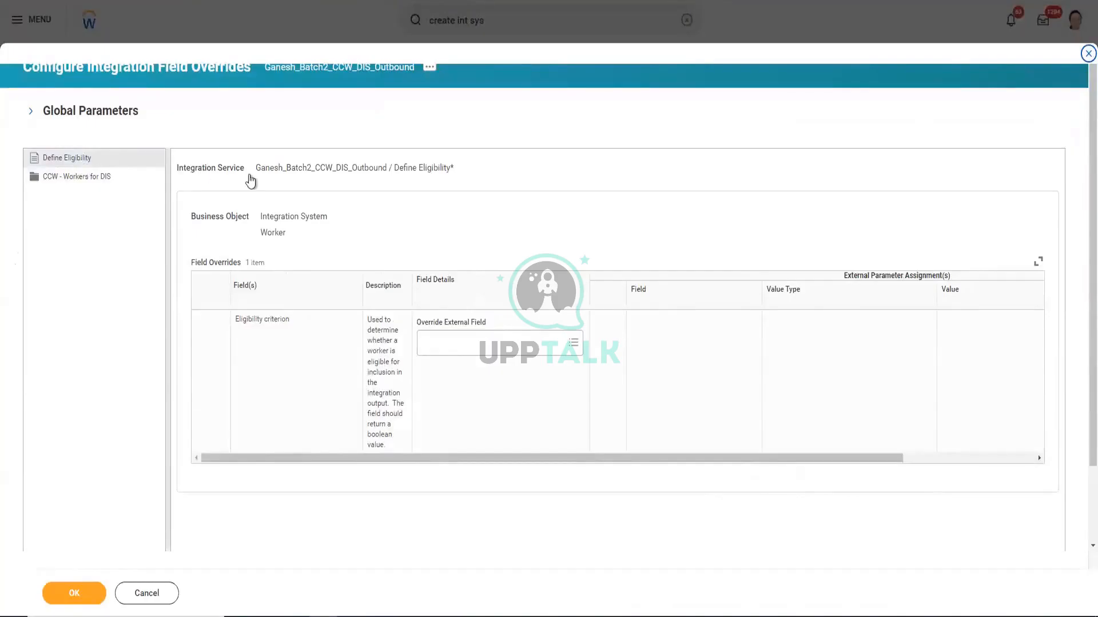
click(90, 179)
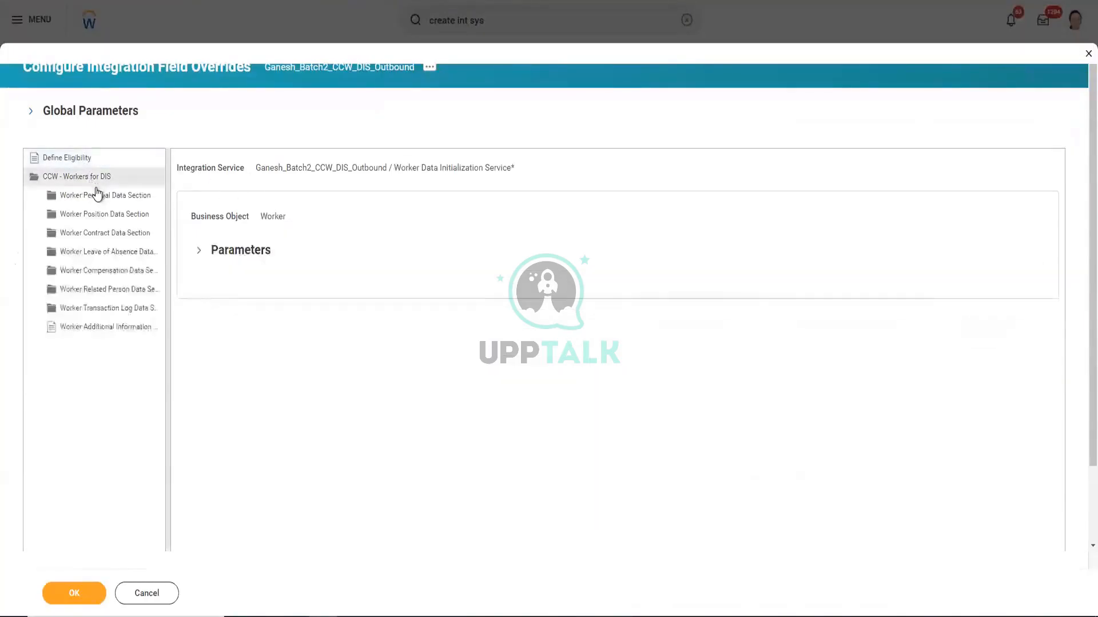
click(127, 338)
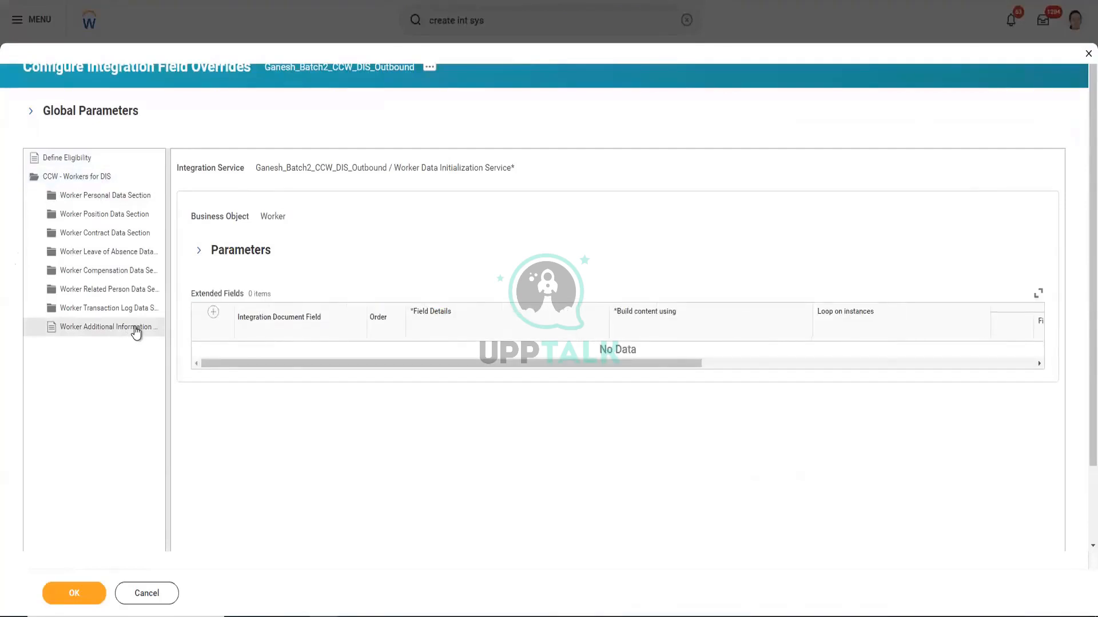
click(213, 311)
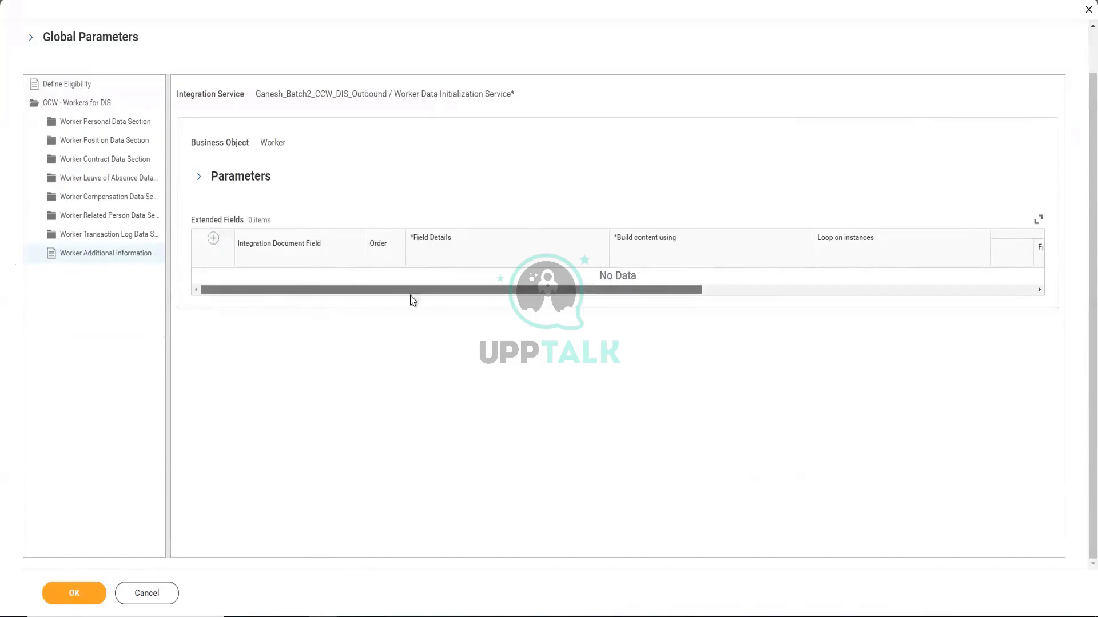
scroll(214, 294, right, 2)
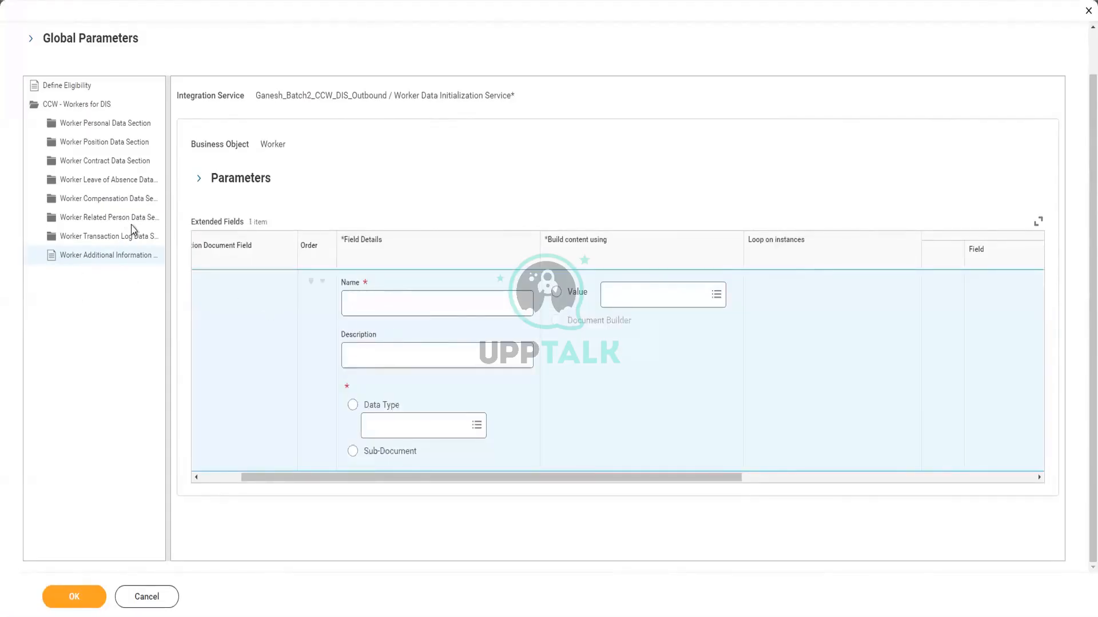
Name the extended field 'Security Key', value it from CF TC GANESH on Global, and add another row
click(424, 306)
text(Se)
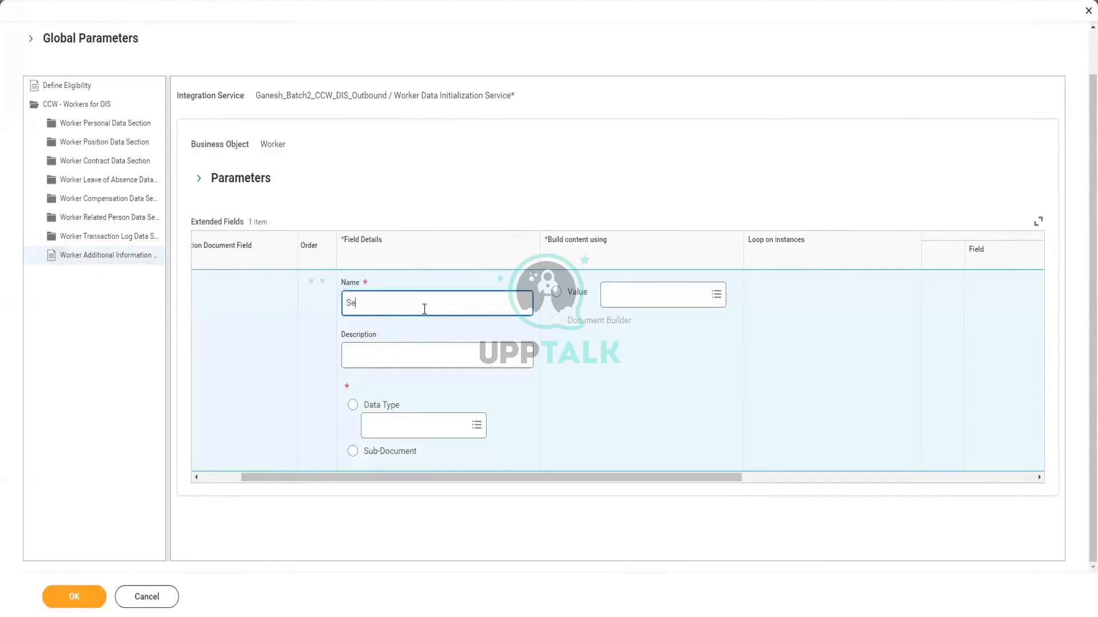
text(curity Key)
click(637, 302)
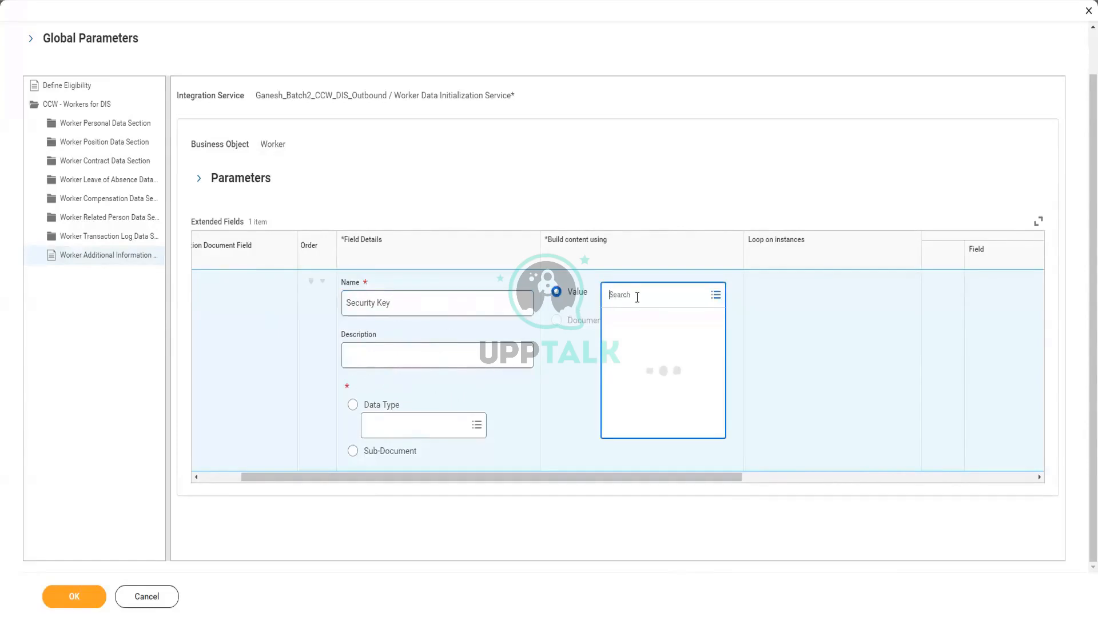
text(Ganesh)
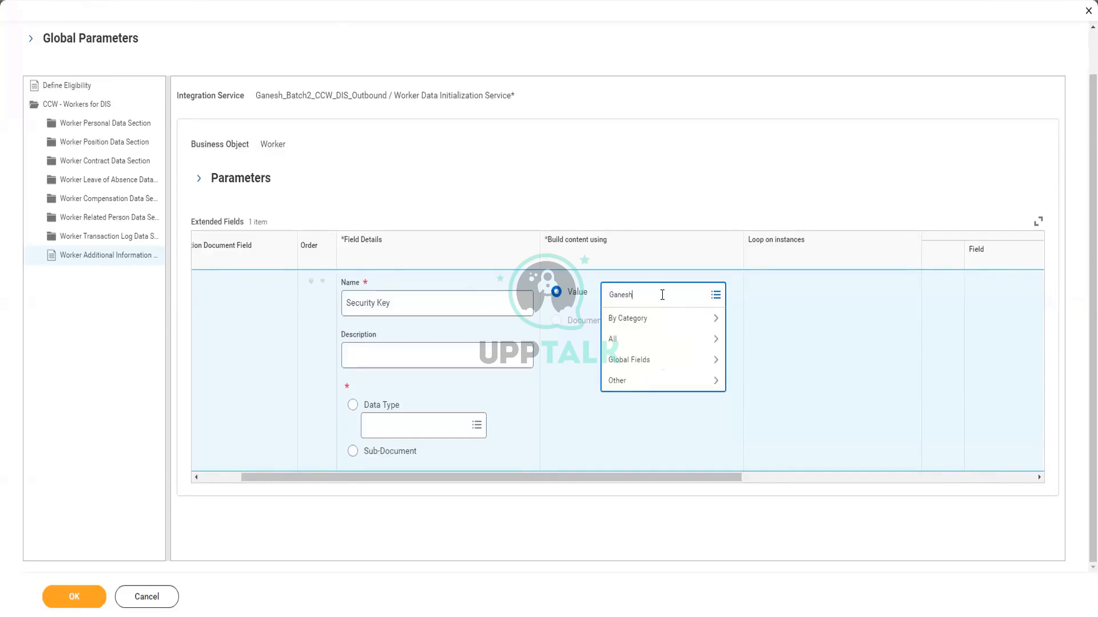
key(Return)
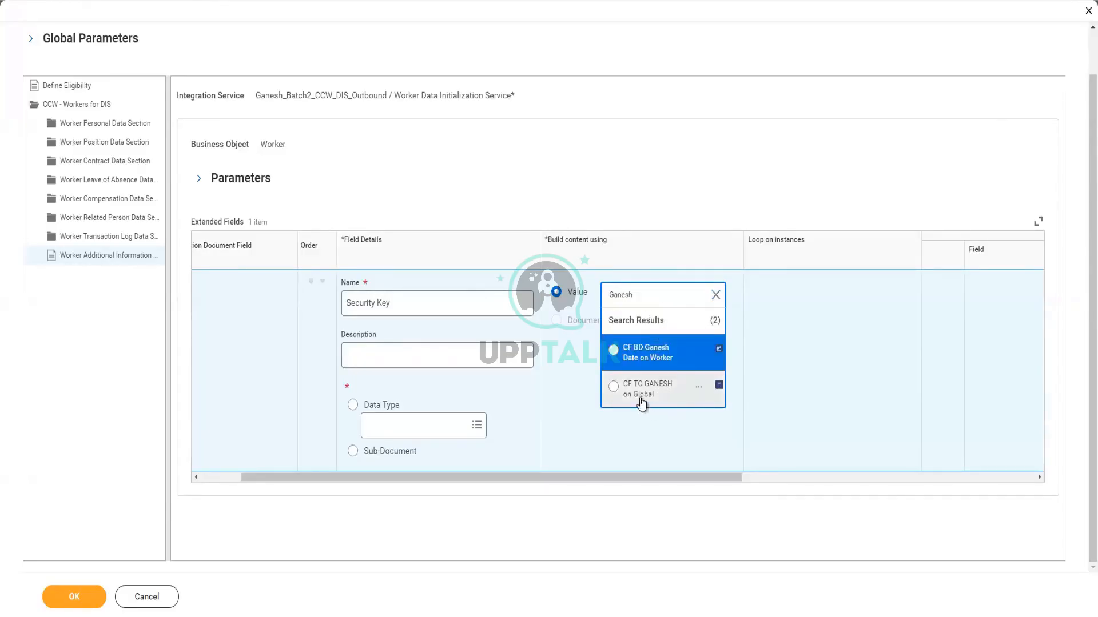
click(614, 387)
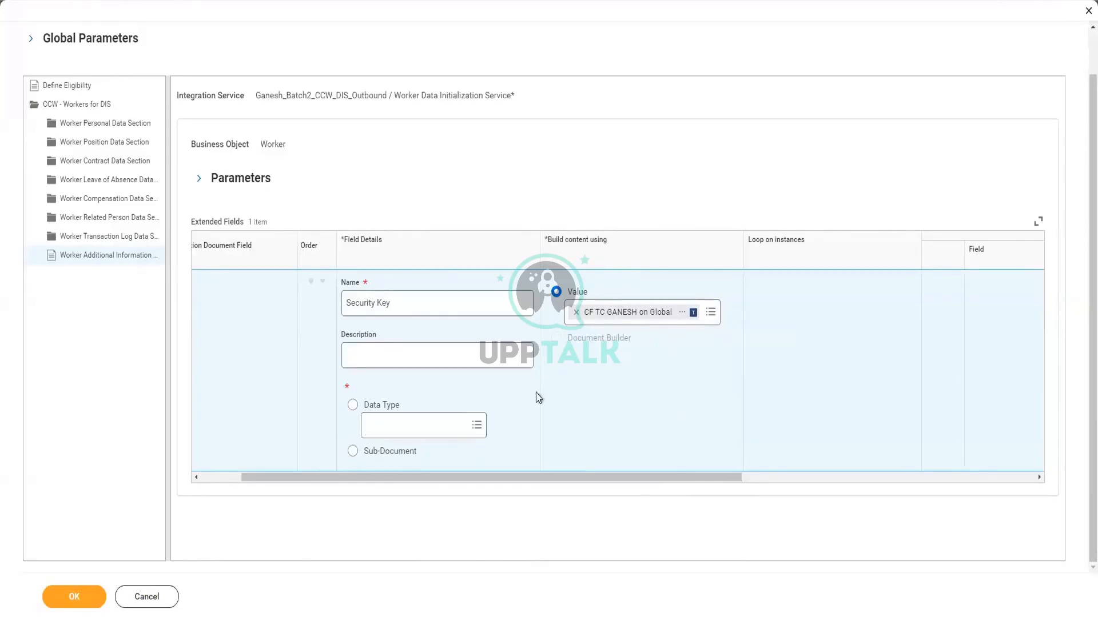
drag(328, 482, 186, 471)
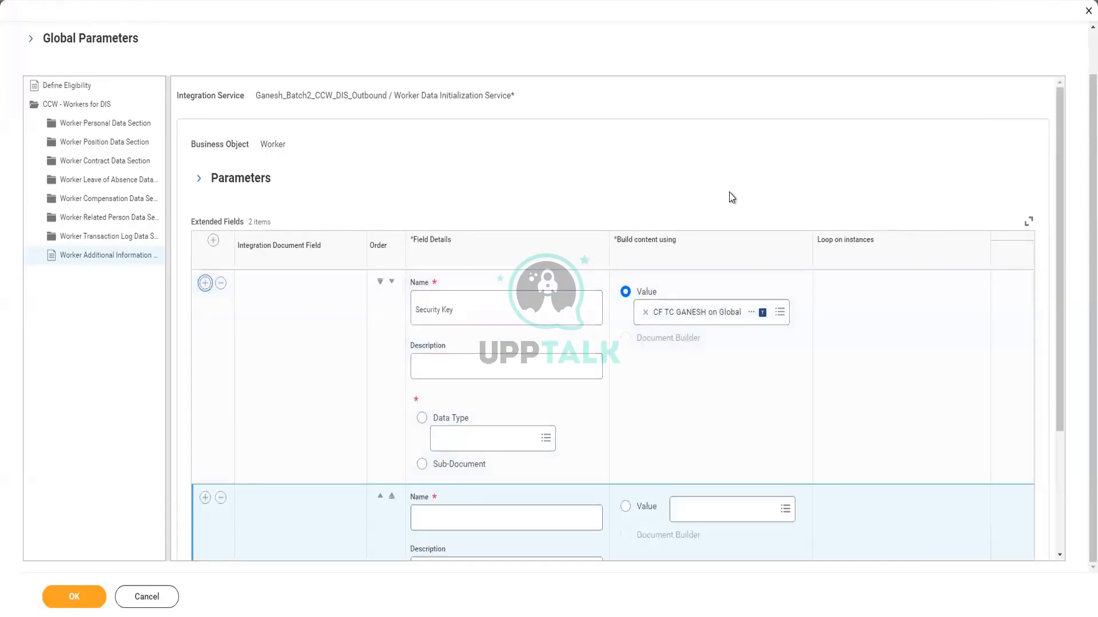
Set the Security Key field's data type to Text
scroll(733, 207, down, 3)
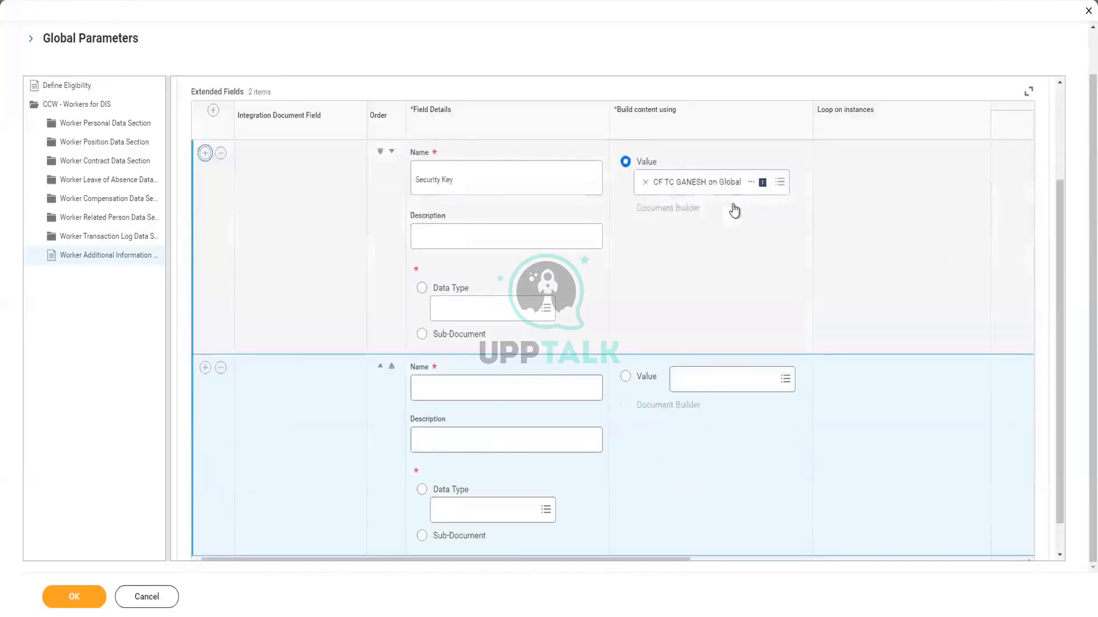
click(466, 307)
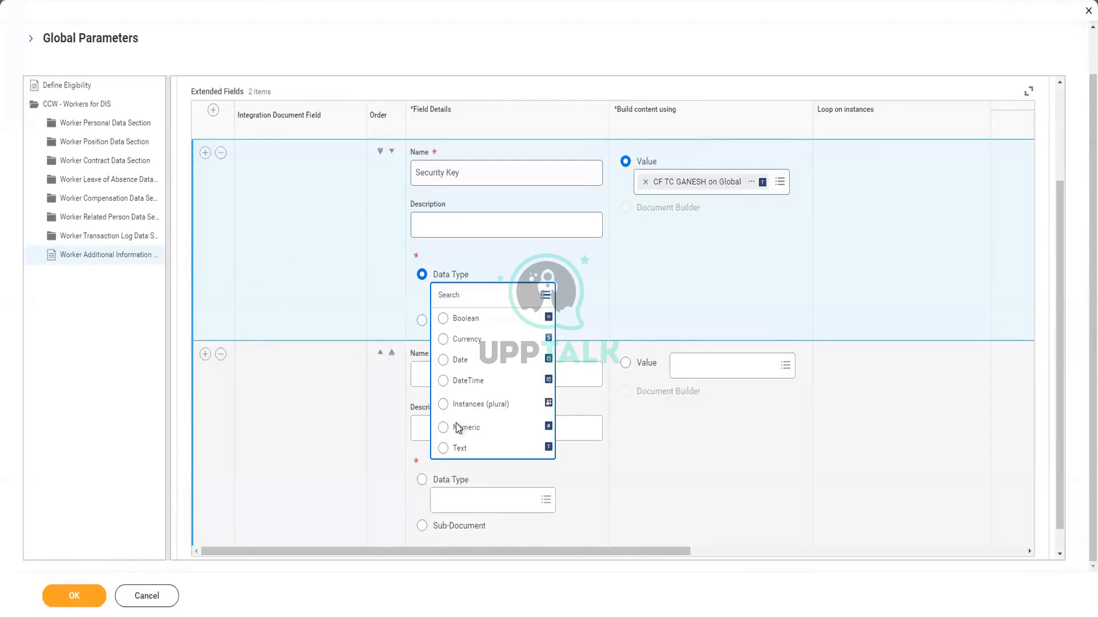
click(462, 450)
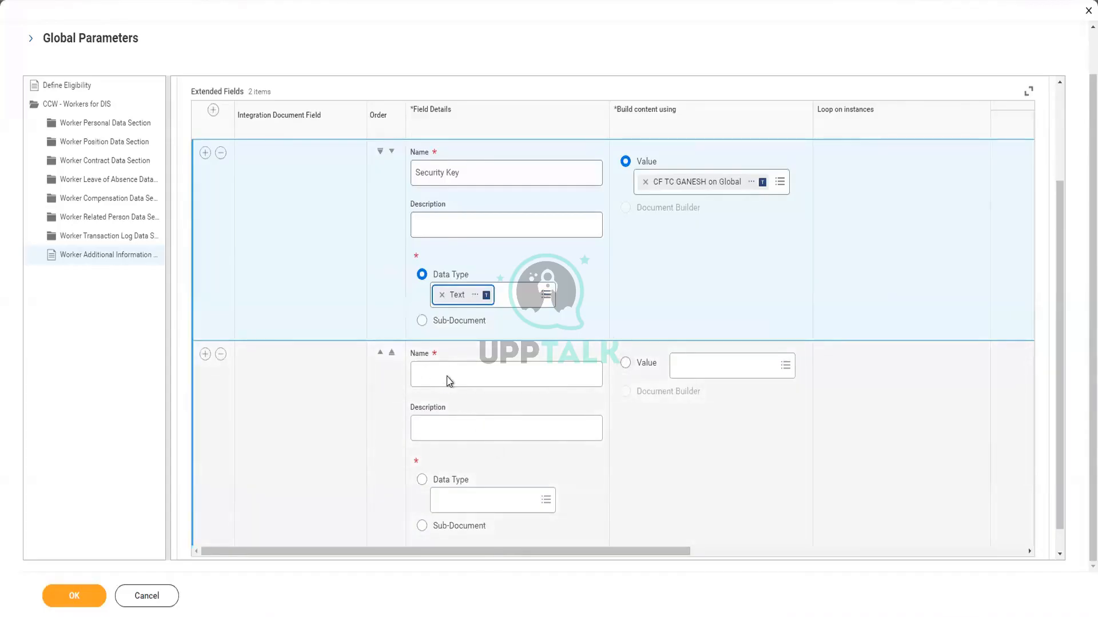
Name the second extended field 'Manipulated Hire Date'
click(428, 377)
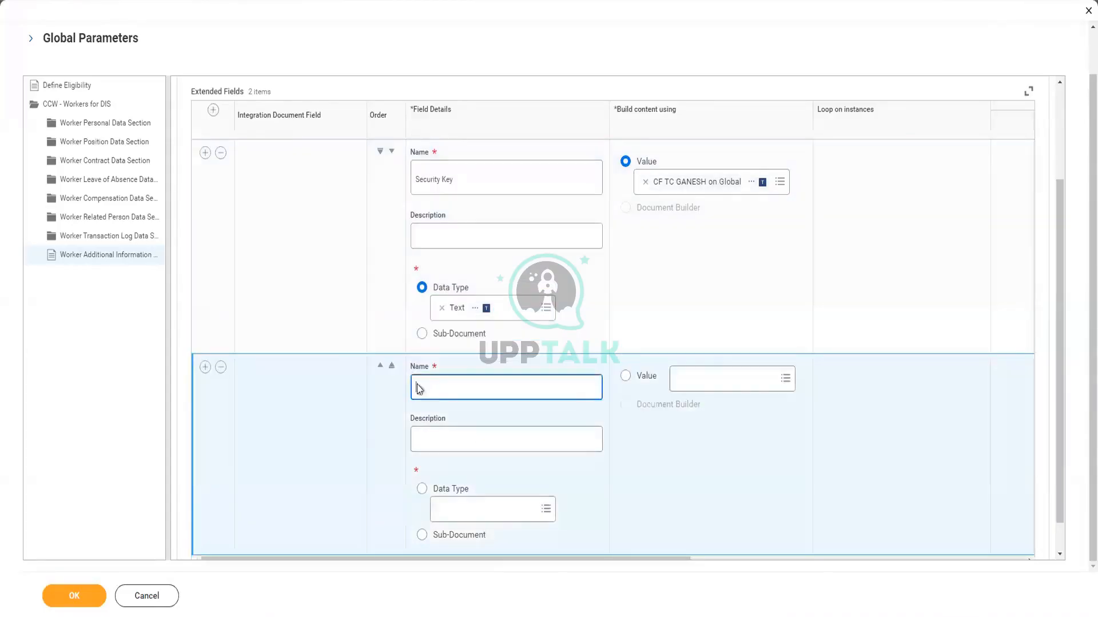
text(Manipulate d Hire Date)
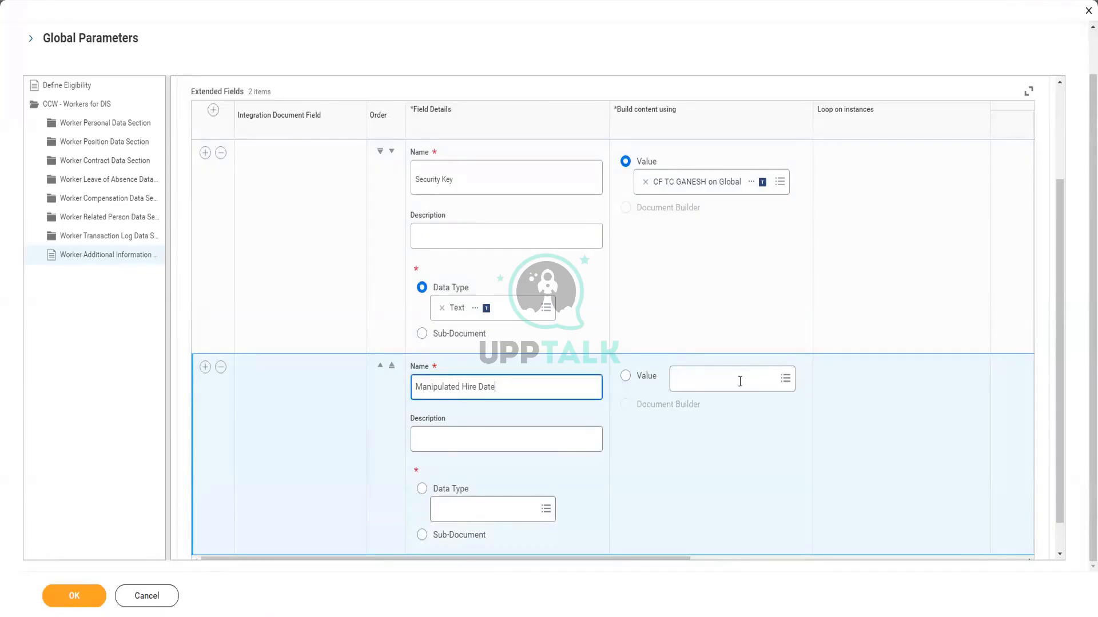
Search 'Cf hire date for' and set Manipulated Hire Date's value to CF - Format Date - Worker Hire Date
click(734, 379)
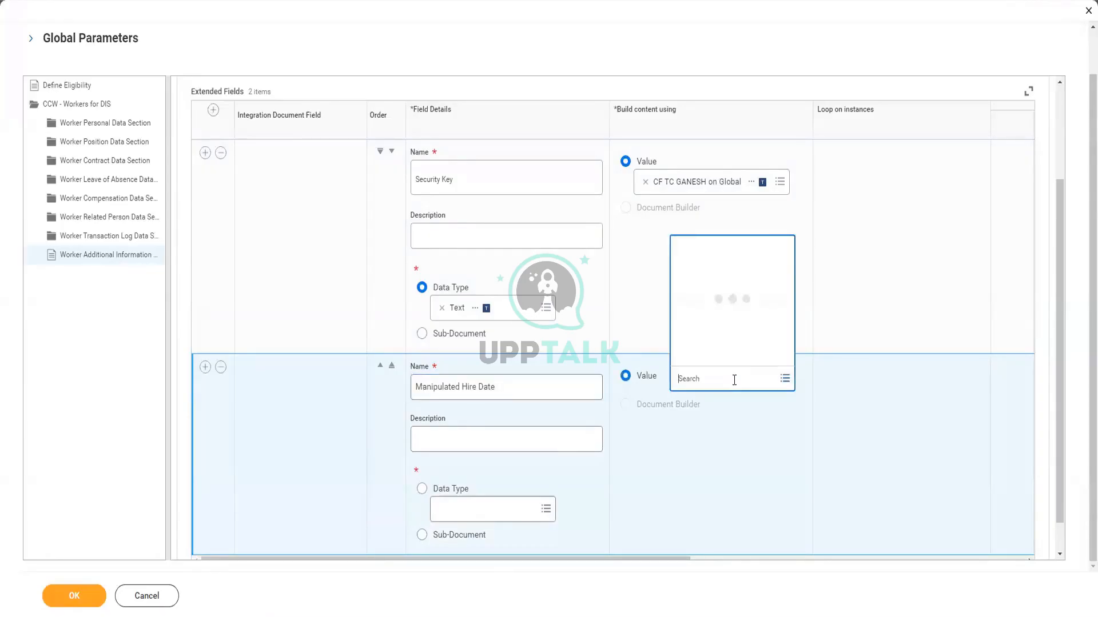
text(Cf hire date for)
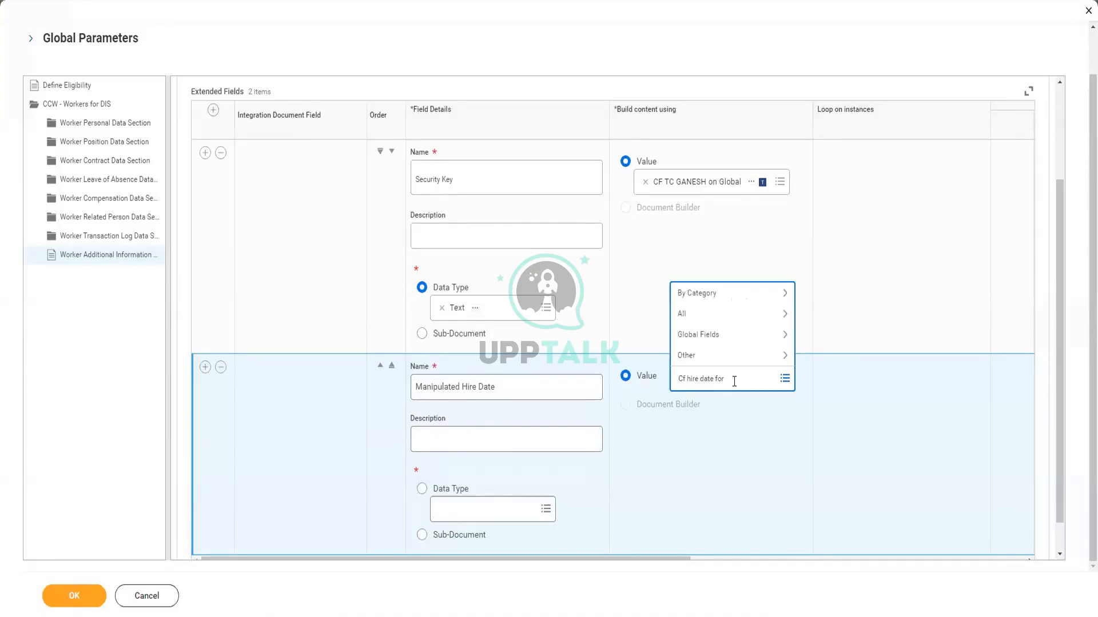
key(Return)
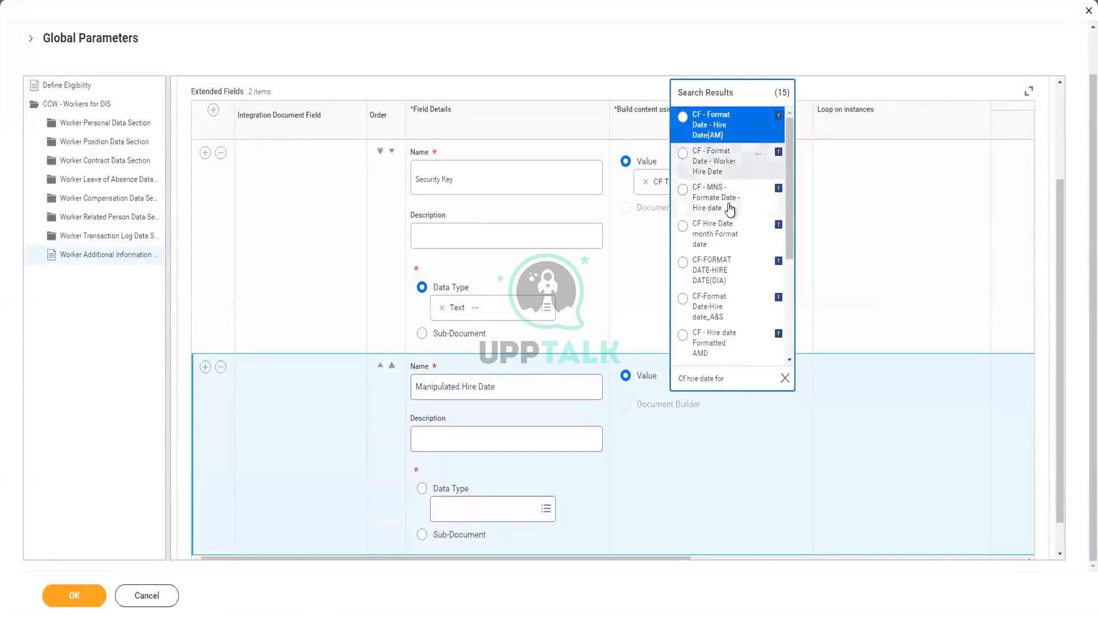
click(726, 168)
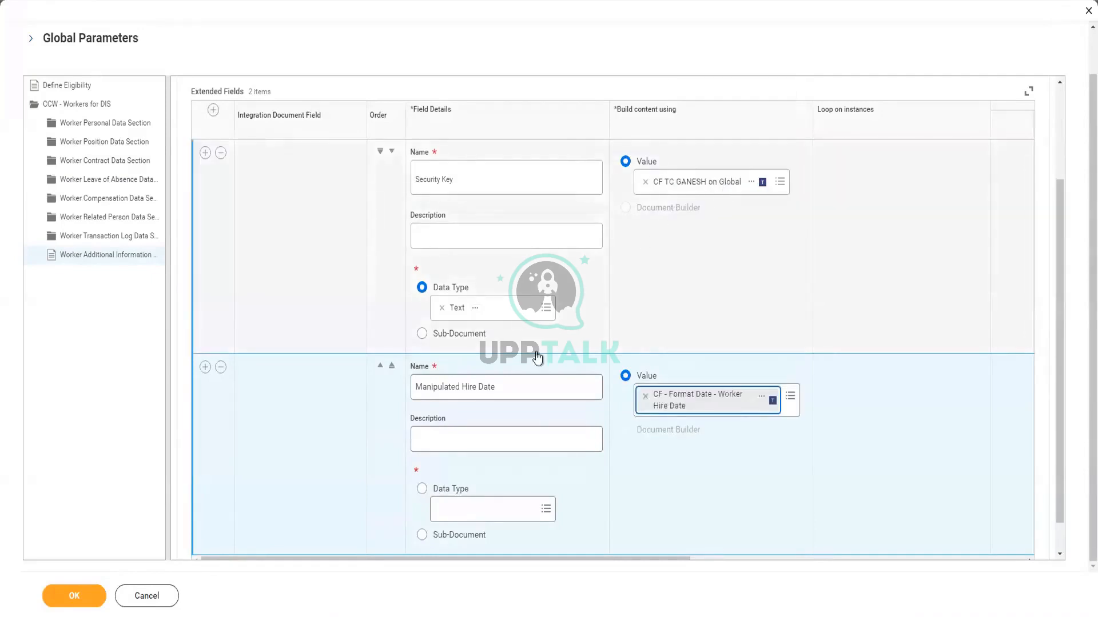
Reopen Configure Integration Field Overrides for Ganesh_Batch2_CCW_DIS_Outbound, listing Define Eligibility and CCW - Workers for DIS
click(355, 522)
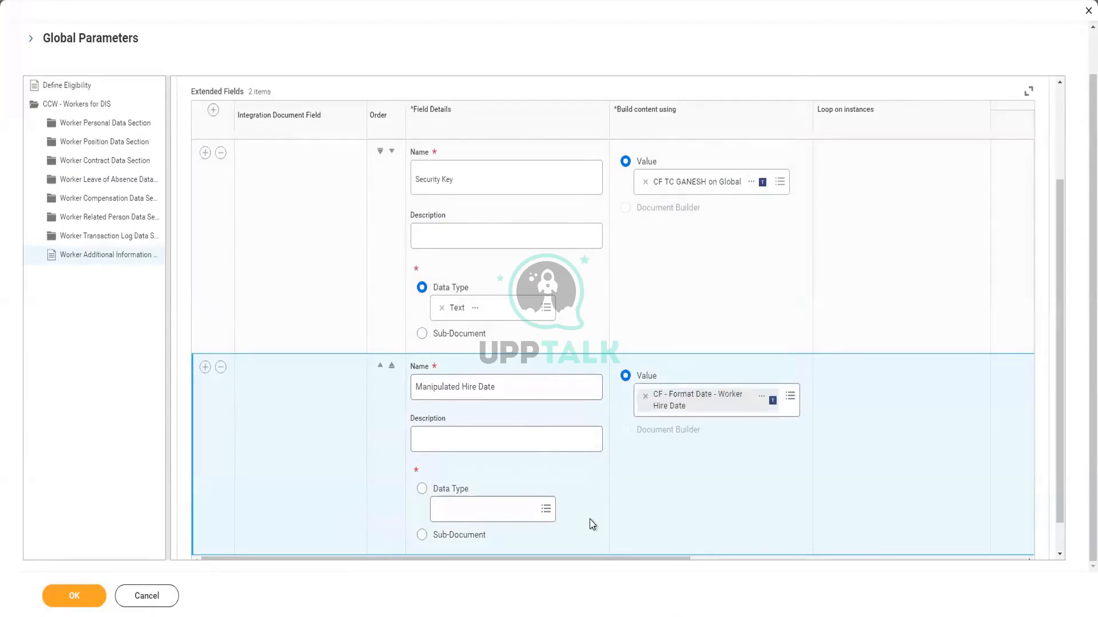
scroll(592, 519, down, 1)
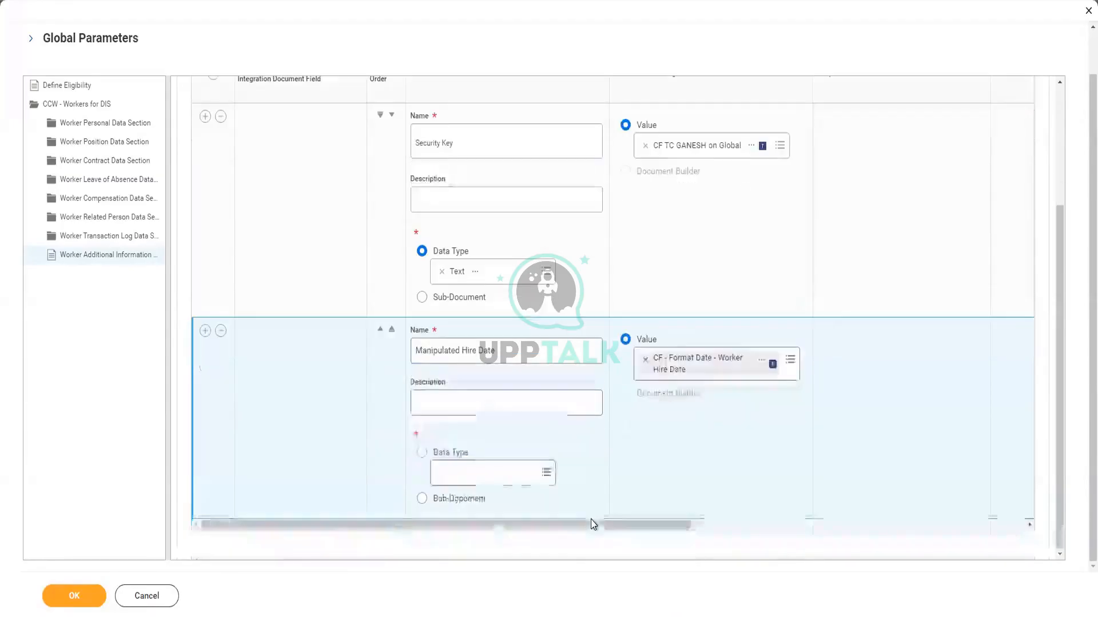
click(492, 470)
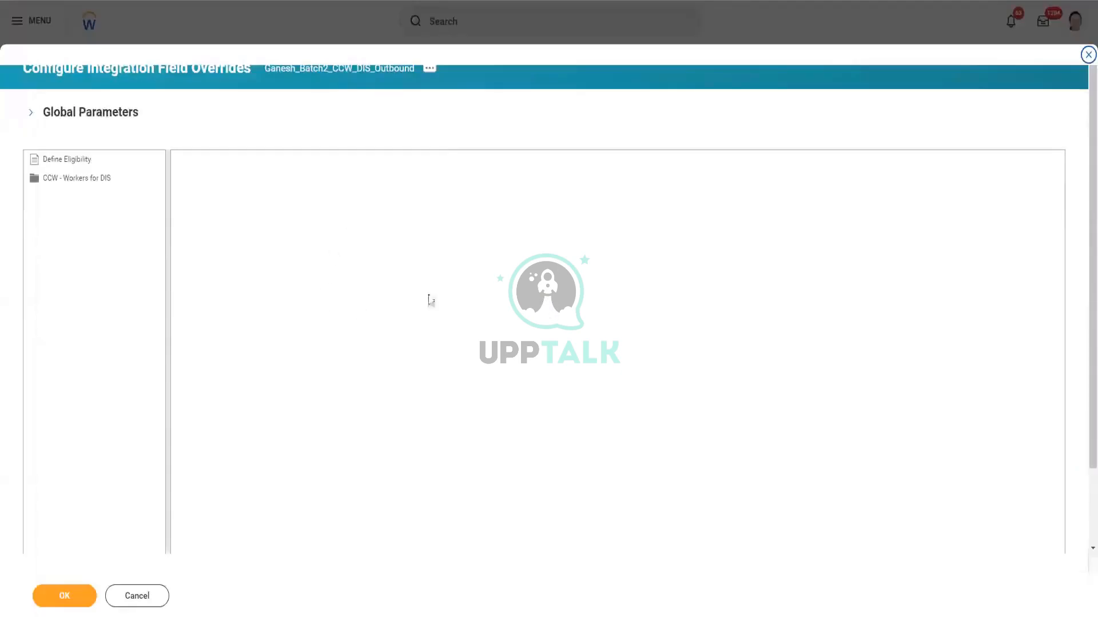
In Worker Additional Information, add the extended field 'Security Key' valued from CF TC GANESH on Global
click(96, 181)
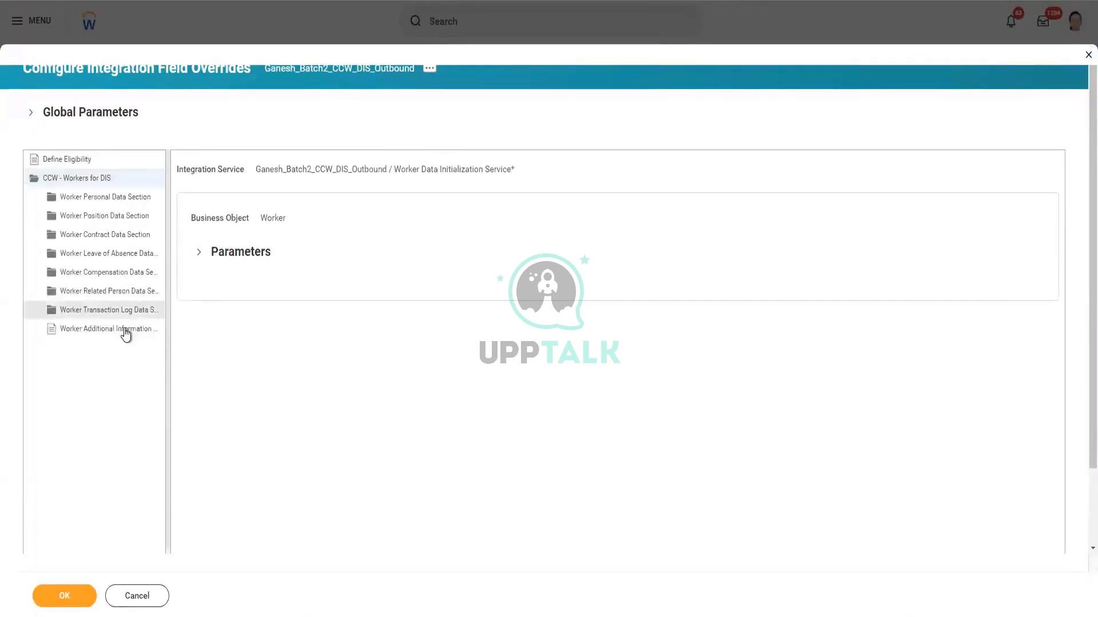
click(141, 328)
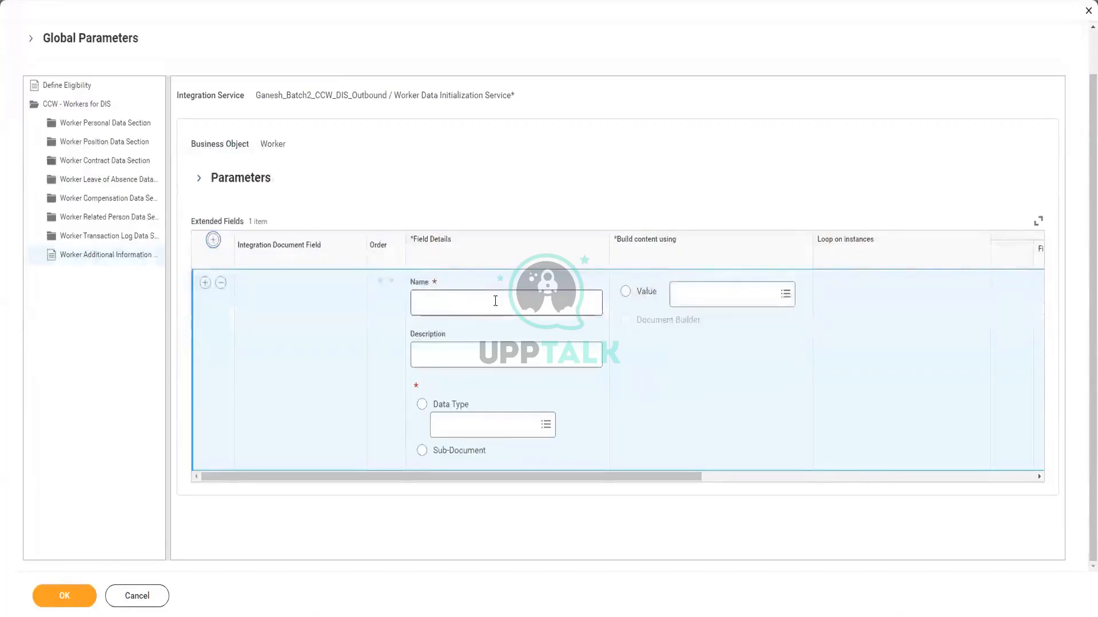
click(495, 301)
text(Secu)
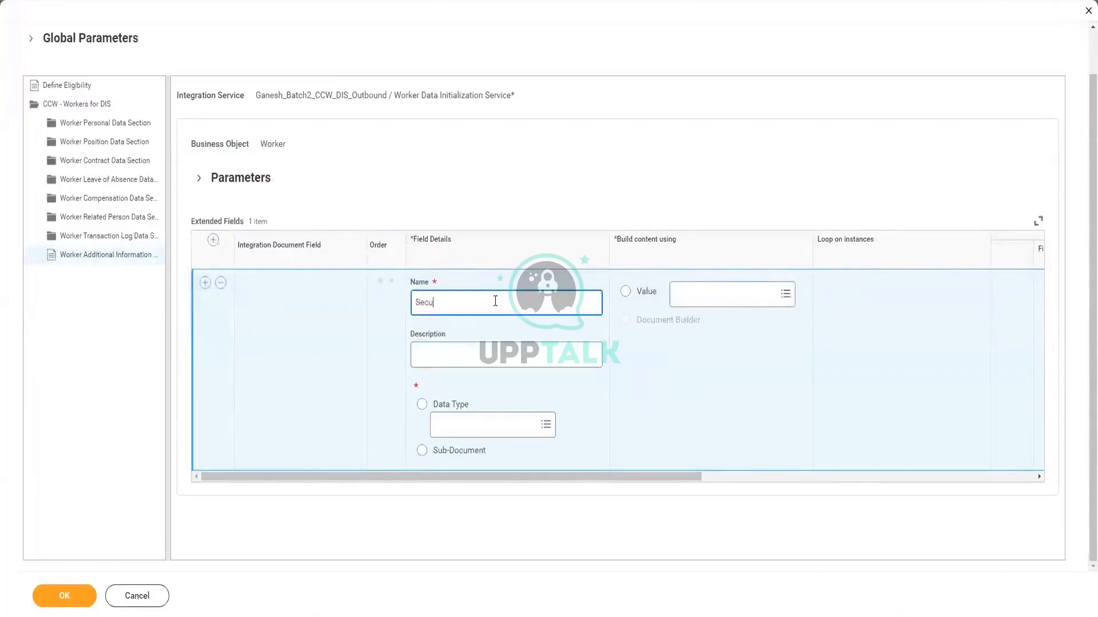
text(rity Key)
click(709, 289)
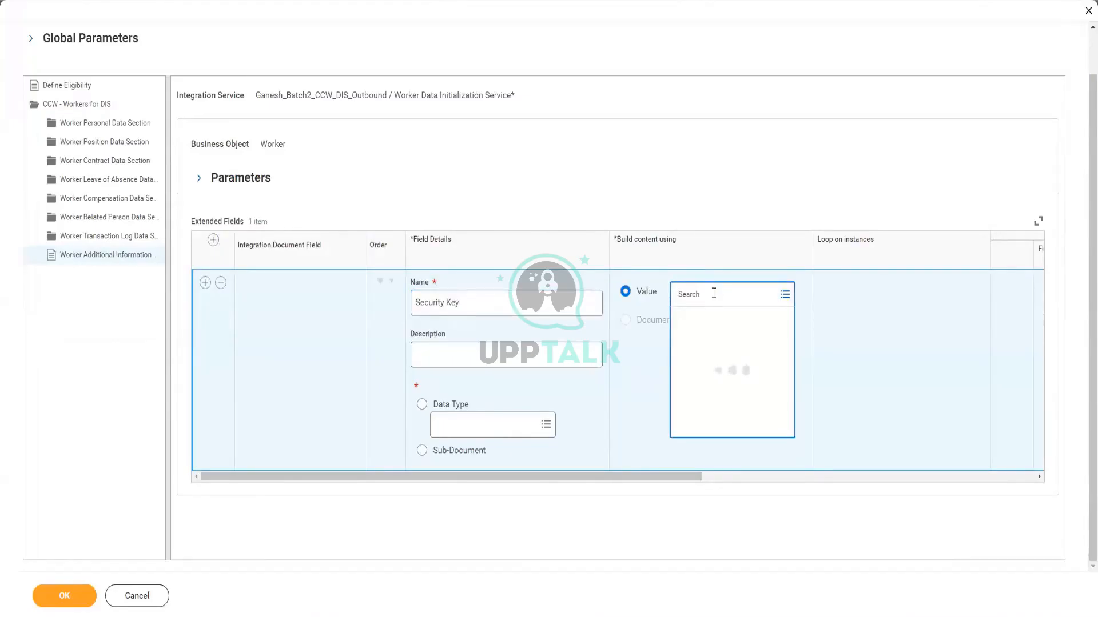
text(Gane)
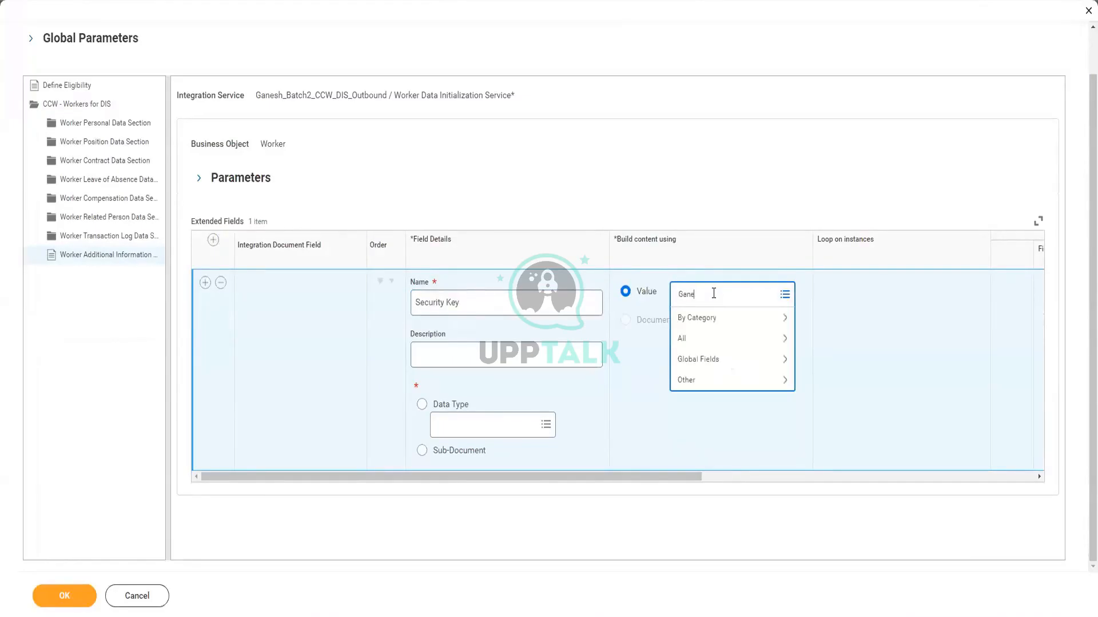
text(sh)
key(Return)
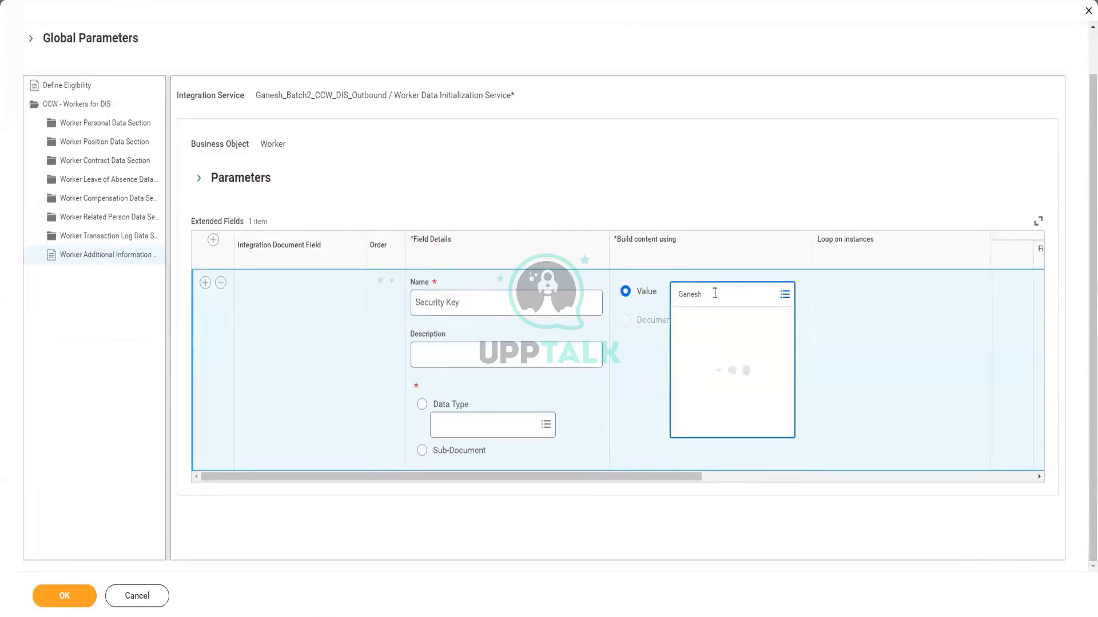
click(724, 398)
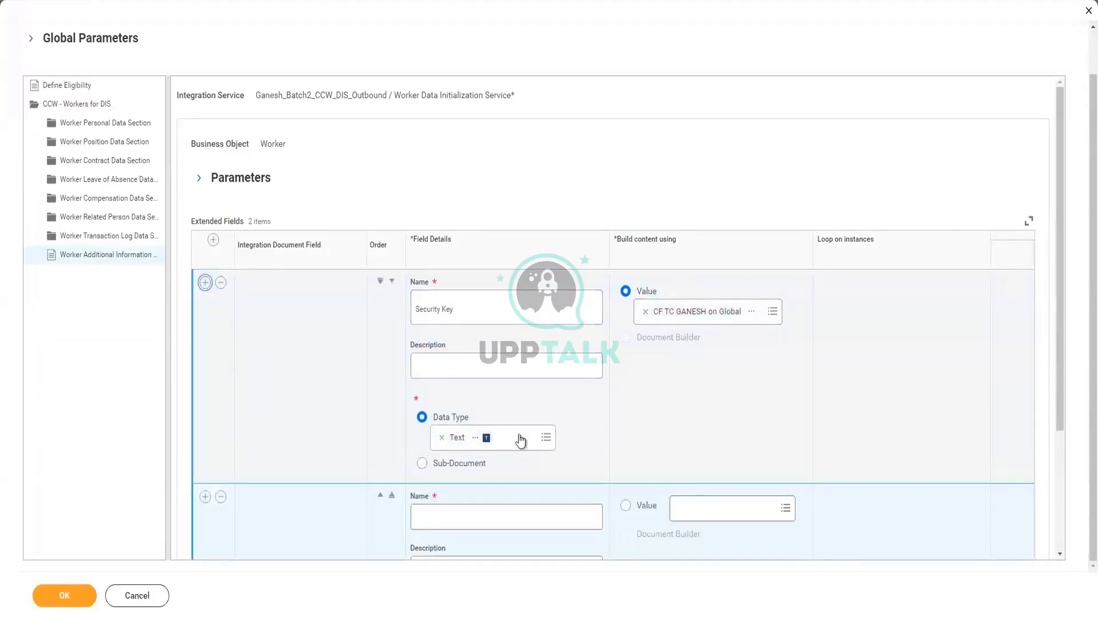
Name the second extended field 'Manipulated Hire Date' and take its value from CF Hire Date month Format date
scroll(504, 466, down, 1)
scroll(498, 470, down, 1)
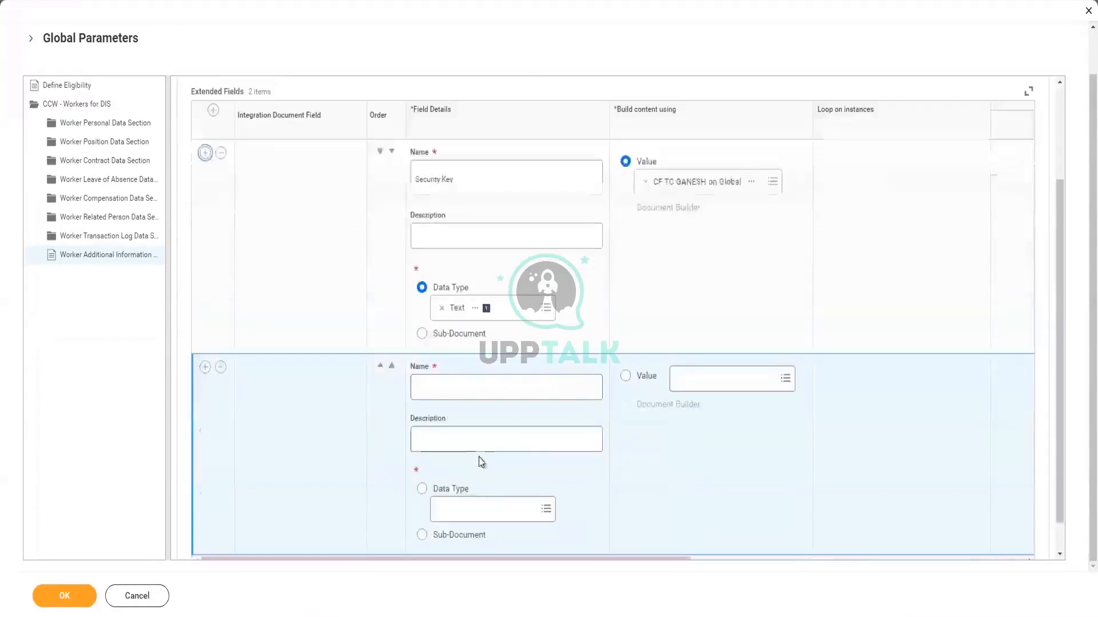
click(467, 386)
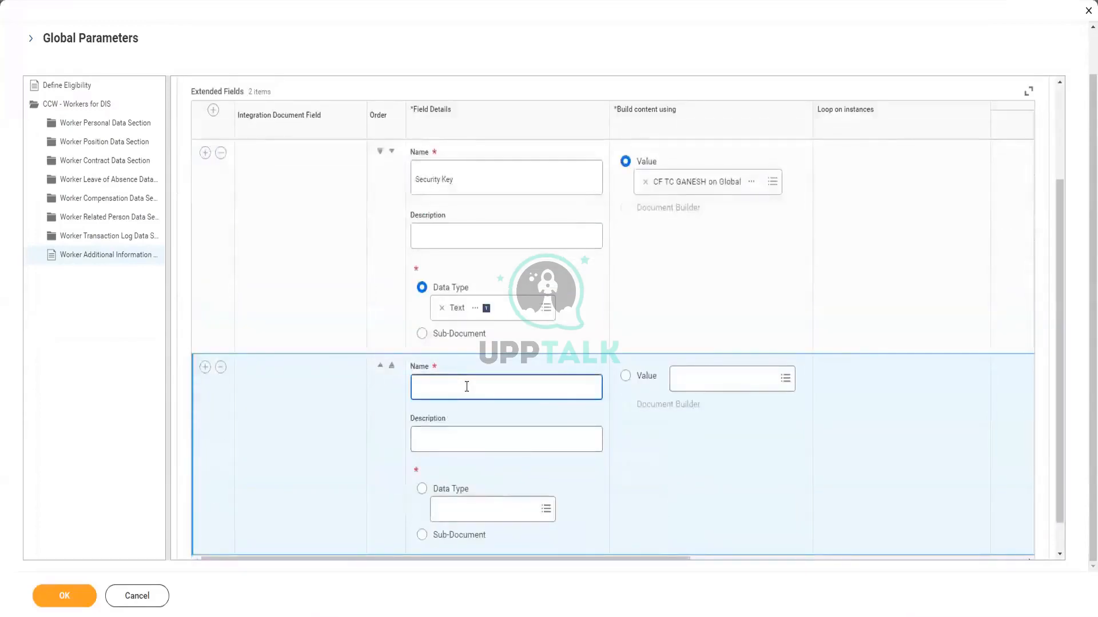
text(Manipulated Hire Date)
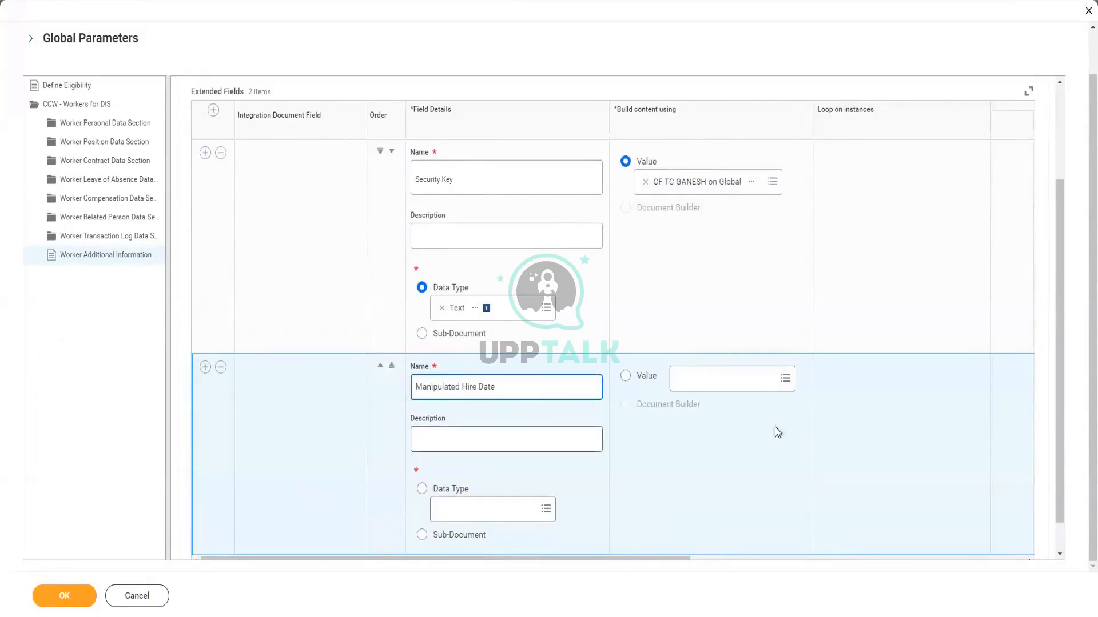
click(735, 379)
text(q)
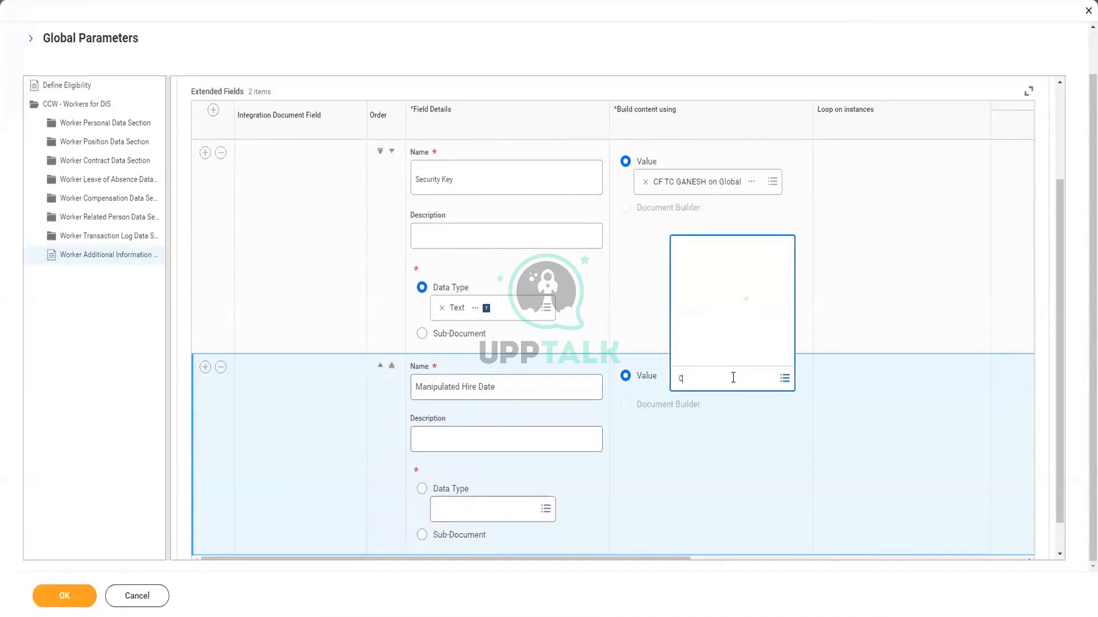
text(F h)
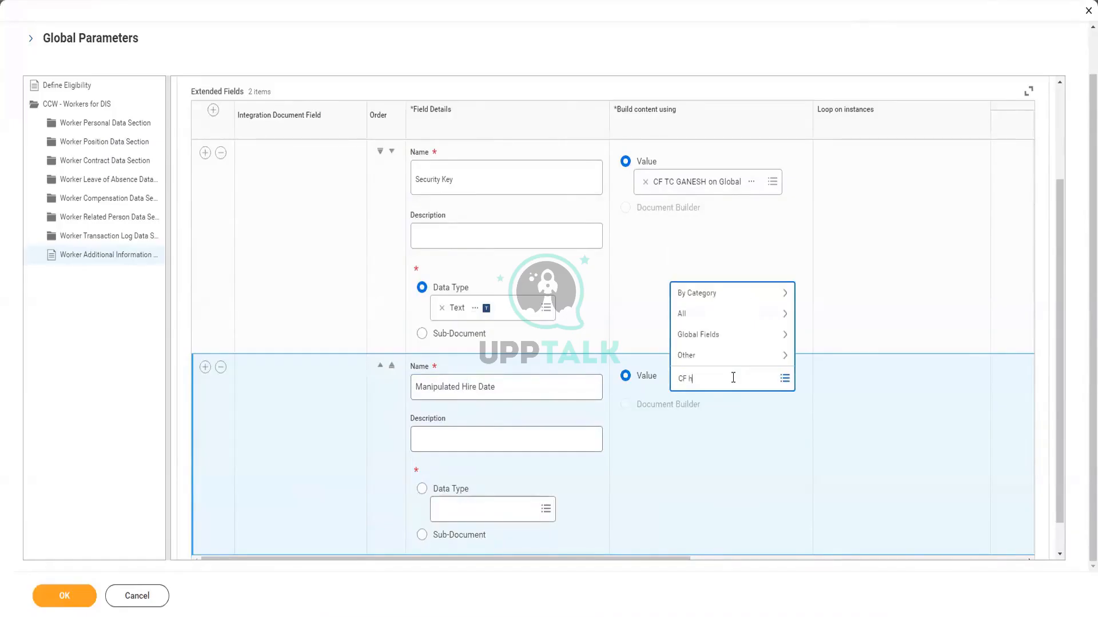
text(ire date for)
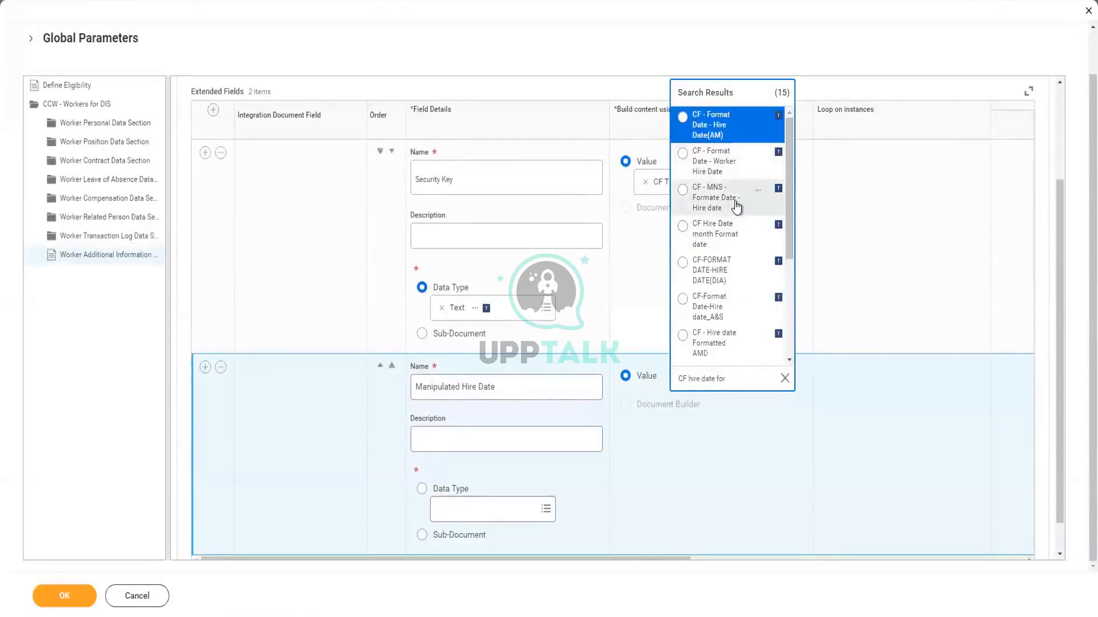
click(724, 238)
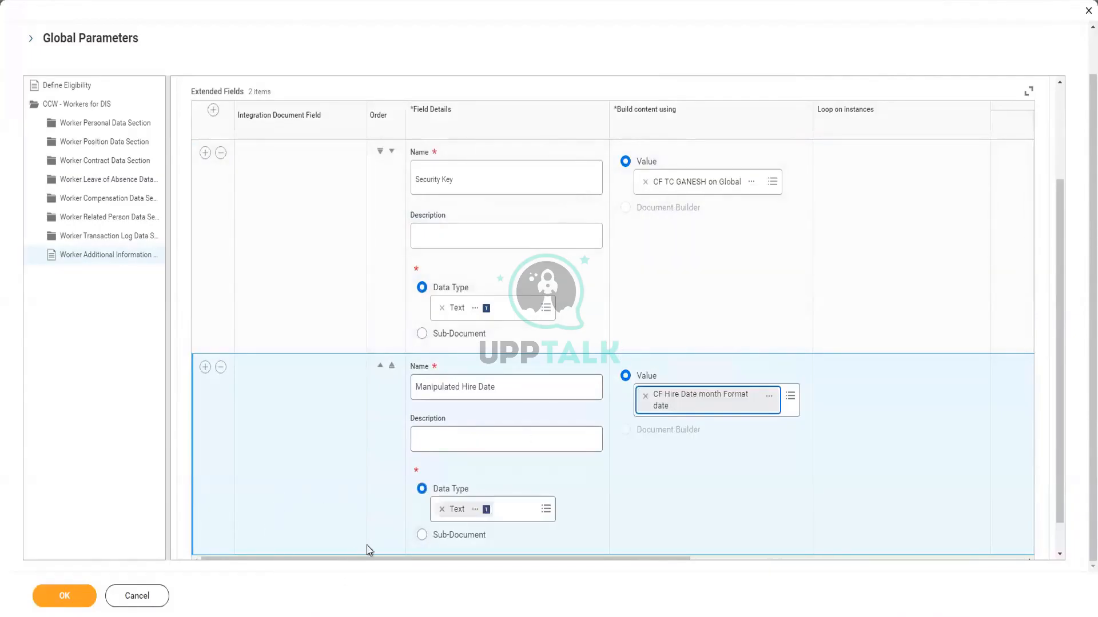
Scroll down to the Manipulated Hire Date row's Data Type setting
scroll(203, 517, down, 1)
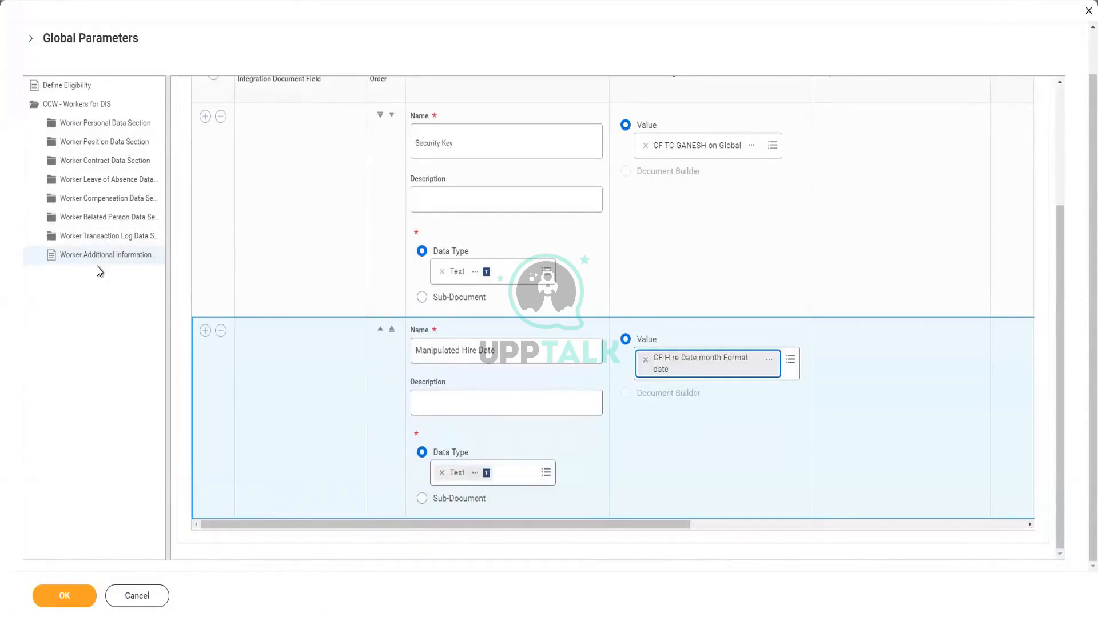
Expand Worker Position Data Section and open its Position Additional Information subsection
click(89, 143)
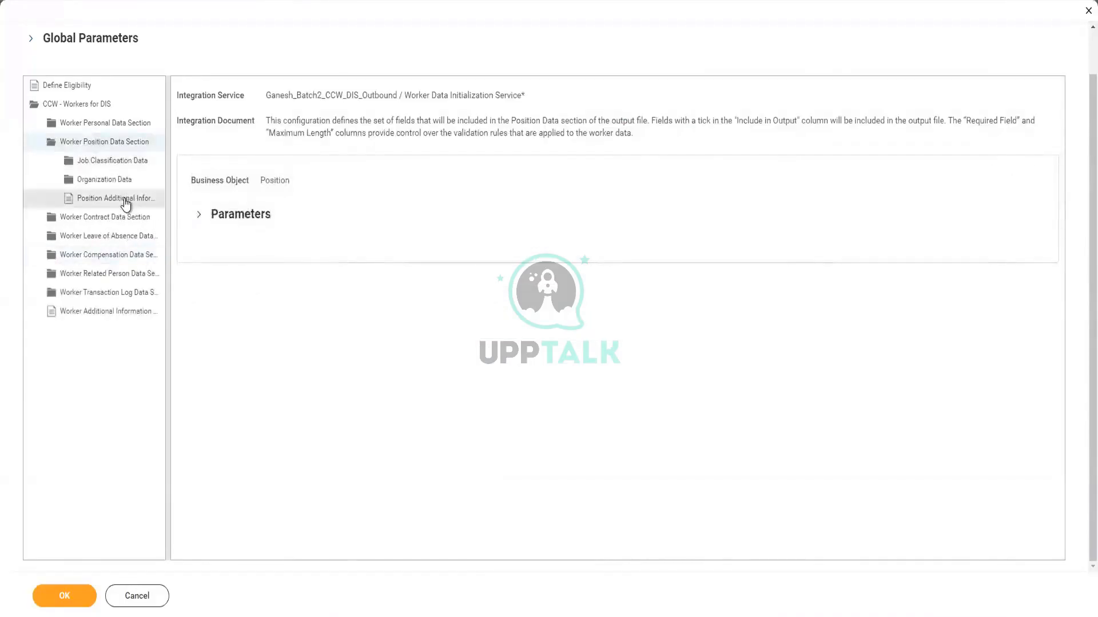
click(126, 200)
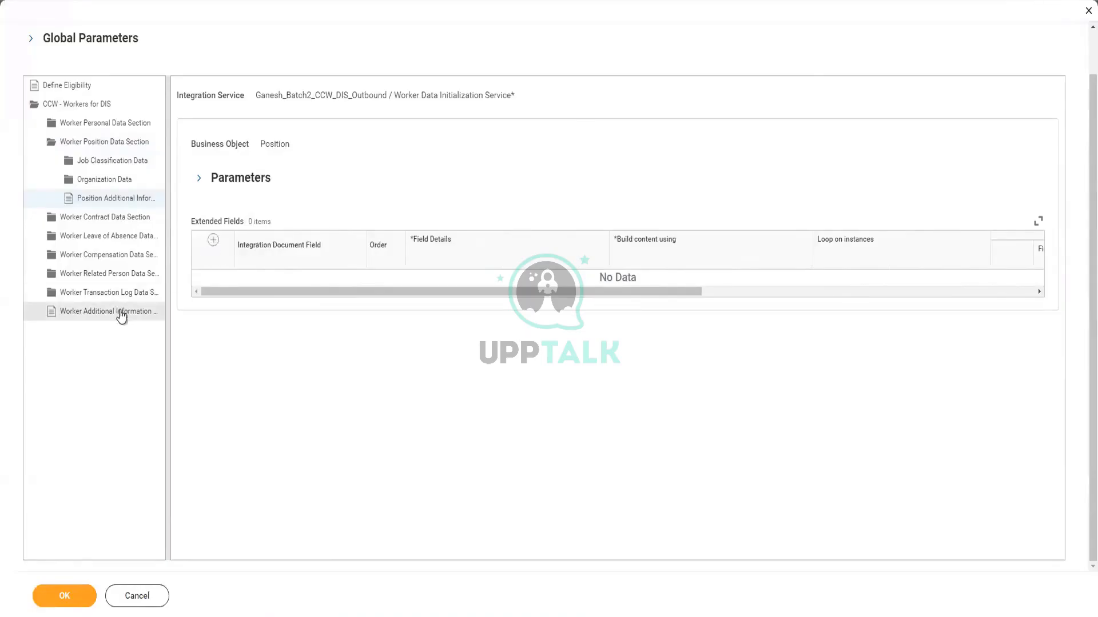
Confirm the Global Parameters dialog with OK to keep the extended field overrides
click(57, 600)
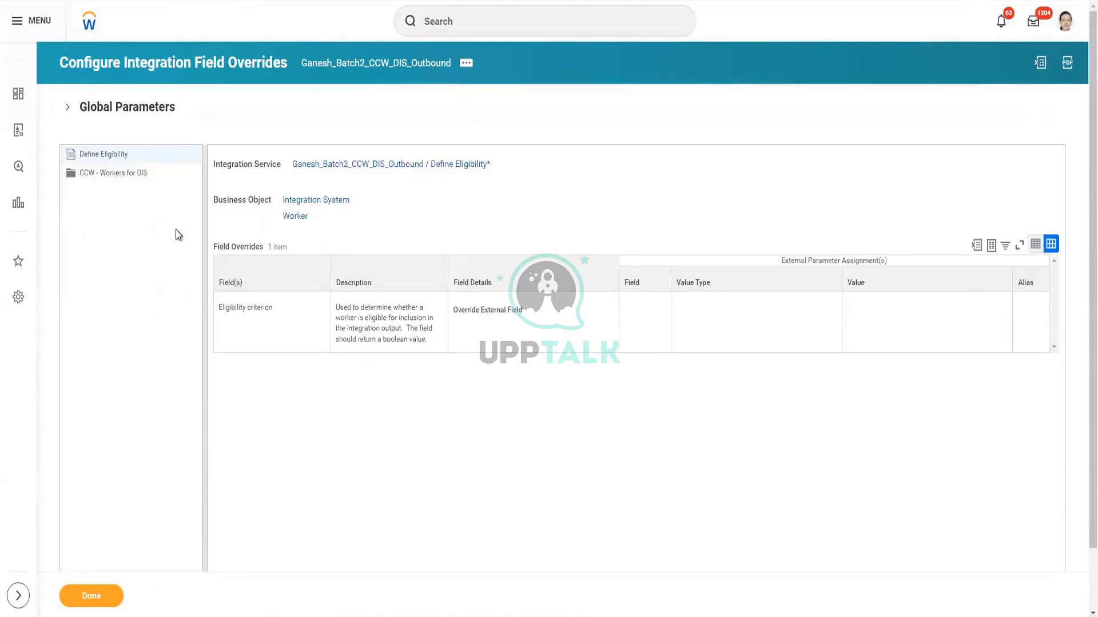
Expand CCW - Workers for DIS and show the integration system's related actions
click(142, 175)
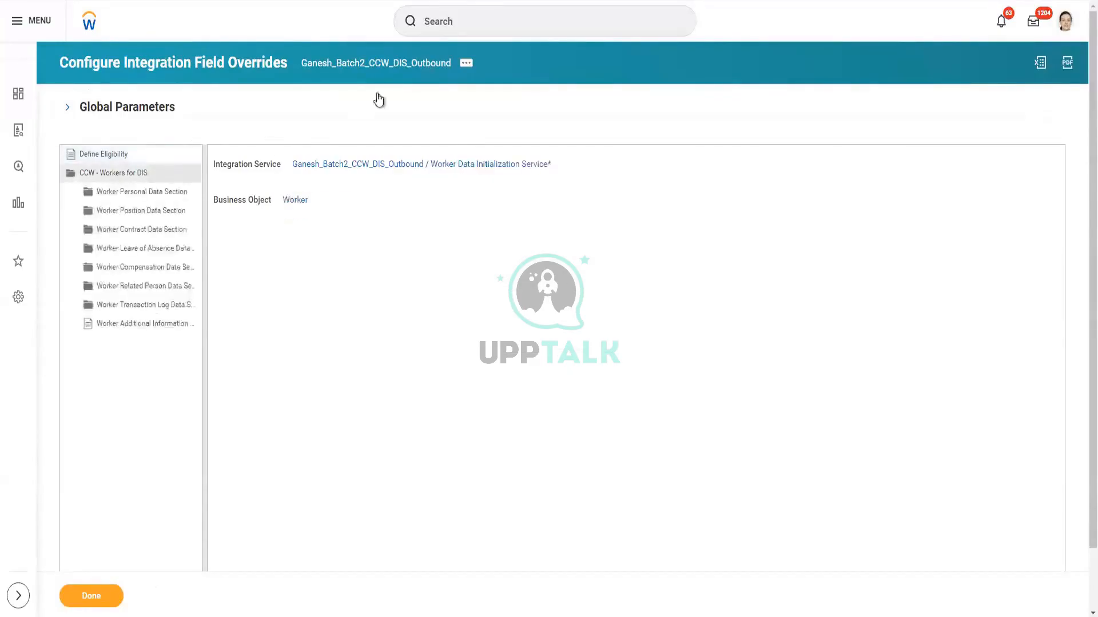
click(465, 64)
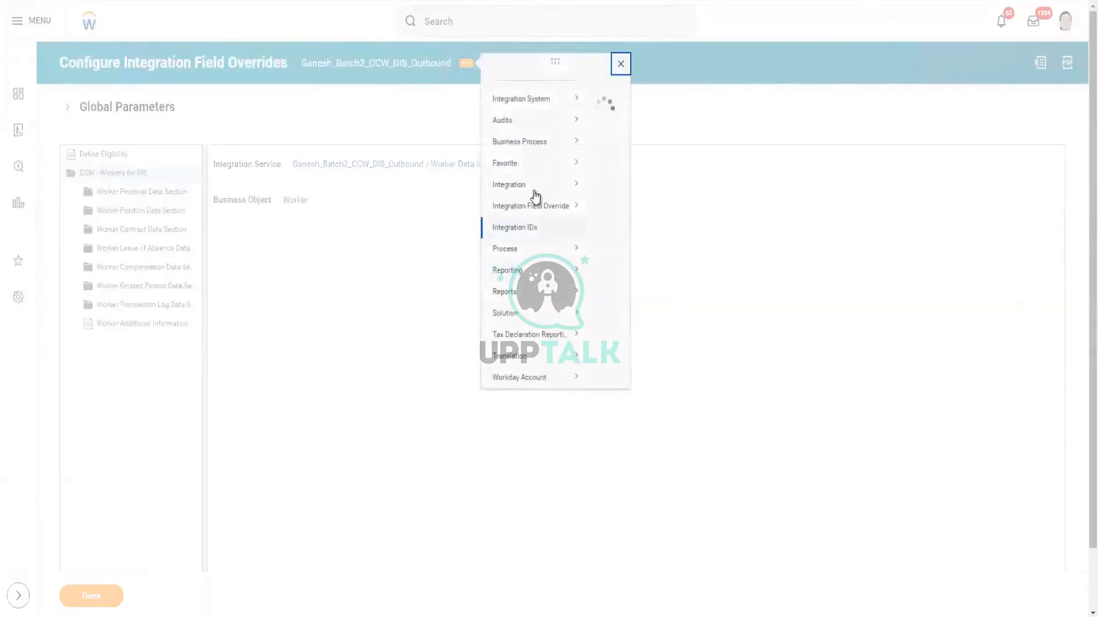
Launch the DIS outbound via Integration > Launch / Schedule with Run Frequency Run Now
mouse_move(540, 199)
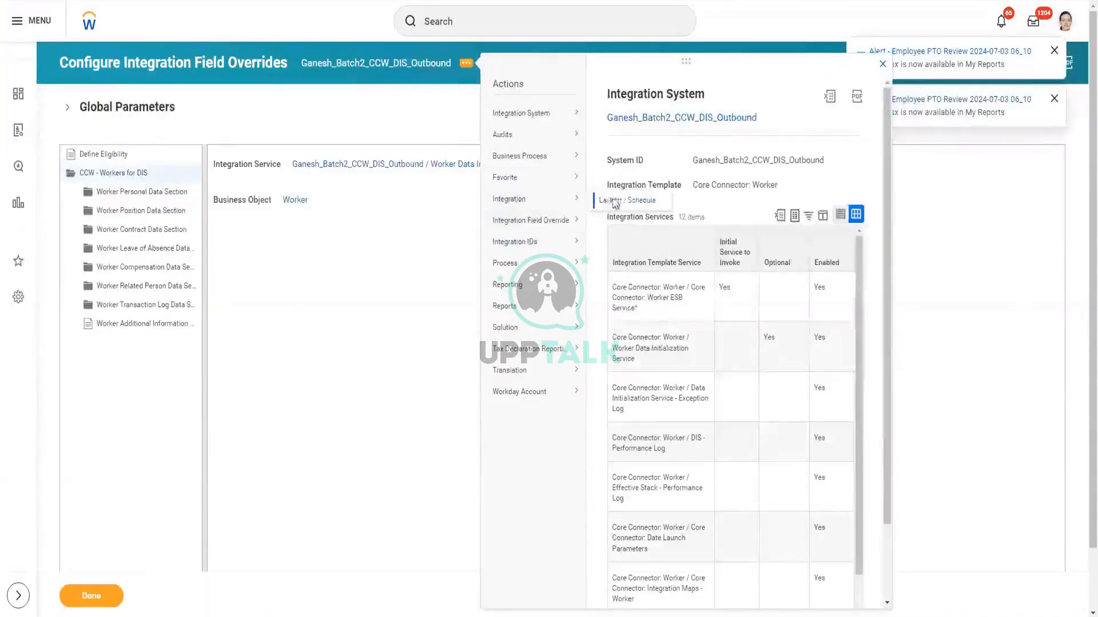
click(614, 202)
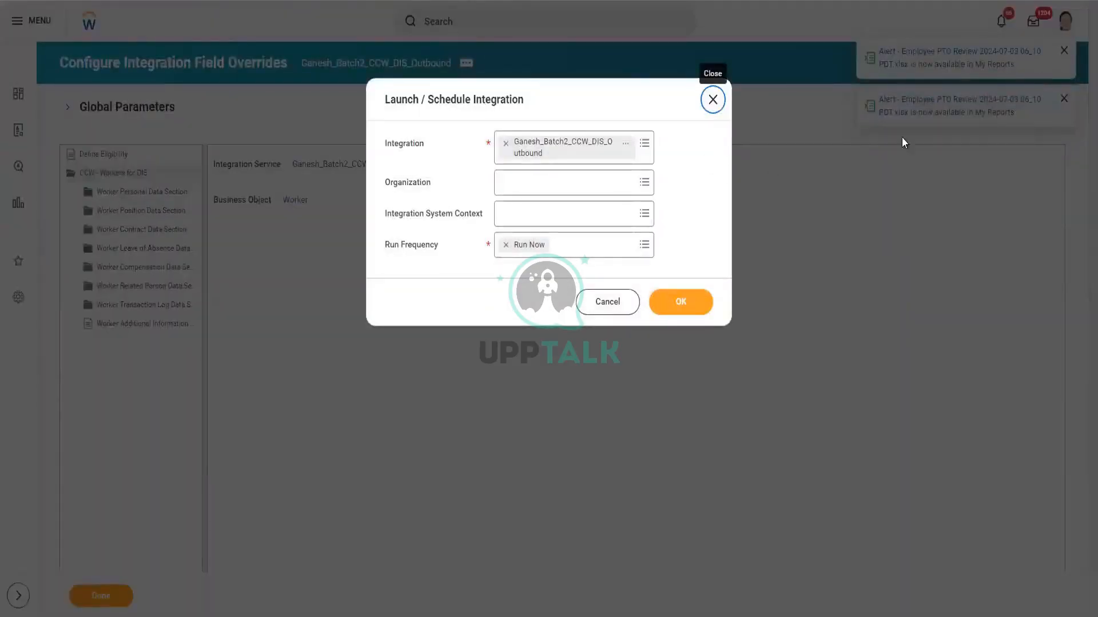
click(684, 309)
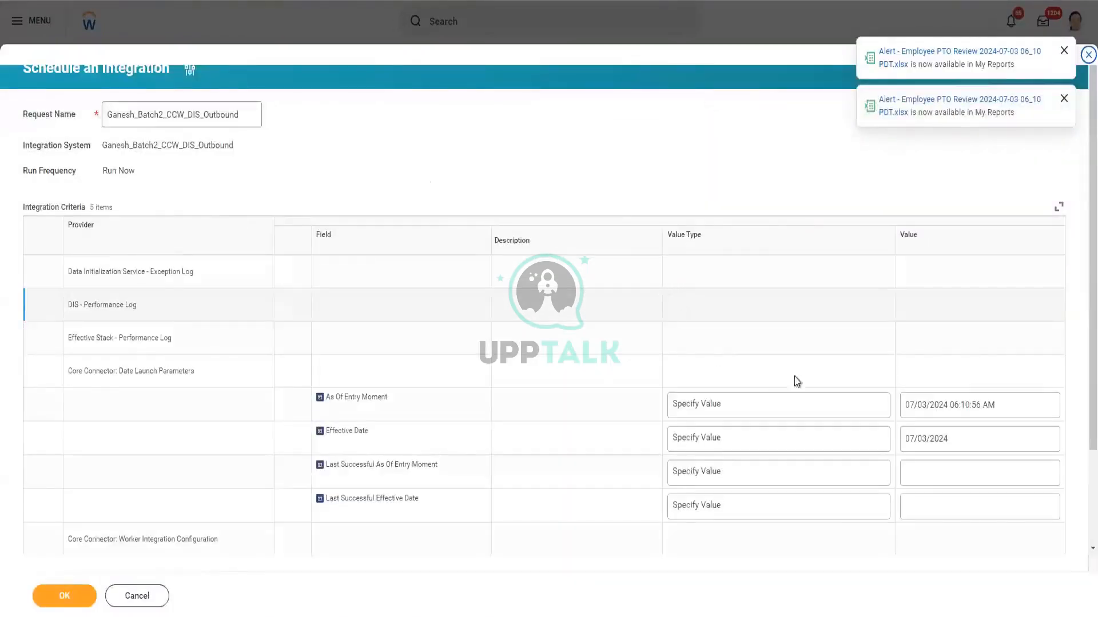
Tick Full File and add three workers found by searching 'jacq' to the Workers prompt
scroll(798, 369, down, 2)
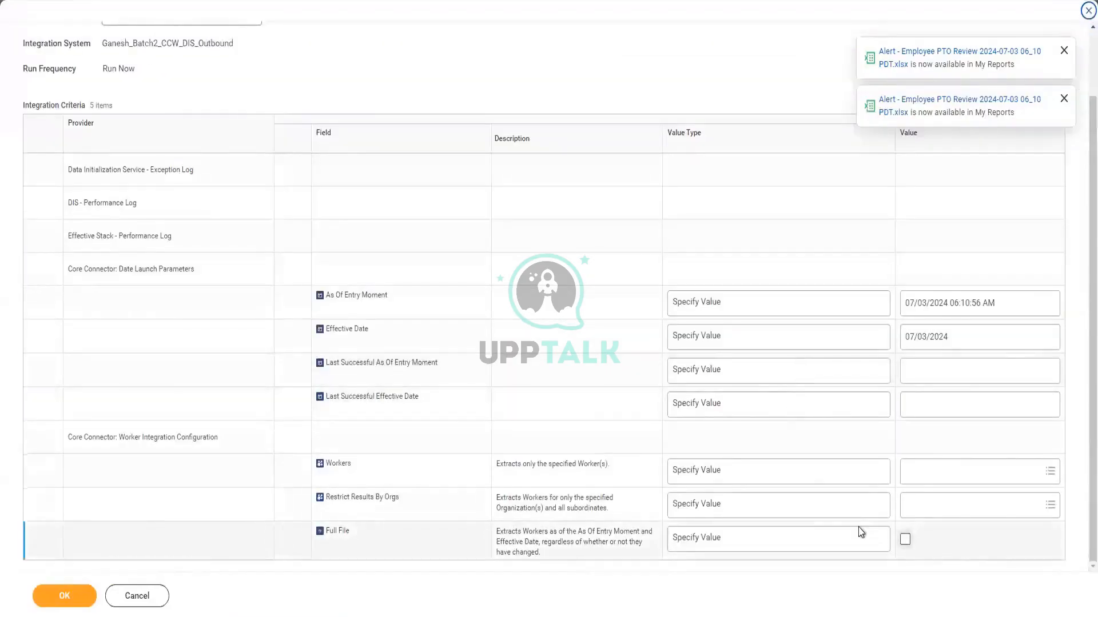
click(905, 540)
click(928, 472)
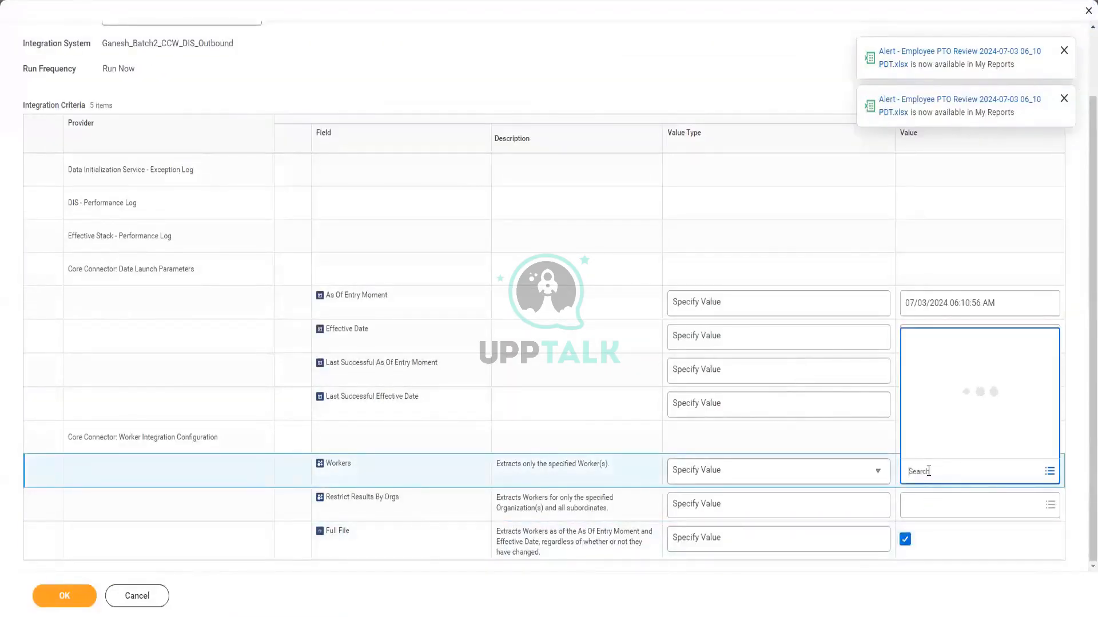
text(jacq)
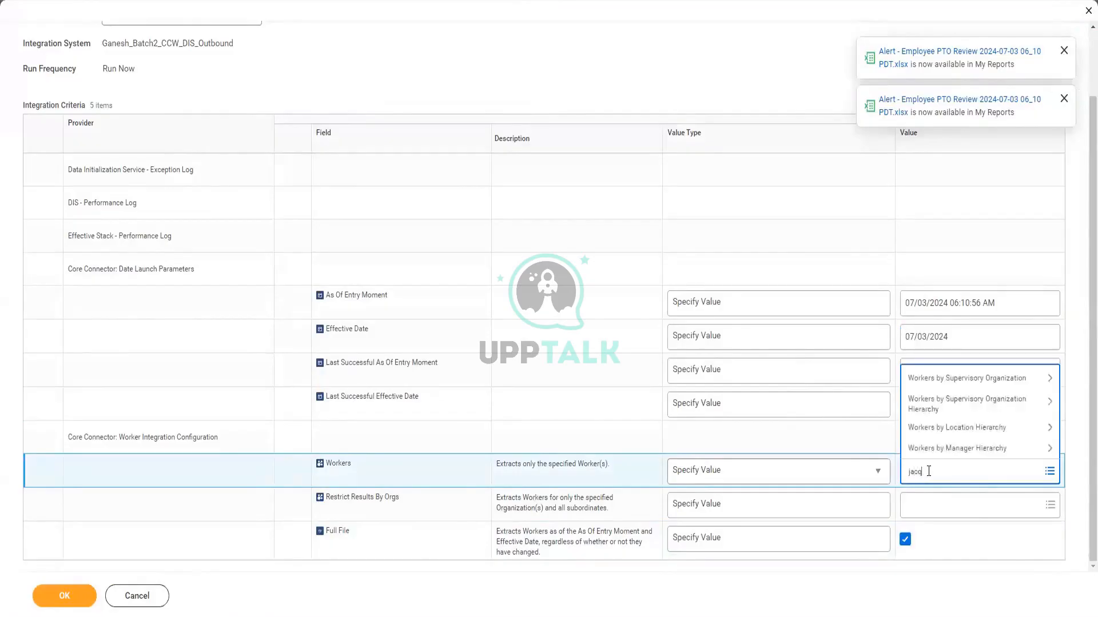
key(Return)
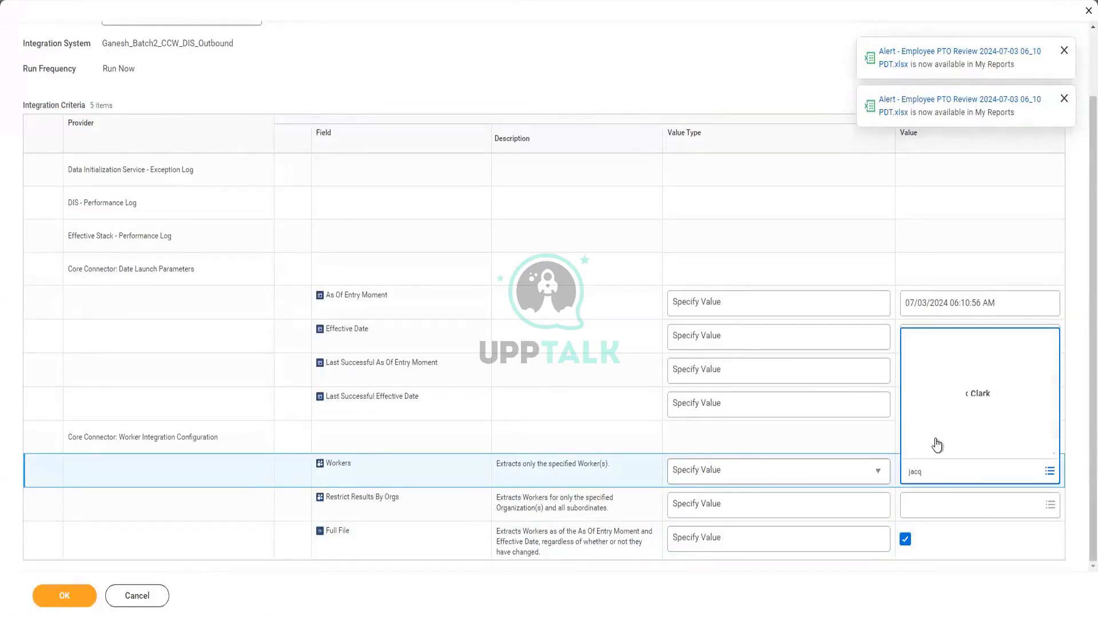
click(921, 228)
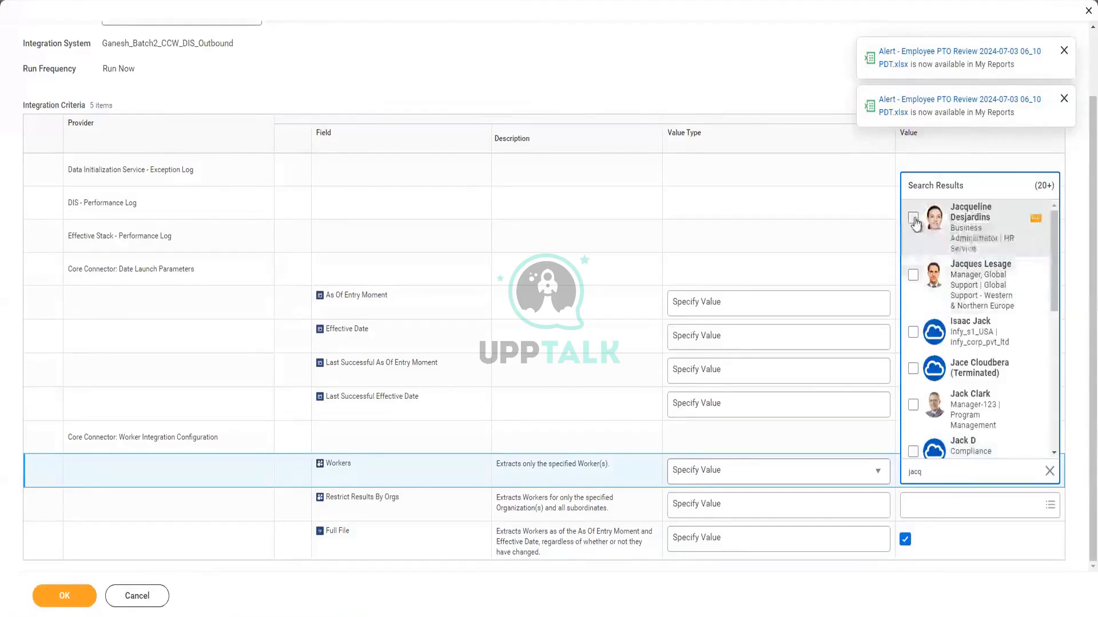
click(914, 283)
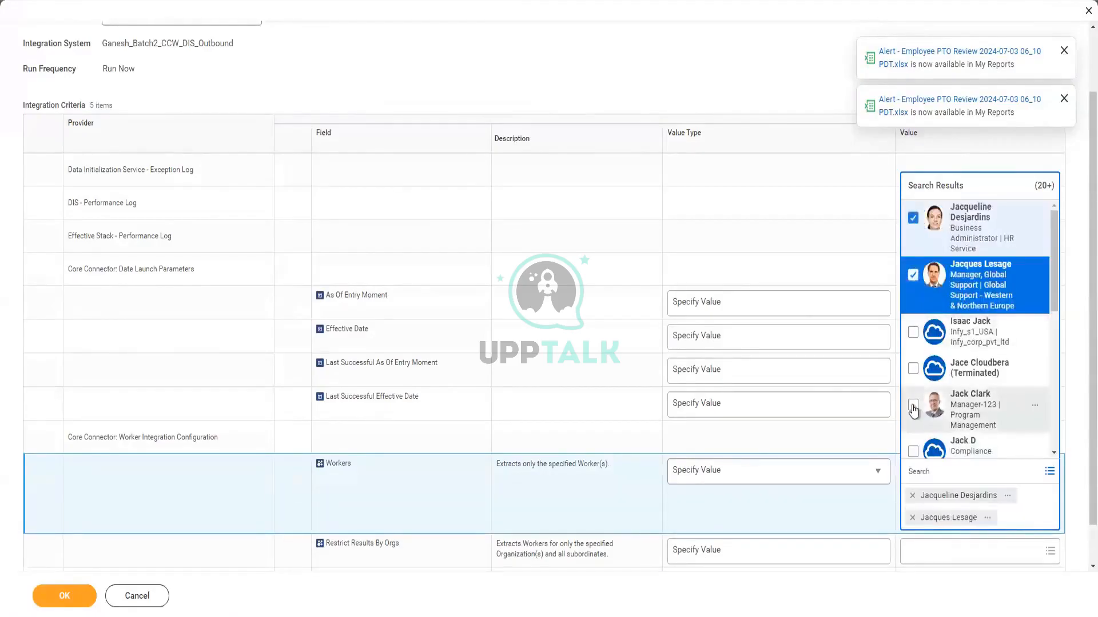
click(913, 406)
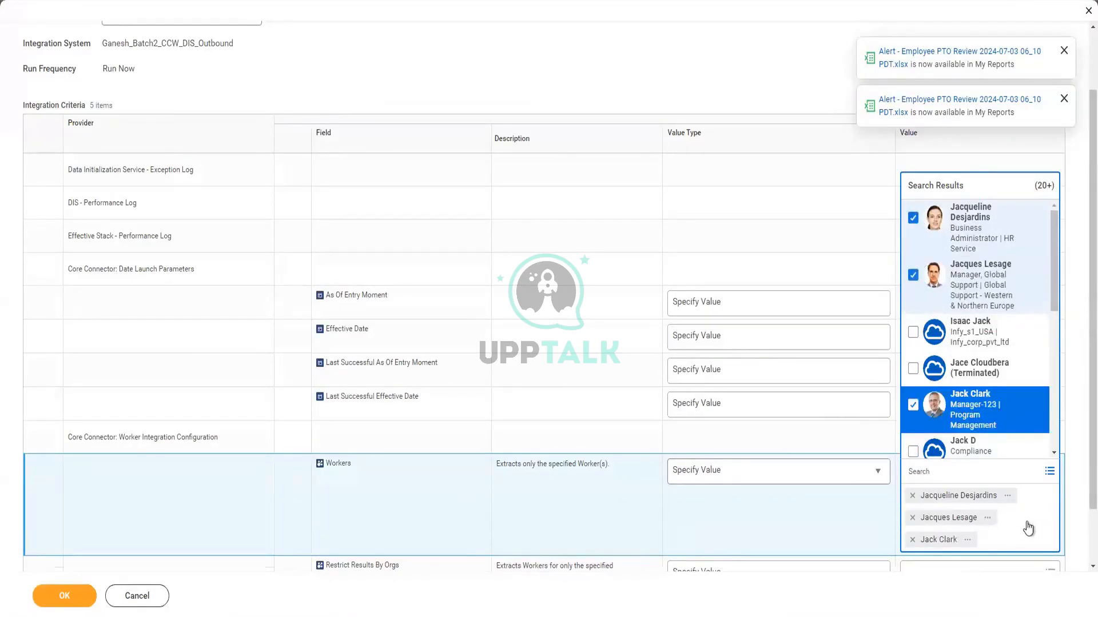
click(1035, 499)
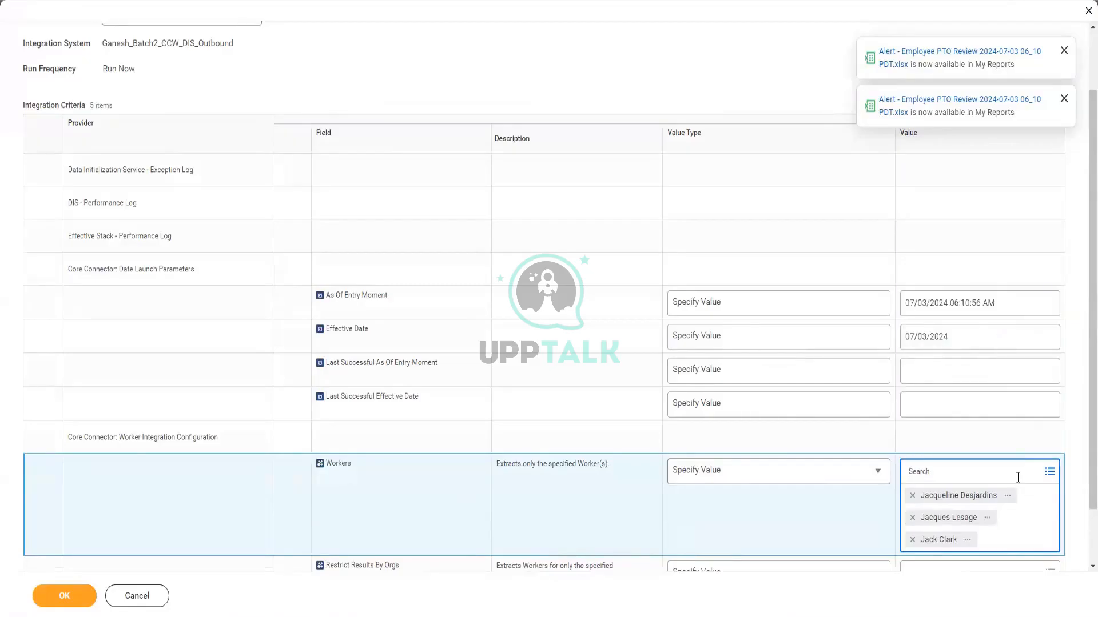
Search 'lo' for the fourth worker, then submit the integration launch
text(logan mc)
key(Return)
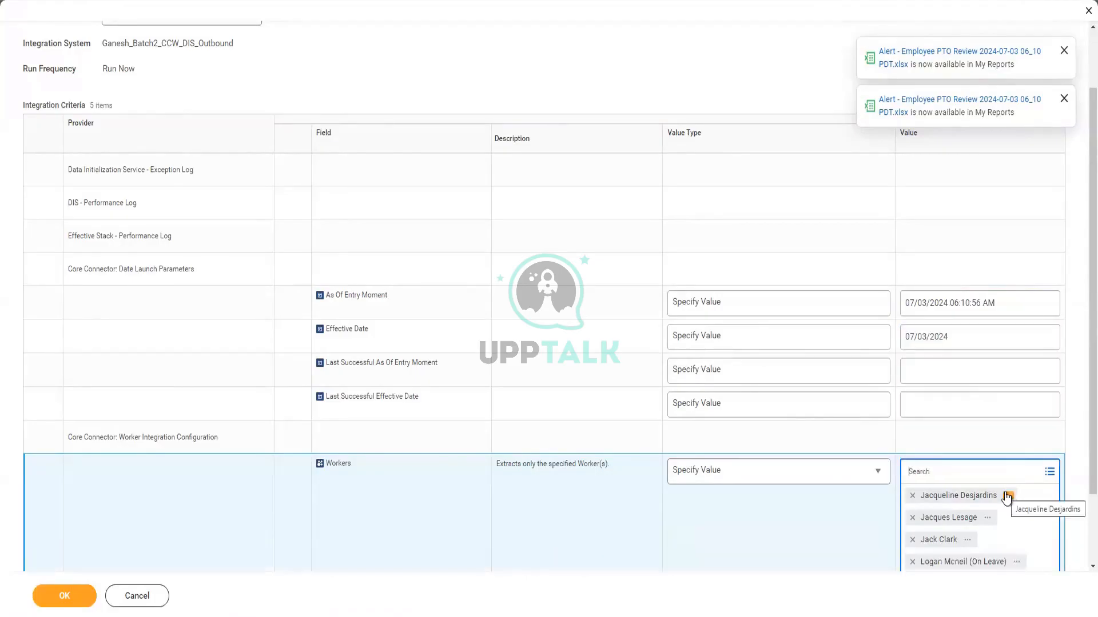
scroll(751, 408, down, 3)
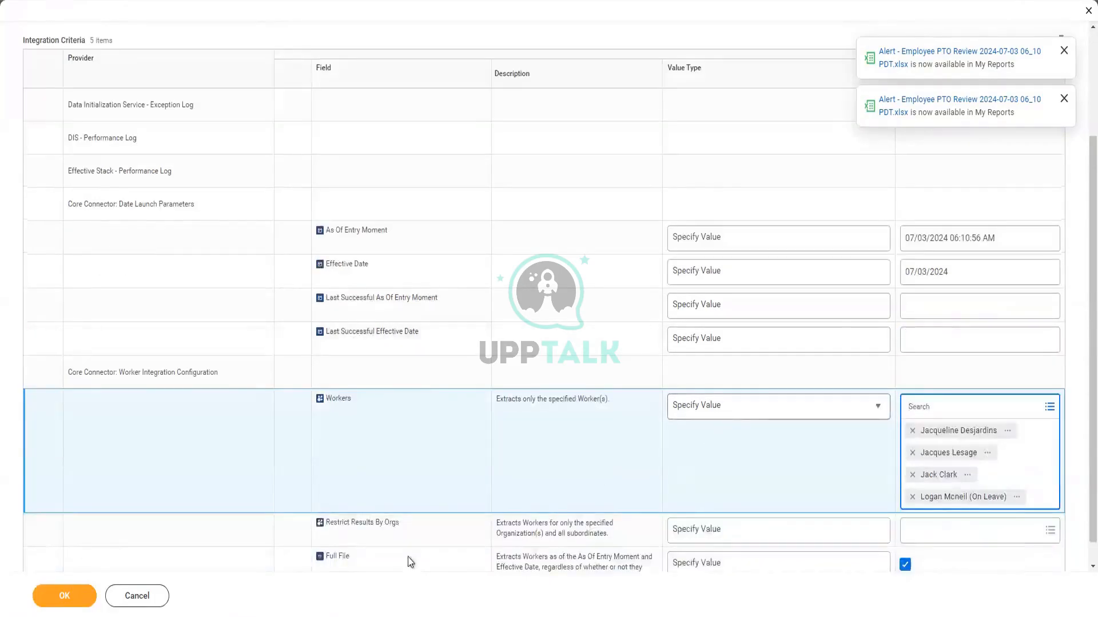
scroll(262, 397, up, 2)
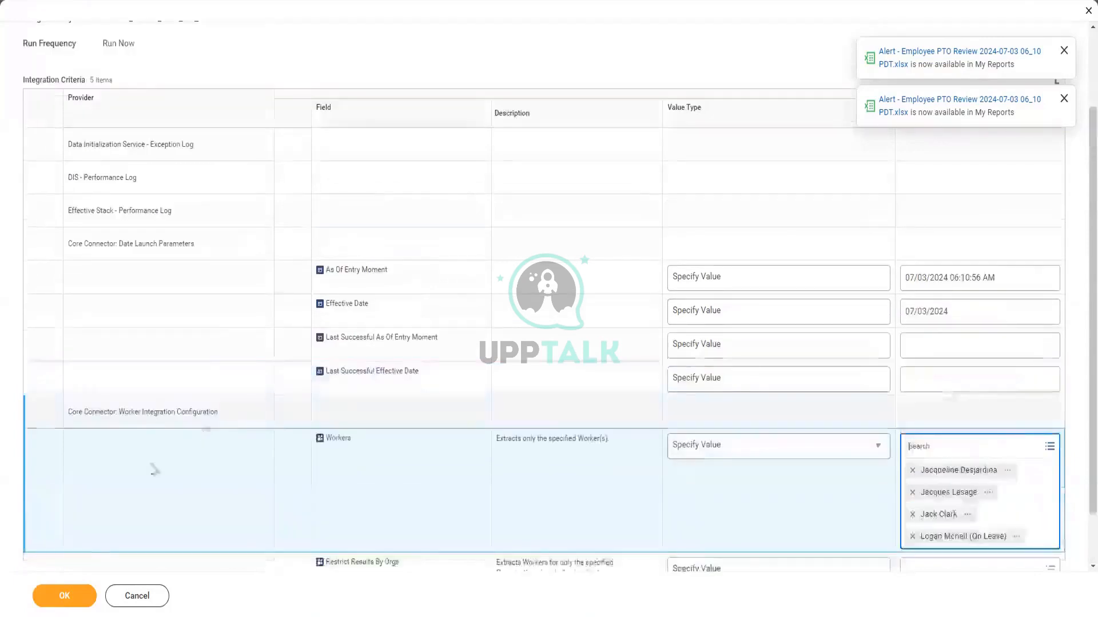
click(66, 597)
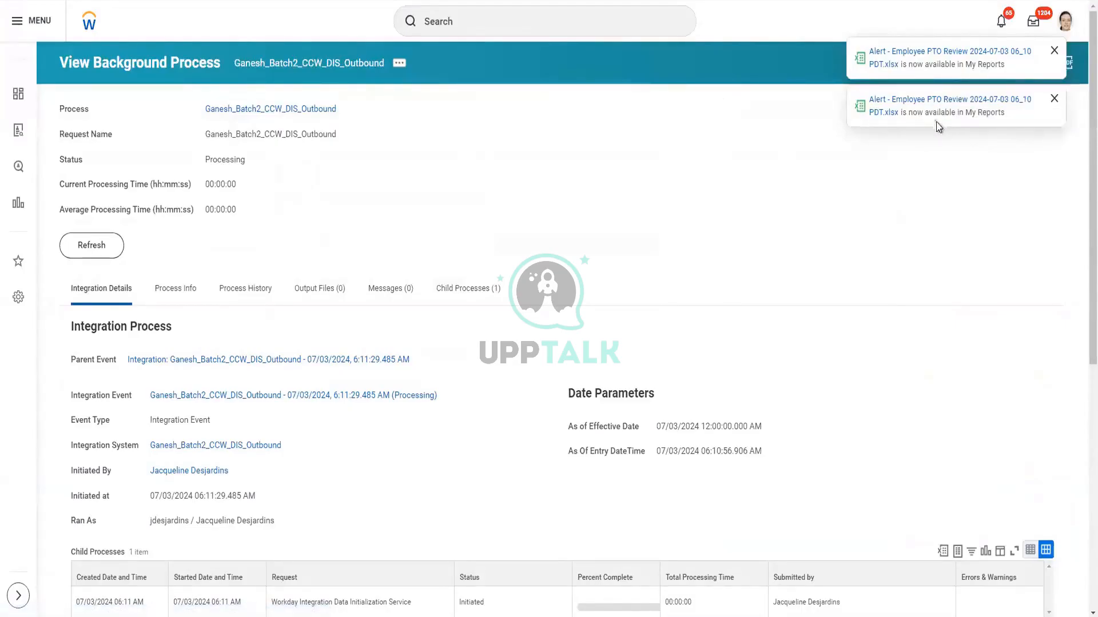
Dismiss the PTO report alerts, refresh the process status, and review the Workers parameter
click(1053, 101)
click(1054, 51)
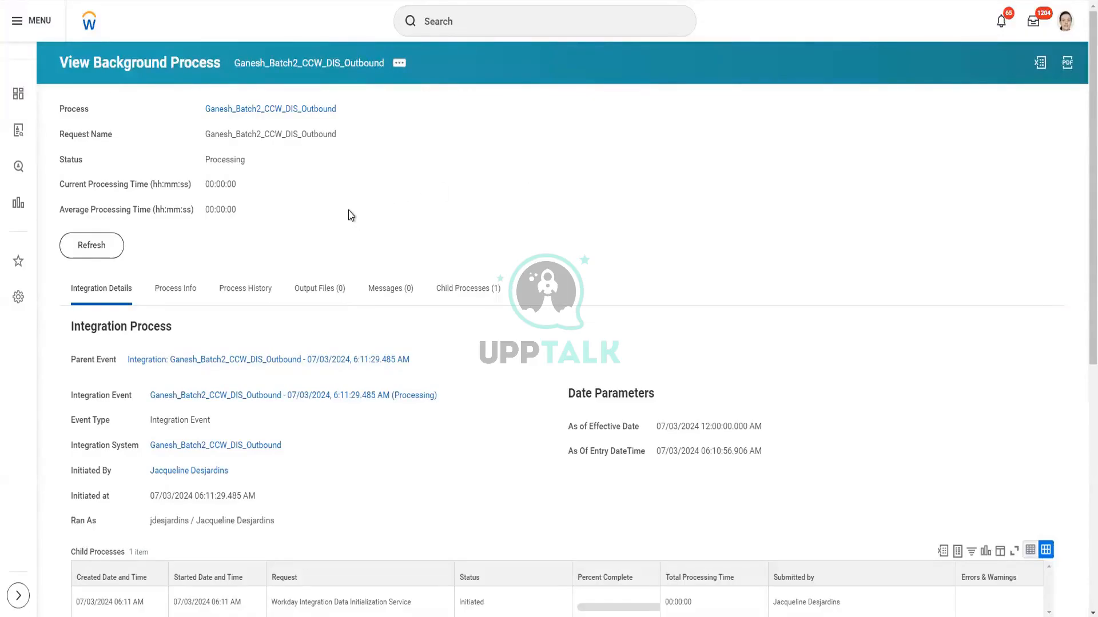
click(114, 254)
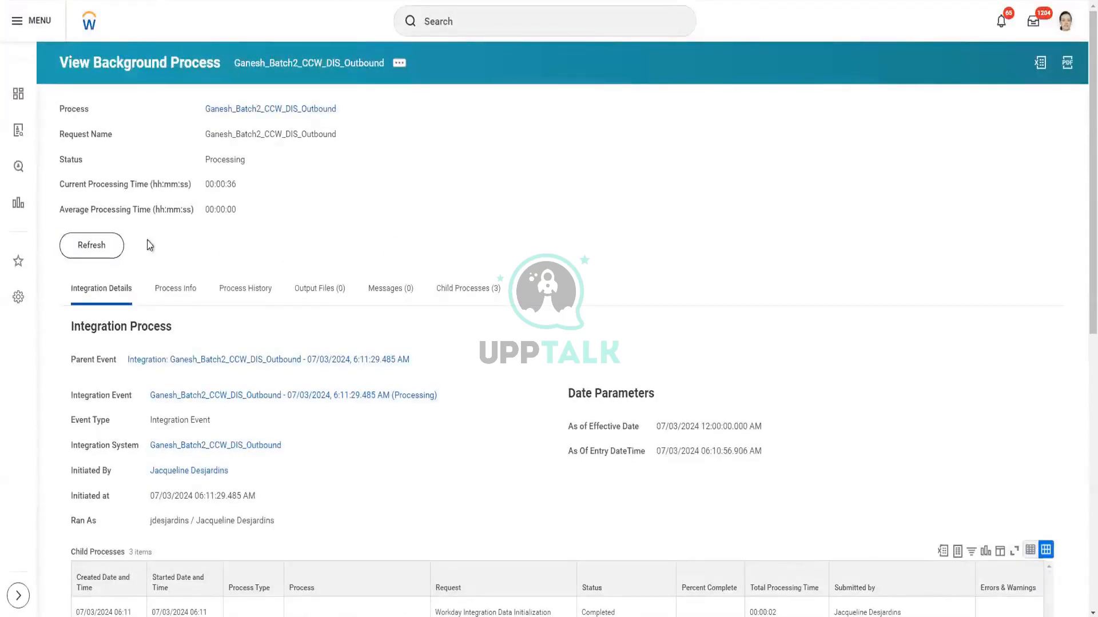
click(101, 248)
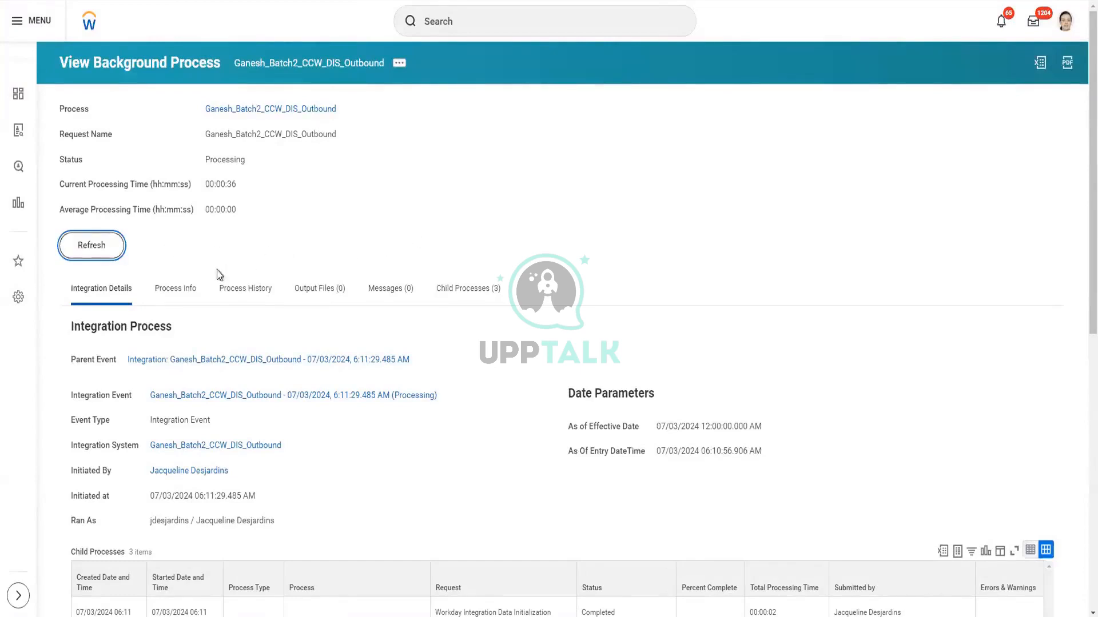
click(101, 251)
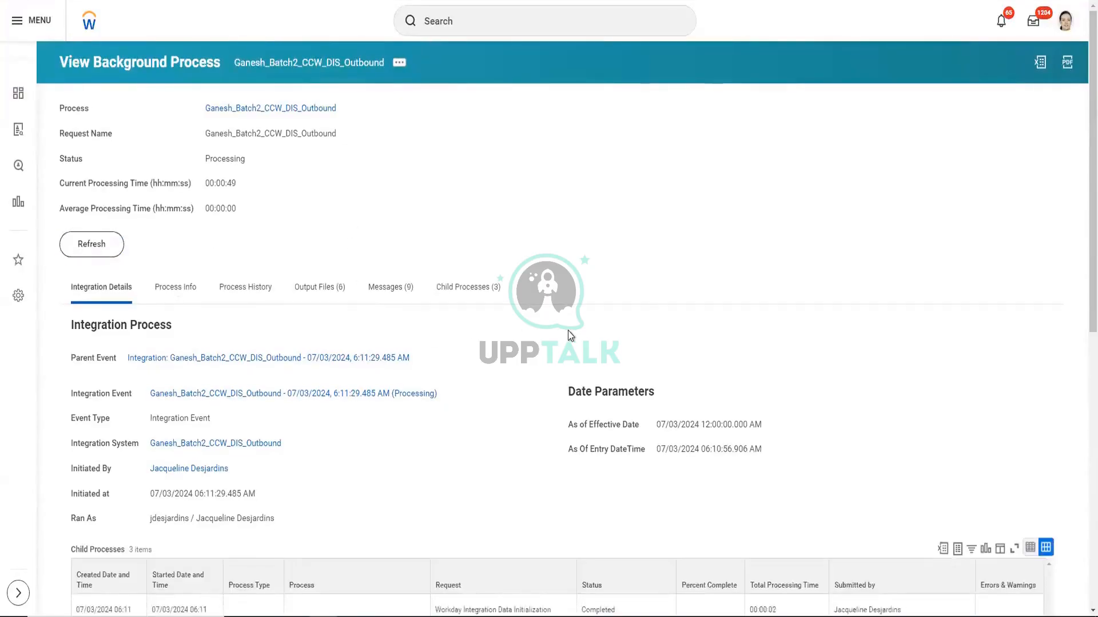
scroll(569, 337, down, 5)
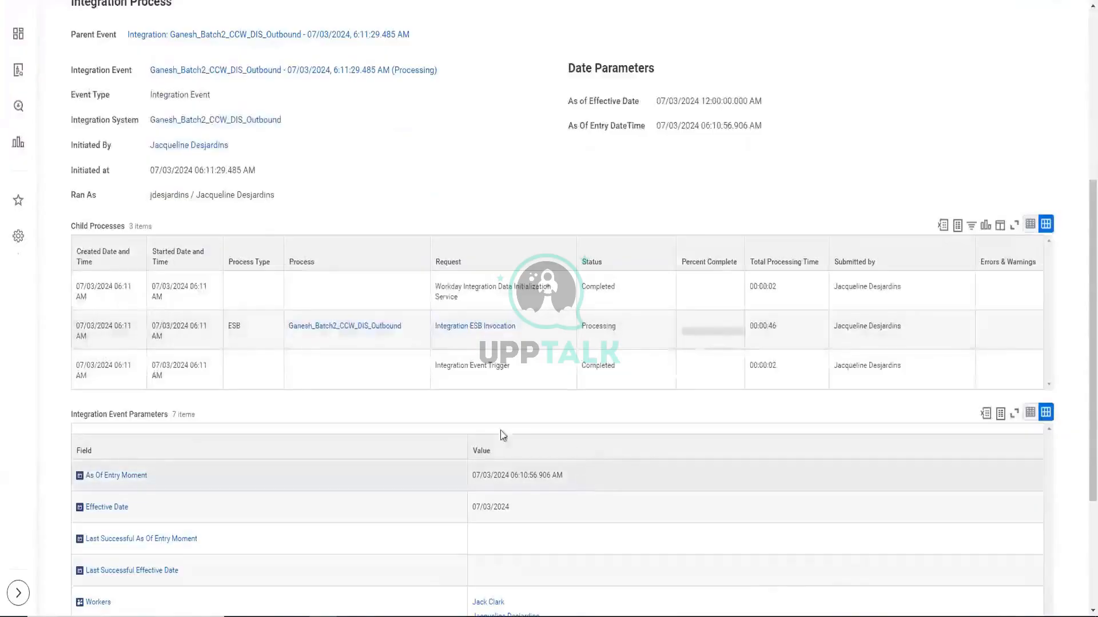
scroll(245, 408, down, 3)
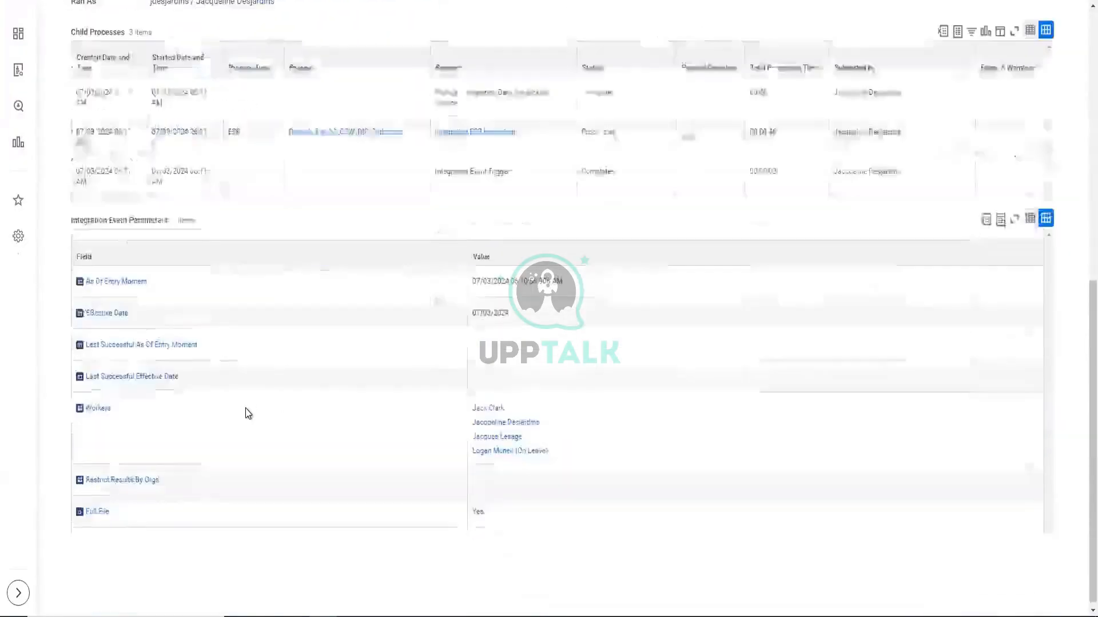
scroll(172, 363, up, 10)
Refresh the completed run, download output.xml from its Output Files, and bring up File Explorer
click(115, 247)
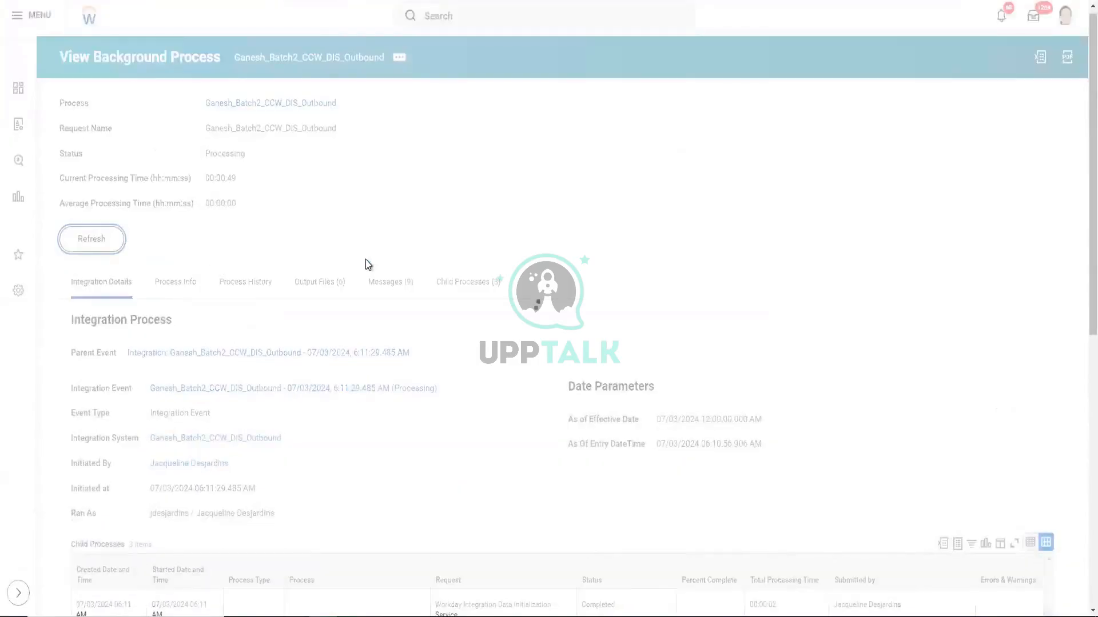
click(321, 221)
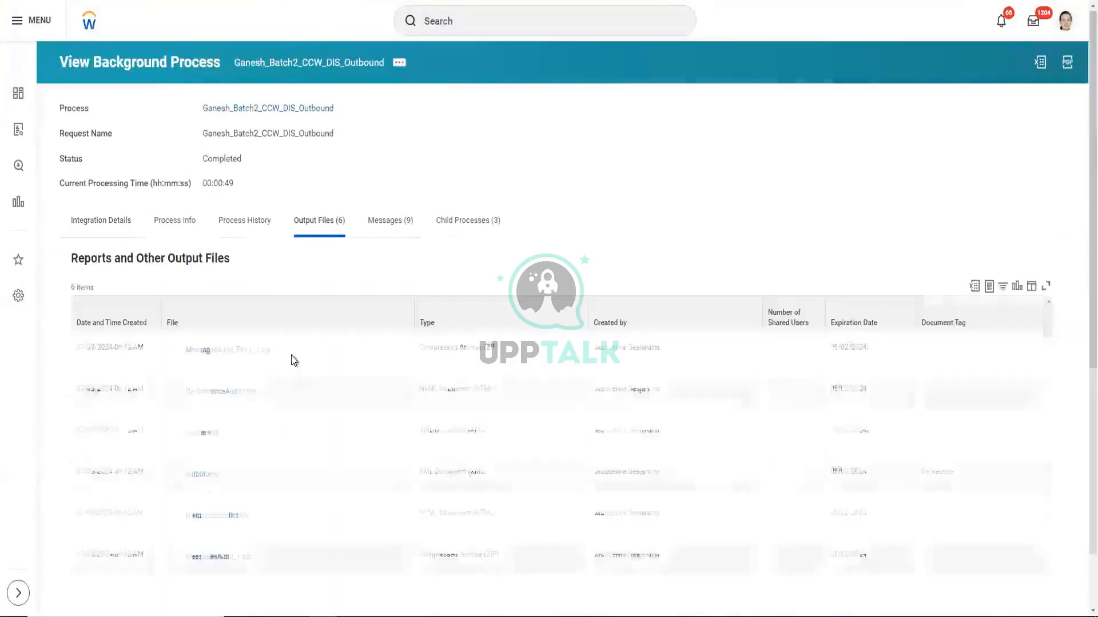
scroll(291, 366, down, 1)
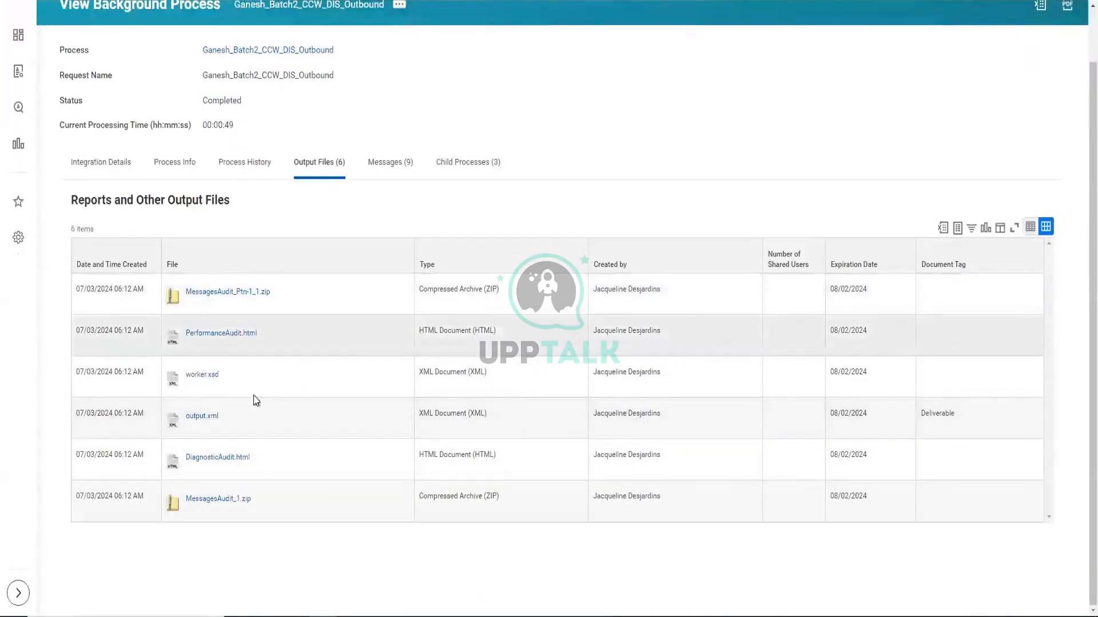
click(203, 416)
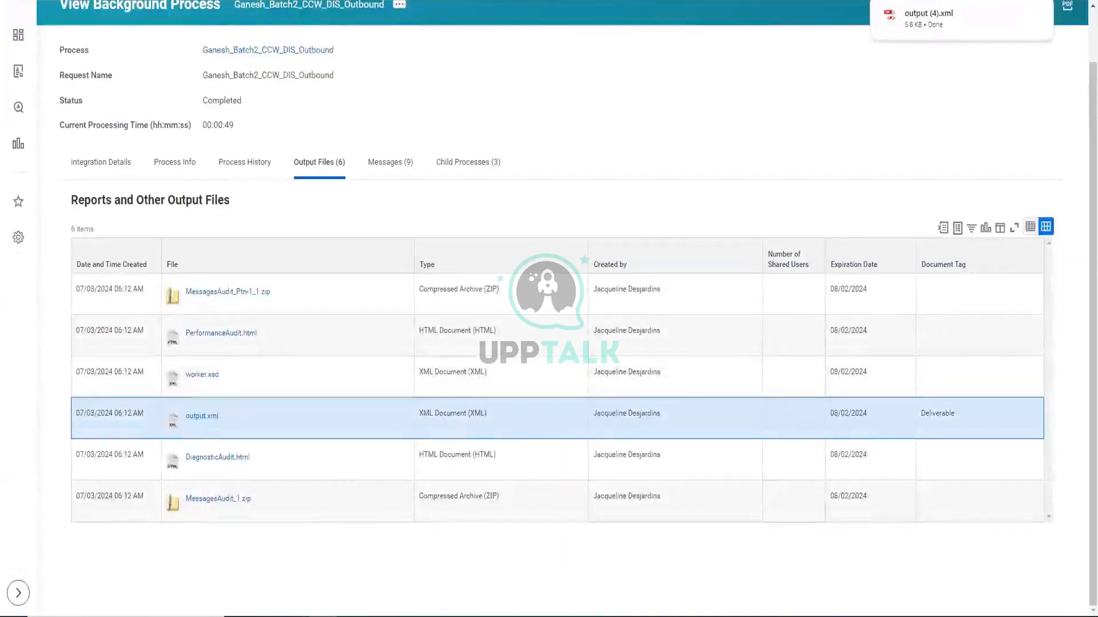
click(295, 616)
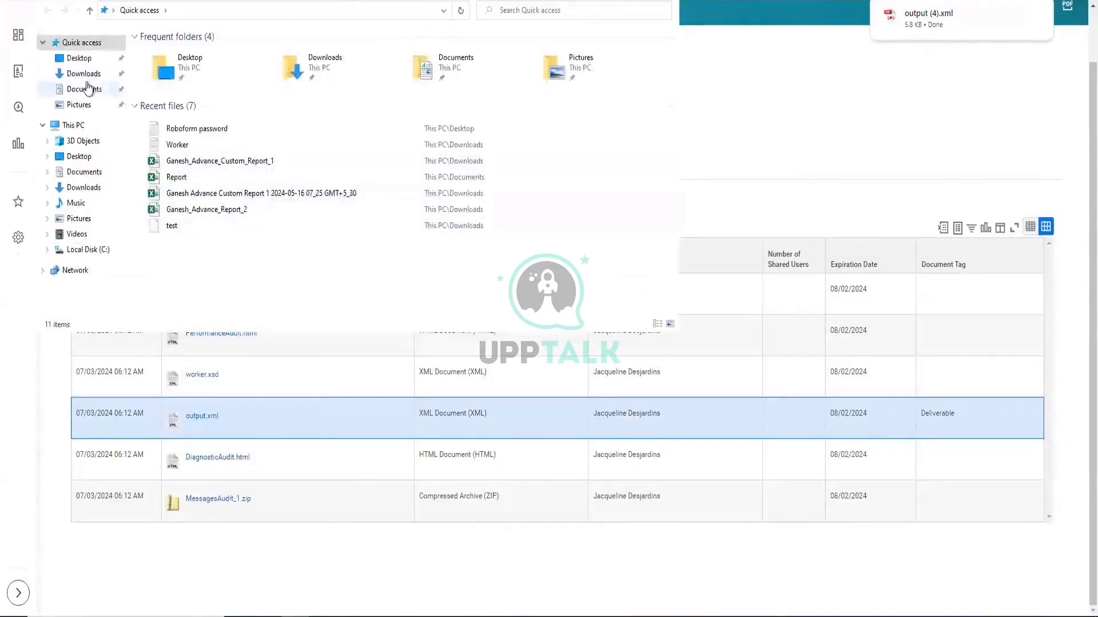
Select the newest download, output (4).xml, under Today in the Downloads folder
click(87, 75)
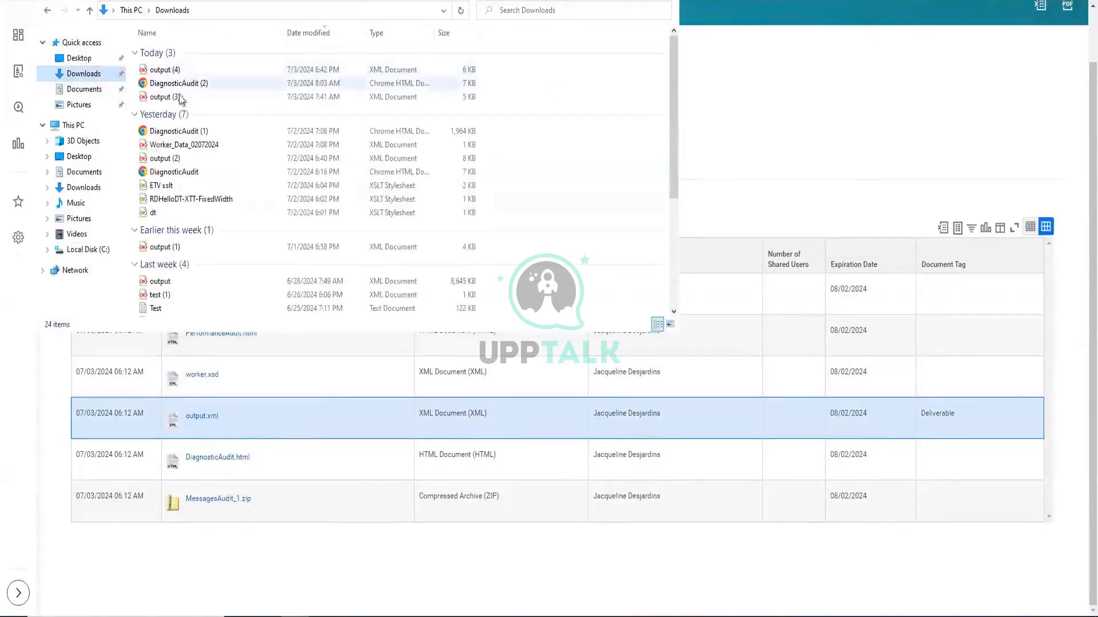
click(91, 59)
click(92, 73)
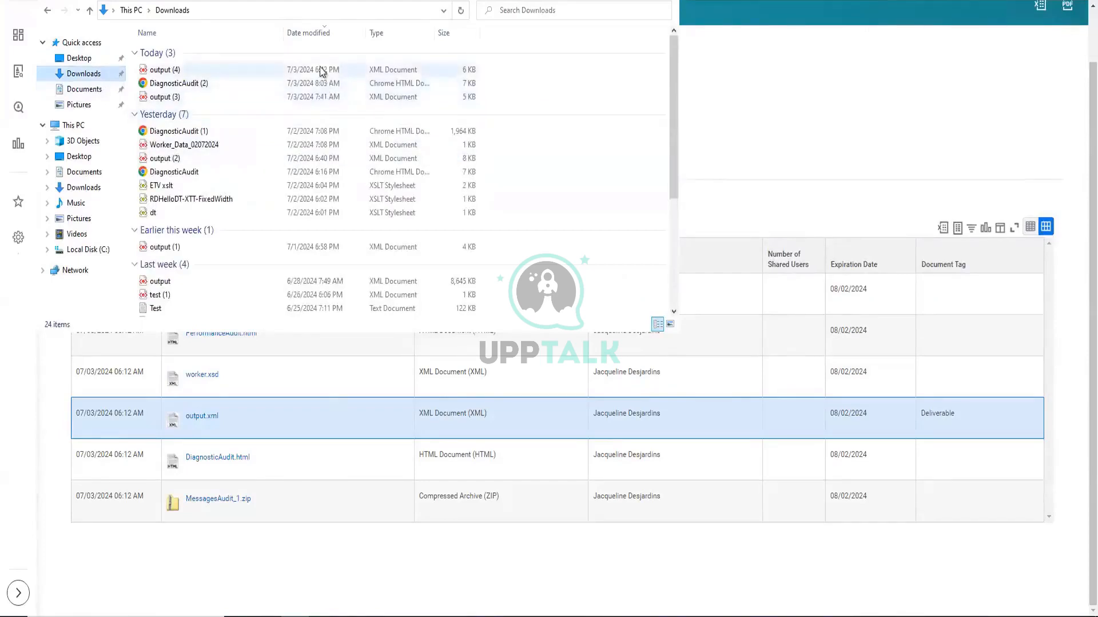
click(166, 70)
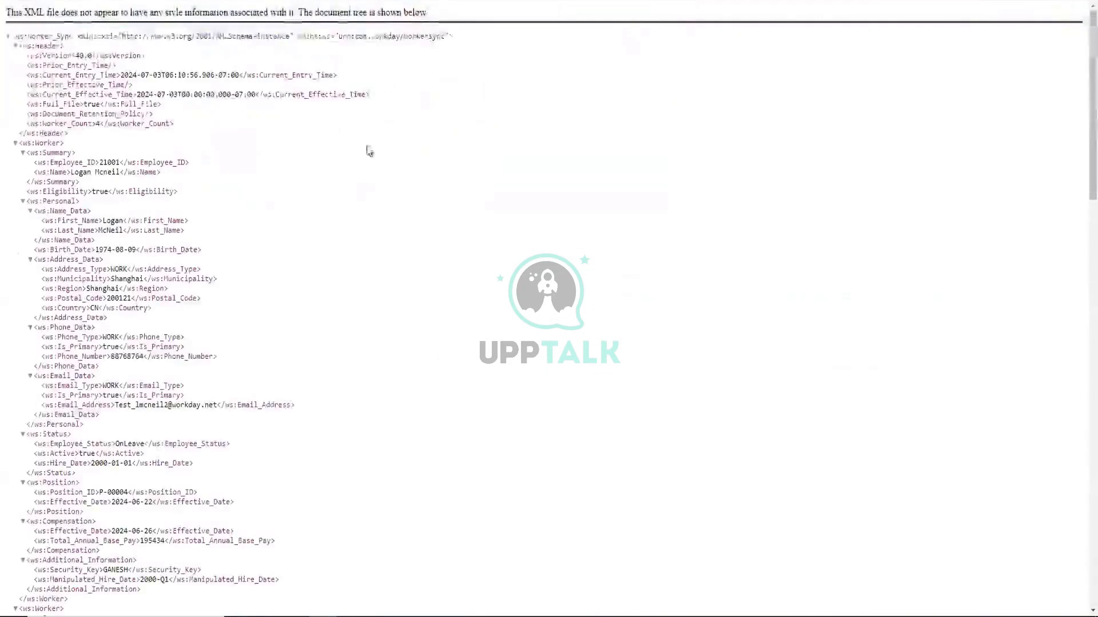
Collapse all four ws:Worker records in output (4).xml, then re-expand the first worker
scroll(398, 235, down, 3)
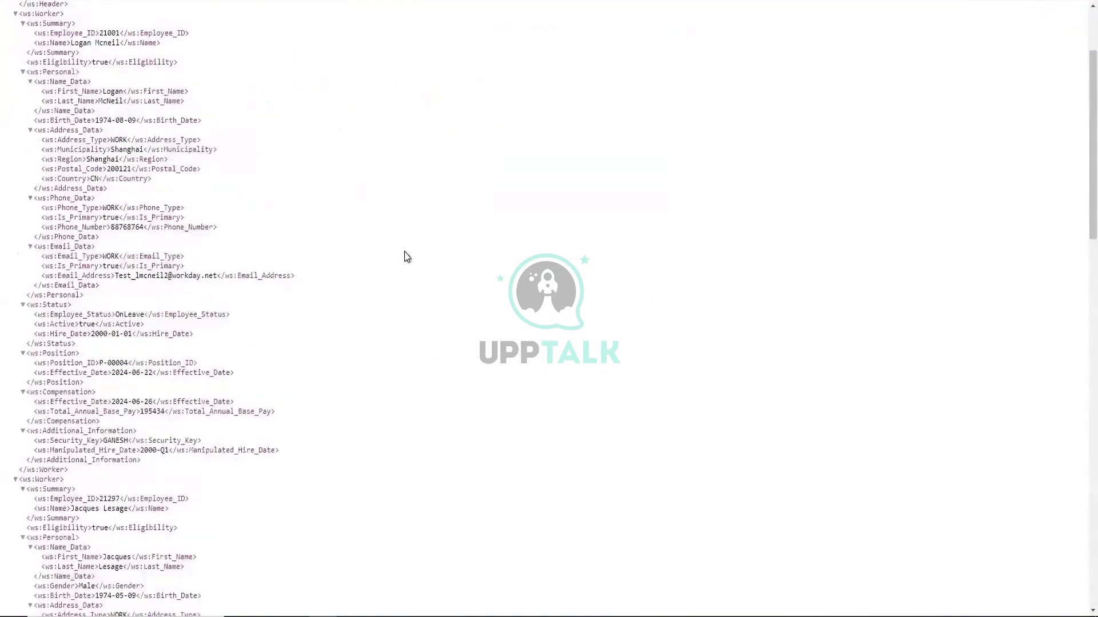
scroll(403, 254, up, 3)
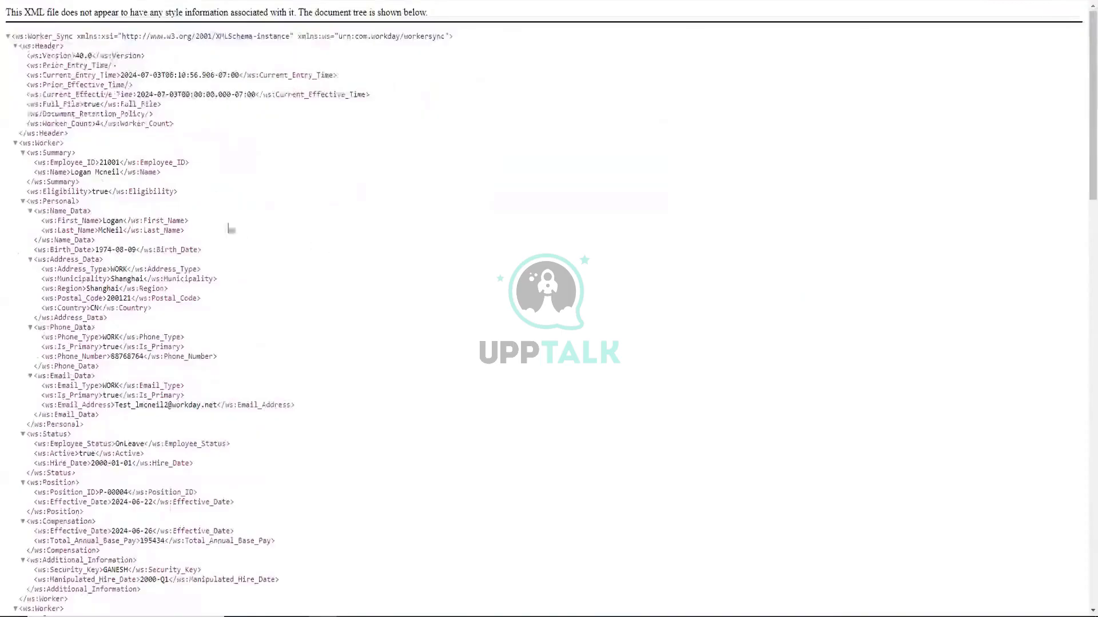
click(16, 144)
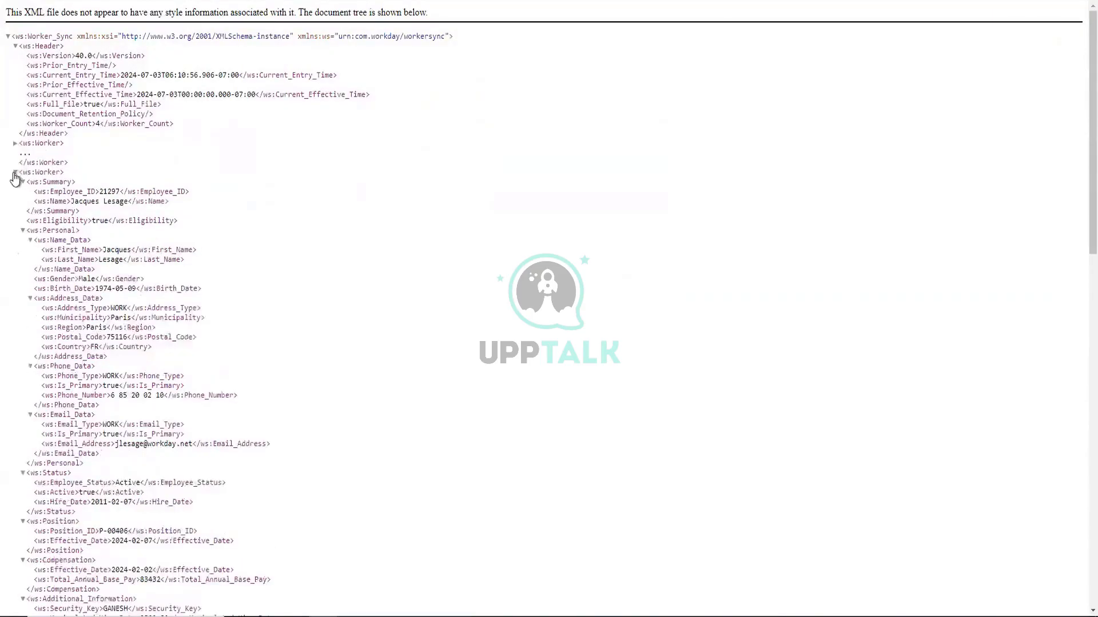
click(15, 173)
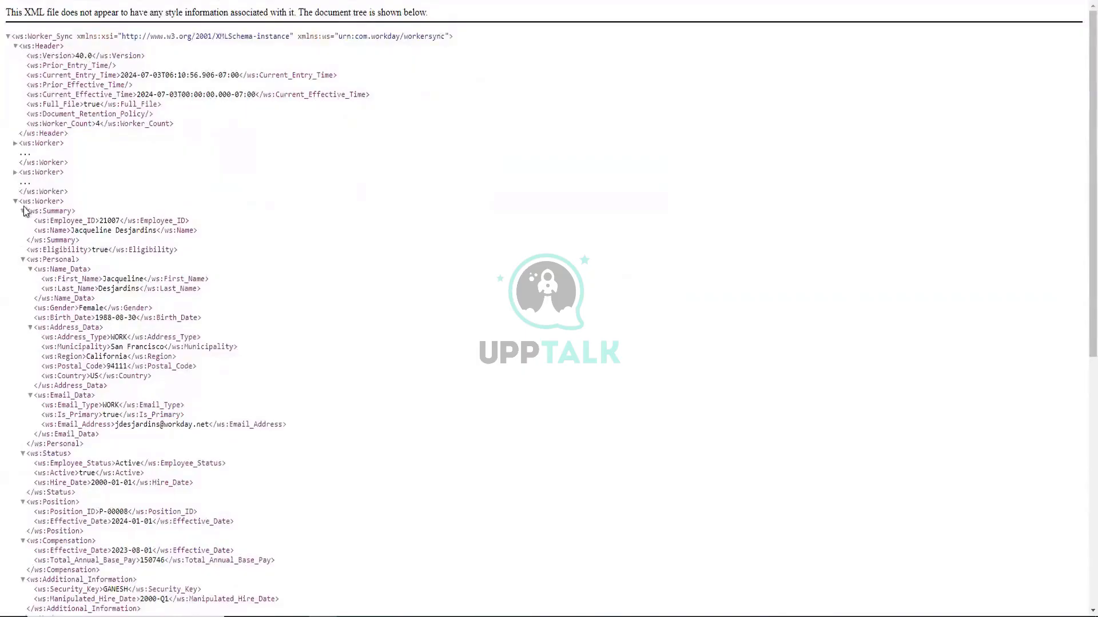
click(16, 203)
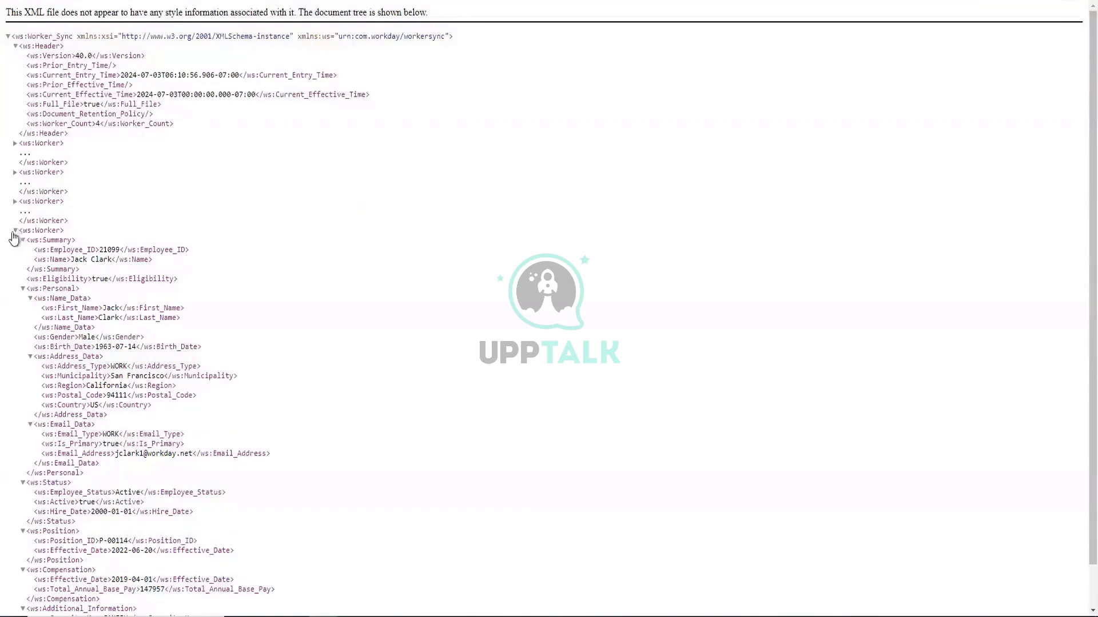
click(15, 231)
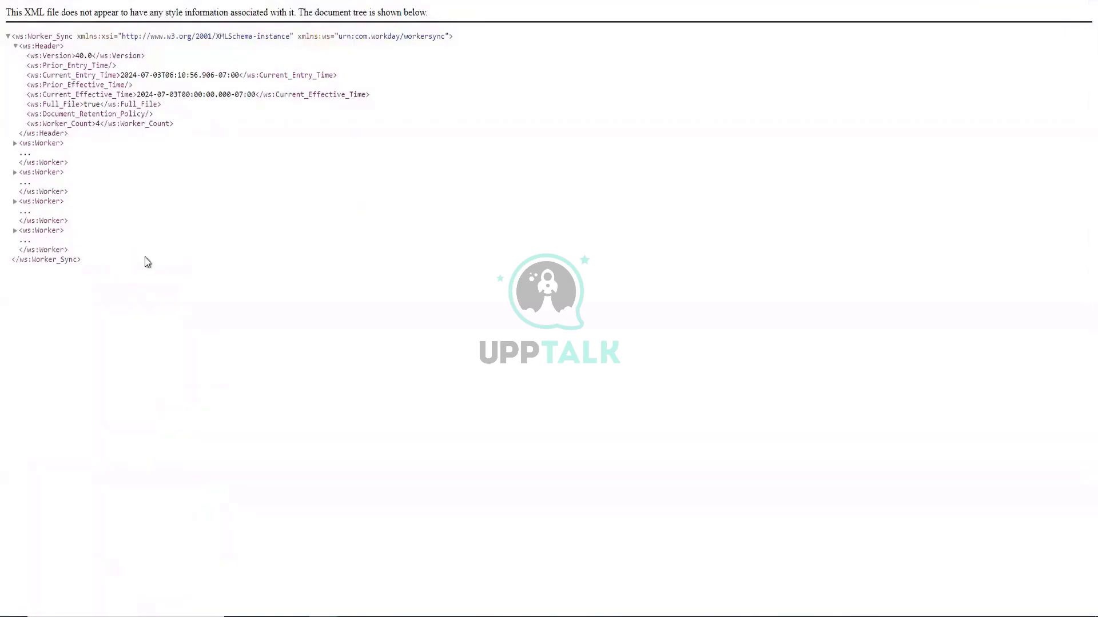
click(15, 144)
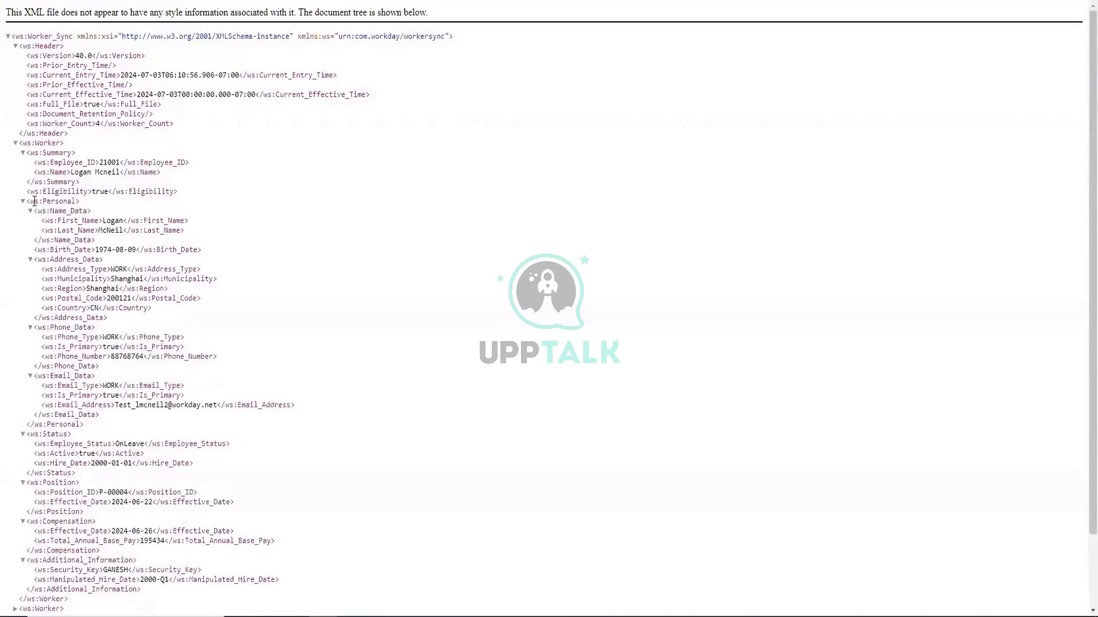
Highlight the first worker's Personal, Address_Data, Phone_Data and Additional_Information sections in turn
drag(34, 201, 85, 212)
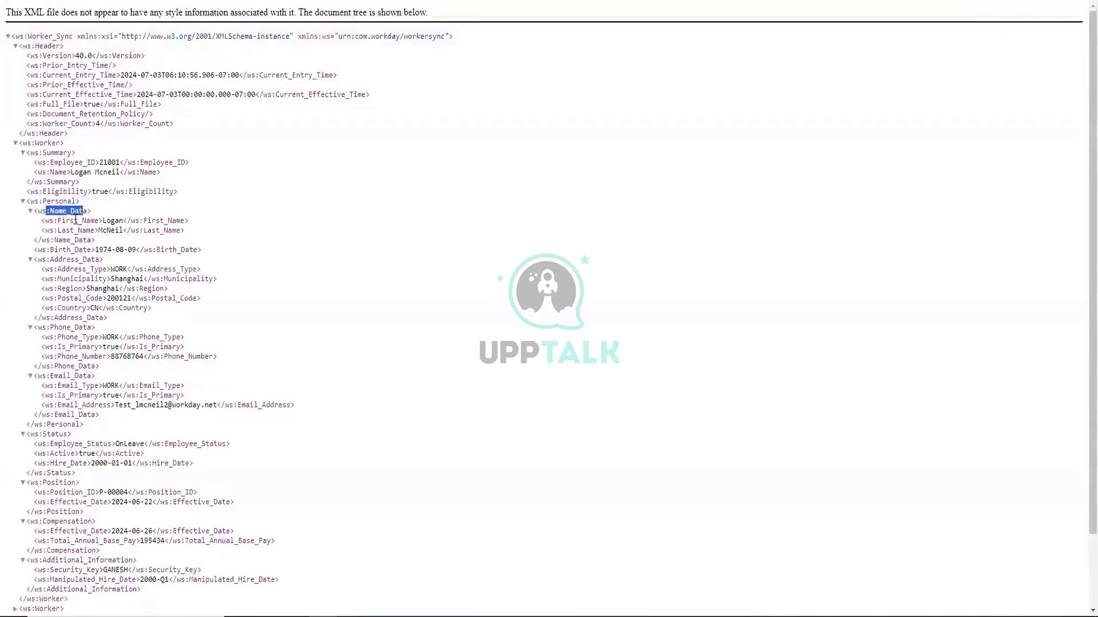
click(76, 220)
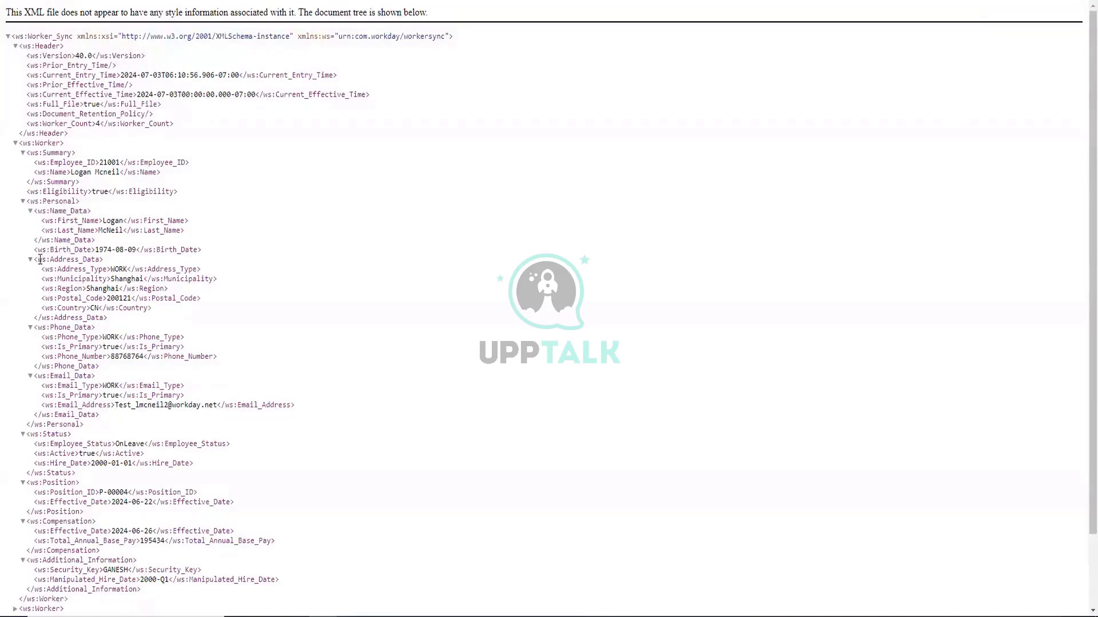
drag(40, 259, 94, 280)
click(135, 297)
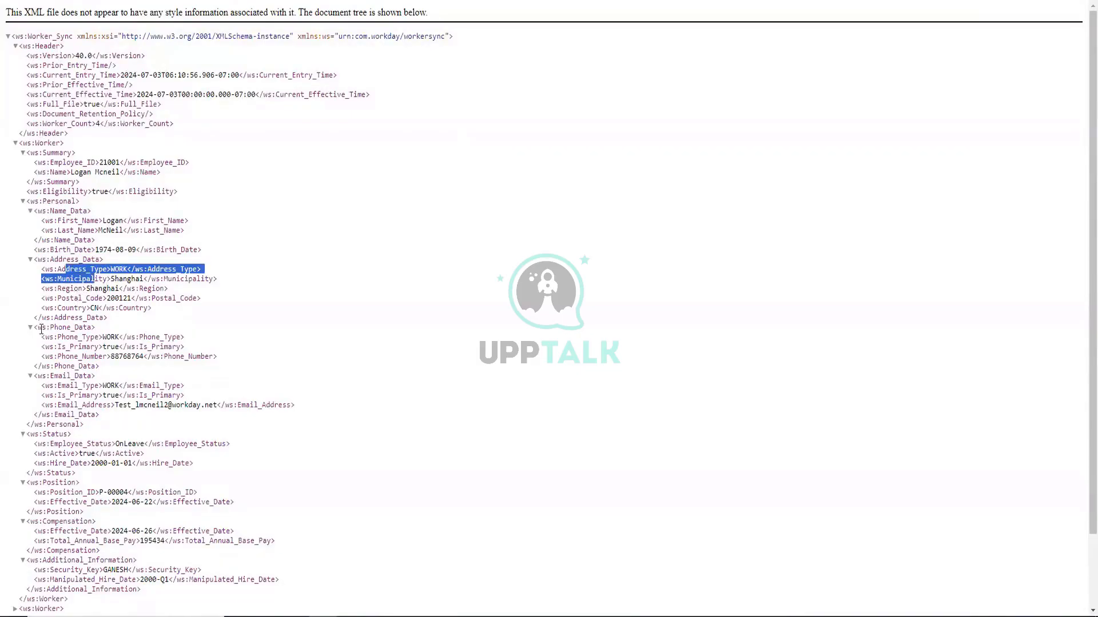
drag(39, 328, 66, 357)
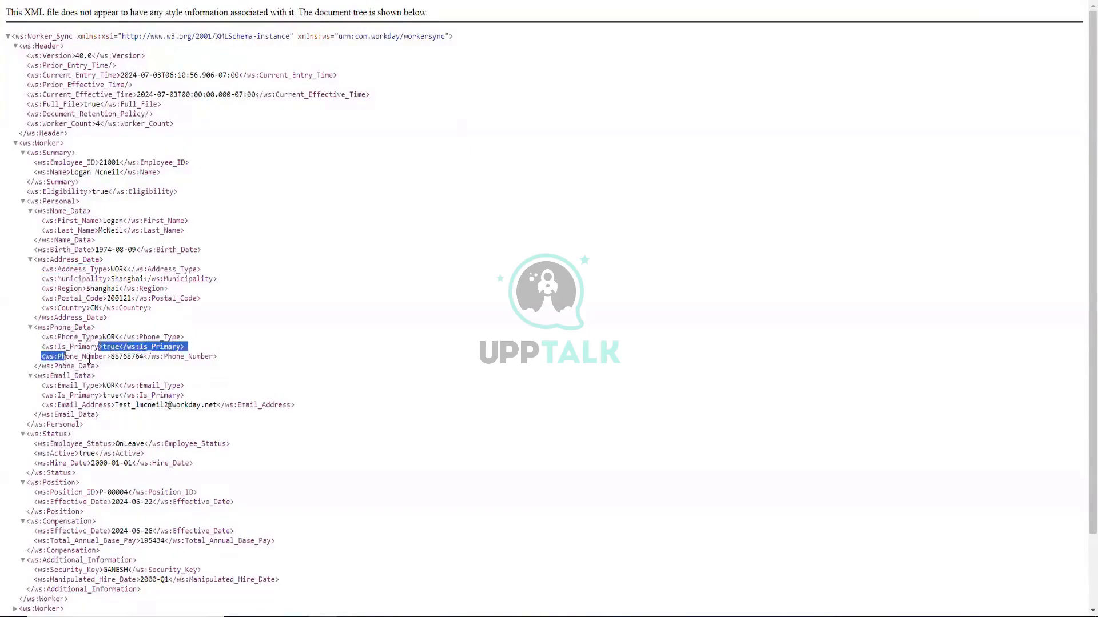
click(88, 359)
scroll(215, 290, down, 1)
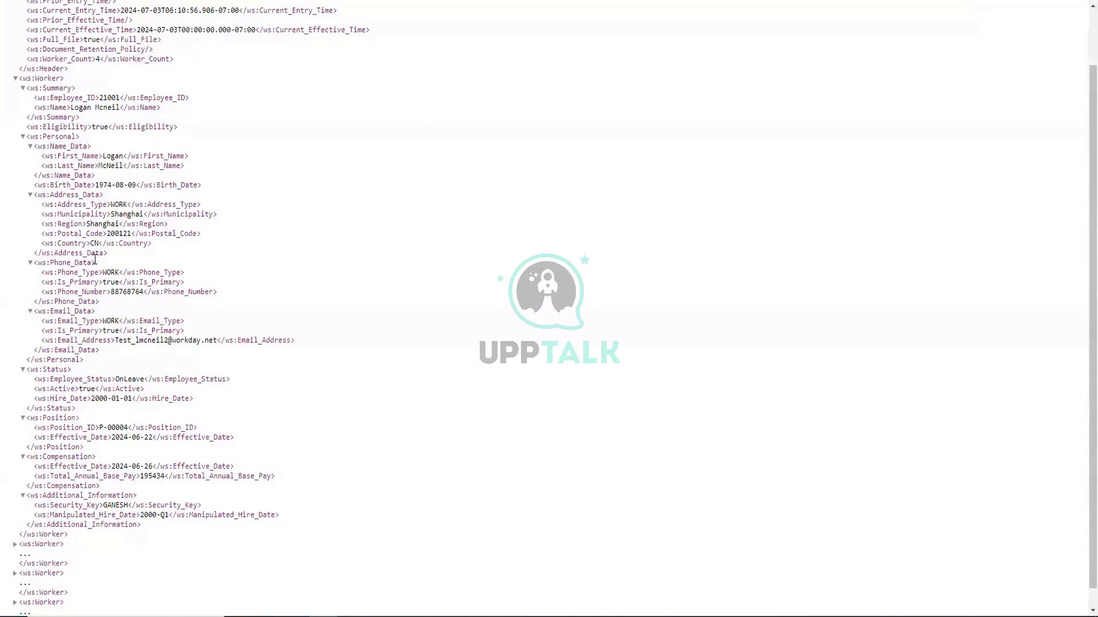
scroll(95, 260, down, 1)
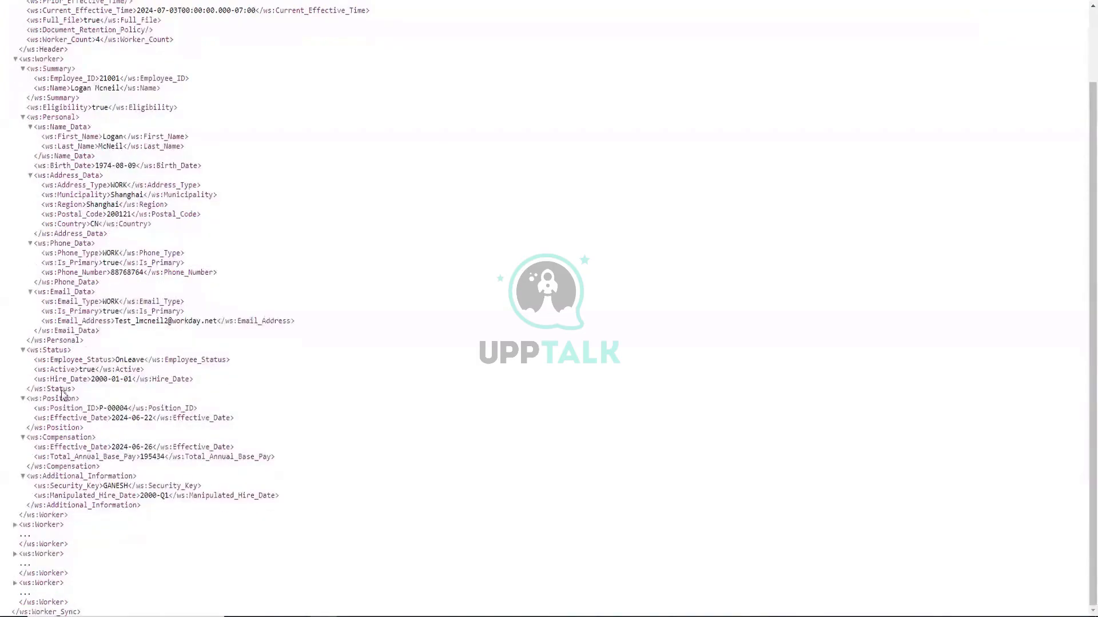
drag(30, 476, 141, 474)
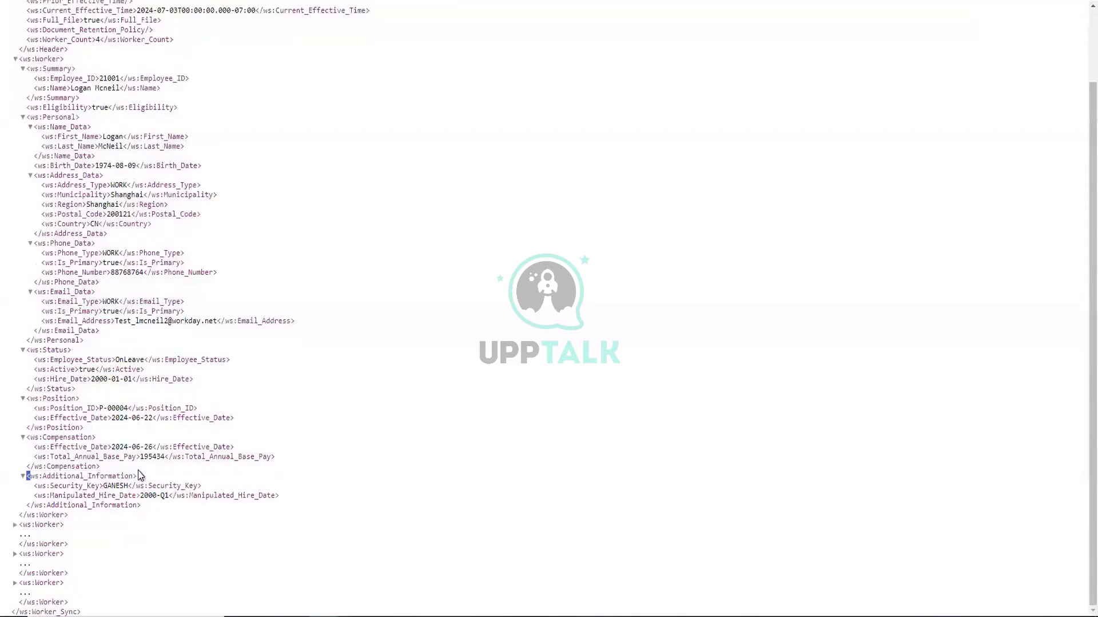